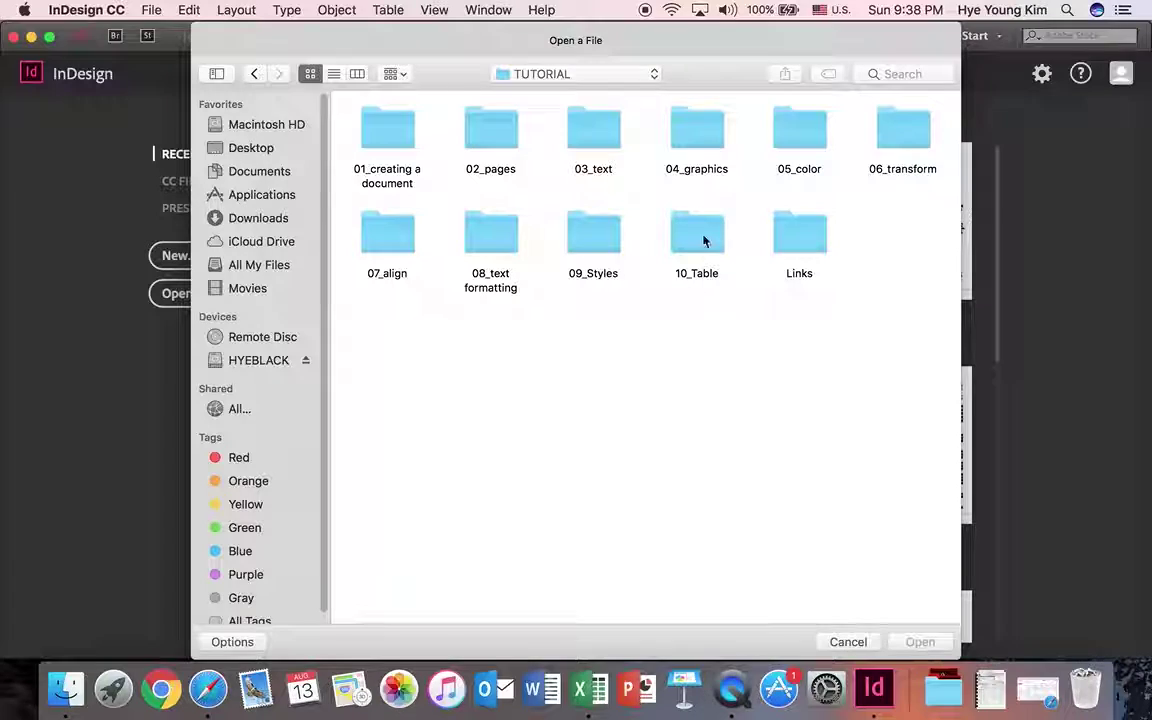
# Open the document 10_Table.indd from the 10_Table folder and look over its first spread
pyautogui.click(357, 167)
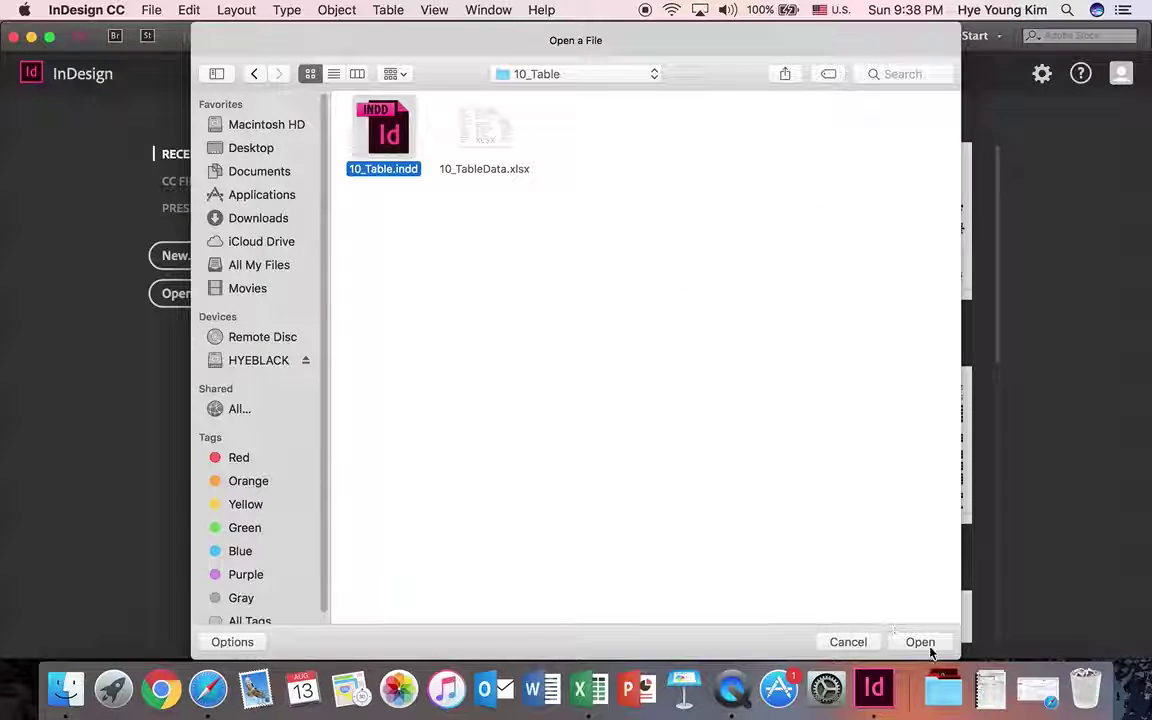
pyautogui.click(920, 642)
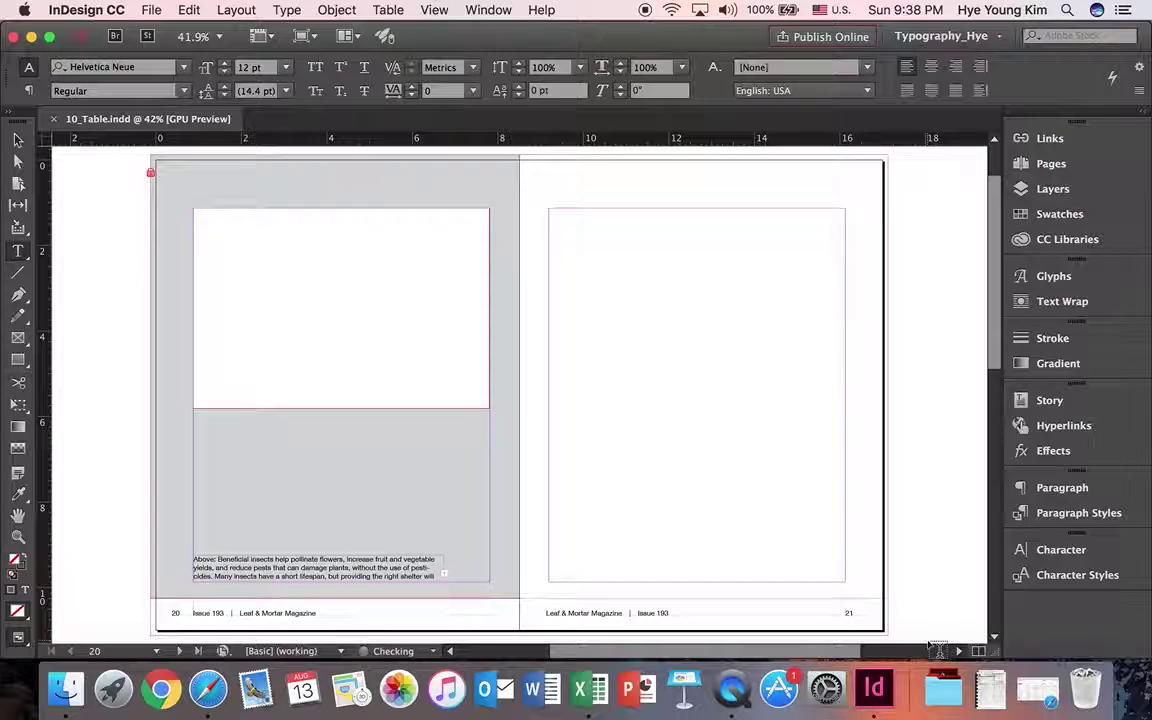
pyautogui.scroll(-5, 826, 306)
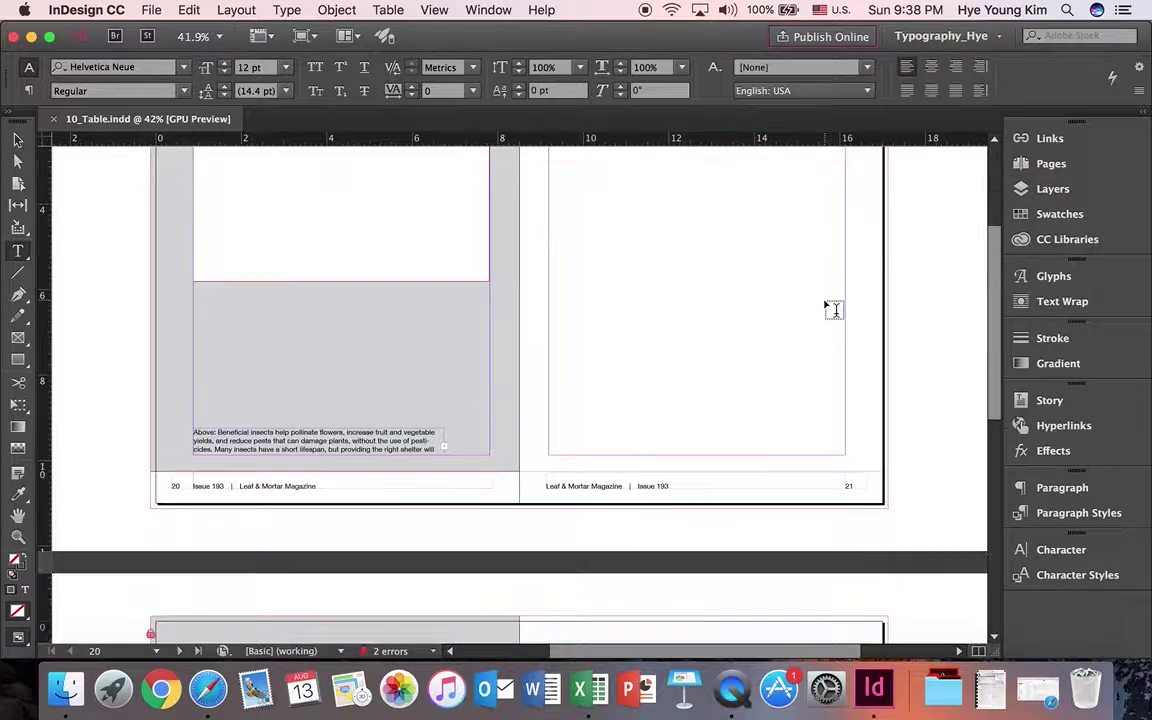
pyautogui.scroll(5, 826, 306)
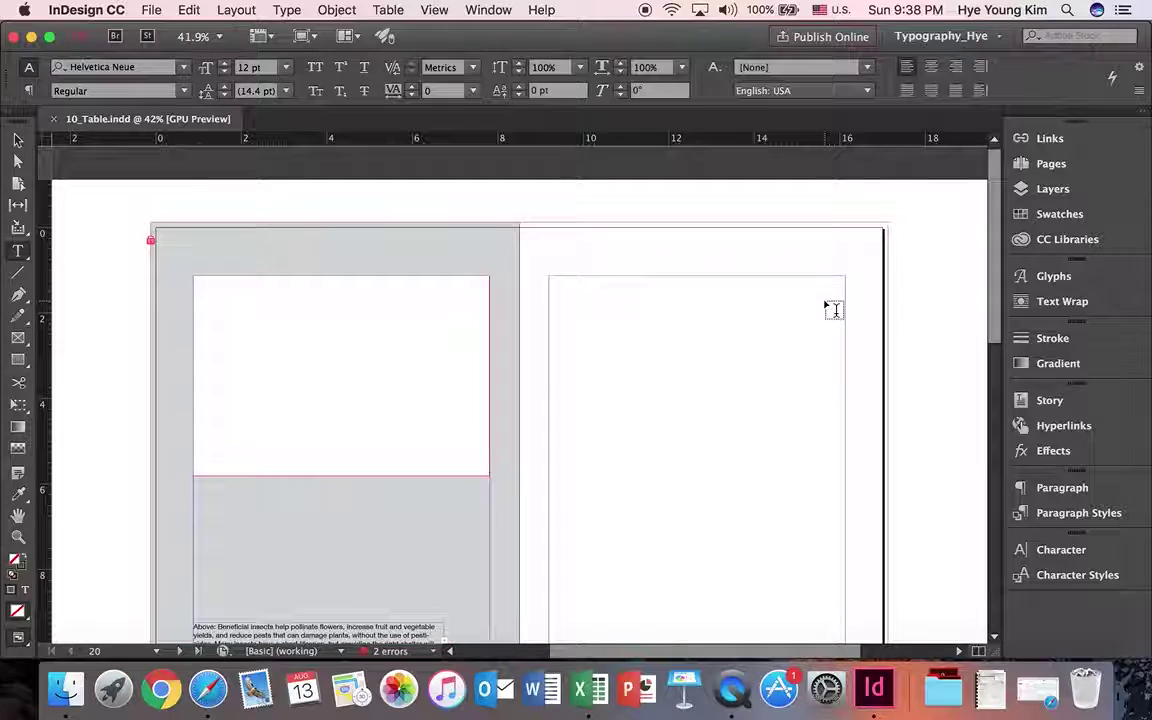
pyautogui.scroll(-1, 833, 309)
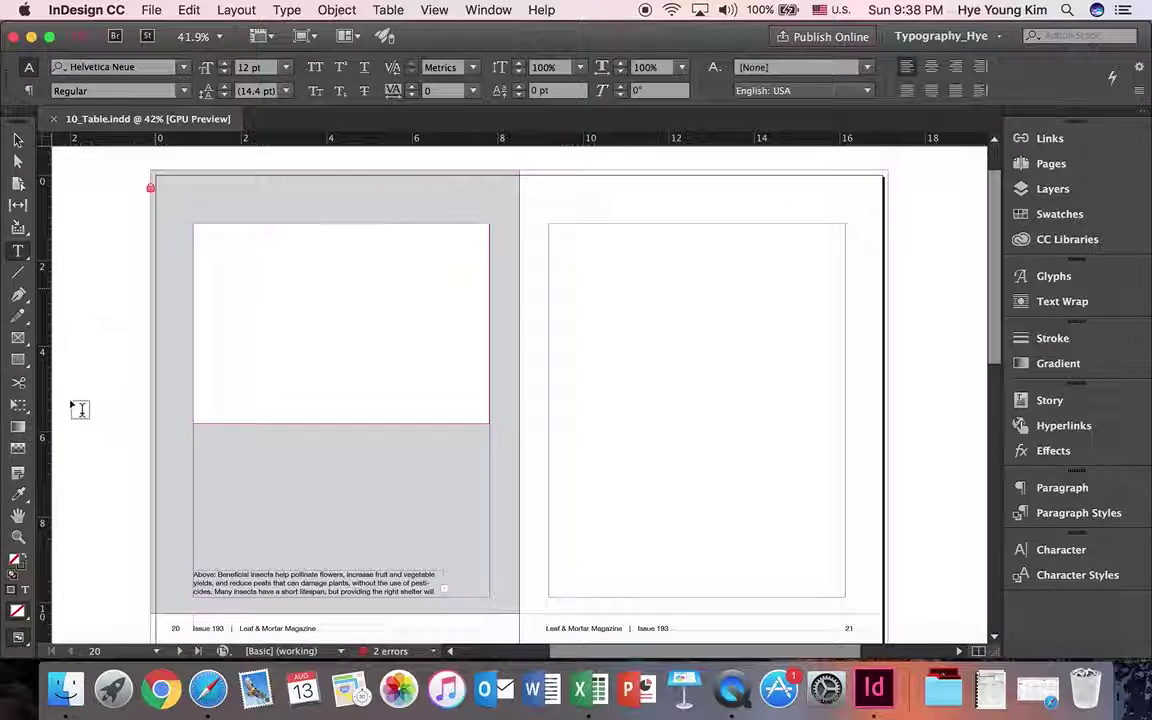
# Place the text cursor inside the empty white text frame on page 20
pyautogui.click(325, 378)
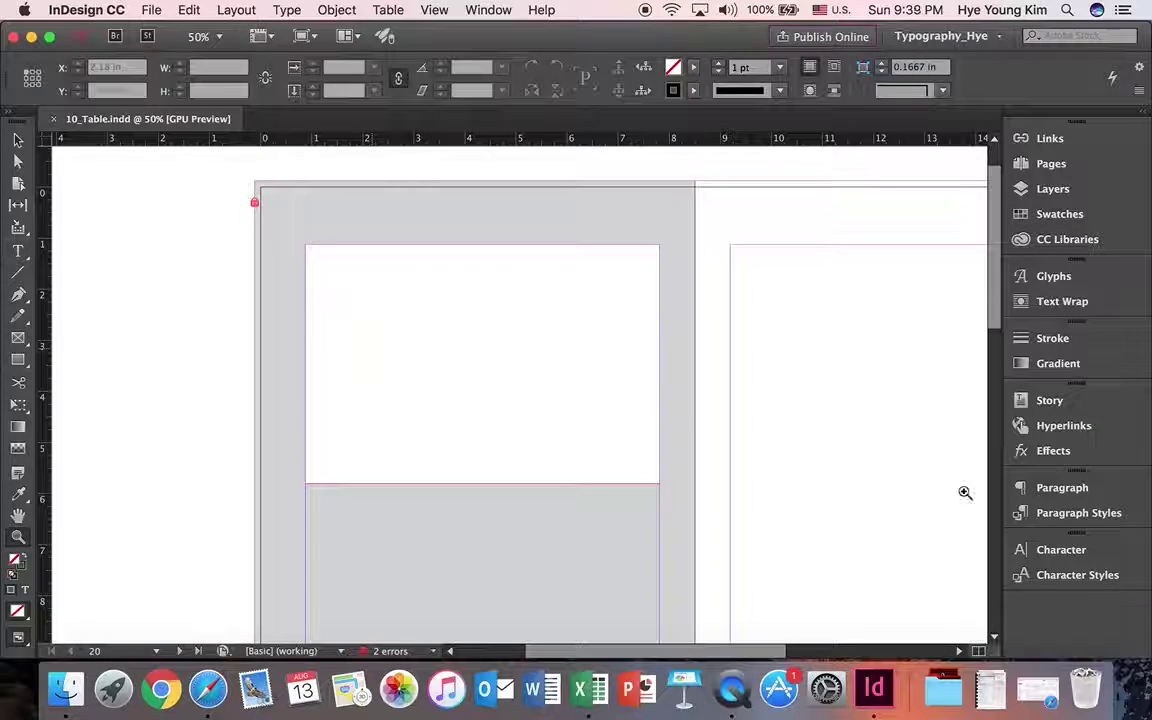
pyautogui.moveTo(730, 657); pyautogui.dragTo(774, 658)
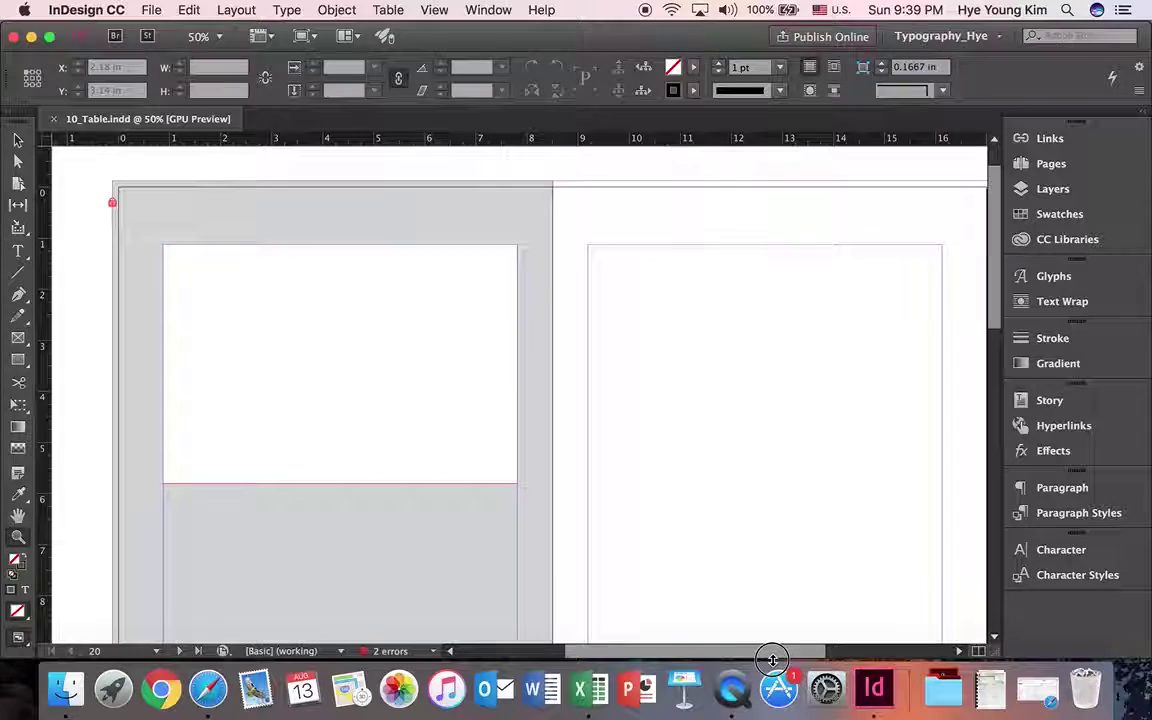
pyautogui.click(183, 254)
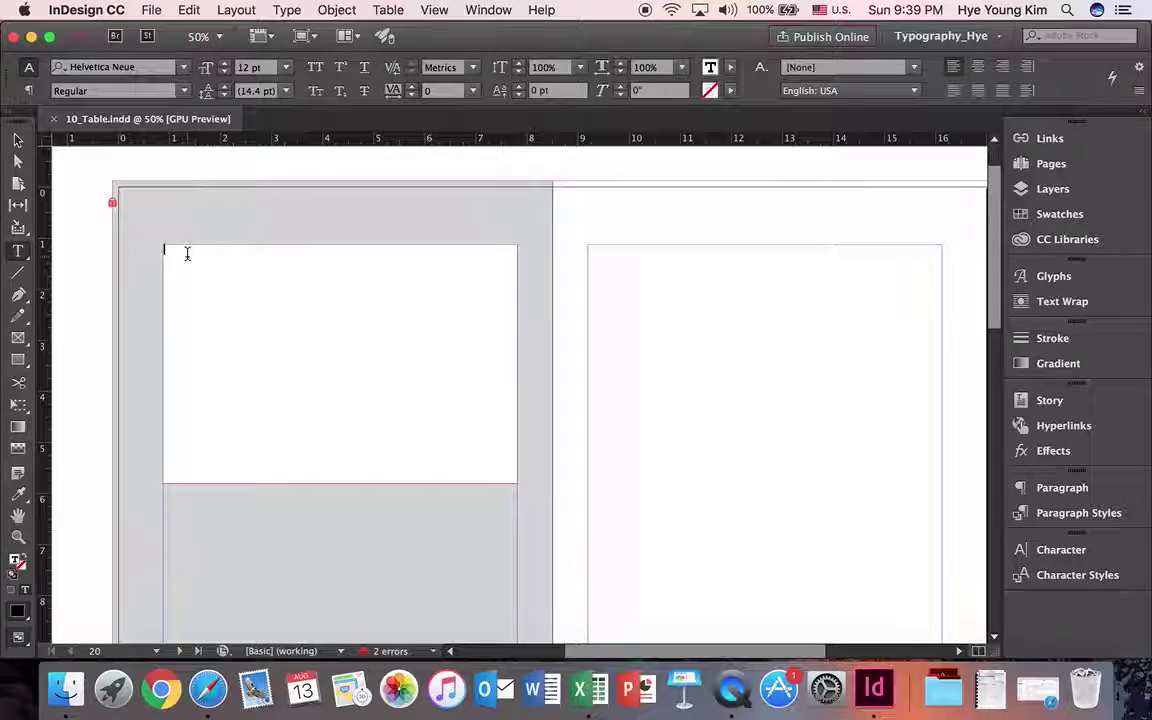
pyautogui.click(186, 256)
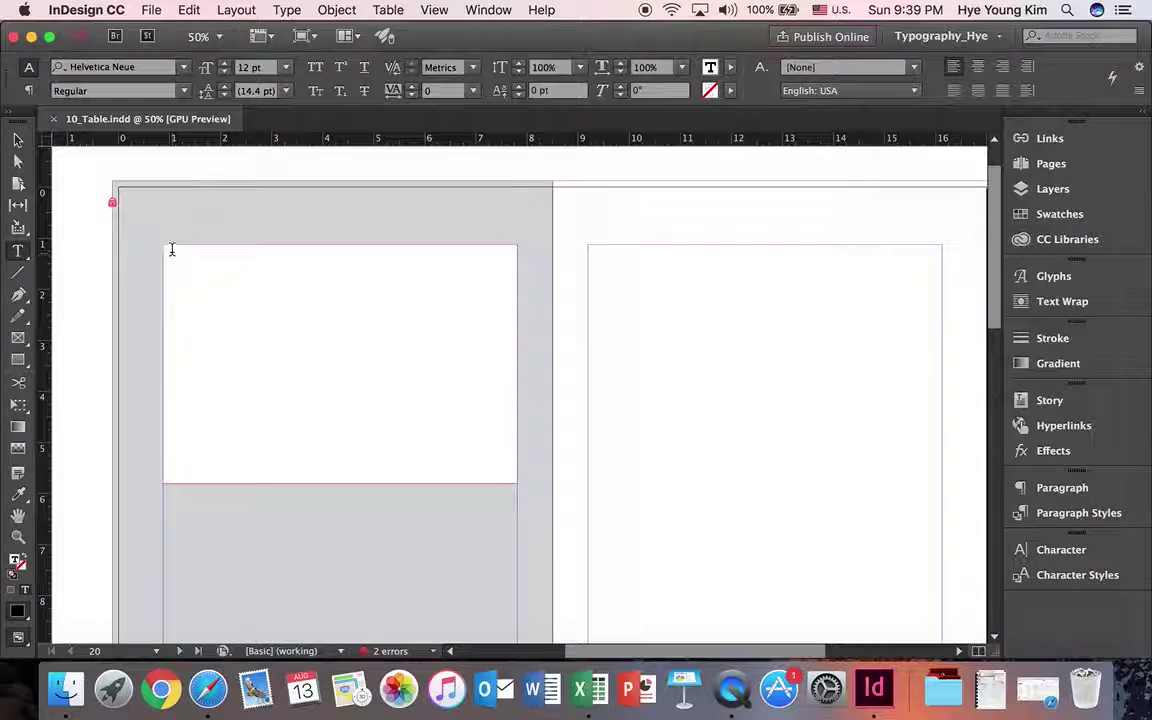
pyautogui.click(19, 253)
pyautogui.click(178, 249)
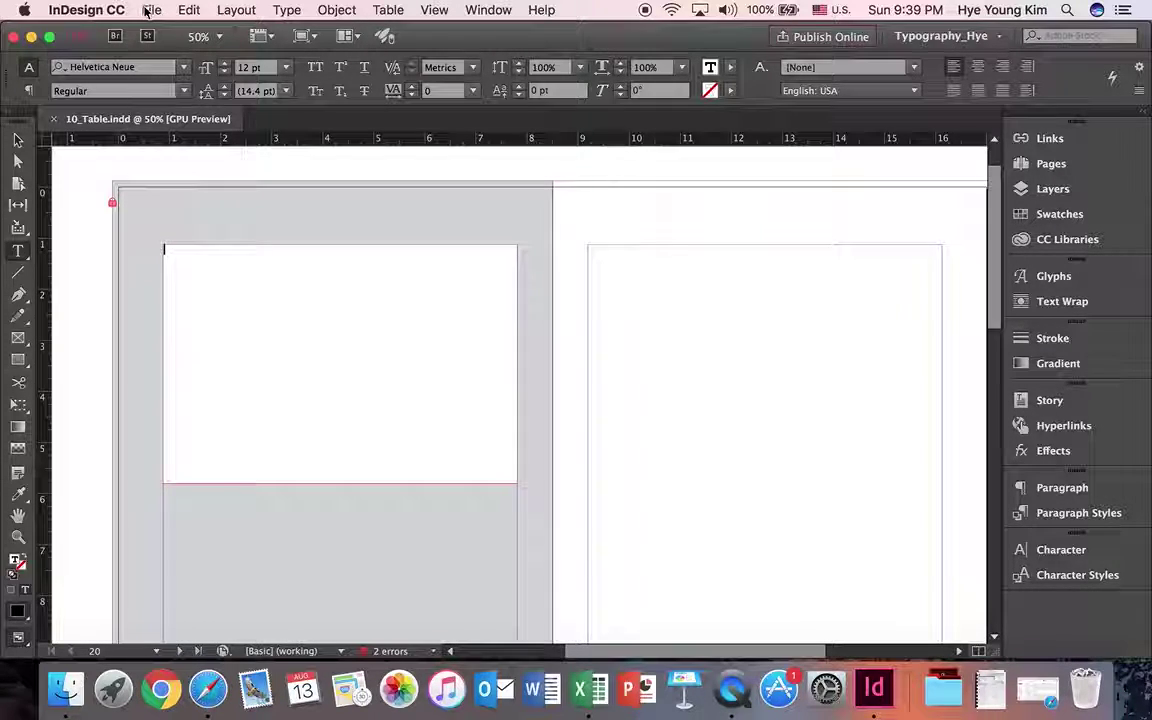
# Start placing a file and select 10_TableData.xlsx in the 10_Table folder under INDESIGN, TUTORIAL on the Desktop
pyautogui.click(150, 10)
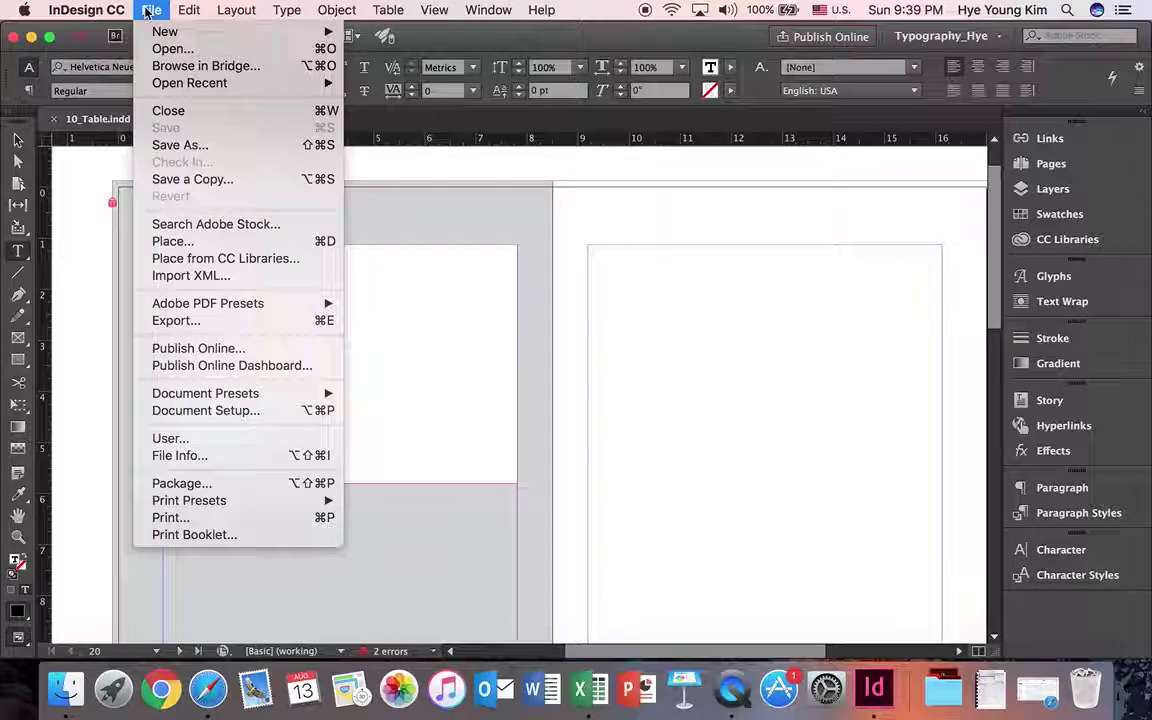
pyautogui.click(176, 243)
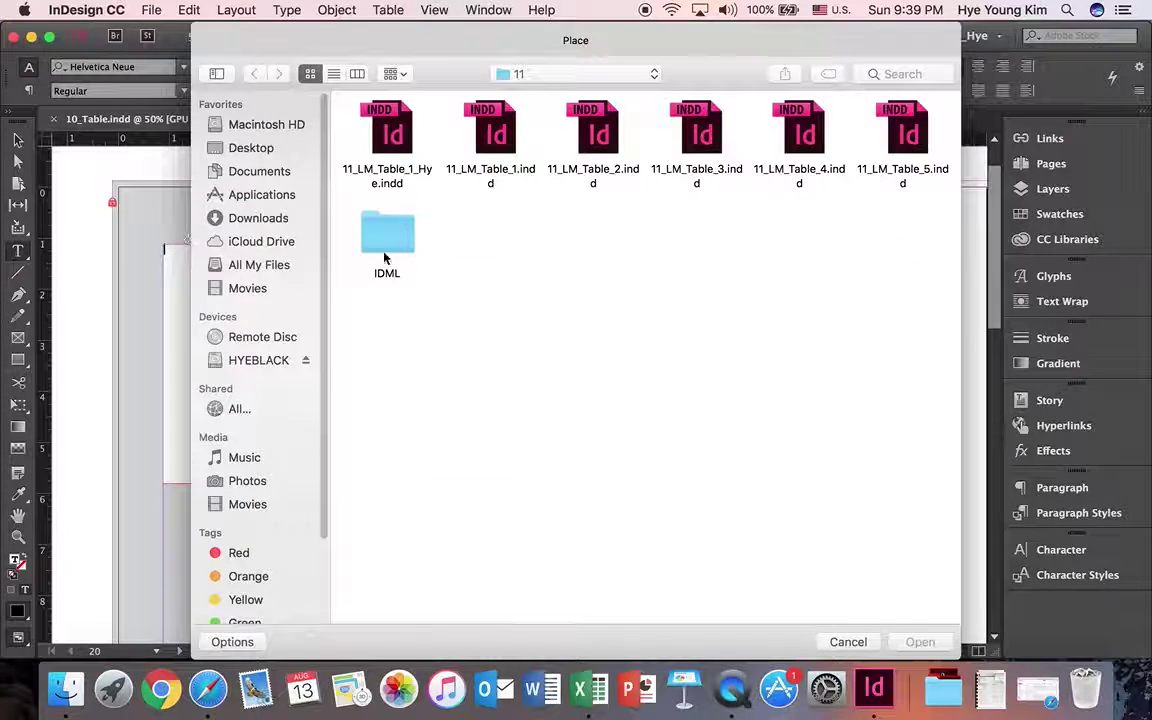
pyautogui.click(252, 149)
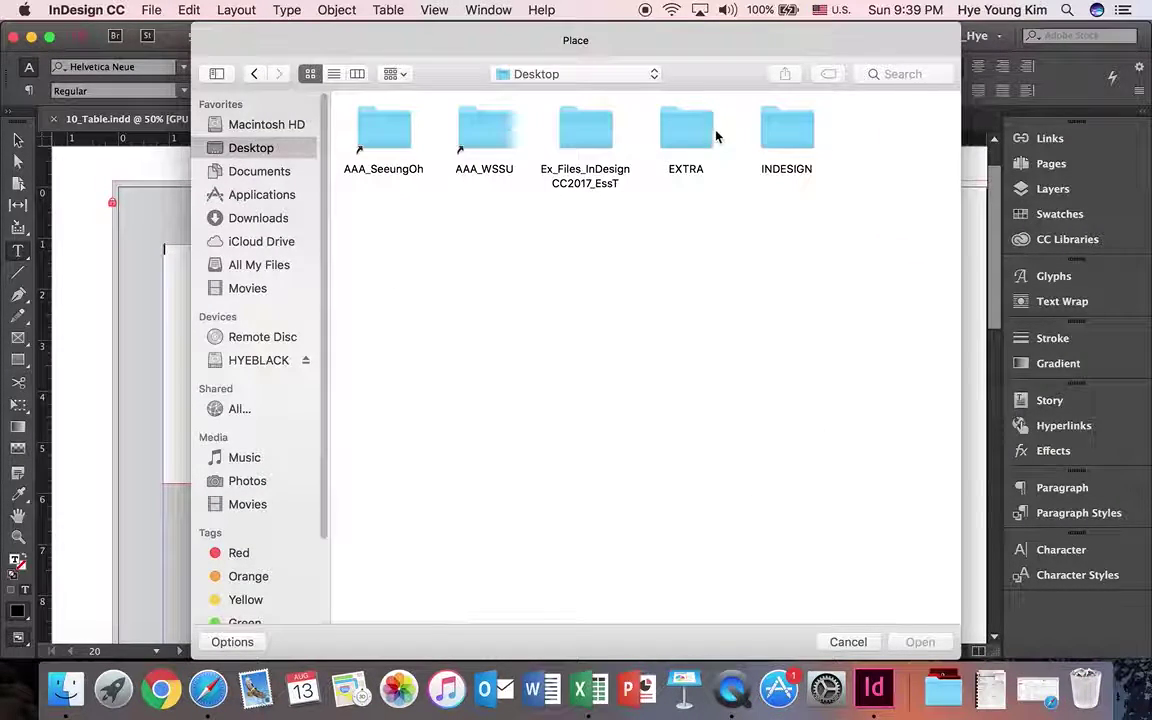
pyautogui.doubleClick(781, 128)
pyautogui.doubleClick(483, 134)
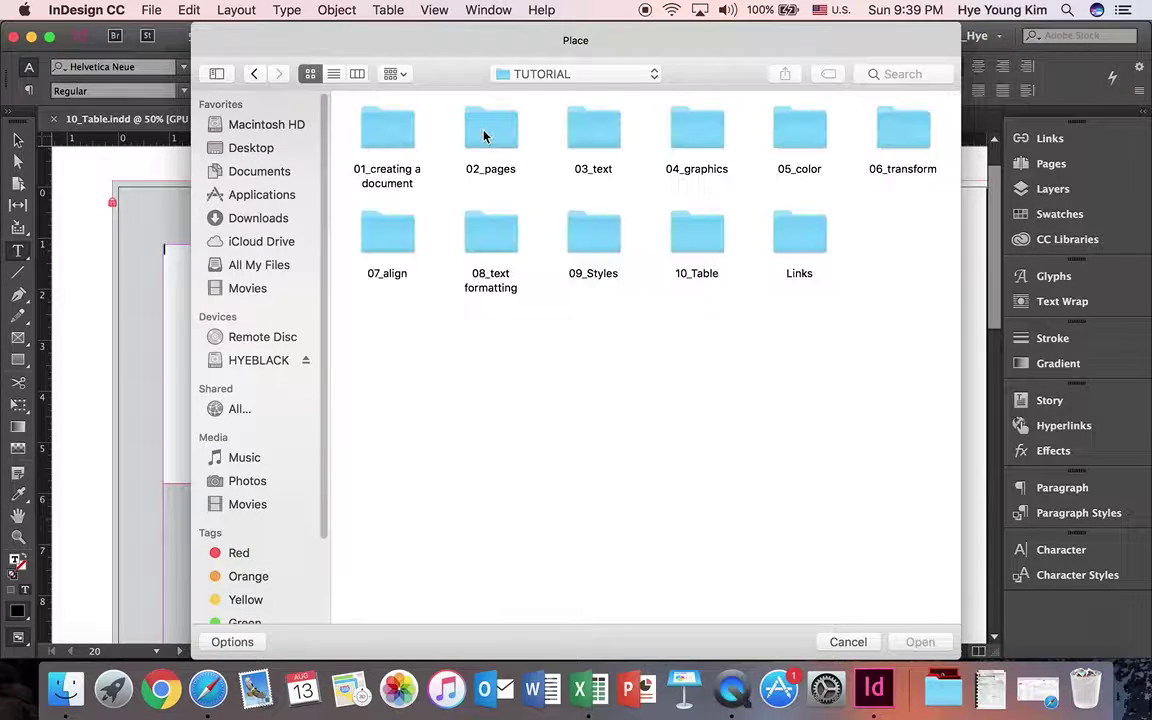
pyautogui.doubleClick(722, 245)
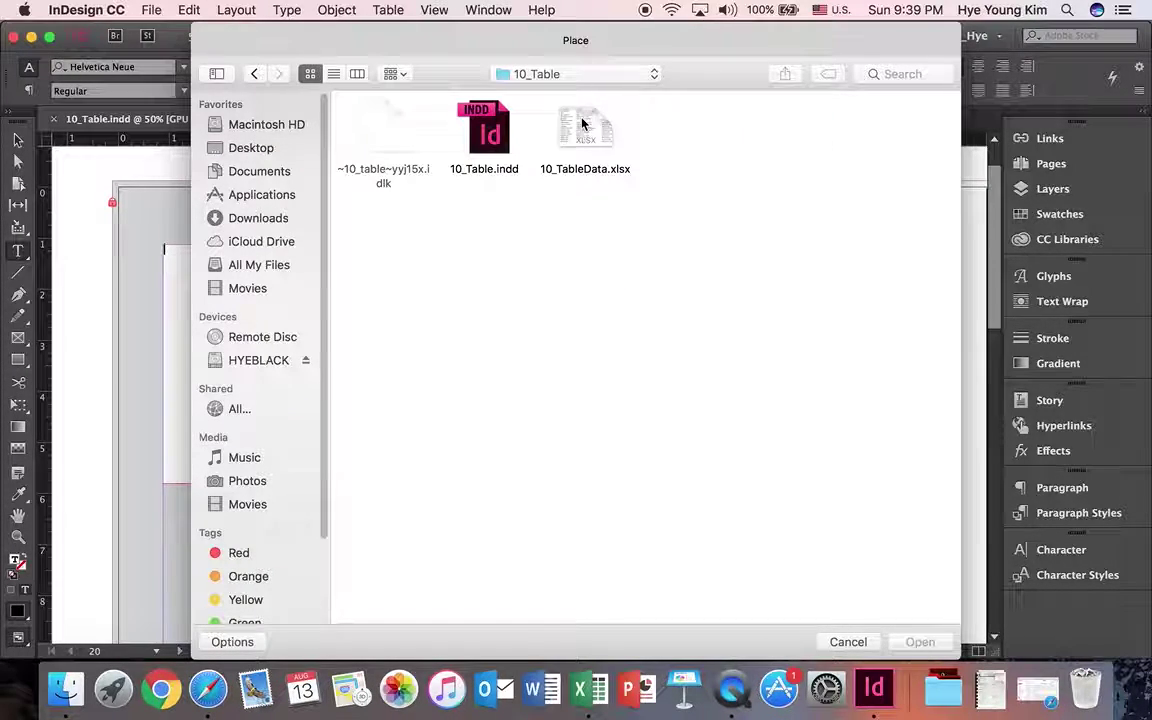
pyautogui.click(583, 123)
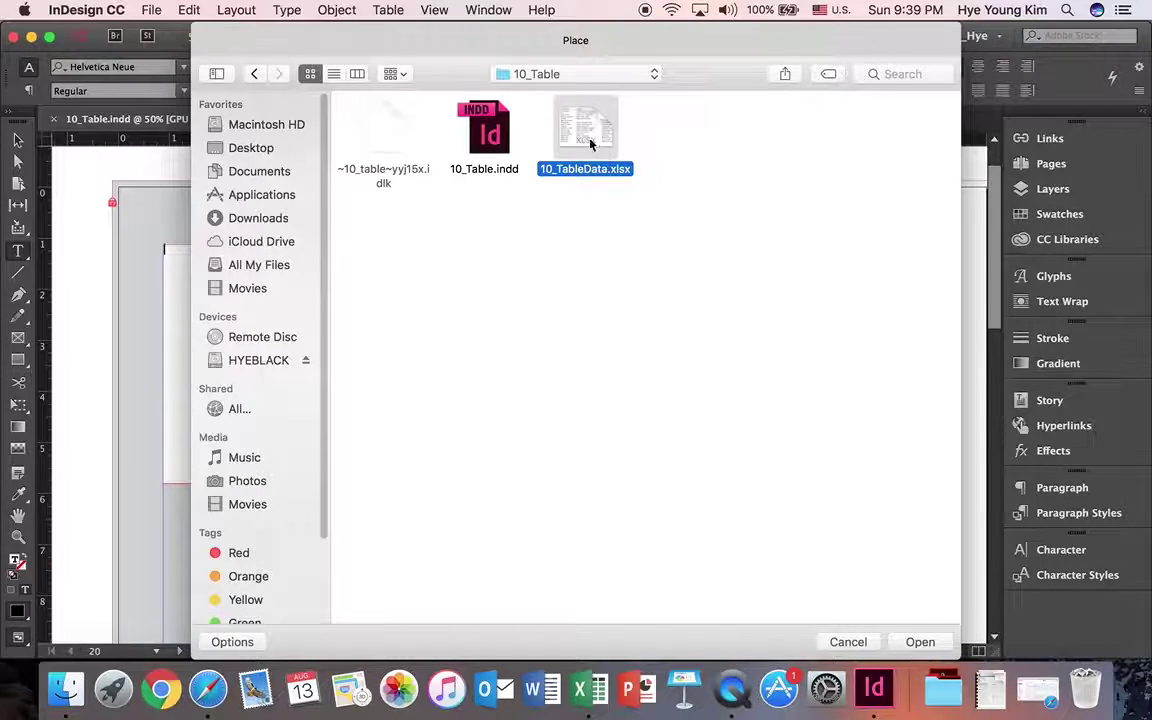
# Check that Show Import Options and Replace Selected Item are enabled, and open the spreadsheet for placing
pyautogui.click(232, 642)
pyautogui.click(232, 642)
pyautogui.click(232, 642)
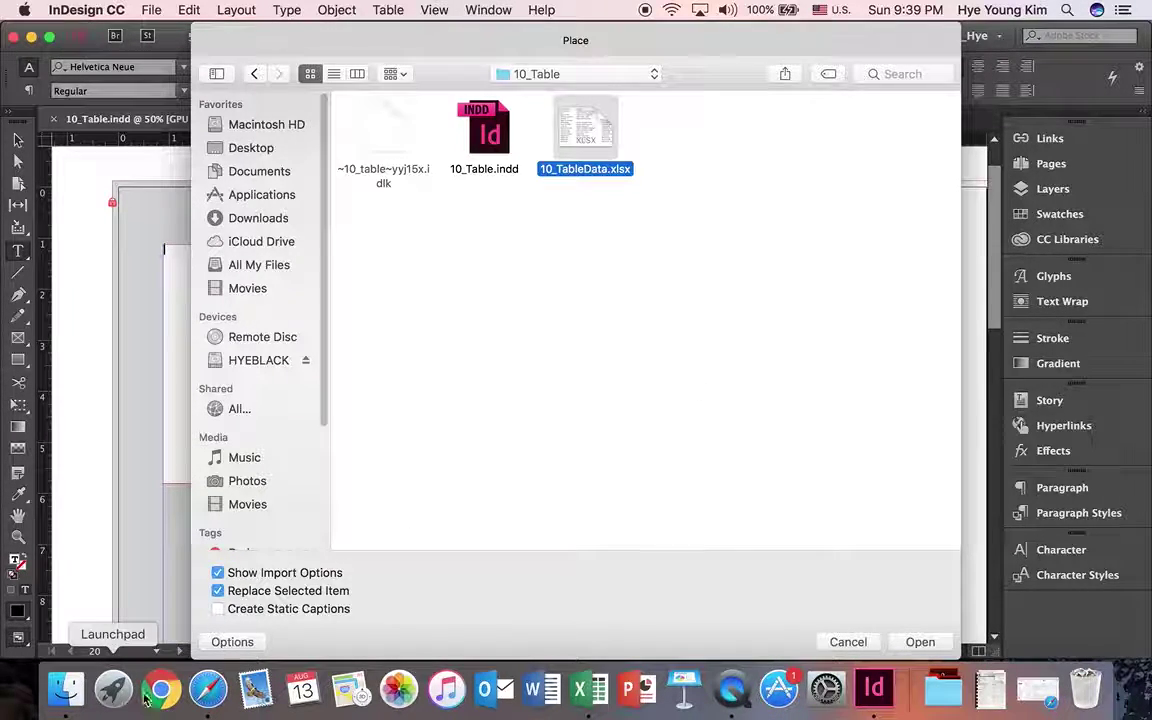
pyautogui.click(240, 643)
pyautogui.click(240, 643)
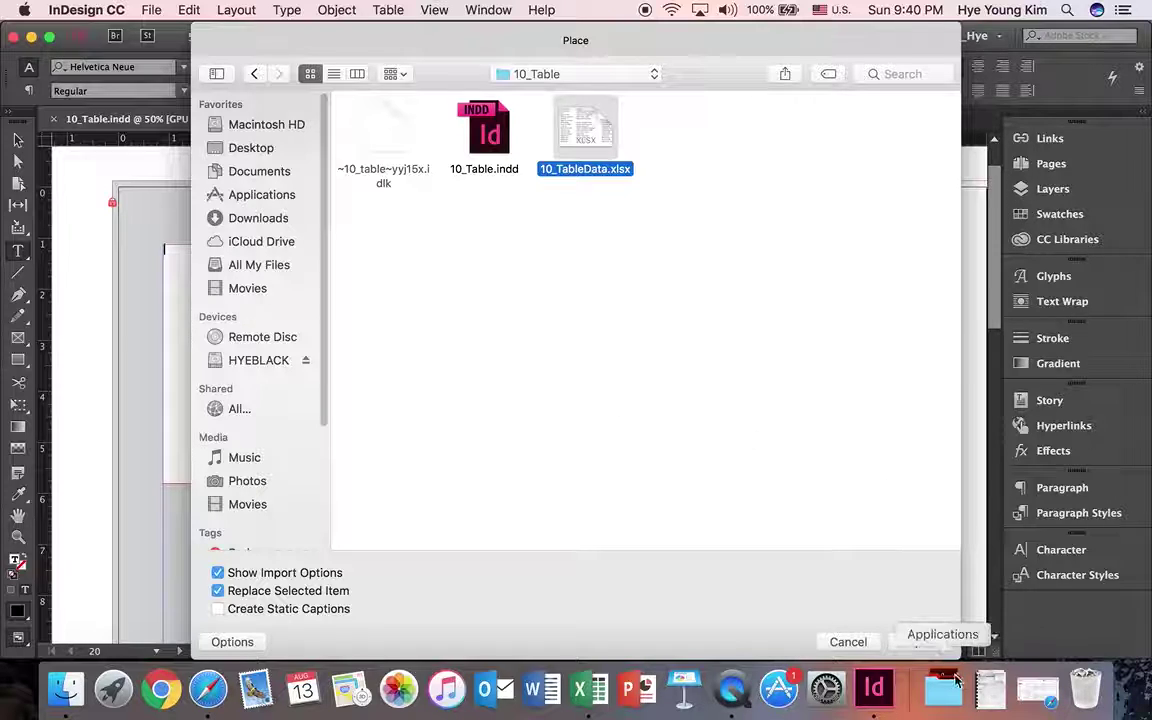
pyautogui.click(919, 642)
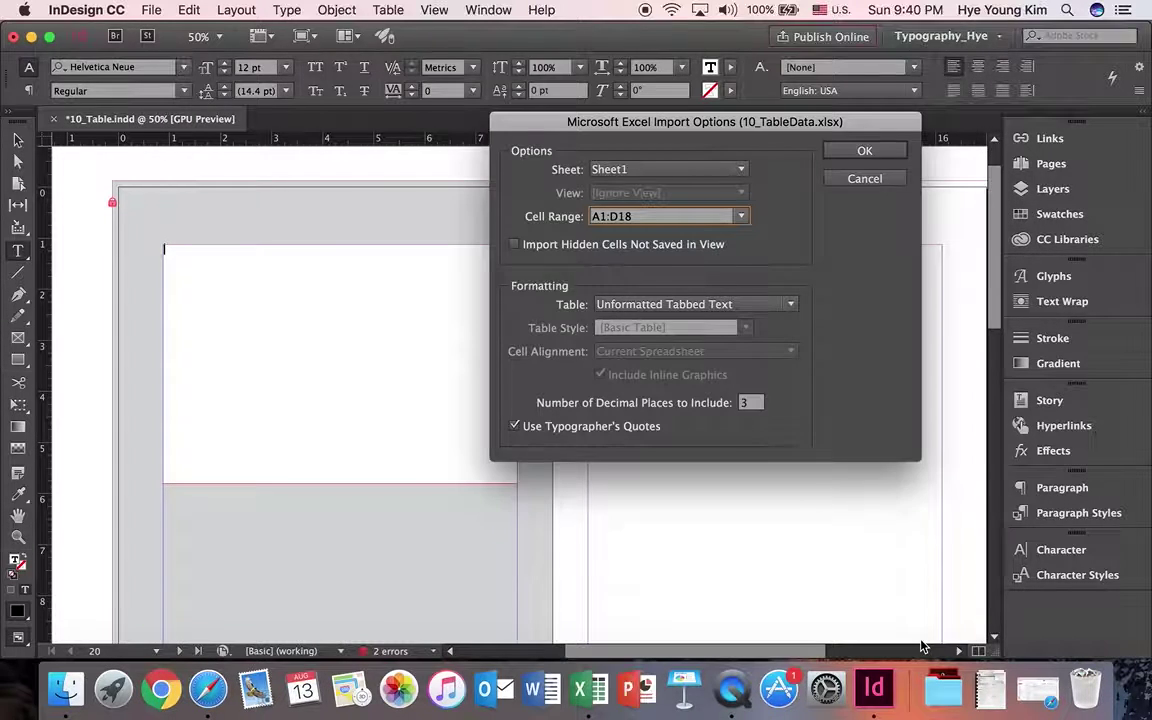
# Import the spreadsheet range A1:D18 as a Formatted Table into the page 20 frame
pyautogui.click(698, 304)
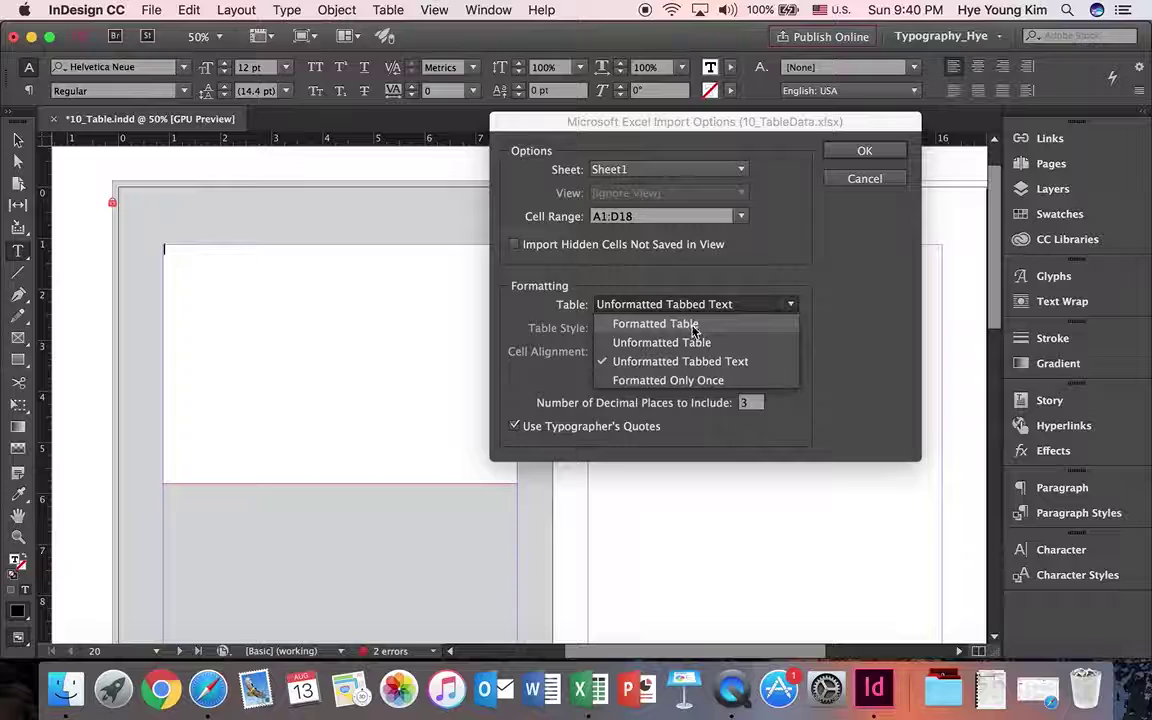
pyautogui.click(694, 325)
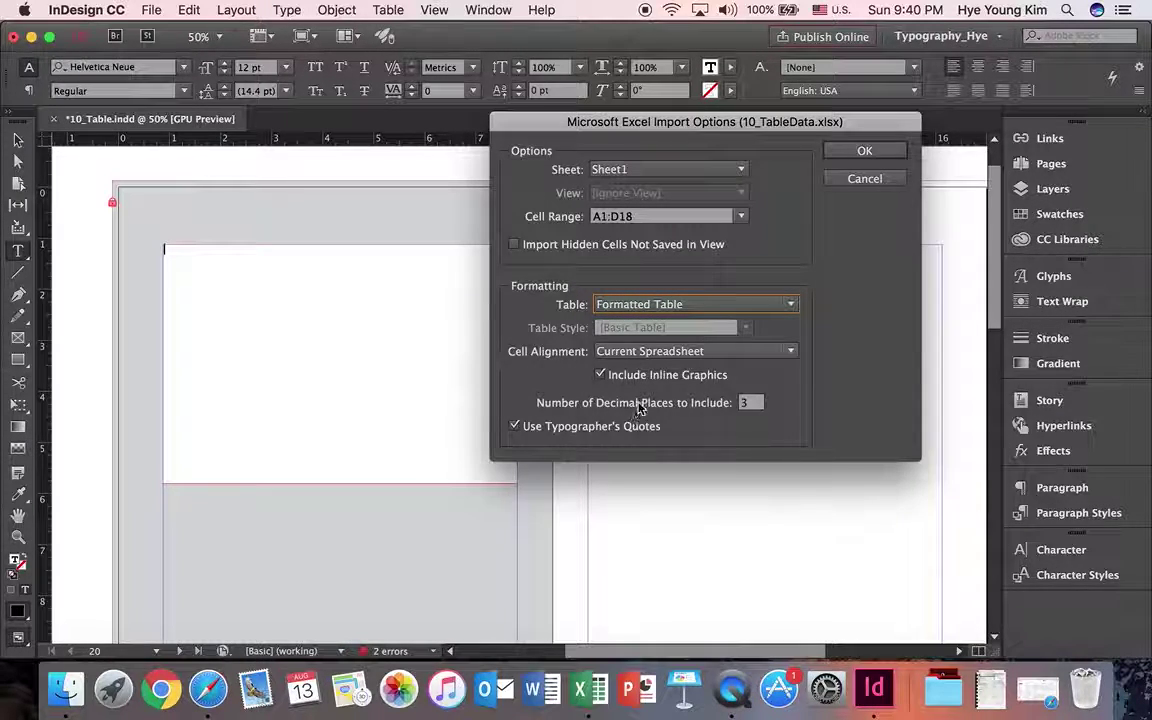
pyautogui.click(858, 151)
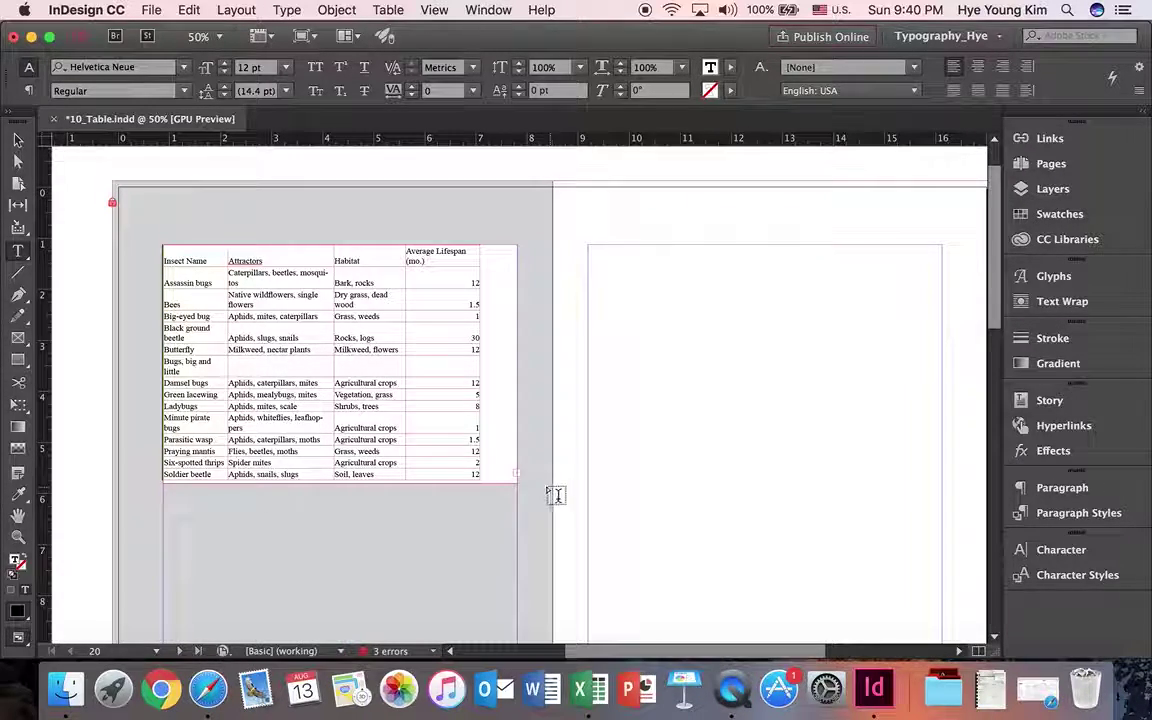
# Thread the overset table rows into a new text frame on page 21, about 6.94 in wide and 5.7 in high
pyautogui.click(17, 540)
pyautogui.click(505, 463)
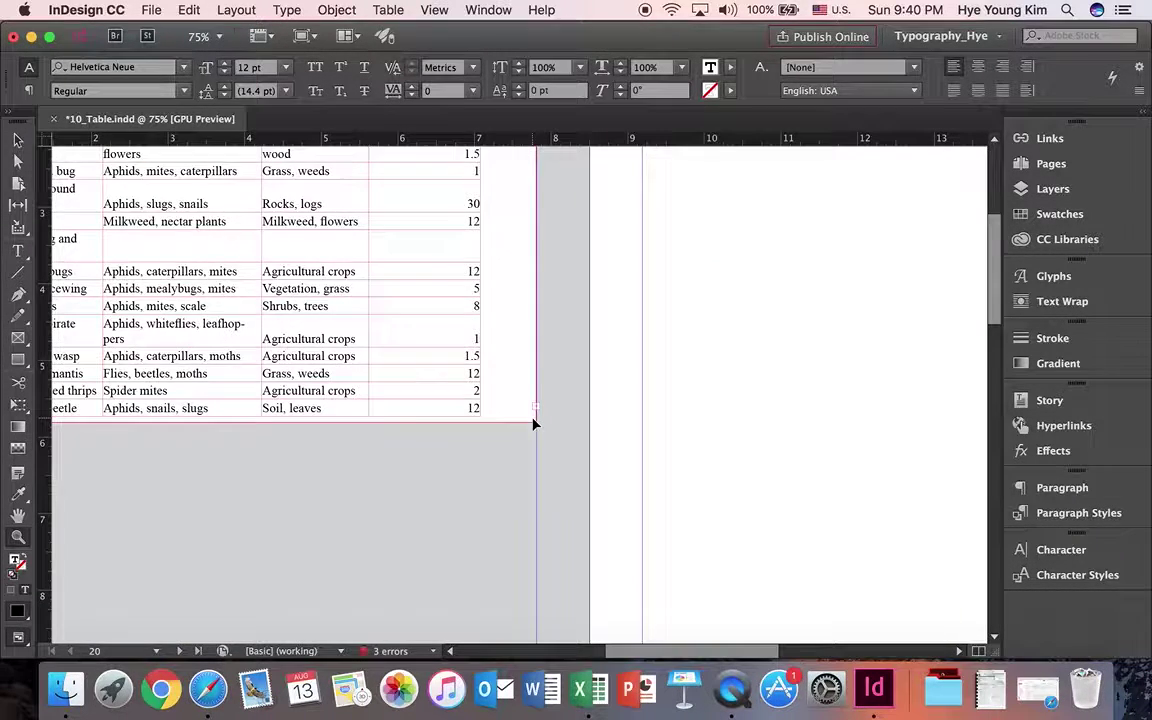
pyautogui.press('super+0')
pyautogui.moveTo(764, 651); pyautogui.dragTo(821, 651)
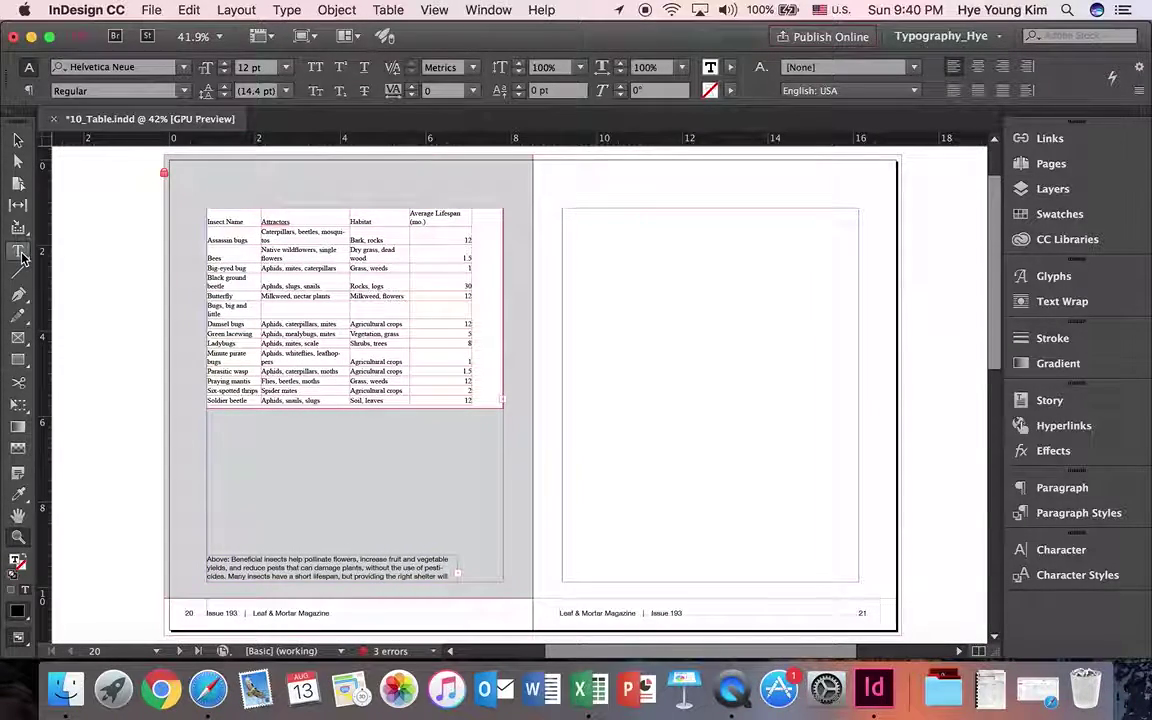
pyautogui.click(16, 141)
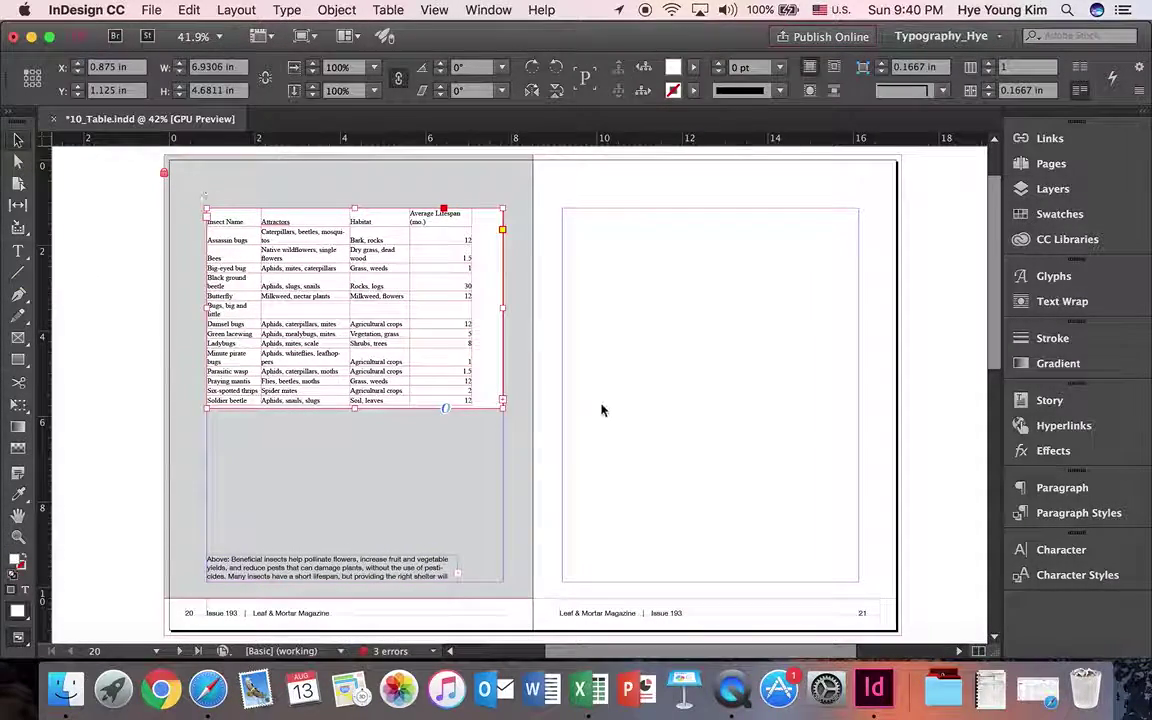
pyautogui.click(503, 401)
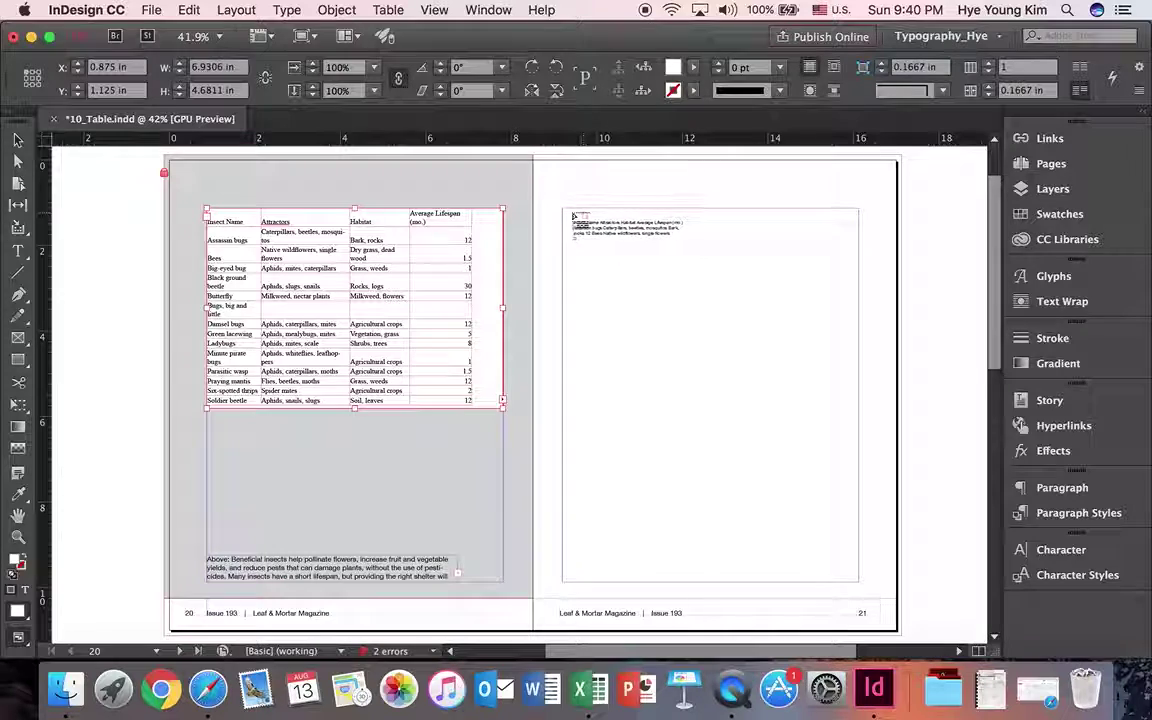
pyautogui.moveTo(563, 212); pyautogui.dragTo(859, 453)
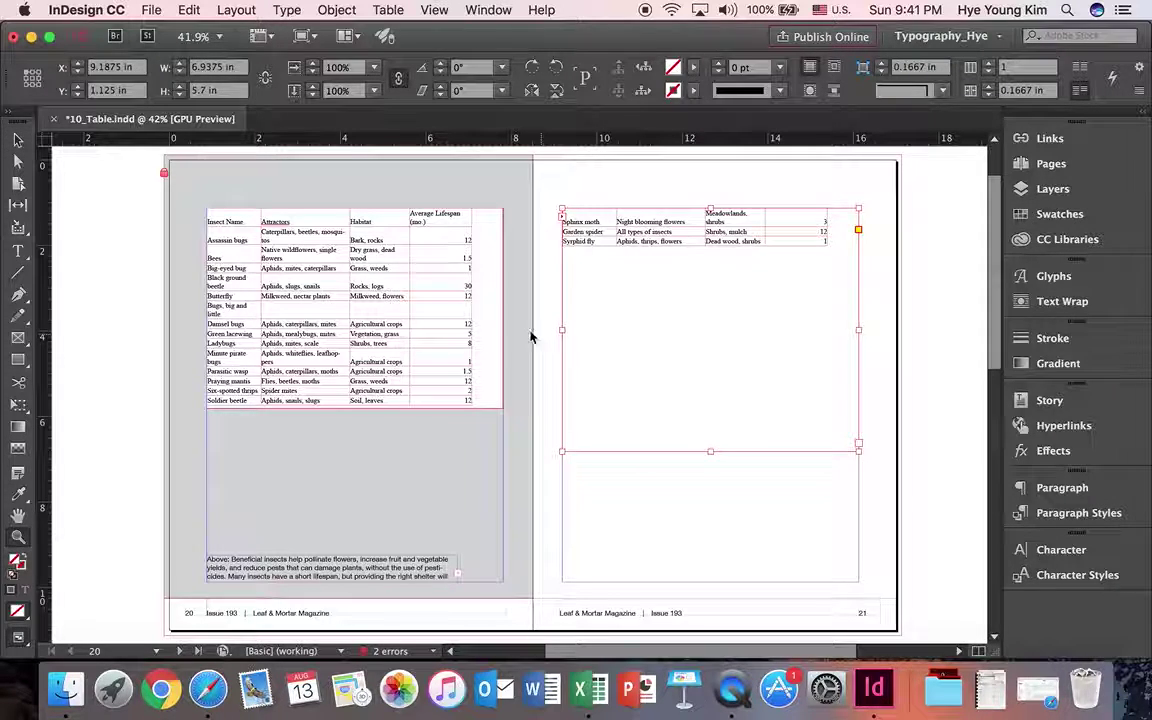
# Widen the table's Average Lifespan column out to the edge of the page 20 text frame
pyautogui.press('super+equal')
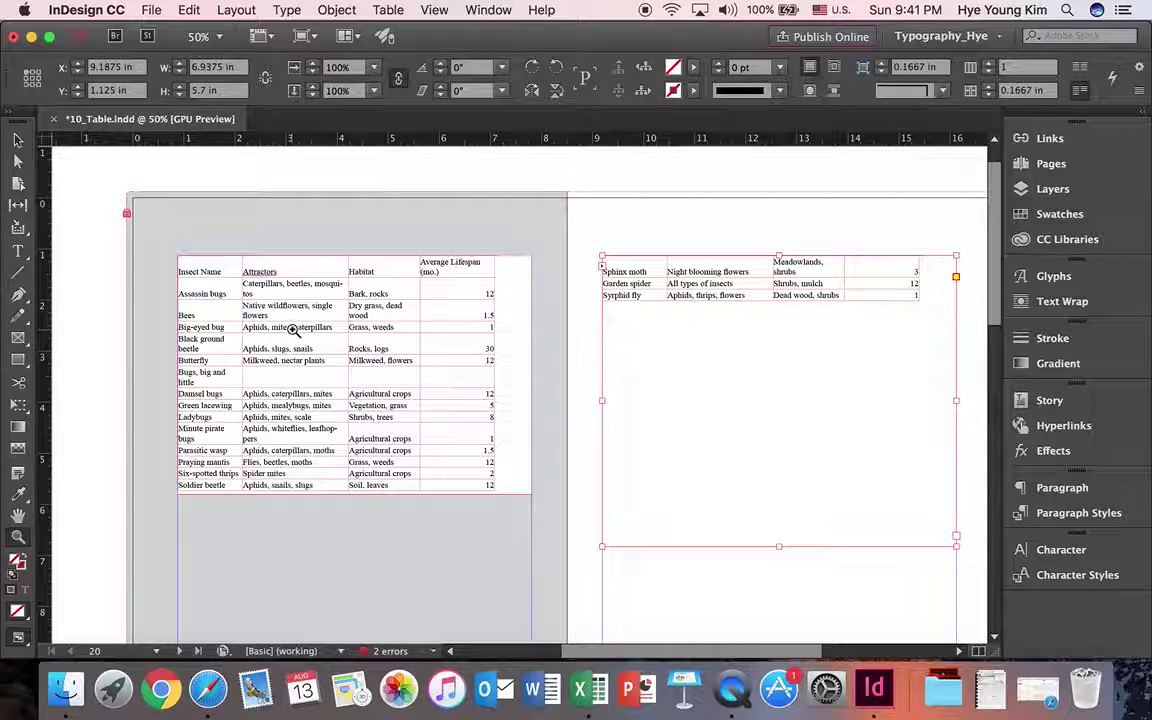
pyautogui.click(18, 251)
pyautogui.click(268, 266)
pyautogui.click(203, 271)
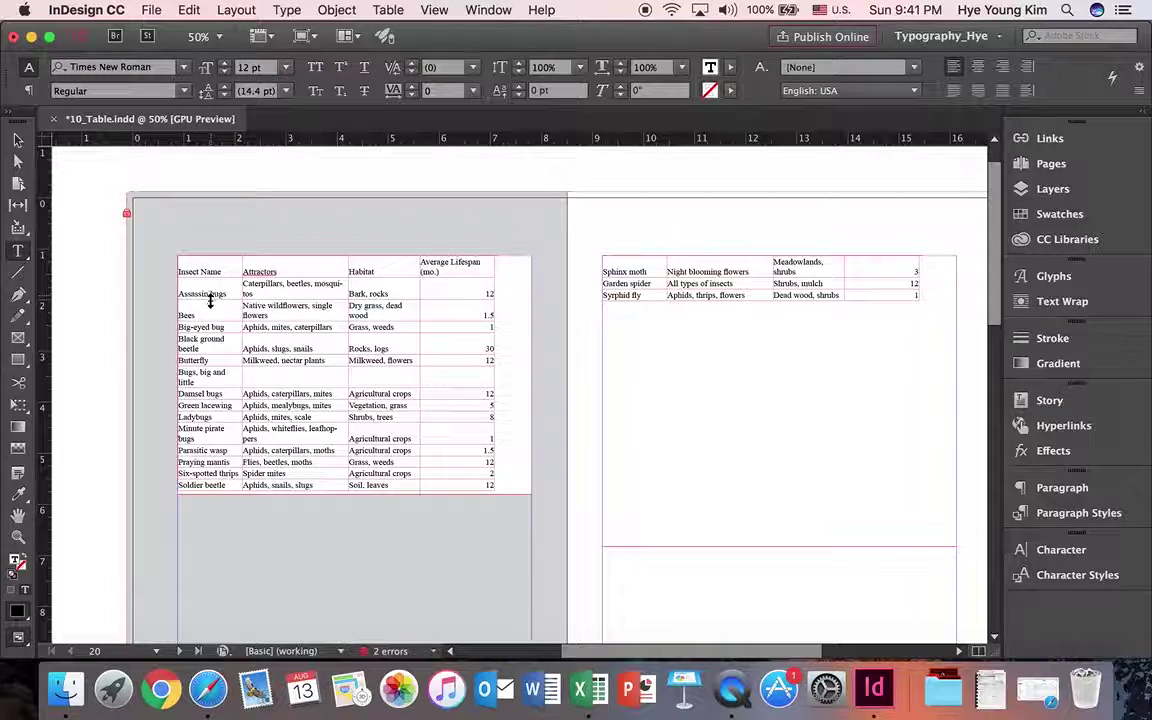
pyautogui.click(448, 277)
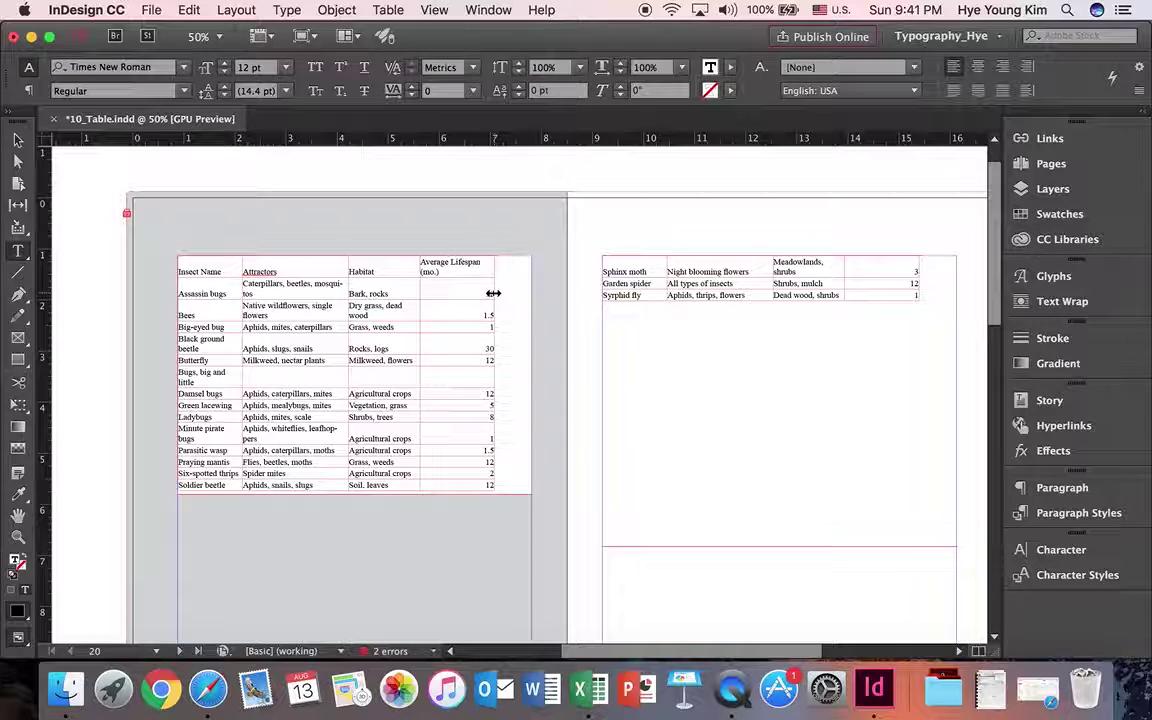
pyautogui.moveTo(493, 293); pyautogui.dragTo(528, 292)
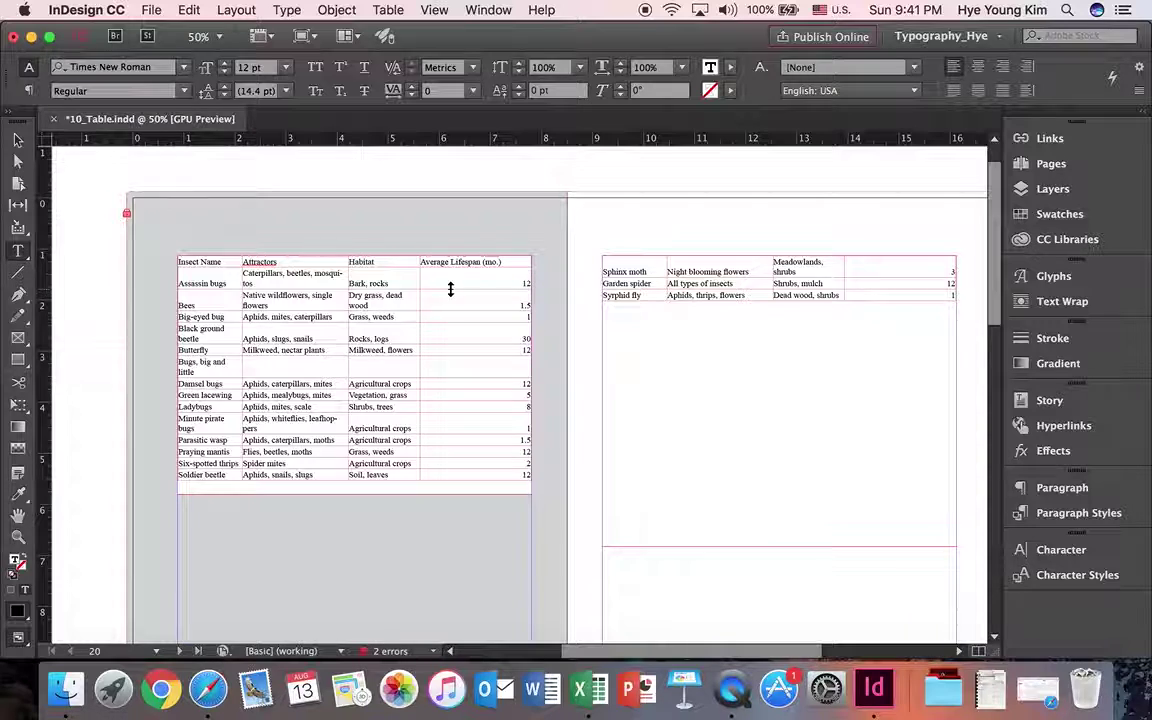
# Adjust the table's column widths so that all its rows fit within the page 20 frame
pyautogui.moveTo(419, 286)
pyautogui.mouseDown()
pyautogui.moveTo(438, 288)
pyautogui.moveTo(418, 284)
pyautogui.mouseUp()
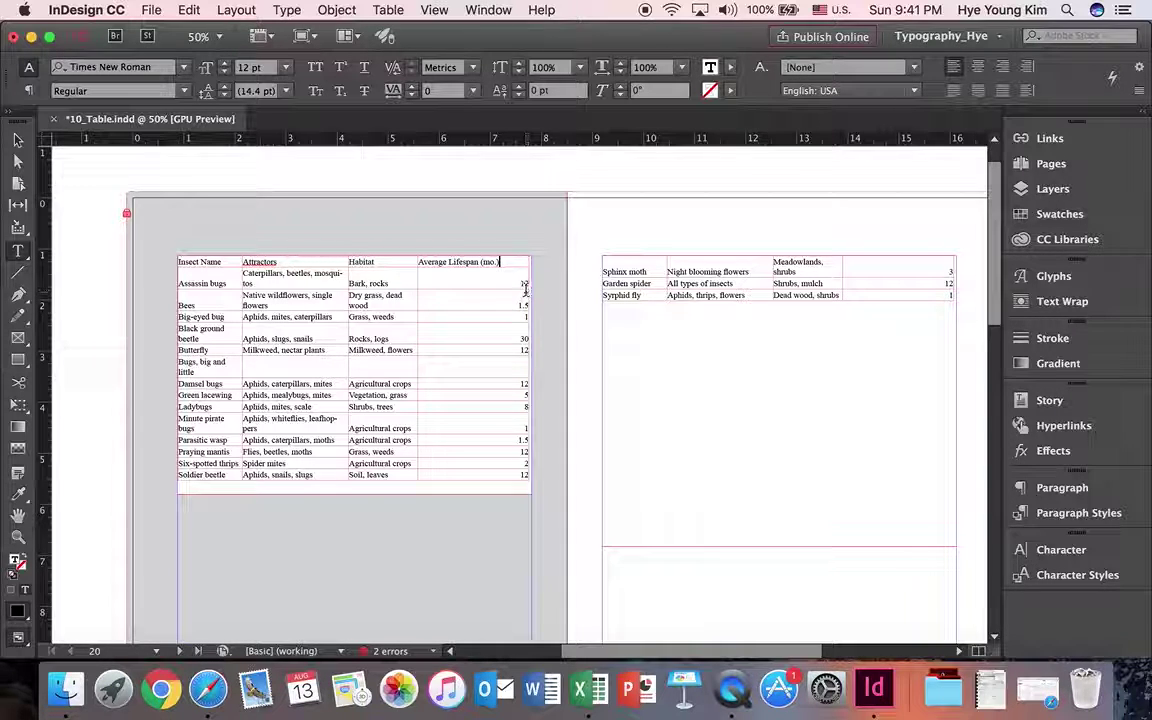
pyautogui.moveTo(528, 298)
pyautogui.mouseDown()
pyautogui.moveTo(478, 301)
pyautogui.moveTo(590, 304)
pyautogui.moveTo(535, 305)
pyautogui.mouseUp()
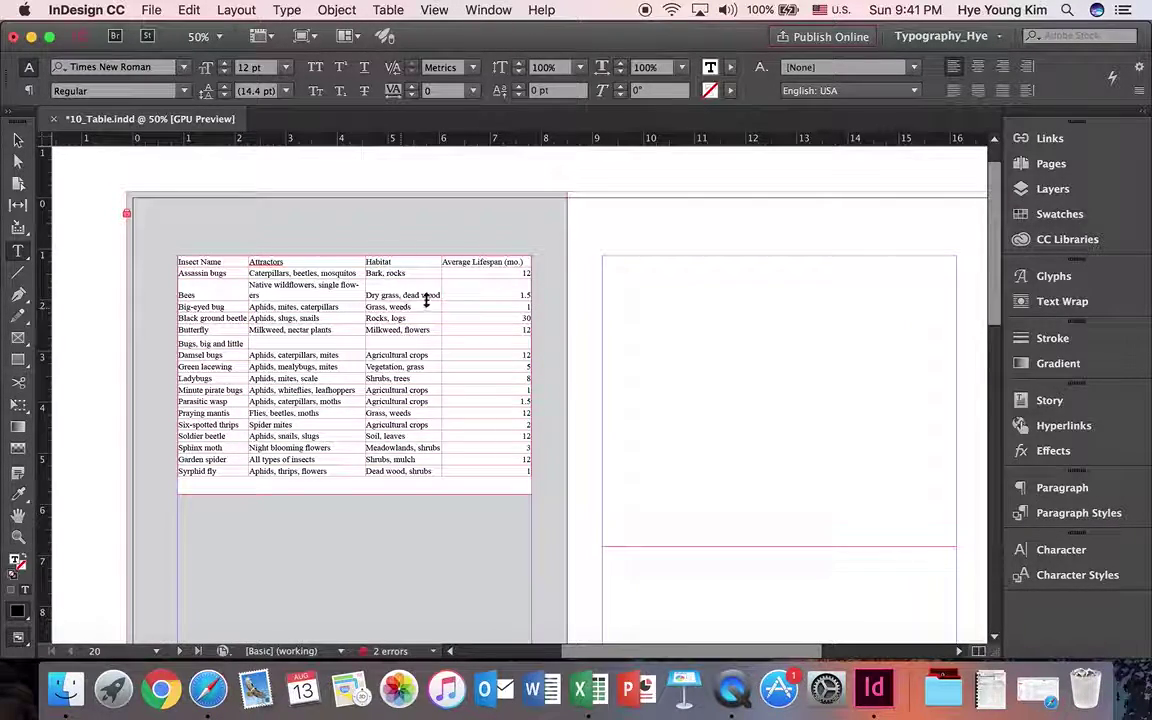
pyautogui.moveTo(441, 308)
pyautogui.mouseDown()
pyautogui.moveTo(468, 313)
pyautogui.moveTo(411, 296)
pyautogui.moveTo(455, 319)
pyautogui.moveTo(440, 309)
pyautogui.mouseUp()
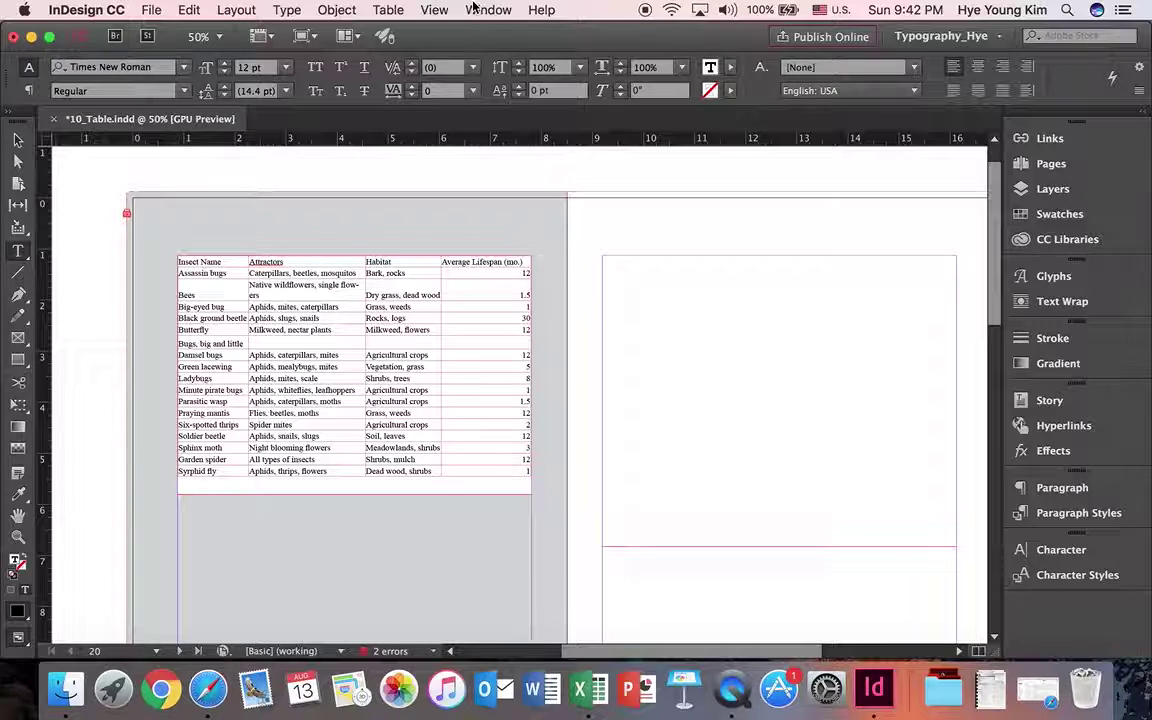
# Select the whole table from Insect Name to the Syrphid fly row and distribute its four columns evenly
pyautogui.click(385, 12)
pyautogui.moveTo(470, 338)
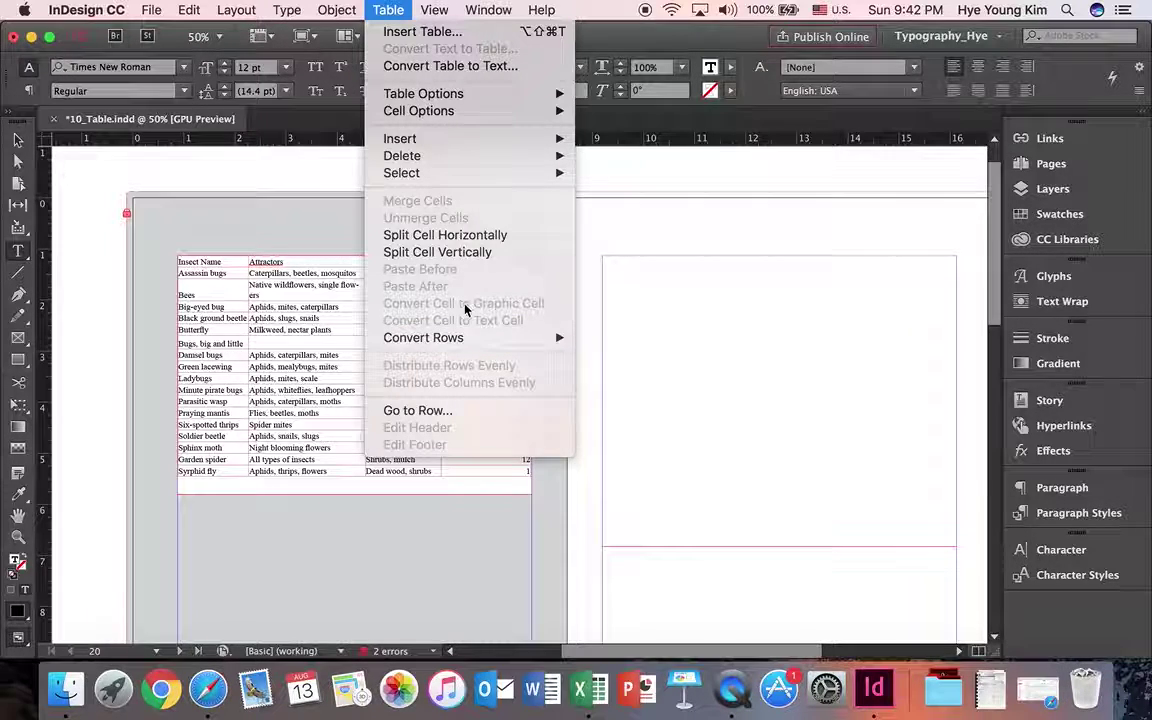
pyautogui.click(188, 266)
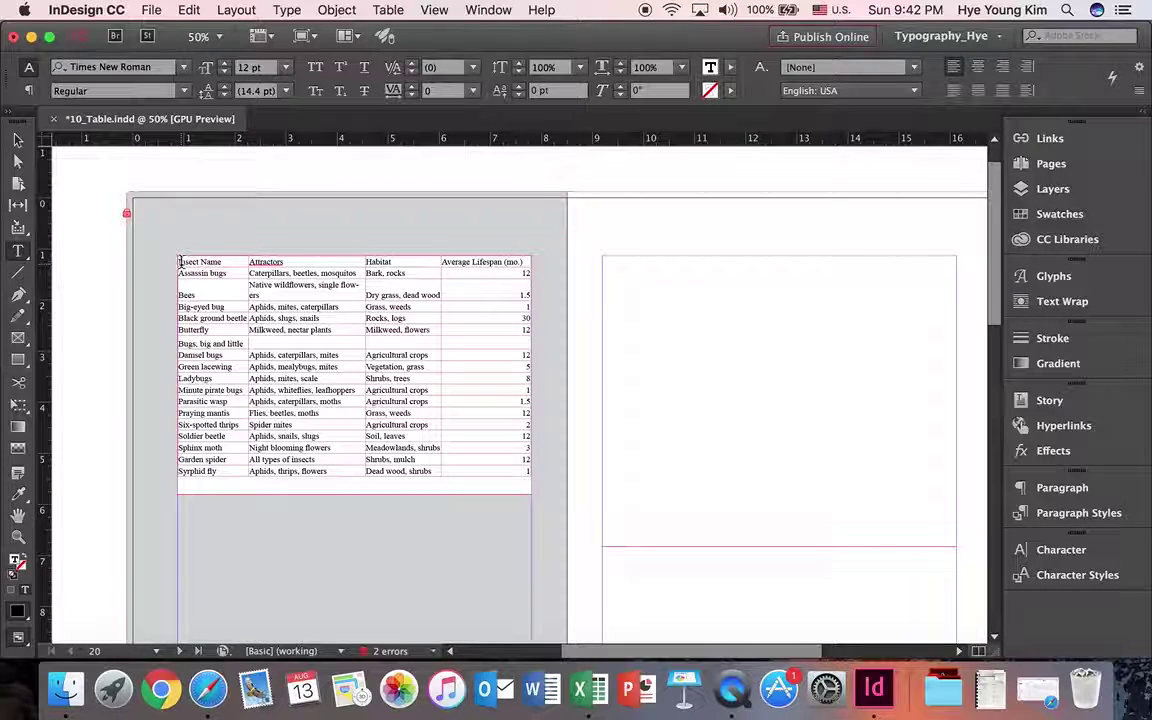
pyautogui.moveTo(180, 262); pyautogui.dragTo(483, 470)
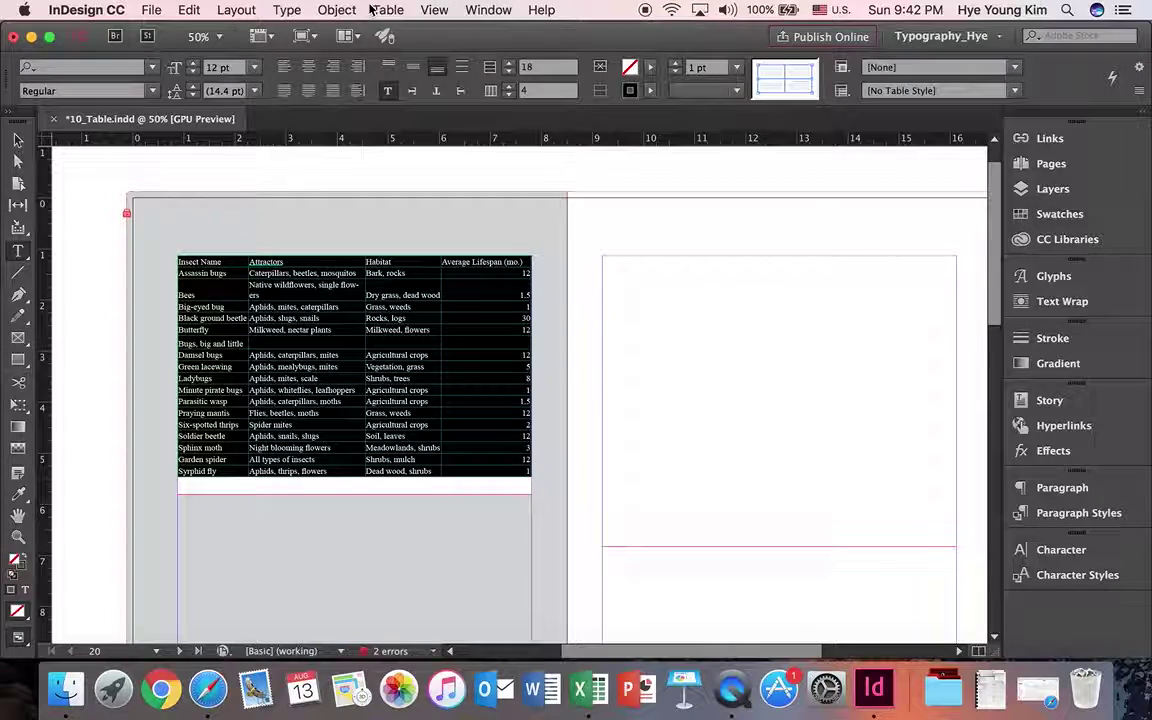
pyautogui.click(390, 10)
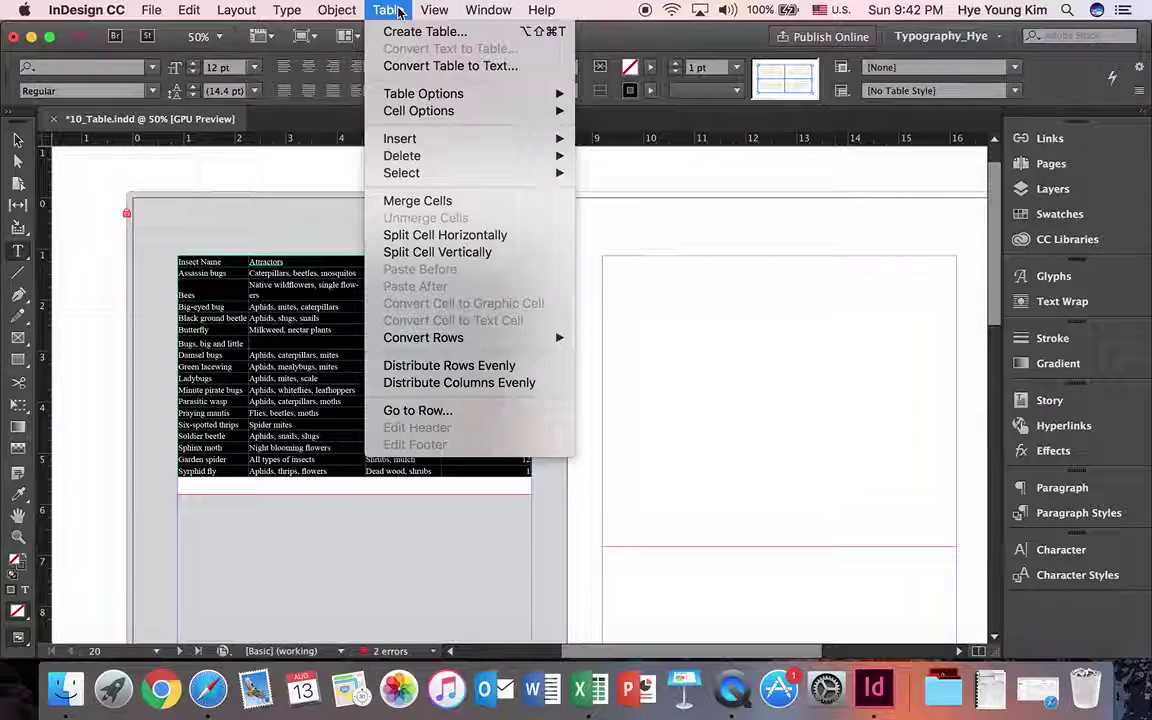
pyautogui.click(515, 385)
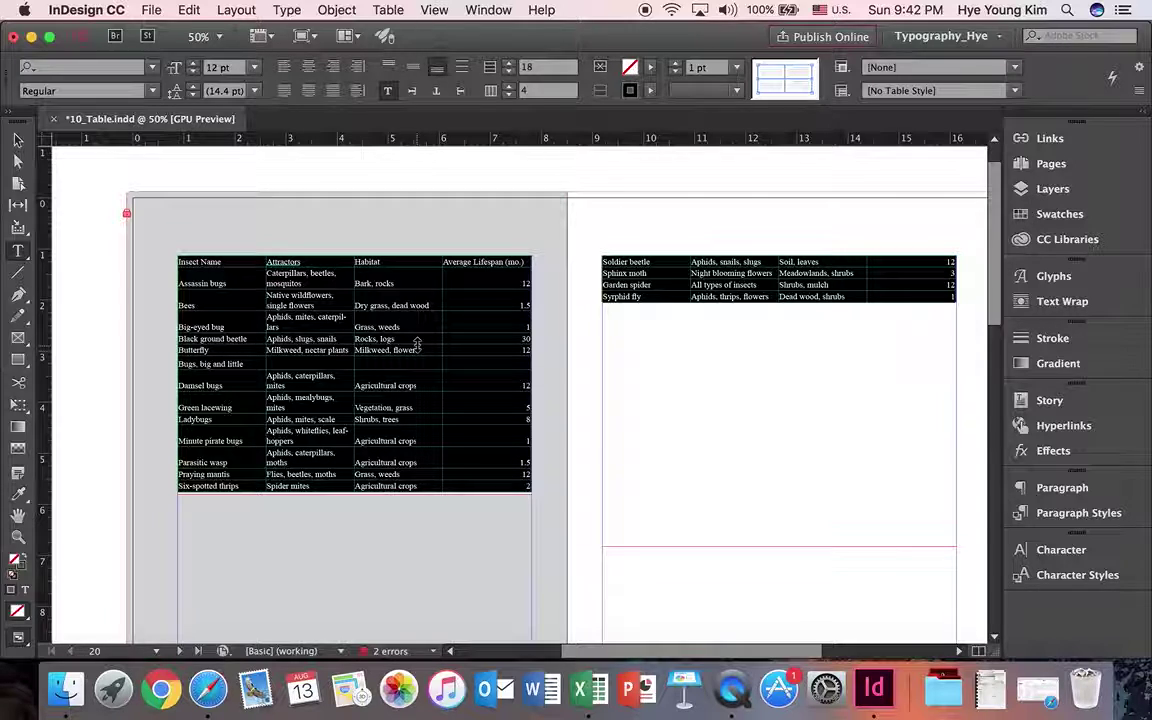
pyautogui.click(17, 138)
pyautogui.moveTo(17, 250); pyautogui.dragTo(50, 265)
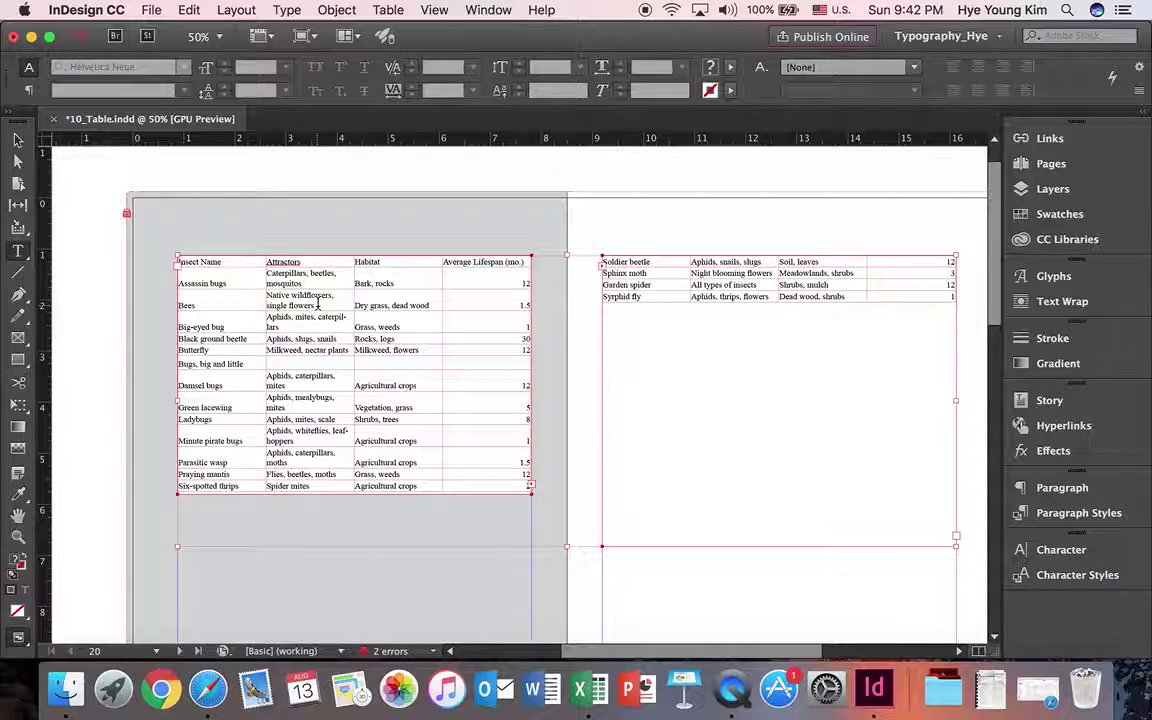
pyautogui.click(442, 284)
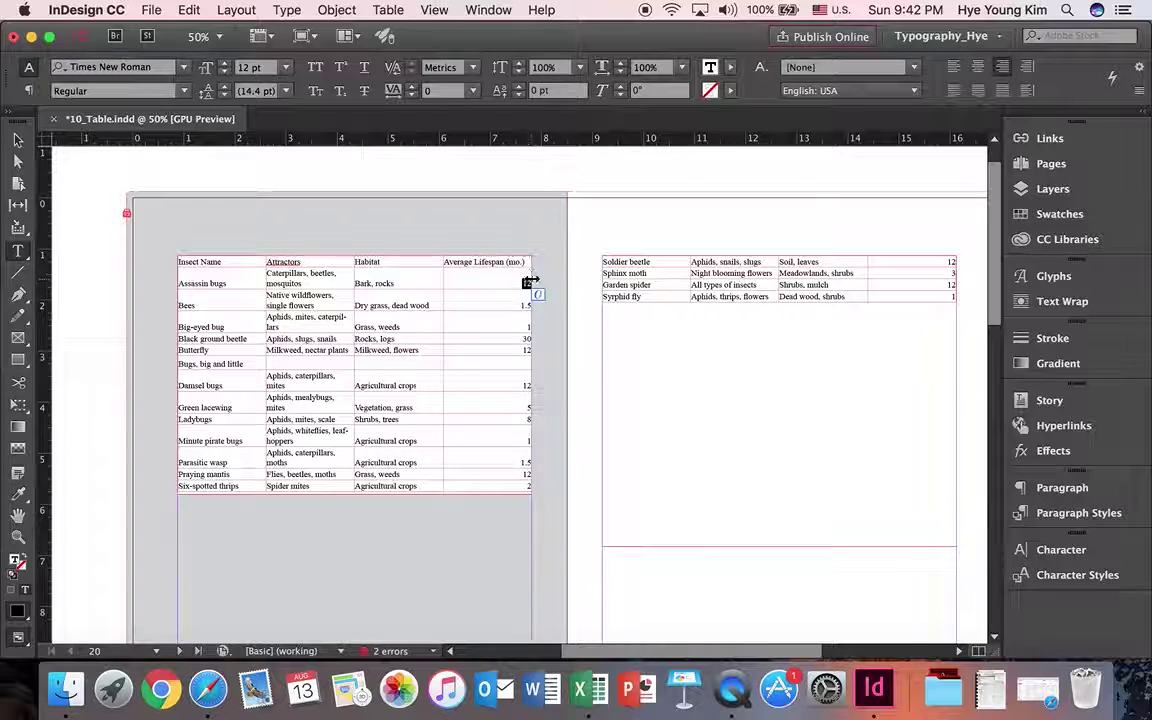
pyautogui.moveTo(529, 283)
pyautogui.mouseDown()
pyautogui.moveTo(472, 272)
pyautogui.moveTo(528, 272)
pyautogui.mouseUp()
pyautogui.press('Down')
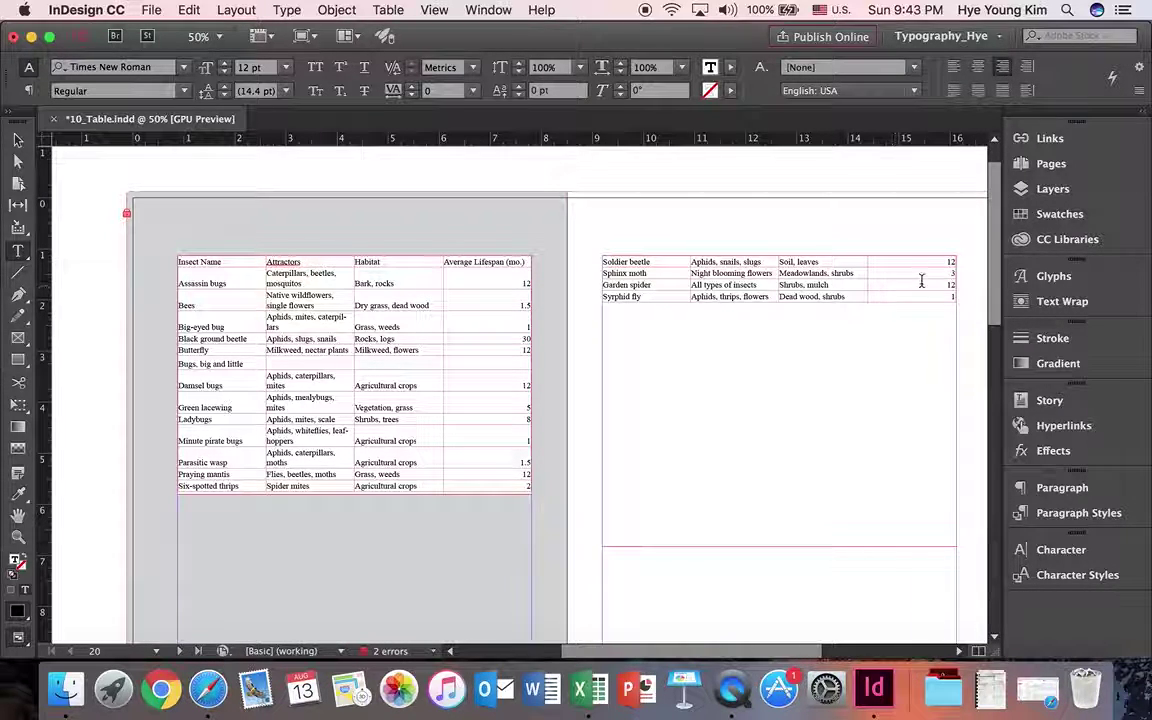
pyautogui.click(952, 284)
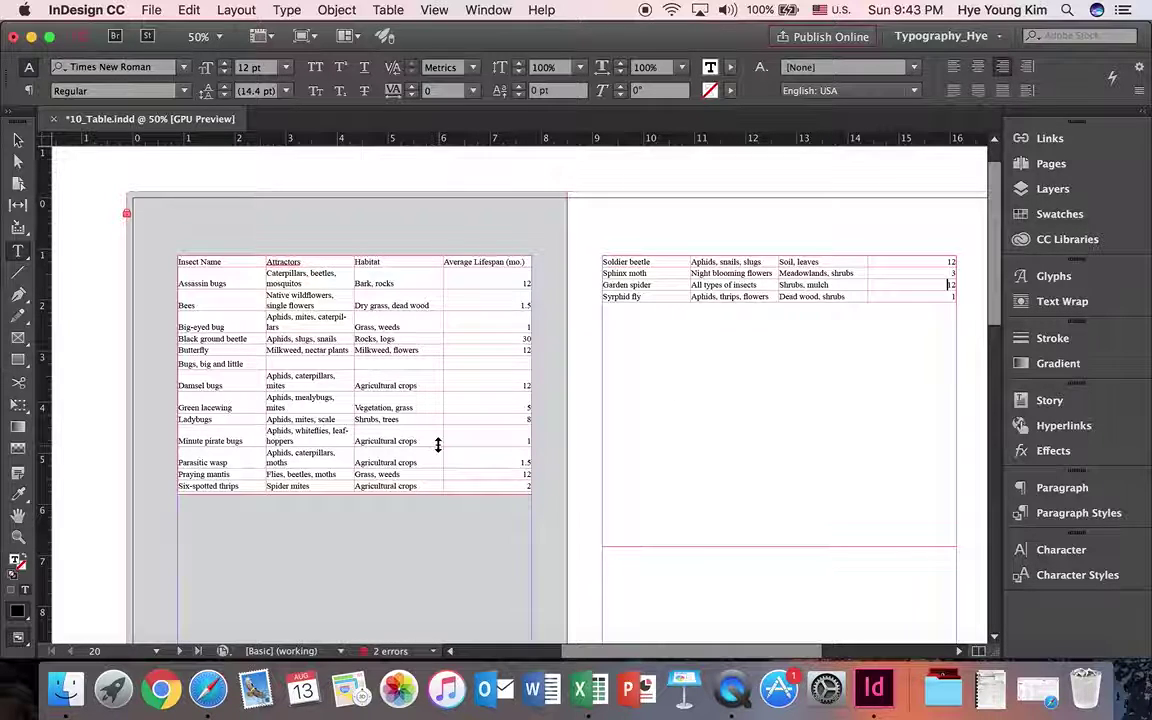
# Make the table's header row slightly taller by moving its lower border down
pyautogui.click(19, 538)
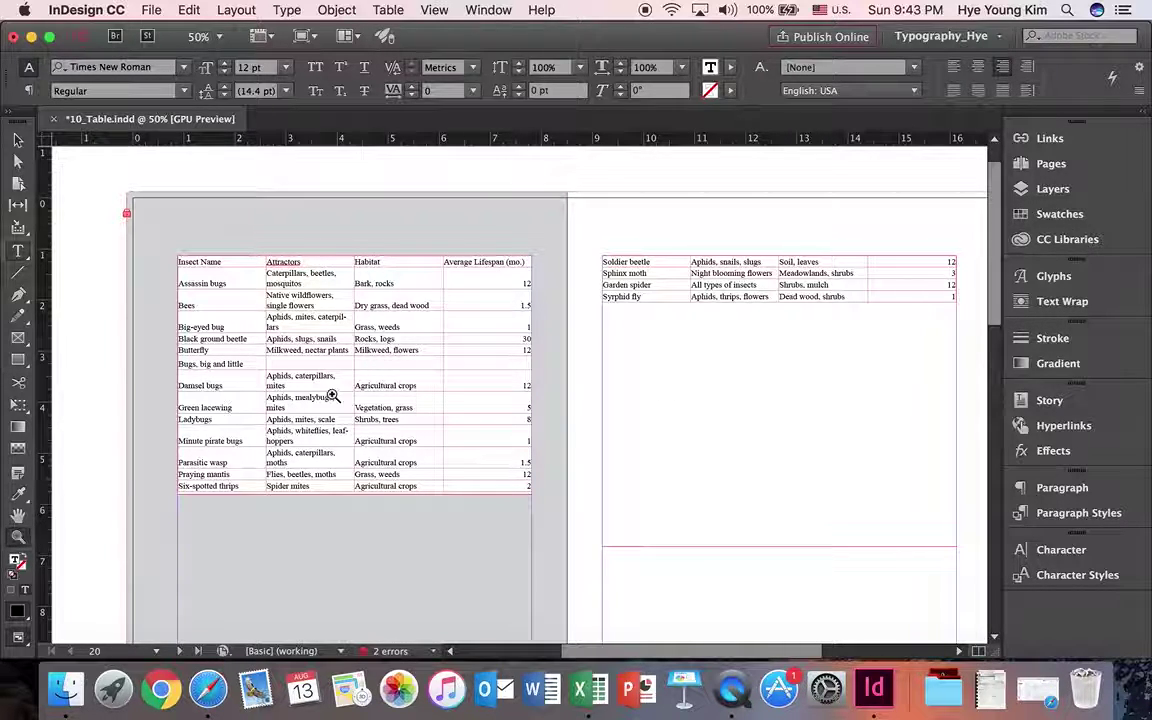
pyautogui.click(579, 379)
pyautogui.moveTo(584, 375); pyautogui.dragTo(550, 339)
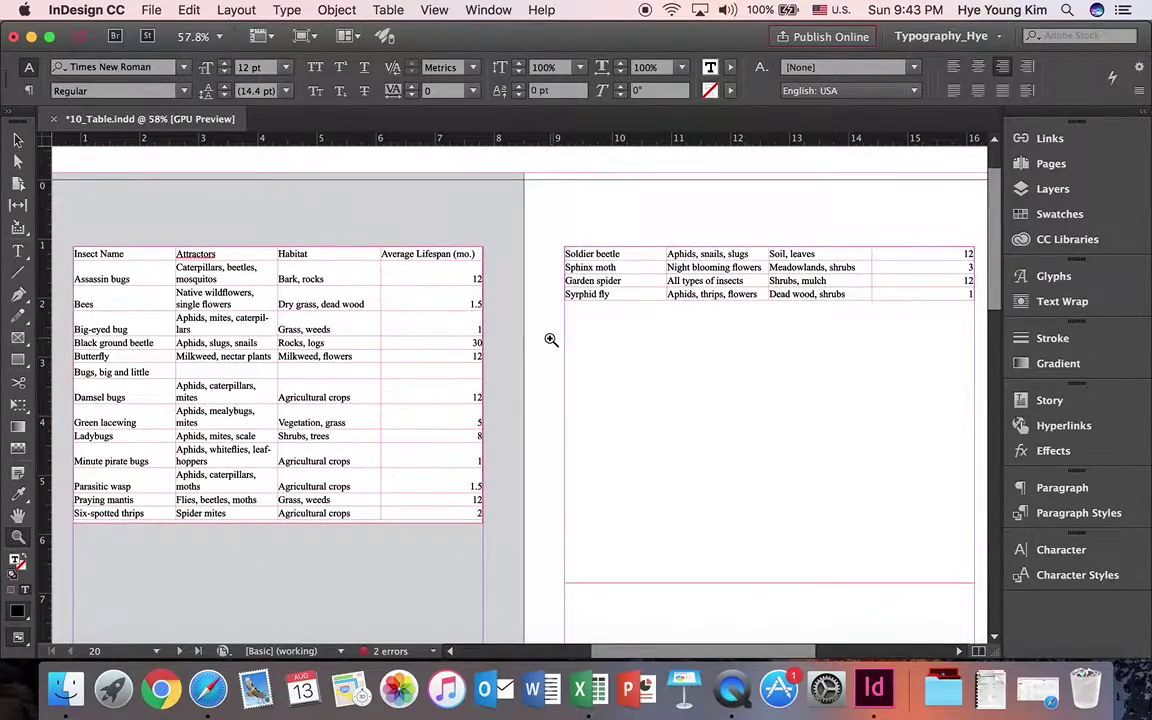
pyautogui.click(268, 385)
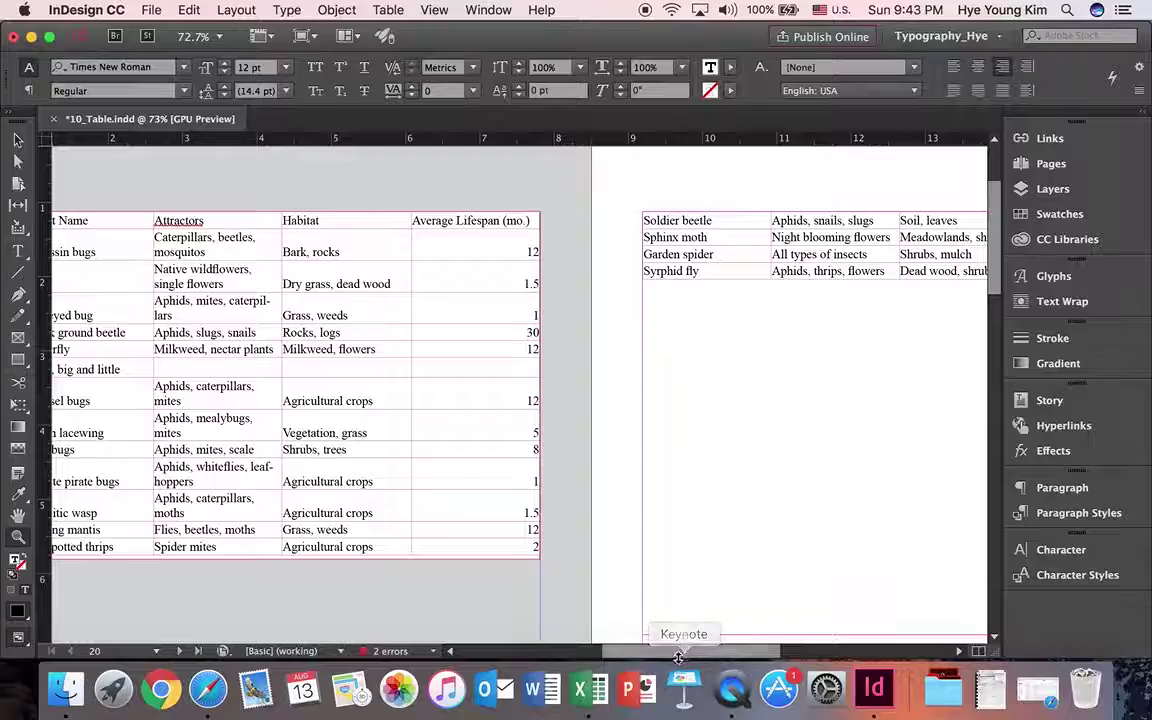
pyautogui.hscroll(-3, 650, 656)
pyautogui.moveTo(416, 373); pyautogui.dragTo(445, 403)
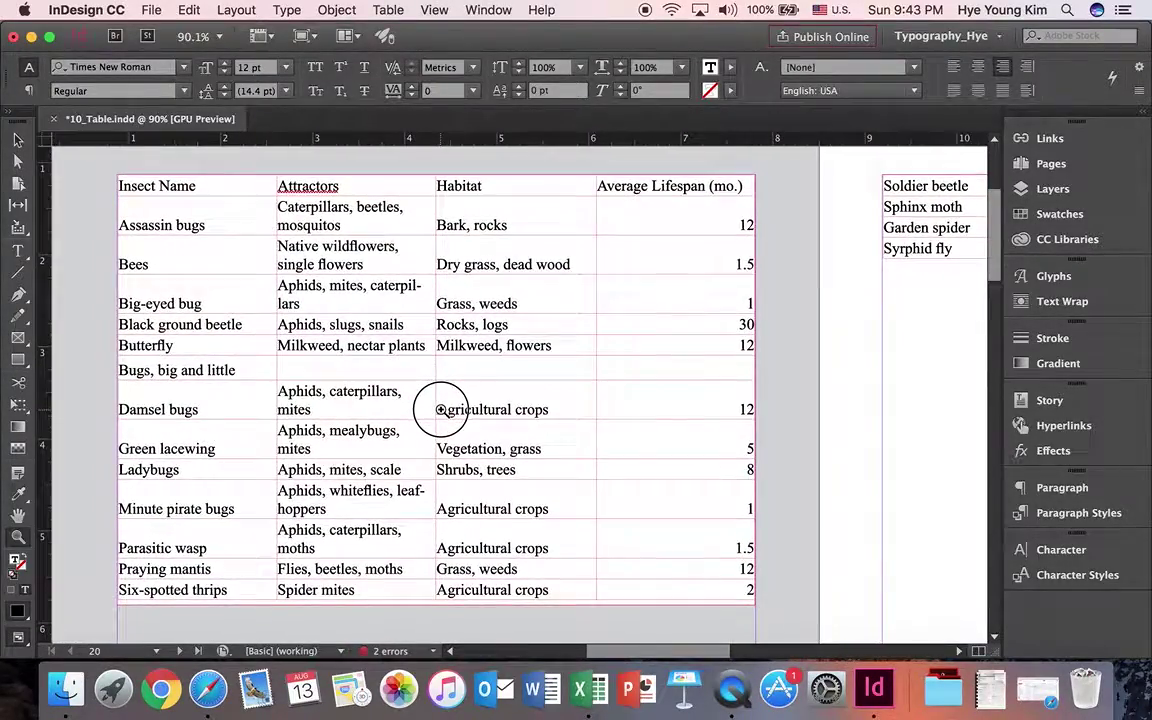
pyautogui.click(224, 198)
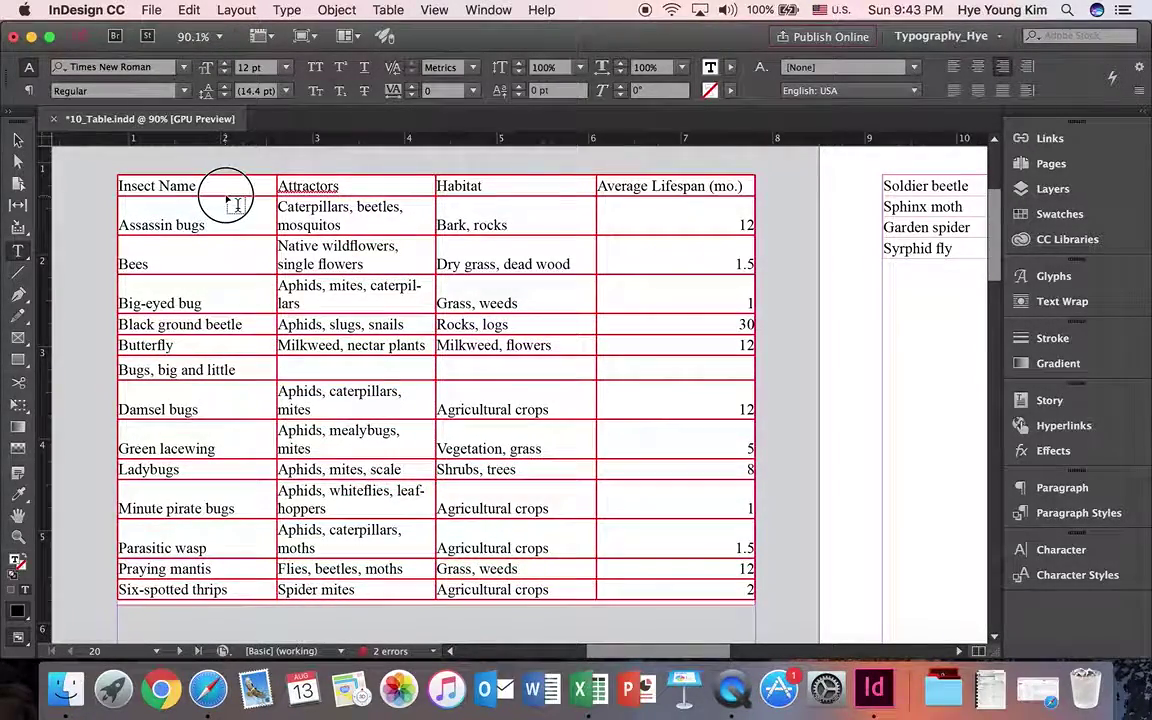
pyautogui.moveTo(326, 197); pyautogui.dragTo(330, 201)
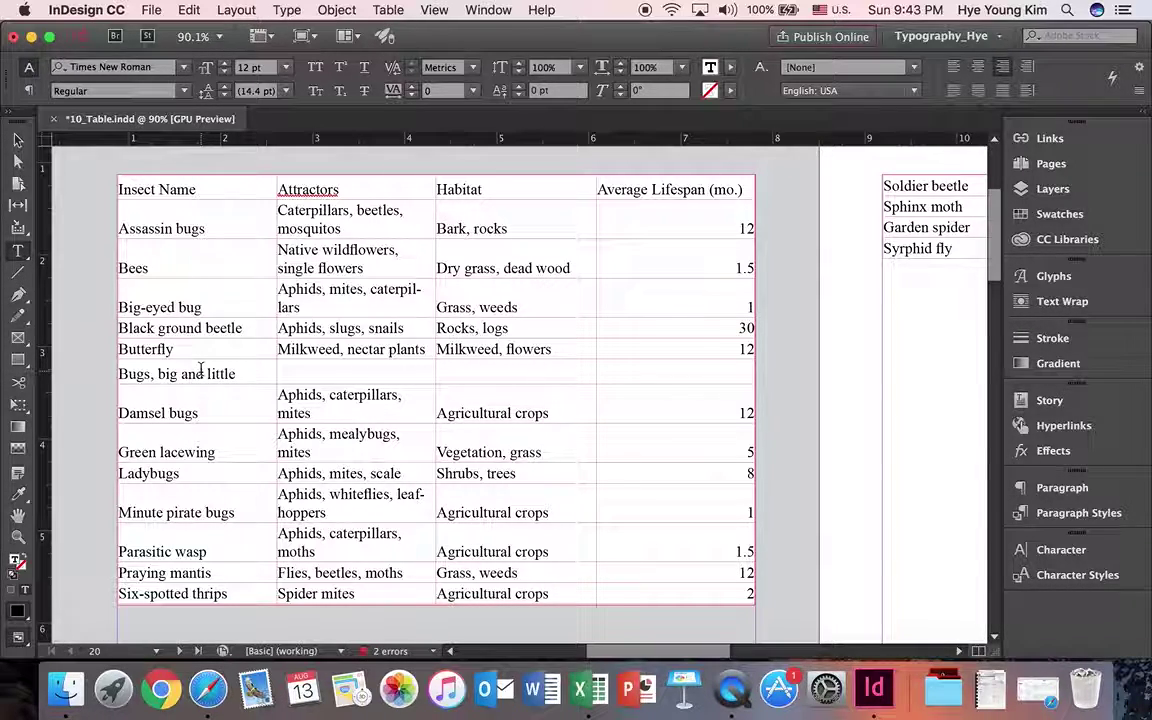
# Insert one row above the "Bugs, big and little" row of the table
pyautogui.moveTo(121, 374); pyautogui.dragTo(674, 378)
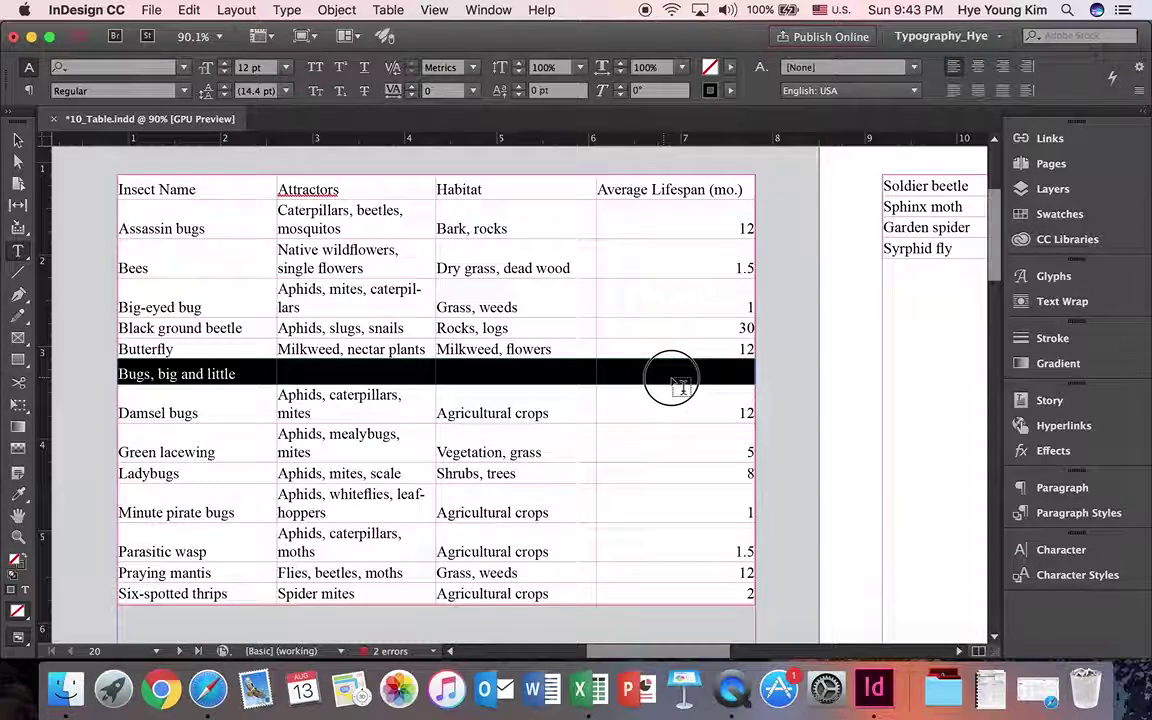
pyautogui.click(127, 371)
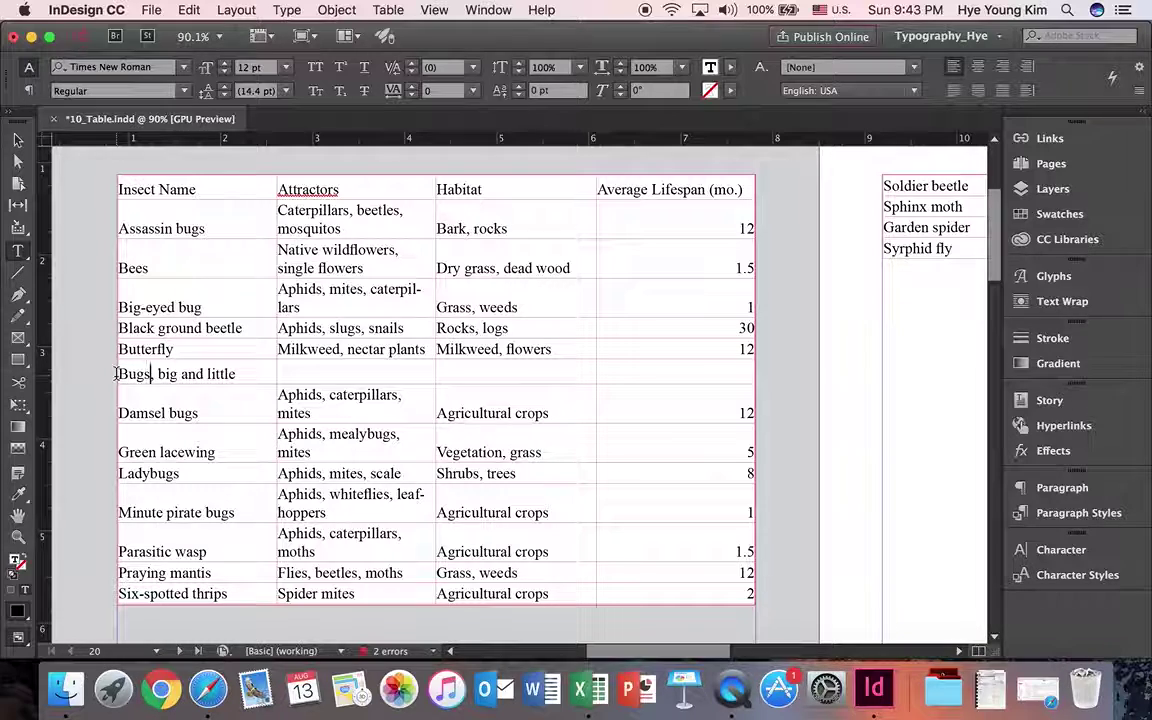
pyautogui.click(111, 376)
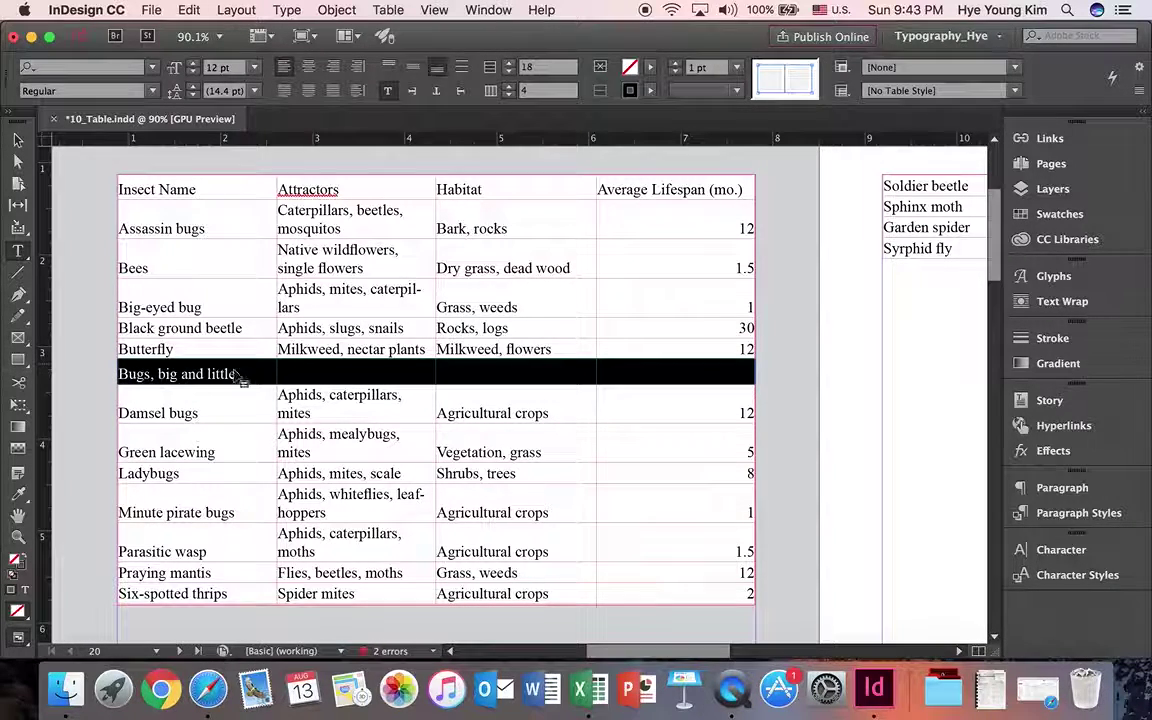
pyautogui.click(388, 10)
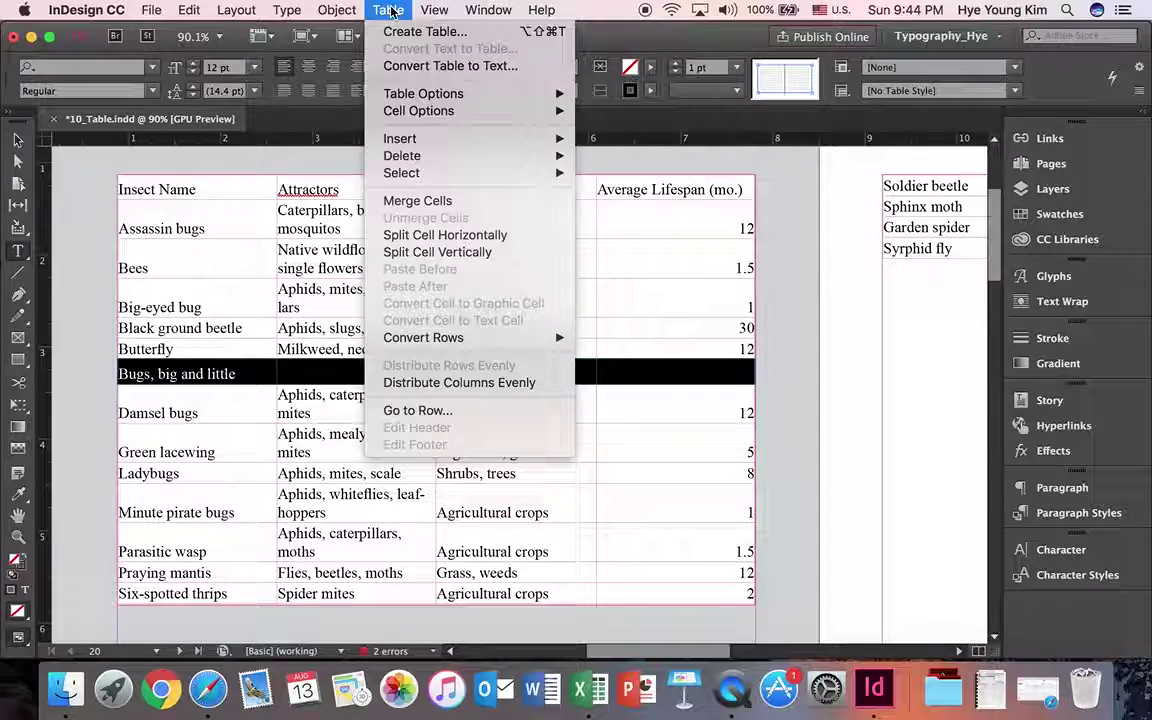
pyautogui.moveTo(415, 136)
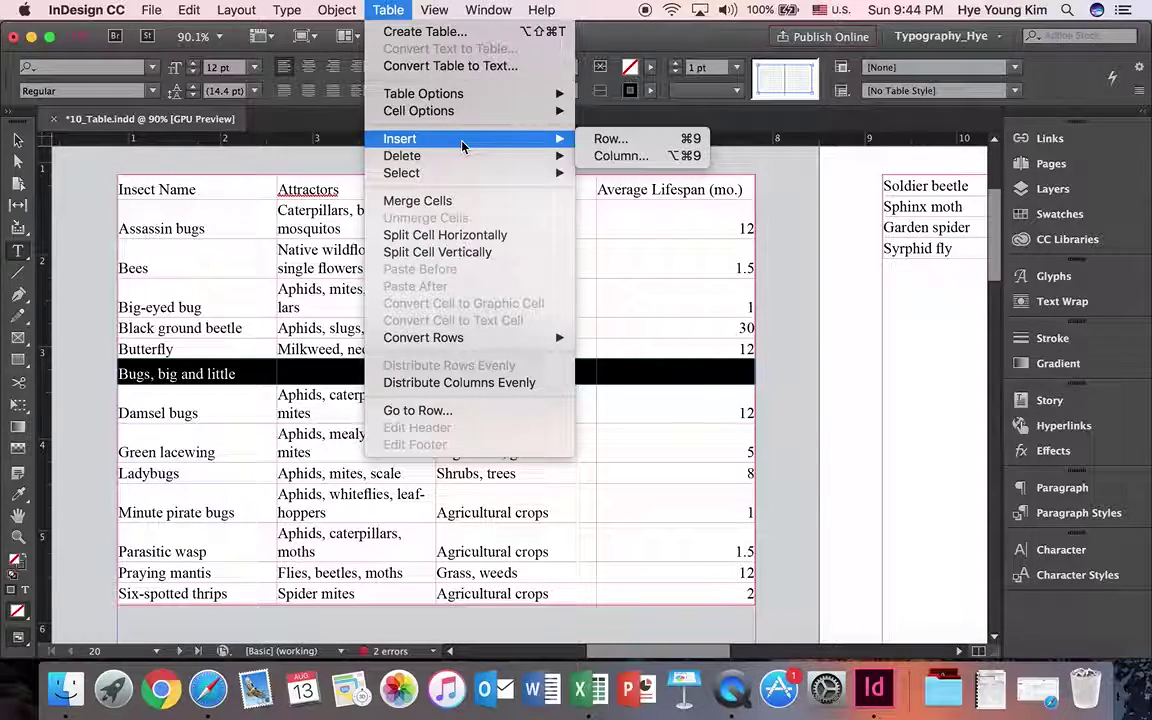
pyautogui.click(690, 139)
pyautogui.click(470, 378)
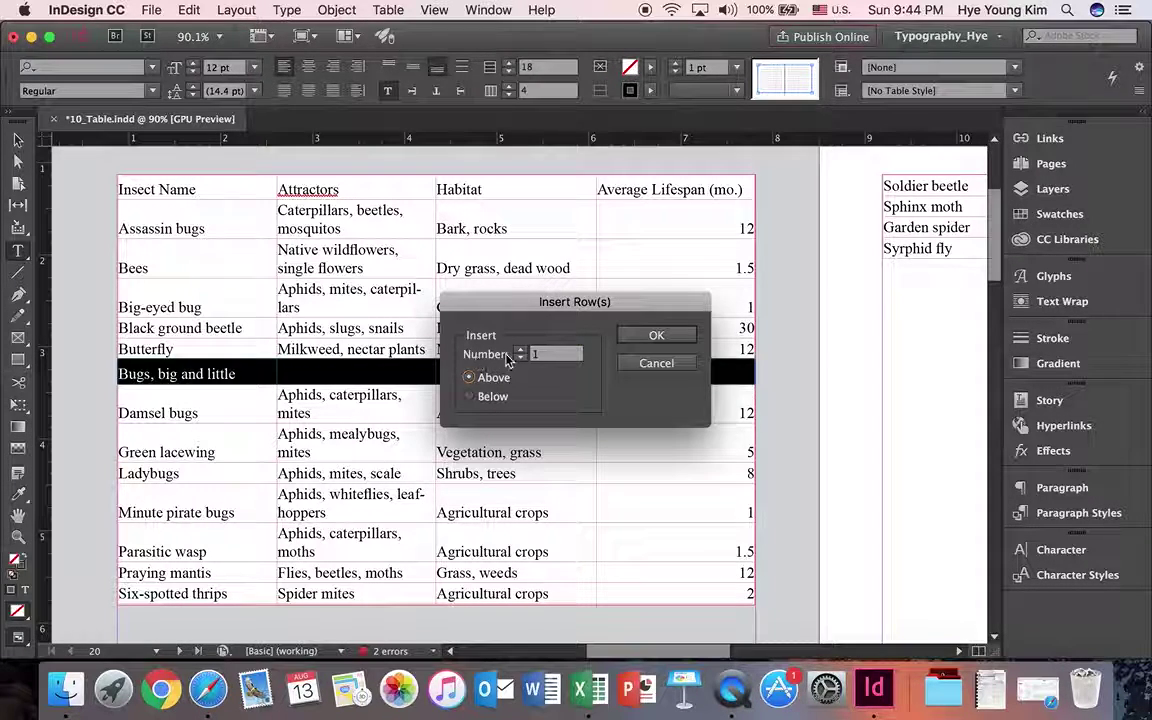
pyautogui.click(645, 340)
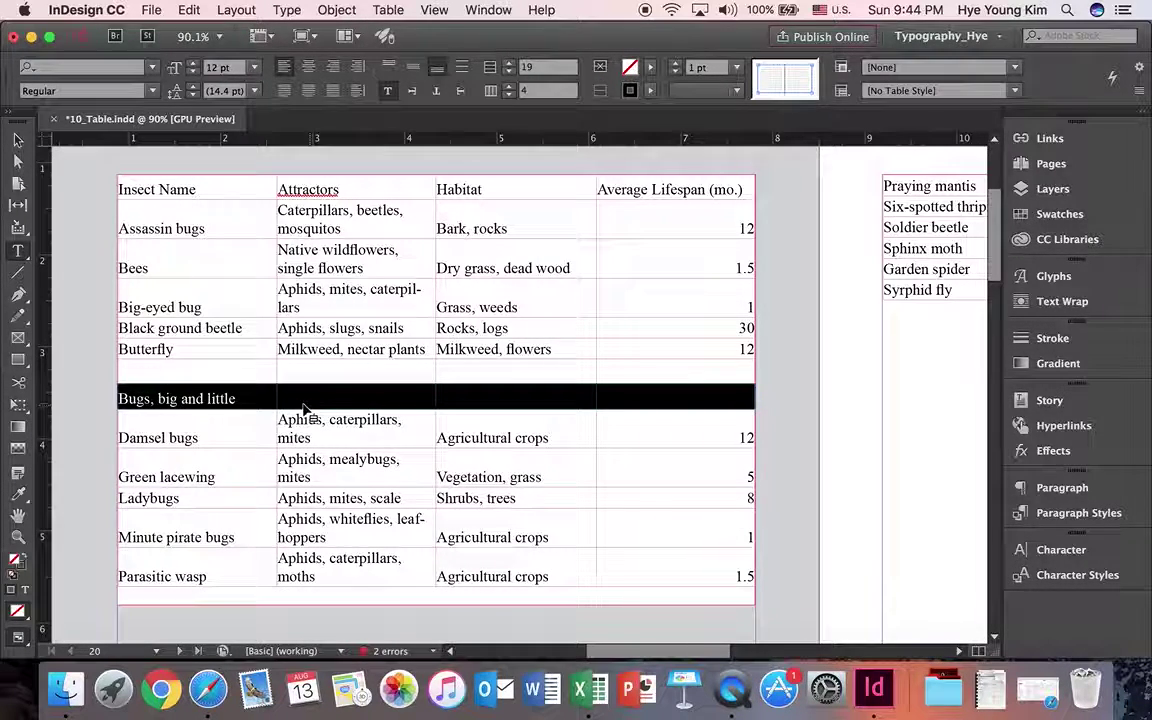
# Insert one row below the "Bugs, big and little" row of the table
pyautogui.click(389, 9)
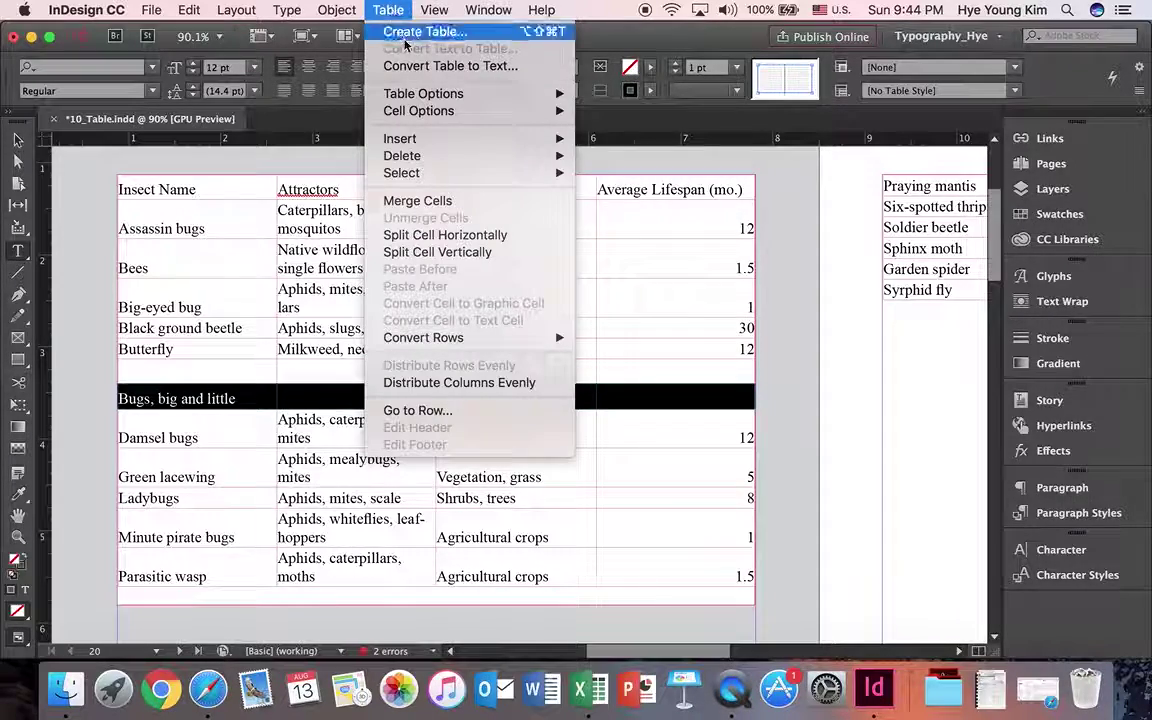
pyautogui.moveTo(424, 142)
pyautogui.click(612, 139)
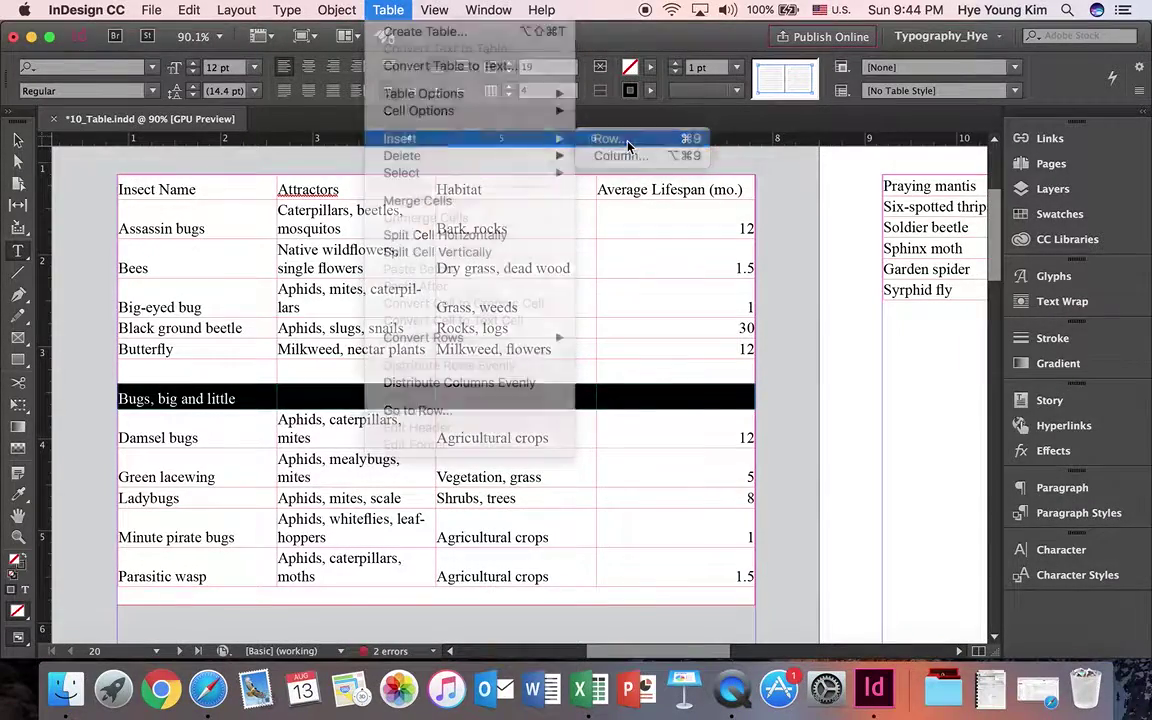
pyautogui.click(491, 397)
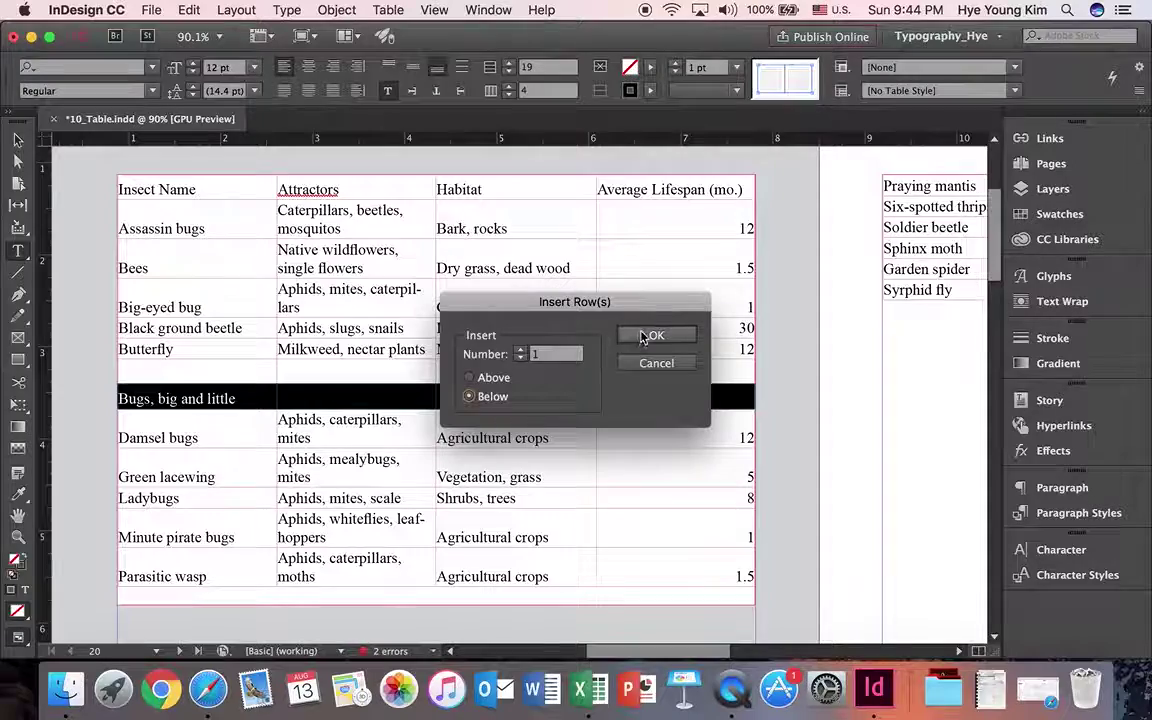
pyautogui.click(656, 335)
pyautogui.click(410, 400)
pyautogui.moveTo(198, 378); pyautogui.dragTo(363, 410)
pyautogui.click(473, 368)
pyautogui.moveTo(242, 424); pyautogui.dragTo(650, 440)
pyautogui.click(600, 421)
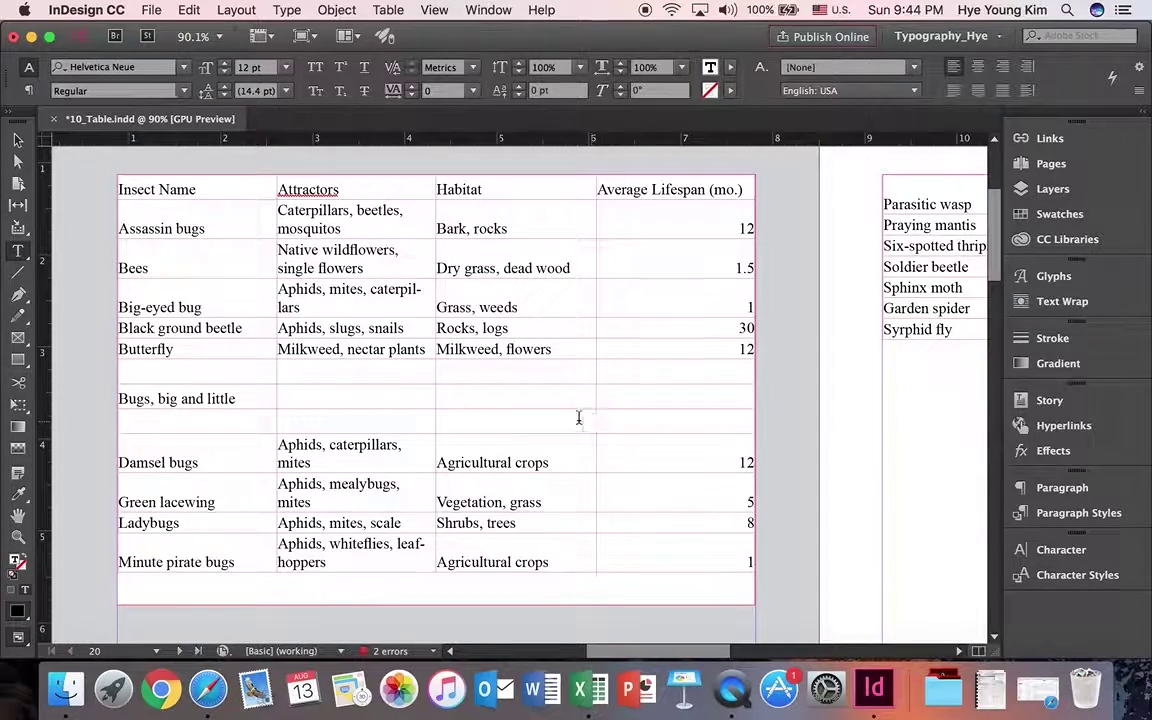
# Delete the empty row between the Butterfly row and the "Bugs, big and little" row
pyautogui.moveTo(134, 372); pyautogui.dragTo(625, 380)
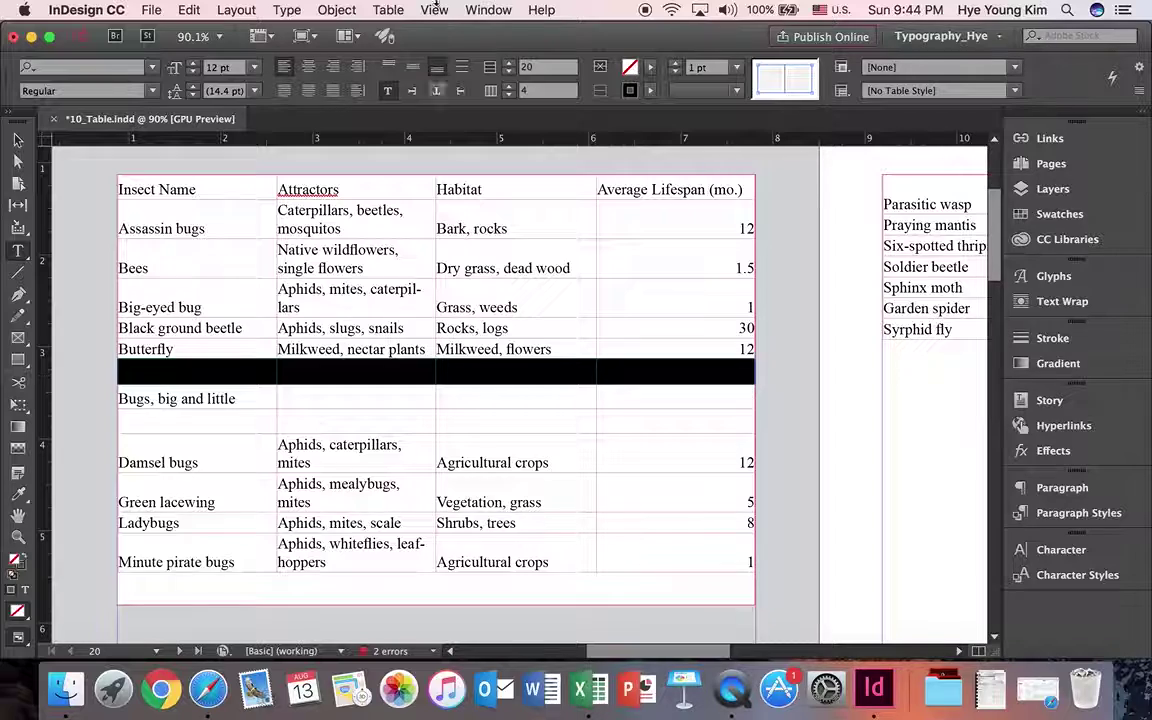
pyautogui.click(389, 10)
pyautogui.moveTo(412, 156)
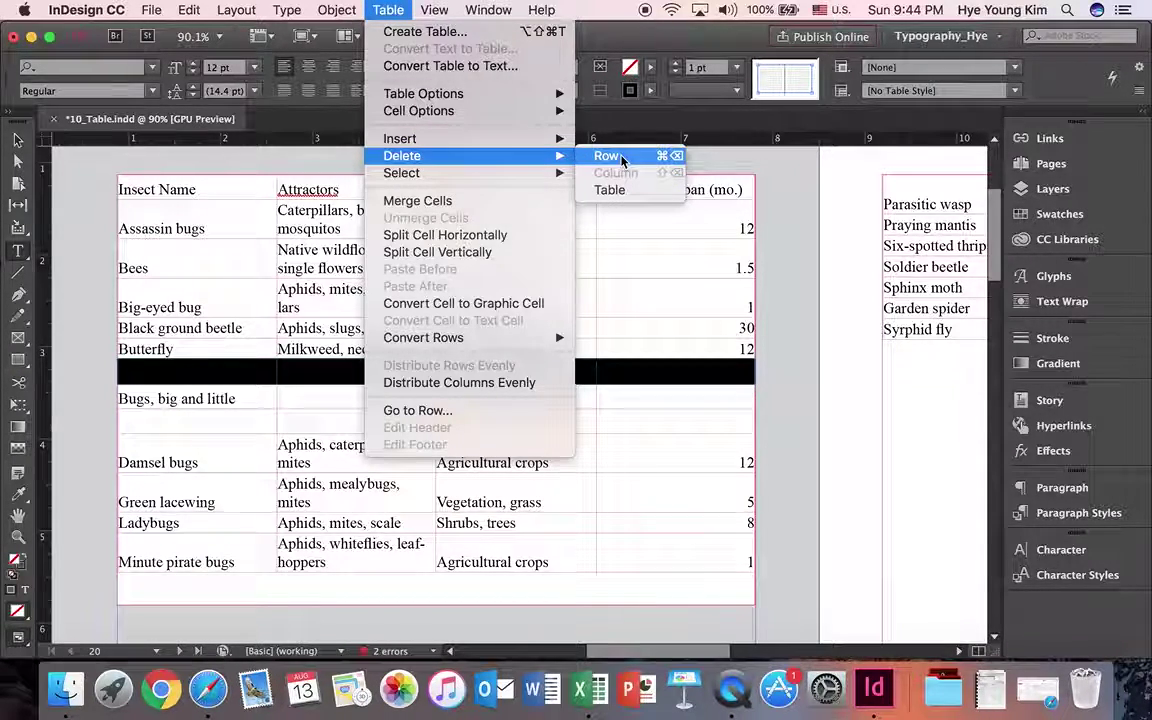
pyautogui.click(621, 157)
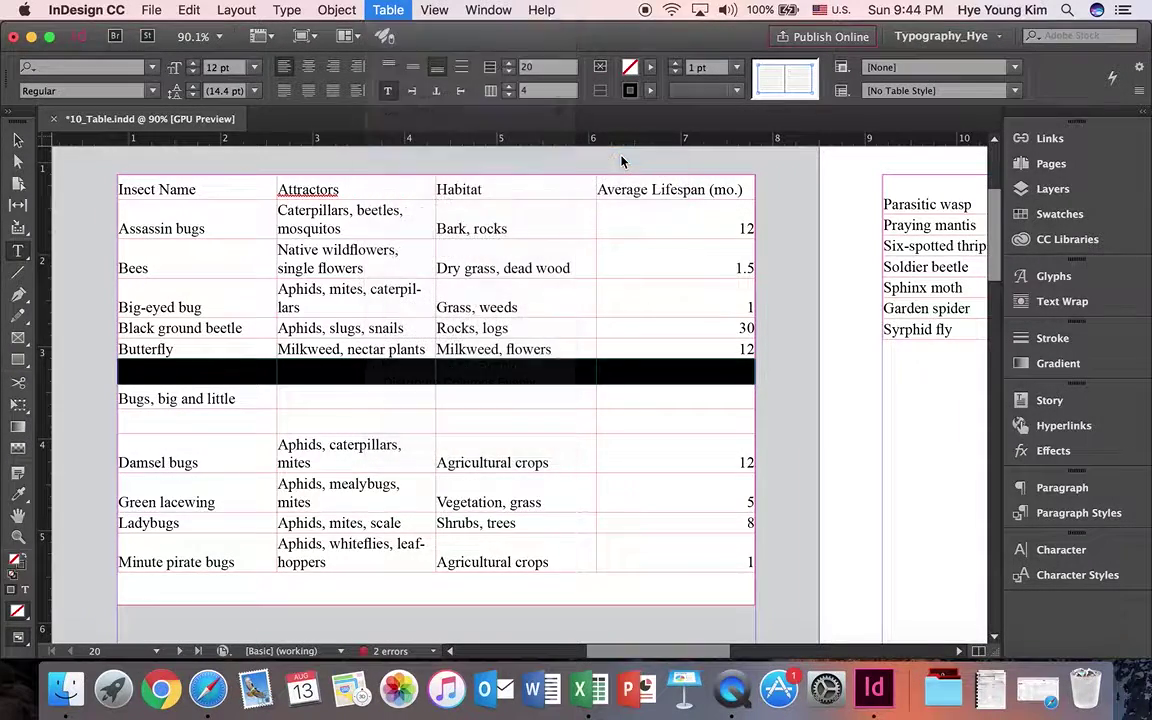
pyautogui.click(488, 371)
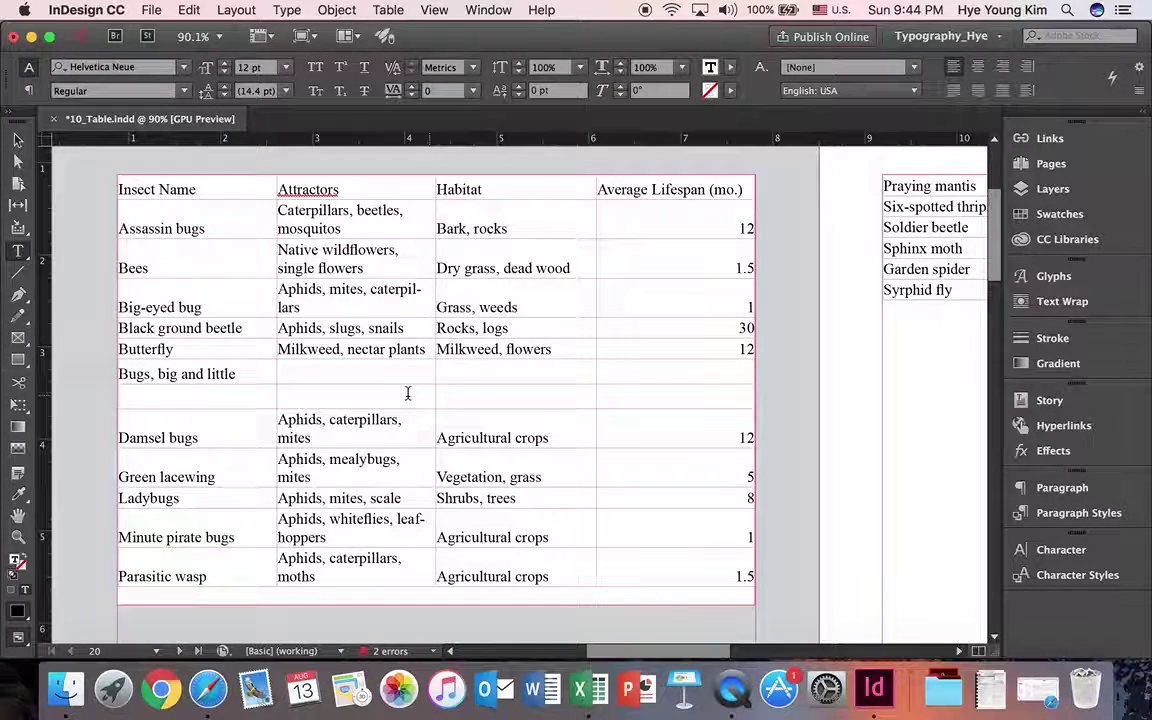
# Merge all four cells of the "Bugs, big and little" row into one cell
pyautogui.moveTo(143, 373); pyautogui.dragTo(650, 378)
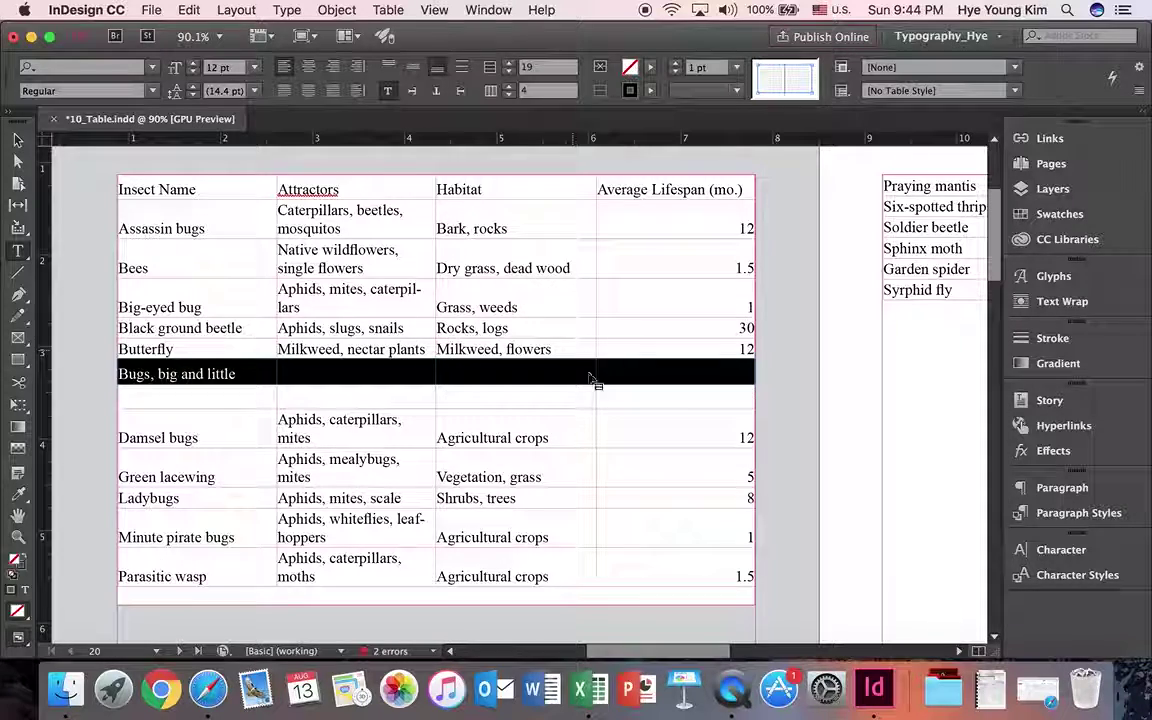
pyautogui.click(390, 10)
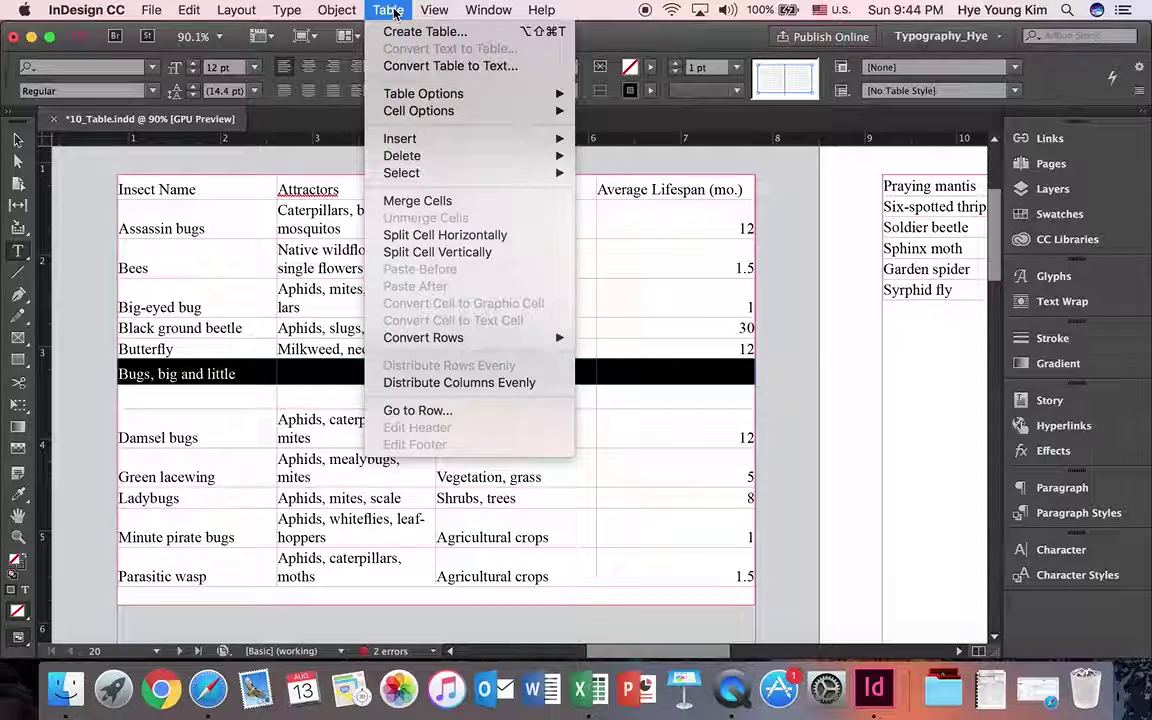
pyautogui.click(416, 203)
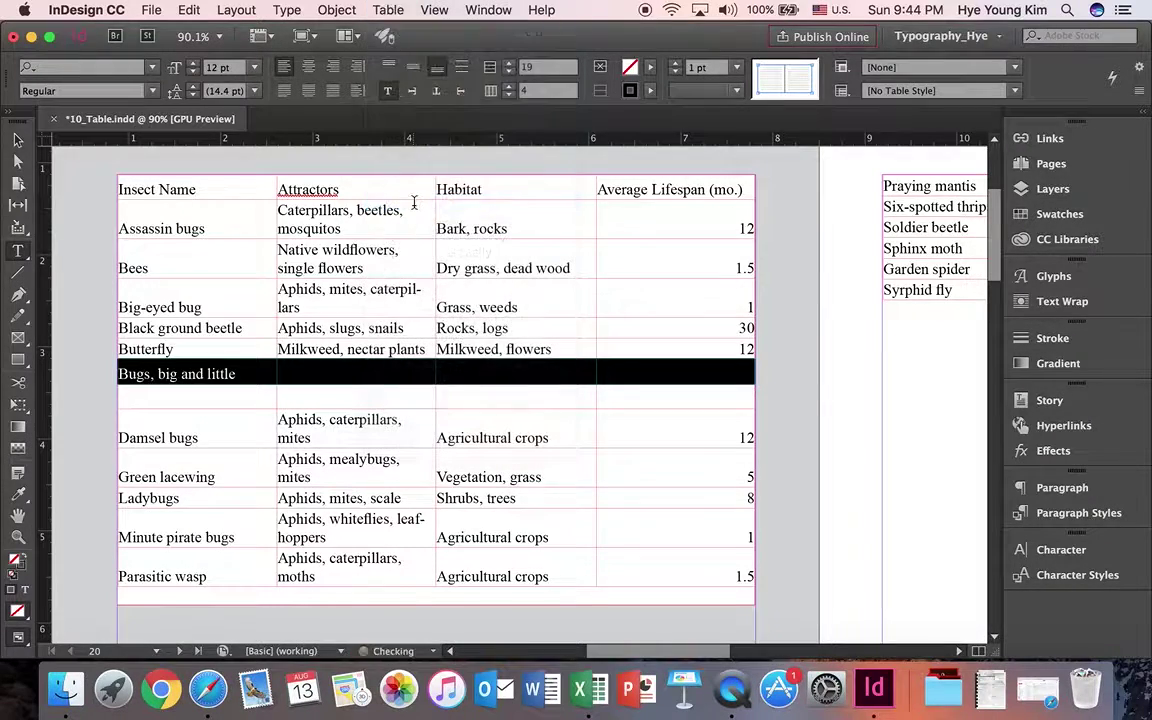
pyautogui.click(344, 390)
# Split the Attractors cell of the Damsel bugs row horizontally
pyautogui.moveTo(334, 437); pyautogui.dragTo(272, 412)
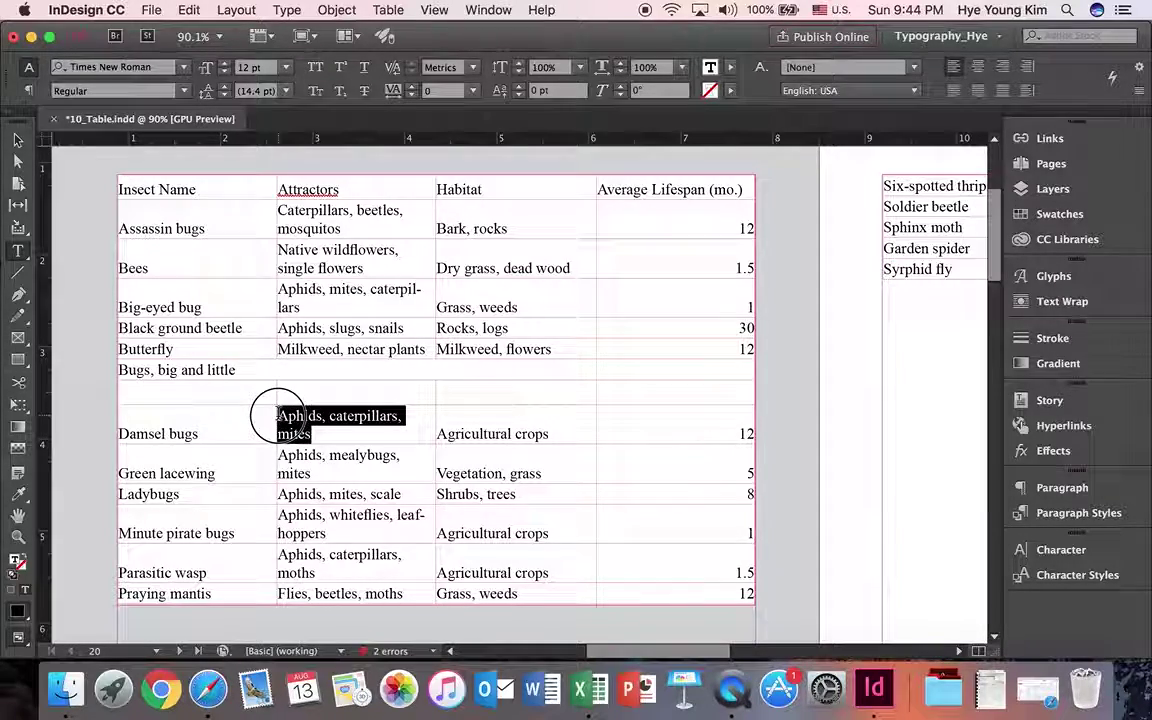
pyautogui.click(389, 10)
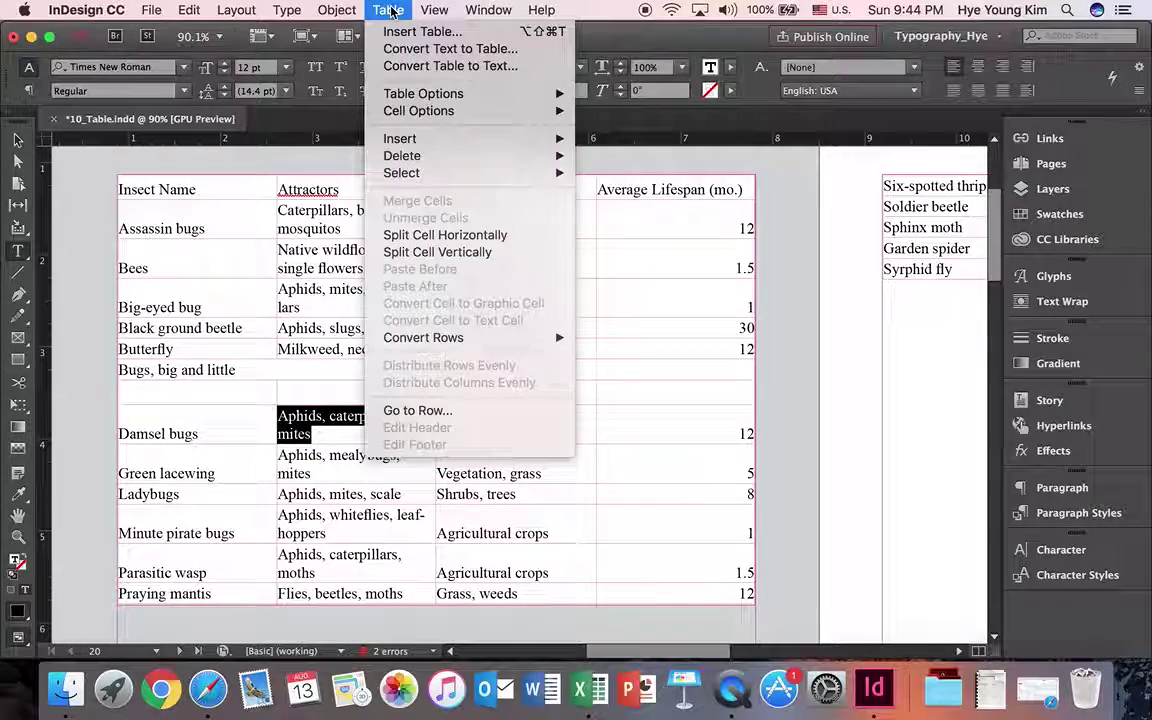
pyautogui.click(438, 238)
# Split the "Agricultural crops" Habitat cell of the Damsel bugs row vertically
pyautogui.click(527, 452)
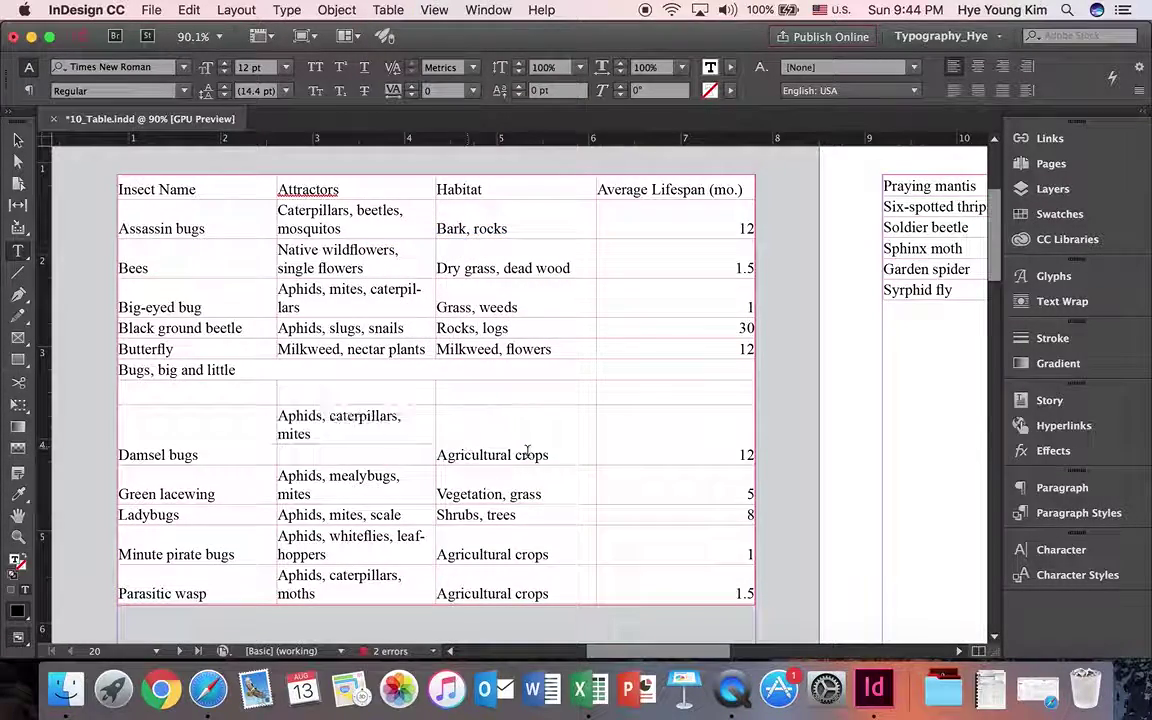
pyautogui.moveTo(553, 458); pyautogui.dragTo(435, 460)
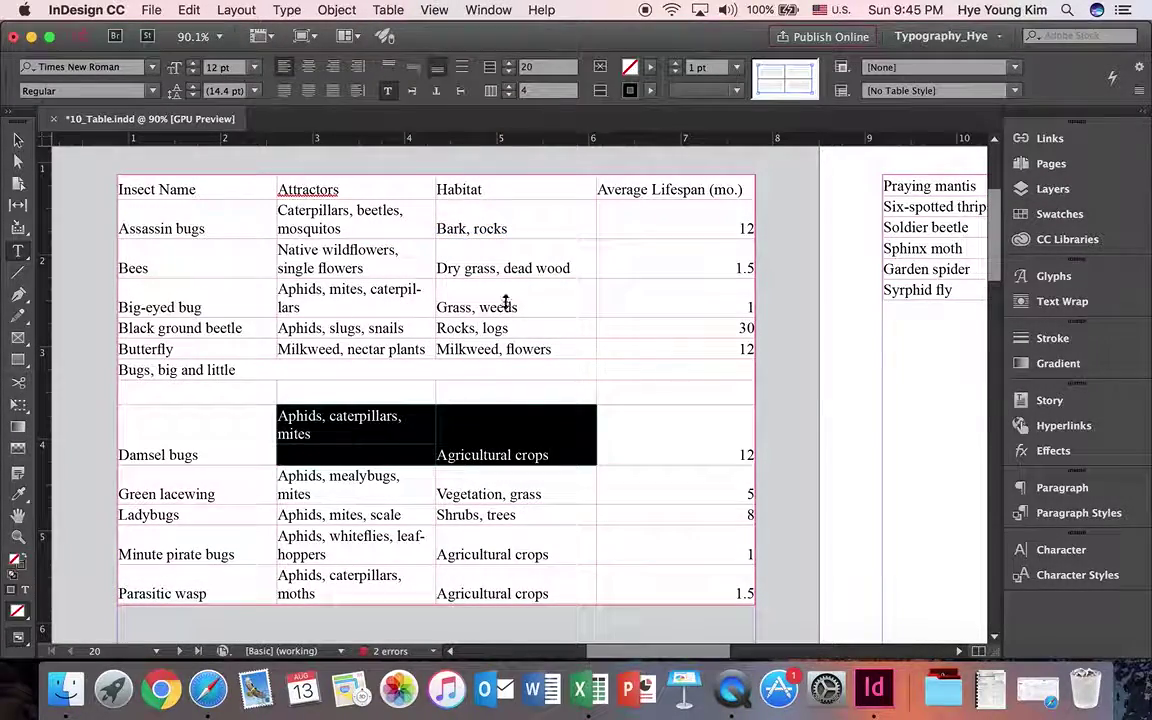
pyautogui.click(504, 432)
pyautogui.moveTo(558, 453); pyautogui.dragTo(452, 445)
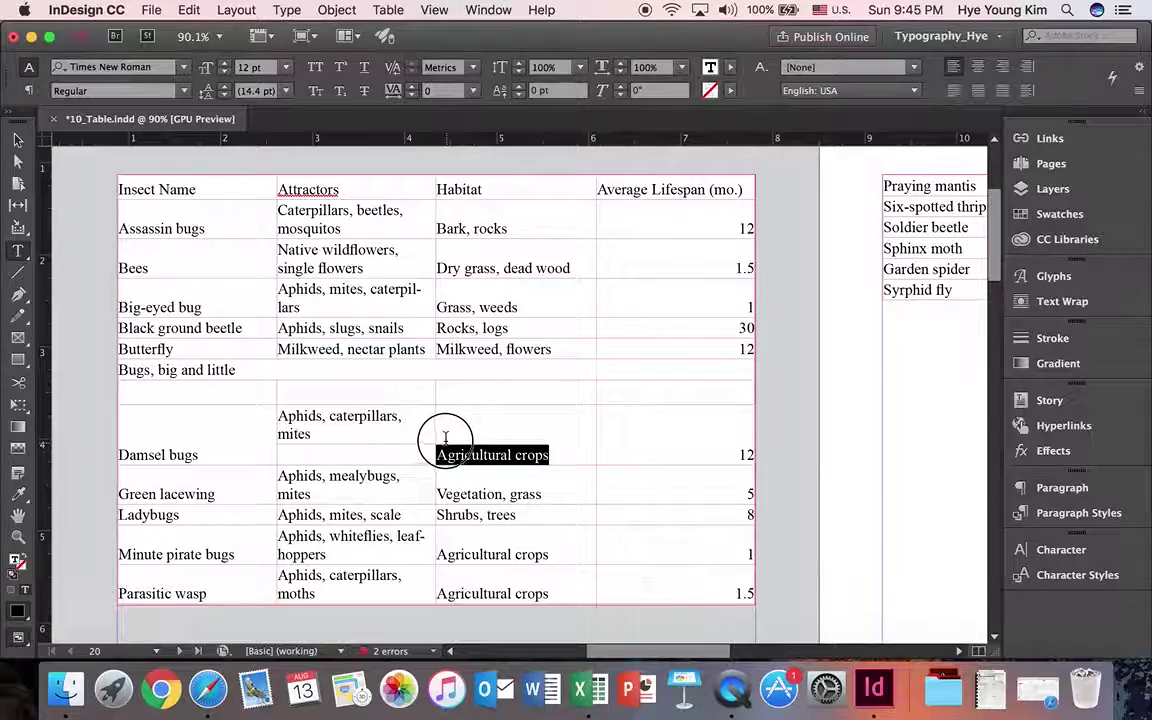
pyautogui.click(386, 10)
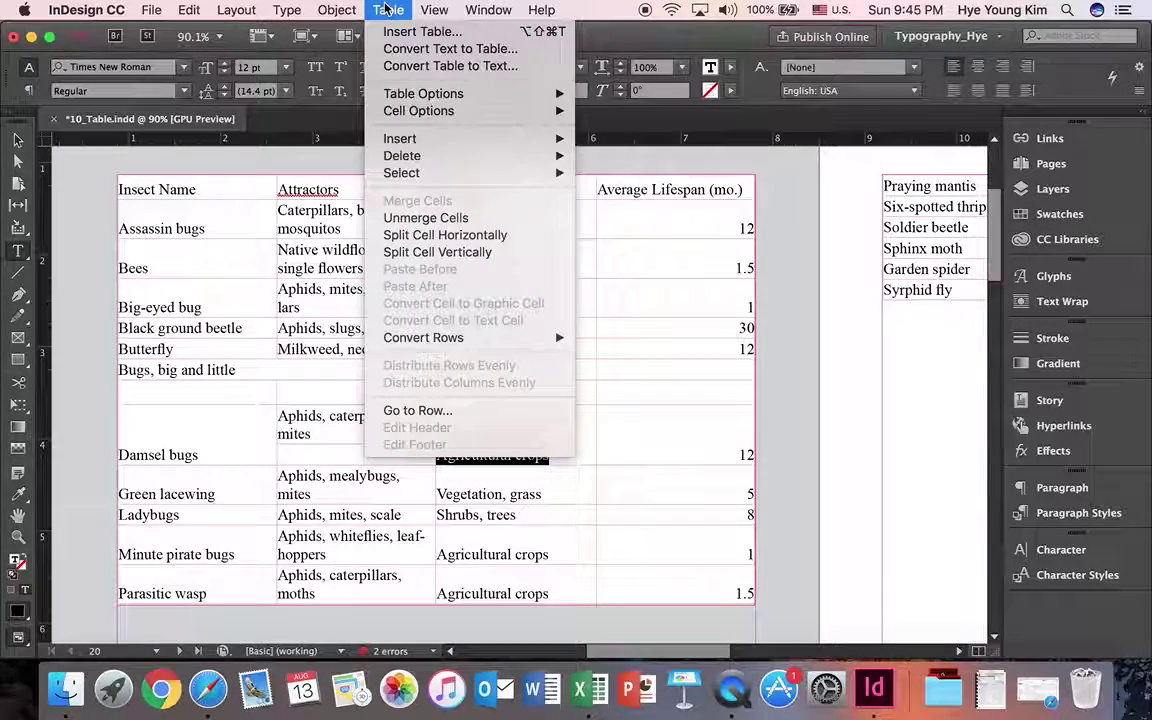
pyautogui.click(428, 256)
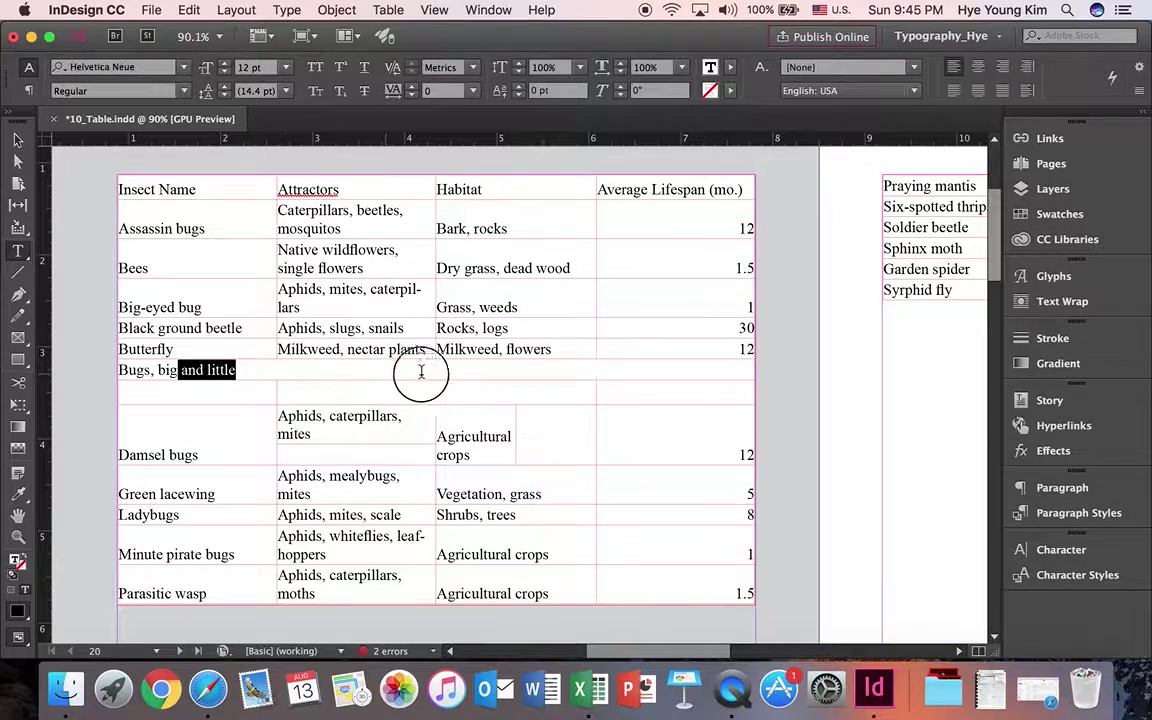
pyautogui.moveTo(300, 420); pyautogui.dragTo(352, 455)
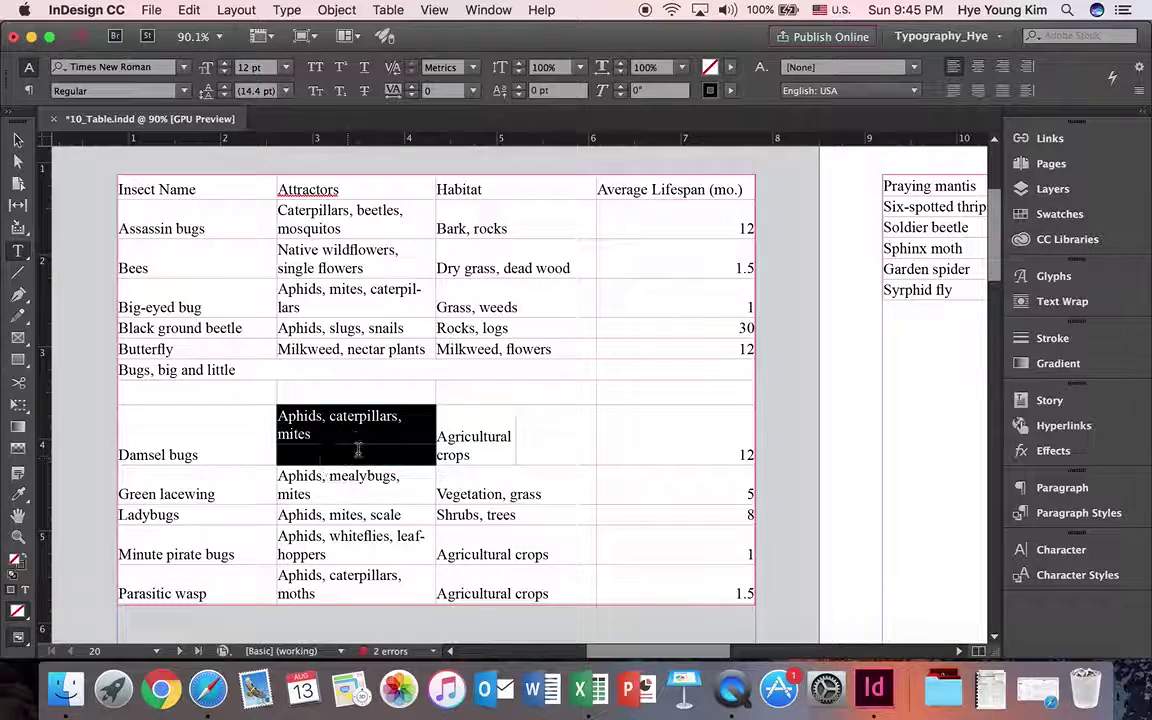
pyautogui.moveTo(464, 413); pyautogui.dragTo(555, 450)
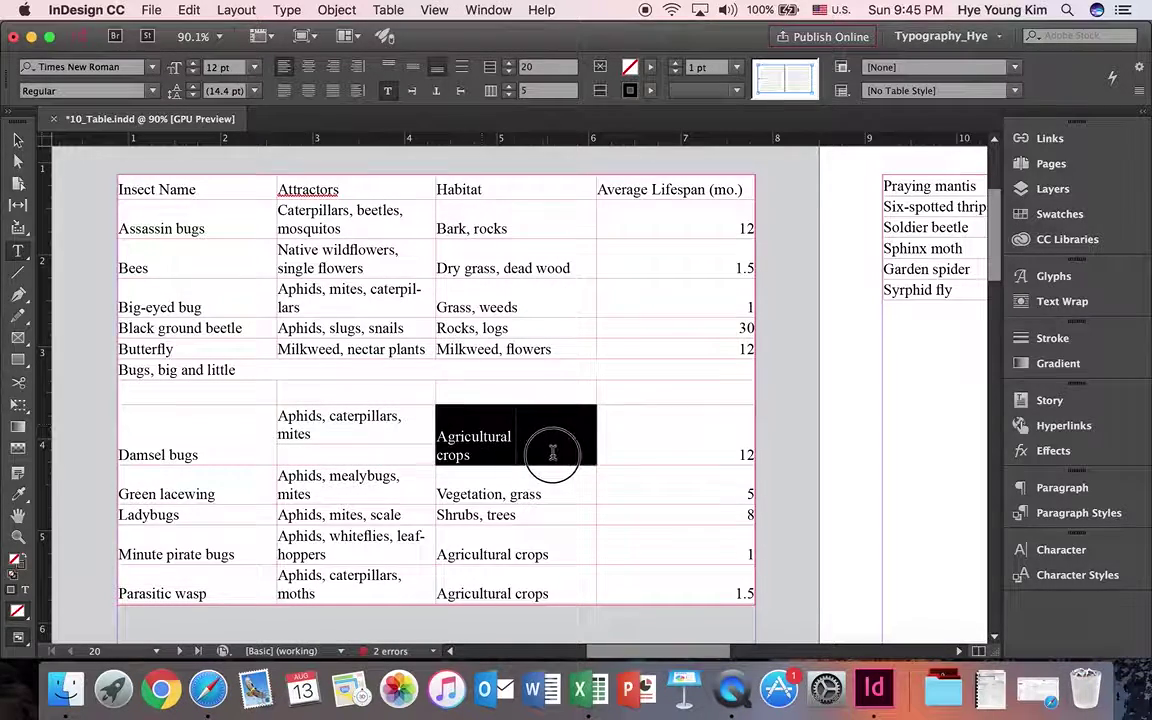
pyautogui.click(313, 367)
pyautogui.click(237, 397)
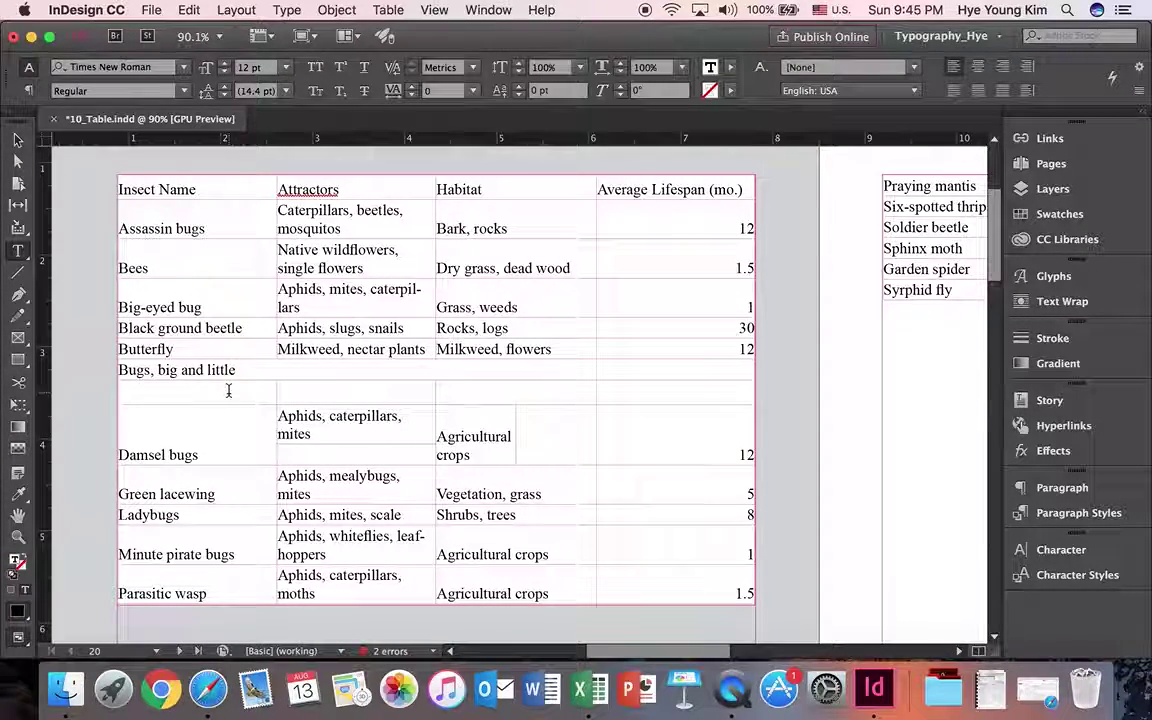
pyautogui.moveTo(218, 391); pyautogui.dragTo(609, 393)
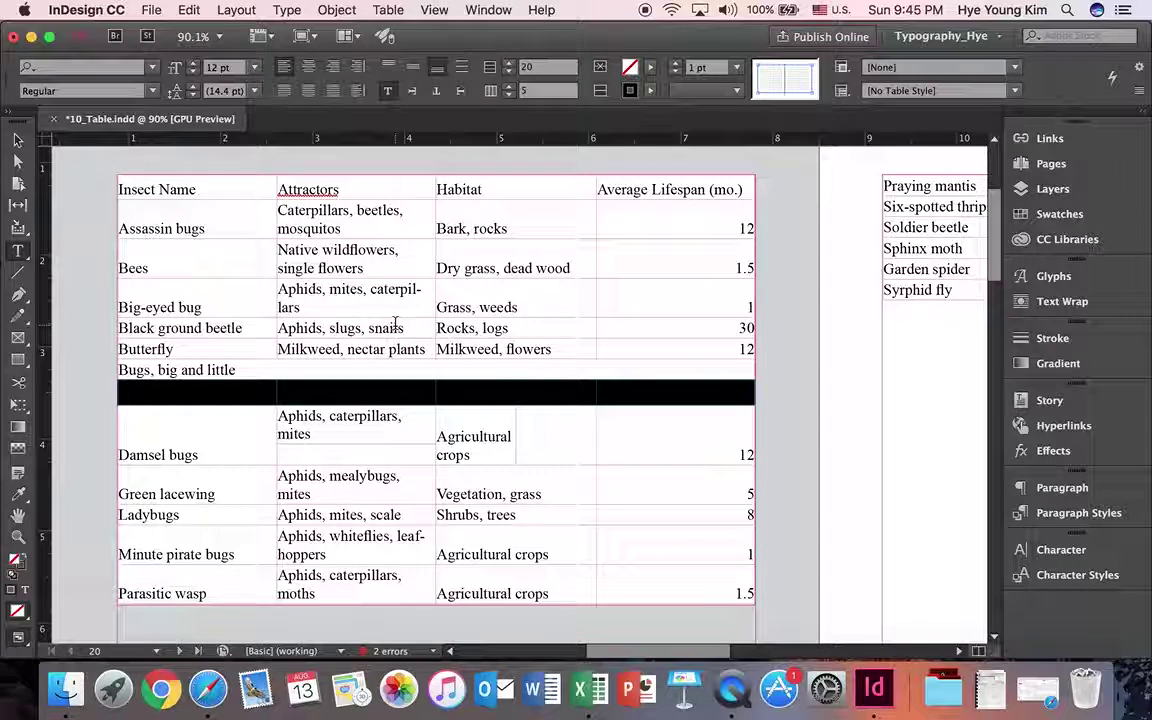
pyautogui.click(408, 400)
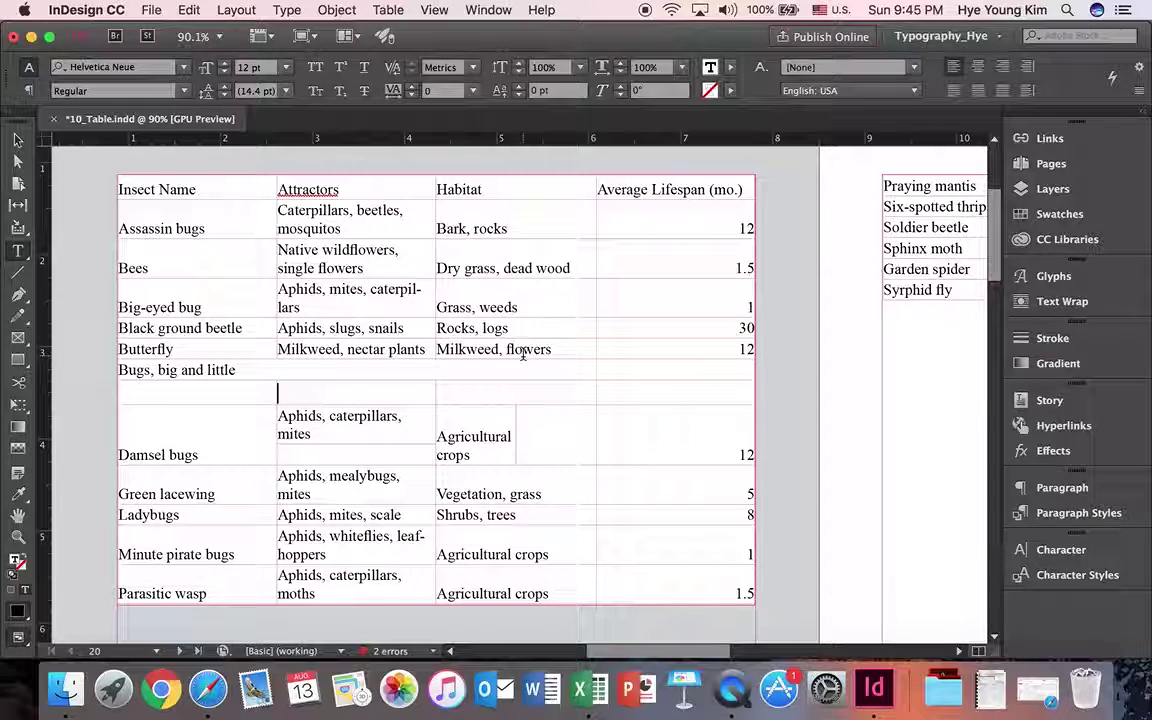
# Hide the frame edges in the layout so that no table or frame guidelines are drawn
pyautogui.moveTo(650, 651); pyautogui.dragTo(661, 653)
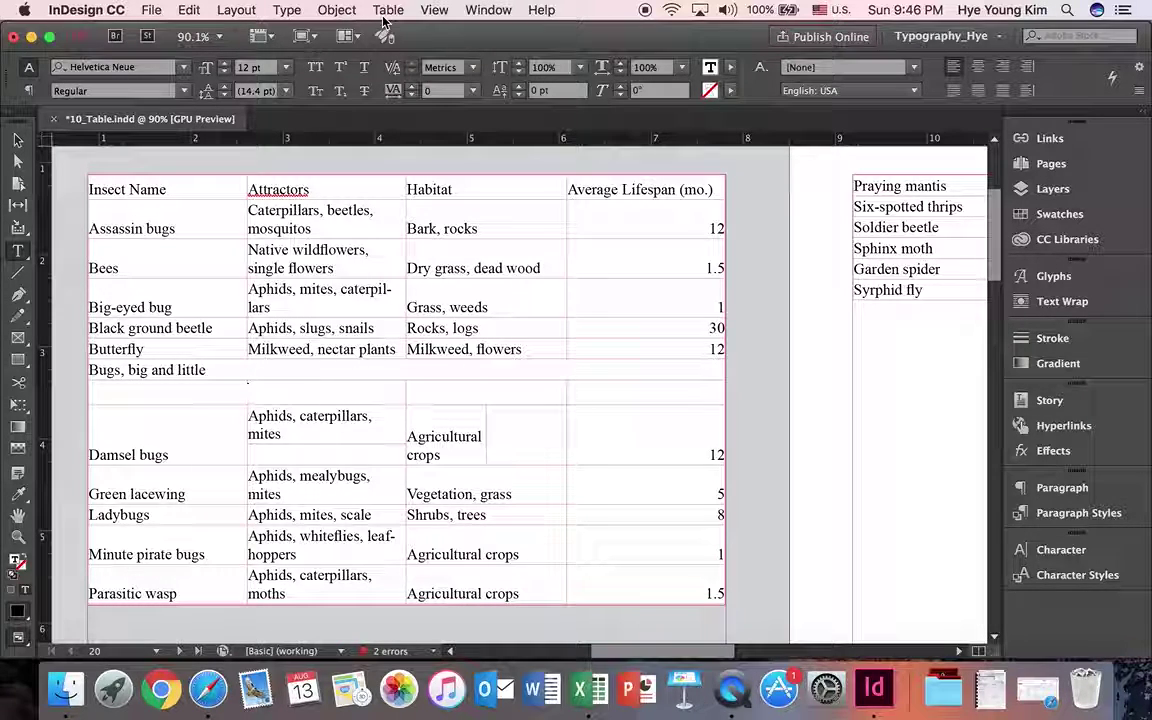
pyautogui.click(470, 9)
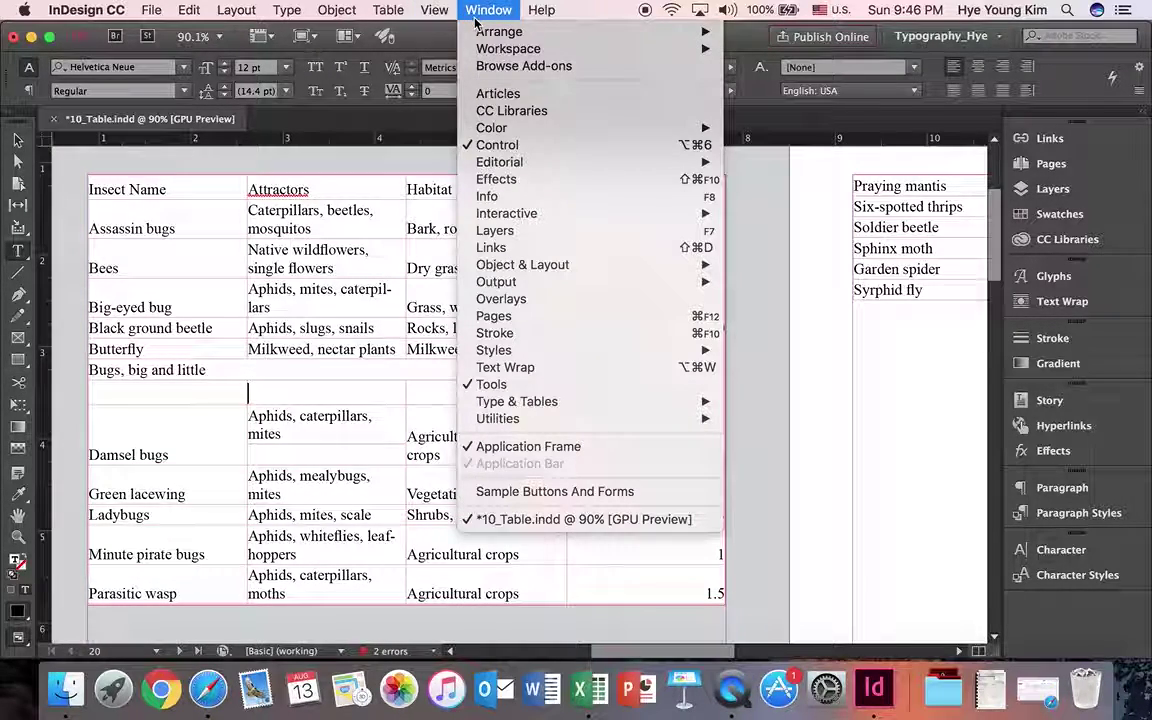
pyautogui.moveTo(595, 266)
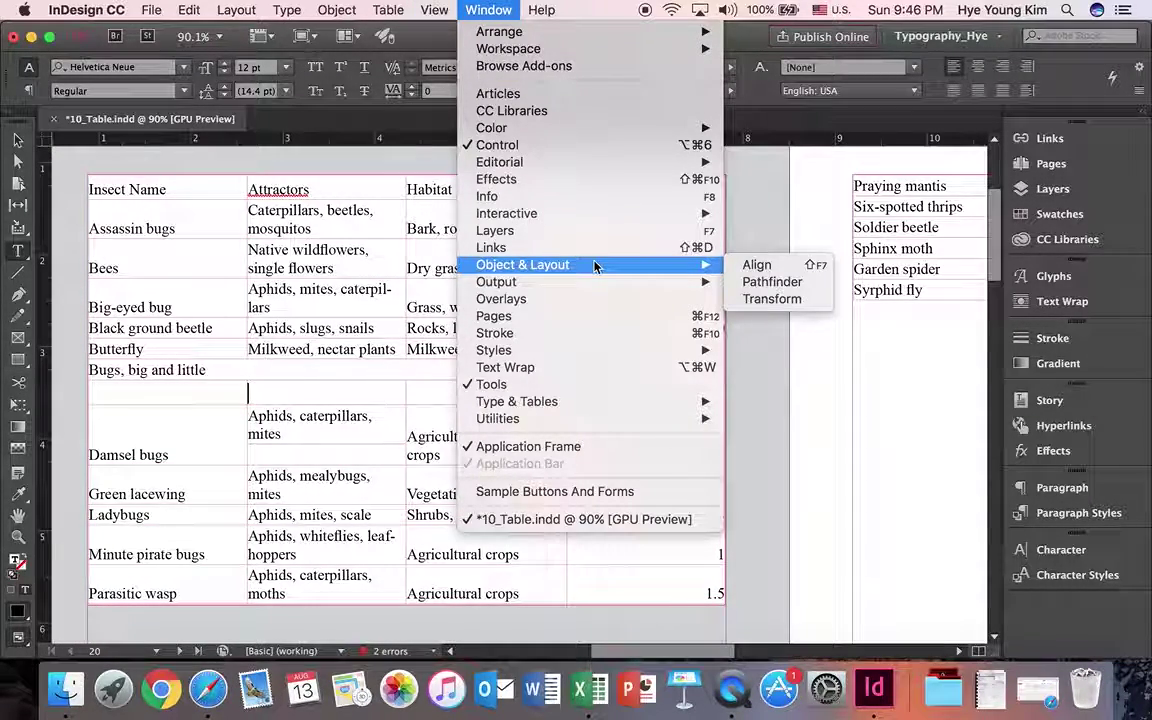
pyautogui.moveTo(470, 364)
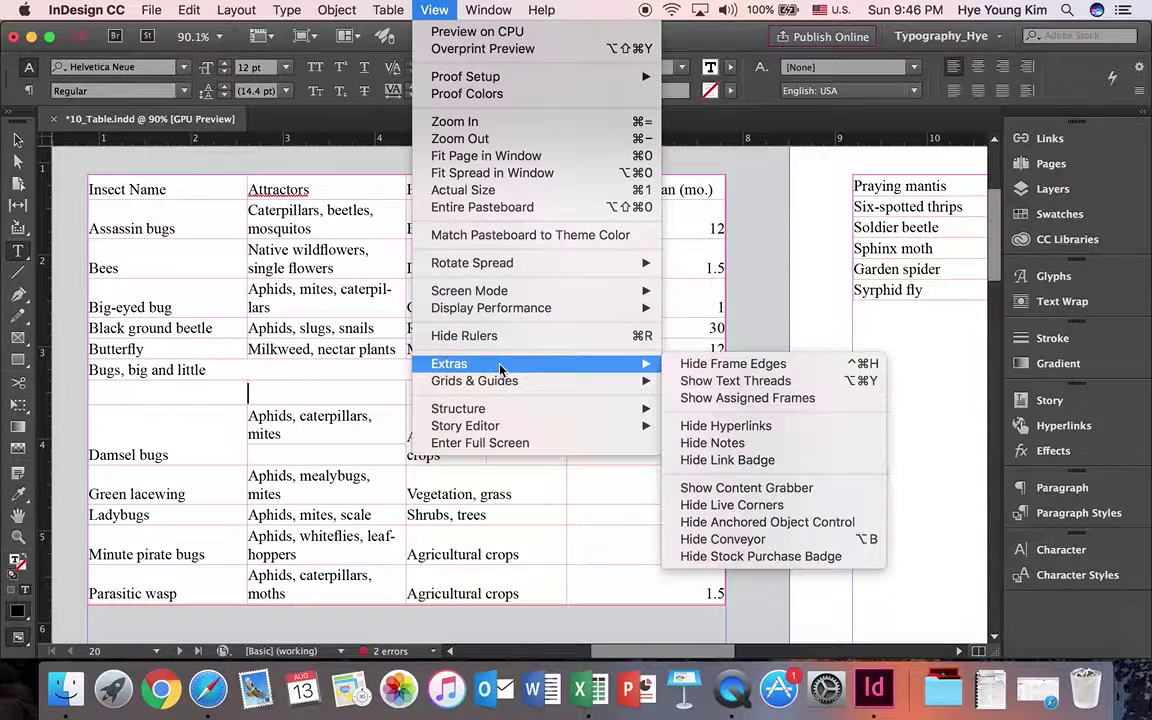
pyautogui.click(703, 366)
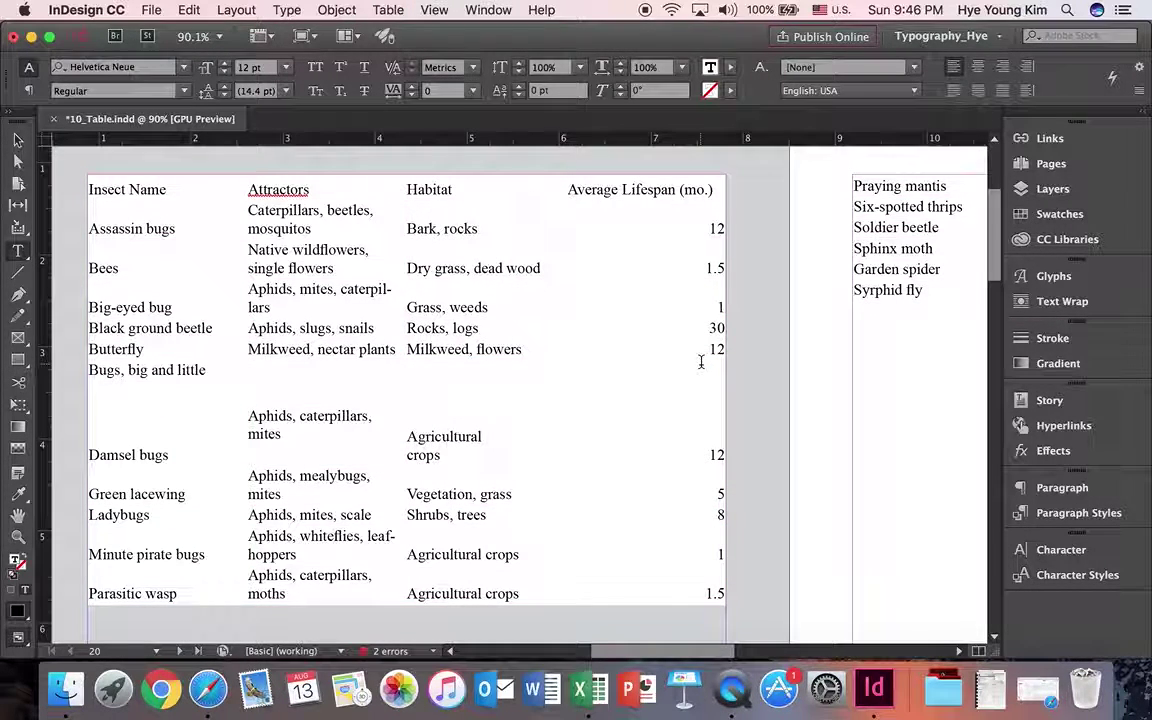
# Open the Table Setup options for the insect table, keeping the preview on and the table in view
pyautogui.click(270, 392)
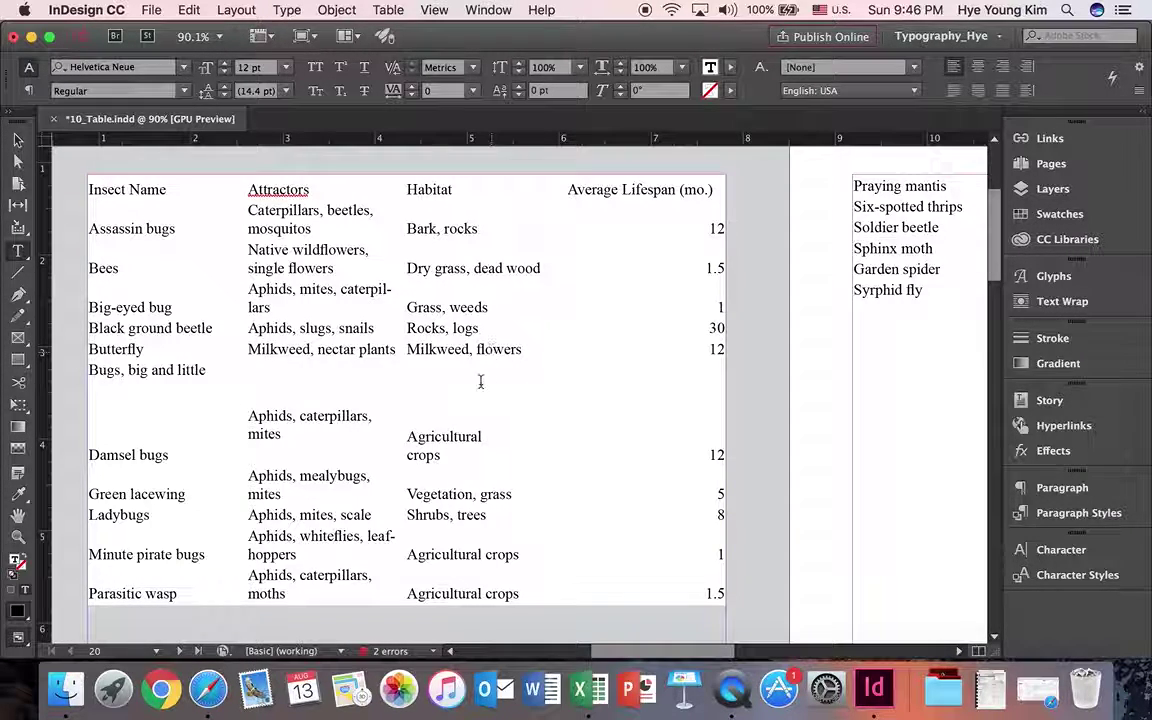
pyautogui.click(389, 11)
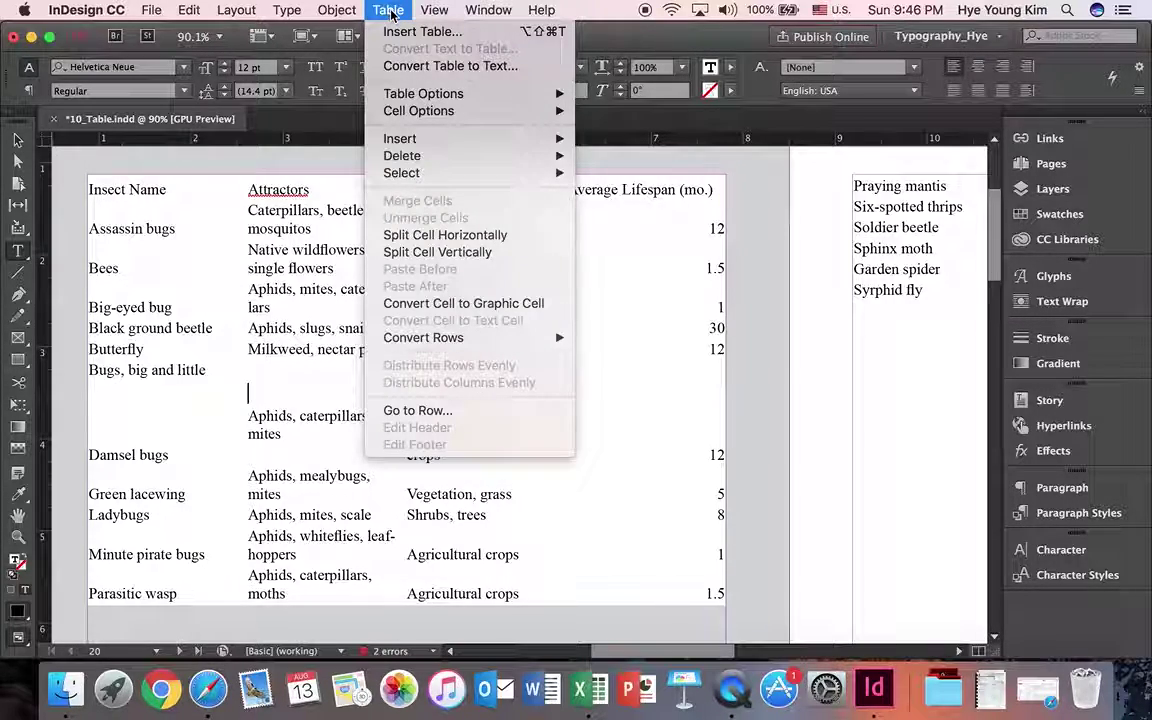
pyautogui.moveTo(520, 94)
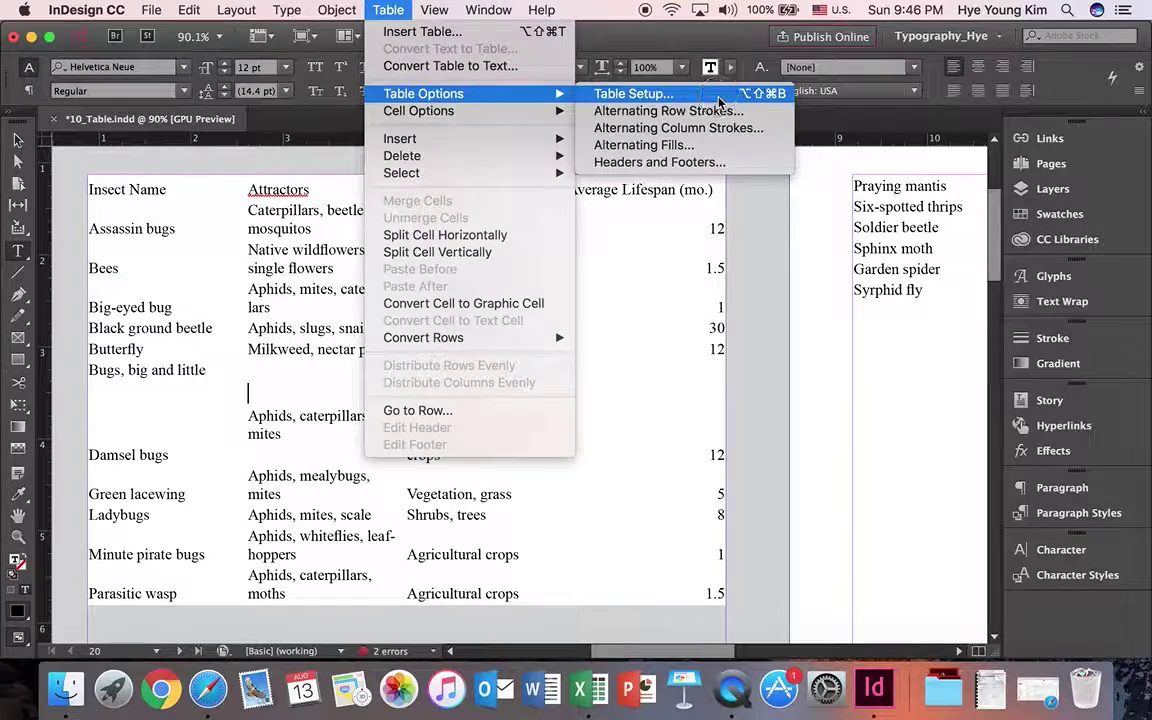
pyautogui.click(648, 93)
pyautogui.moveTo(714, 96); pyautogui.dragTo(748, 53)
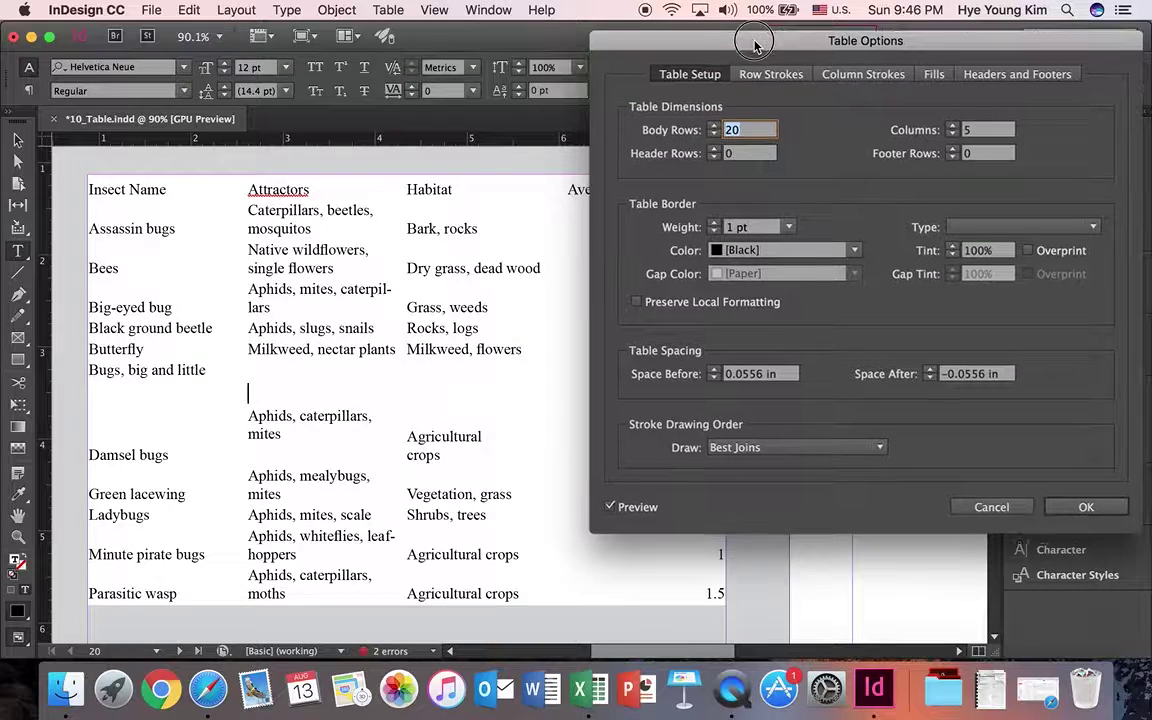
pyautogui.click(608, 507)
pyautogui.click(608, 508)
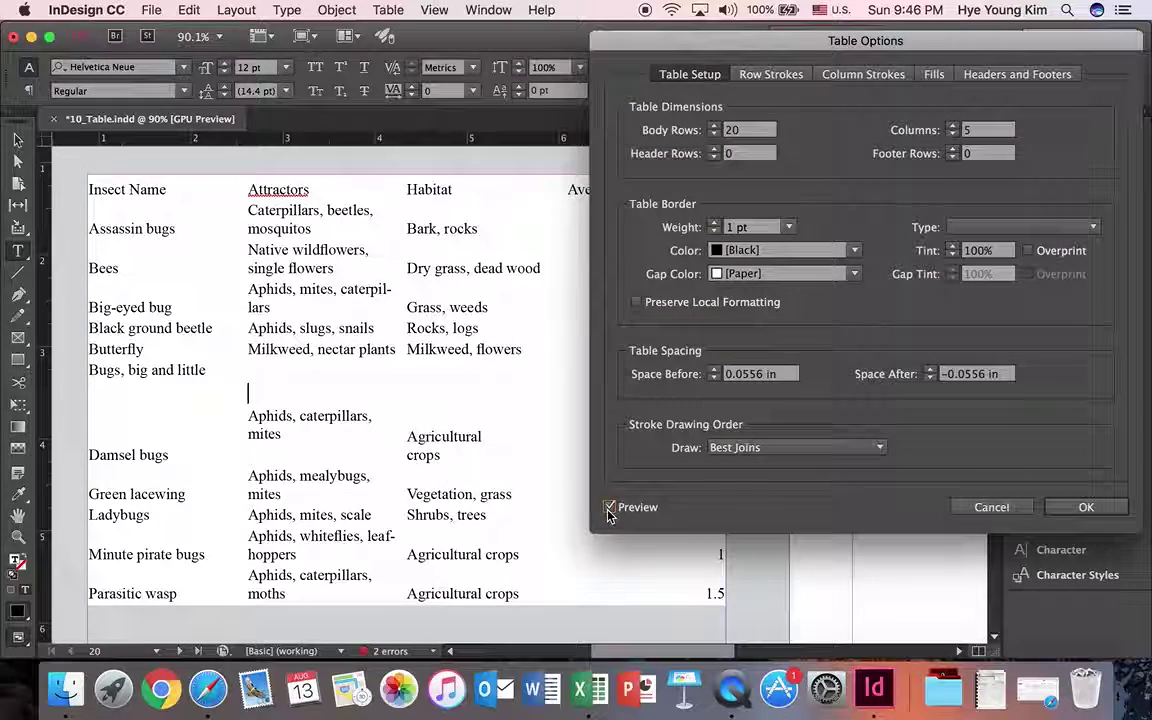
pyautogui.doubleClick(763, 128)
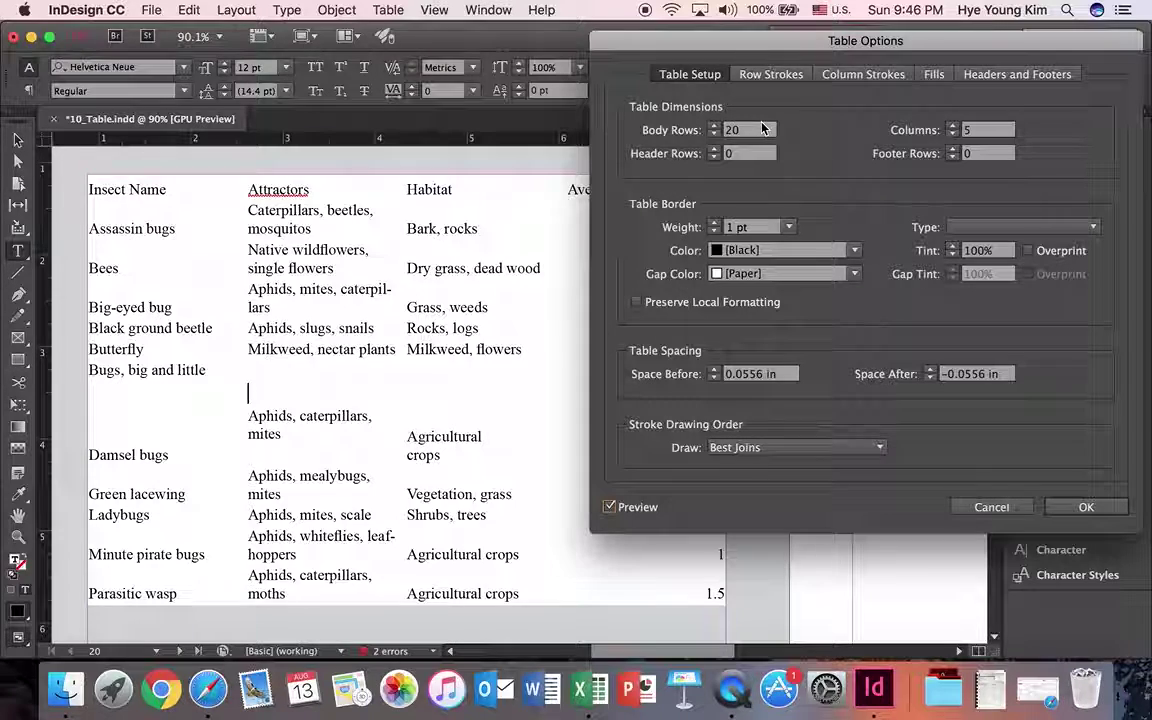
# Apply an alternating fill to every other row of the table, using the C=54 M=11 Y=35 K=0 swatch as the first color
pyautogui.click(934, 76)
pyautogui.click(834, 107)
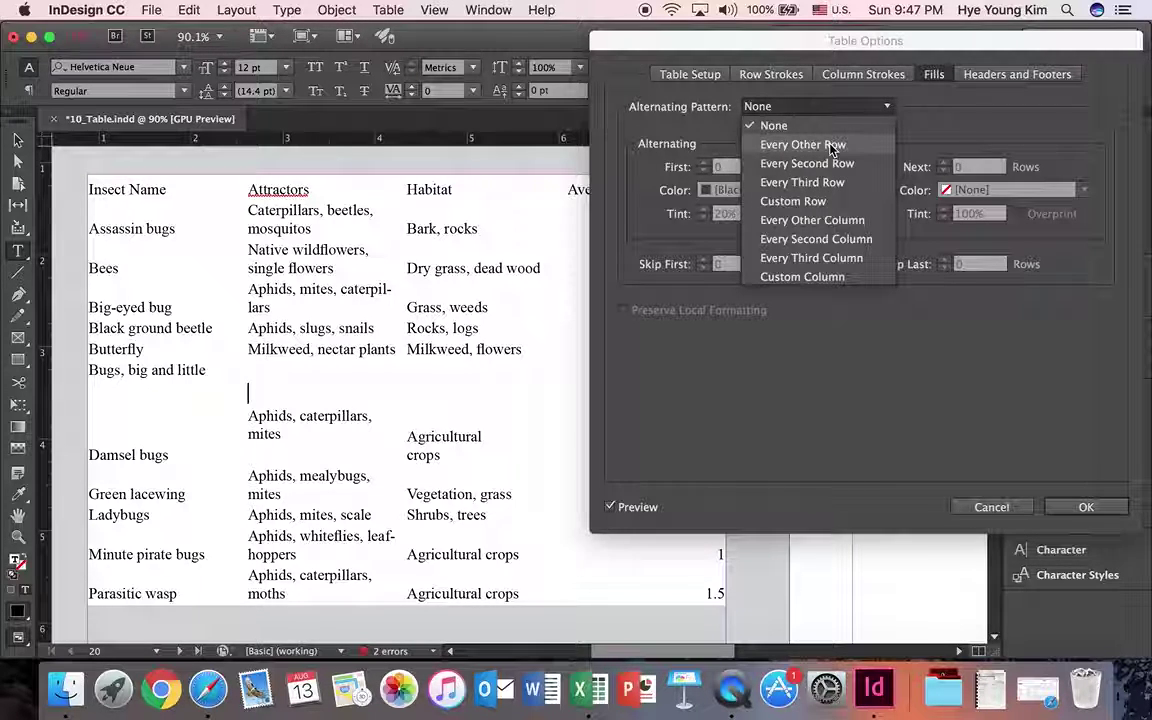
pyautogui.click(830, 146)
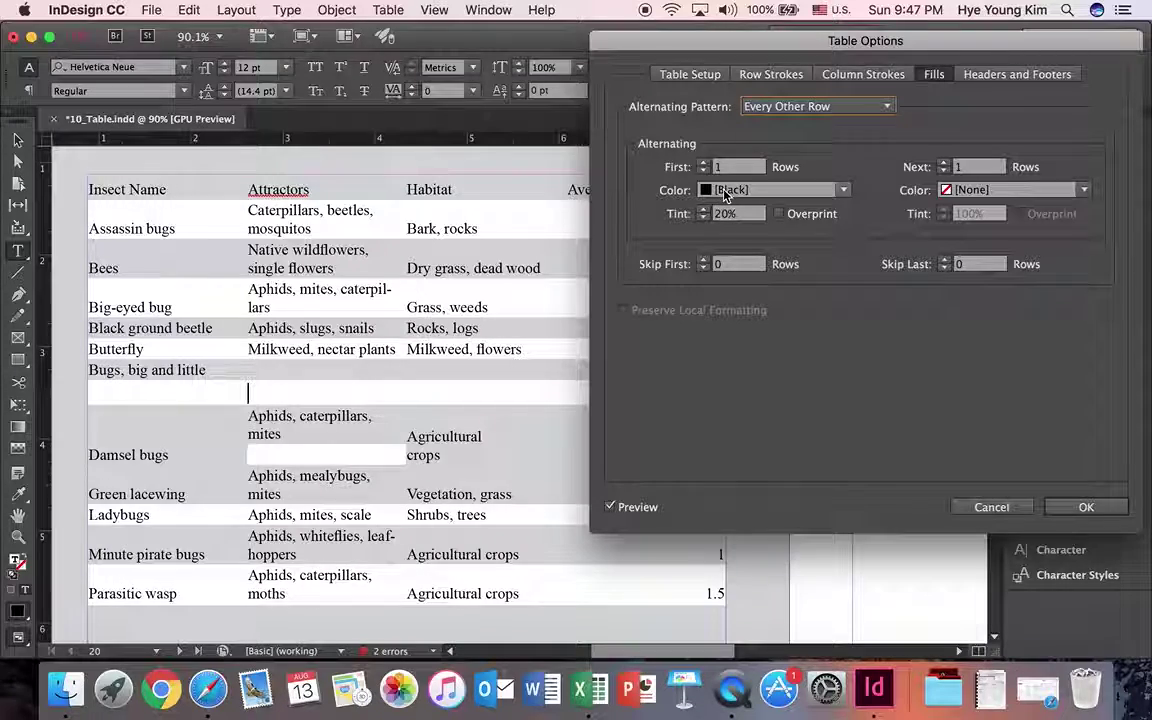
pyautogui.click(842, 190)
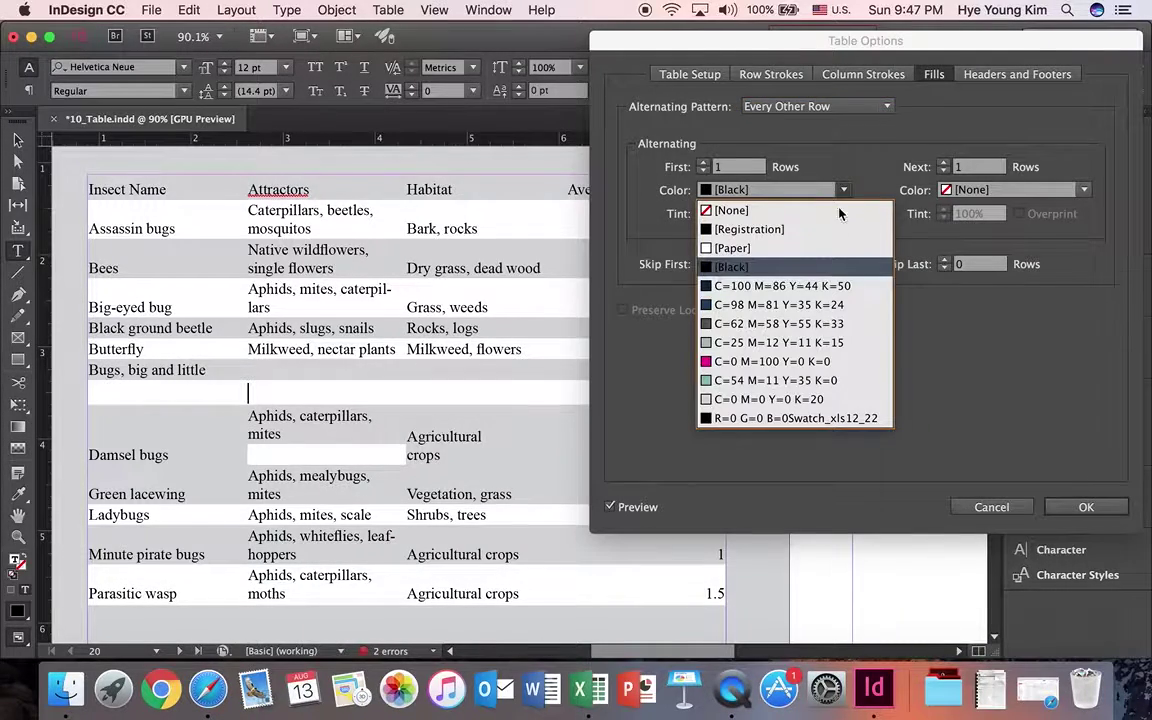
pyautogui.click(784, 380)
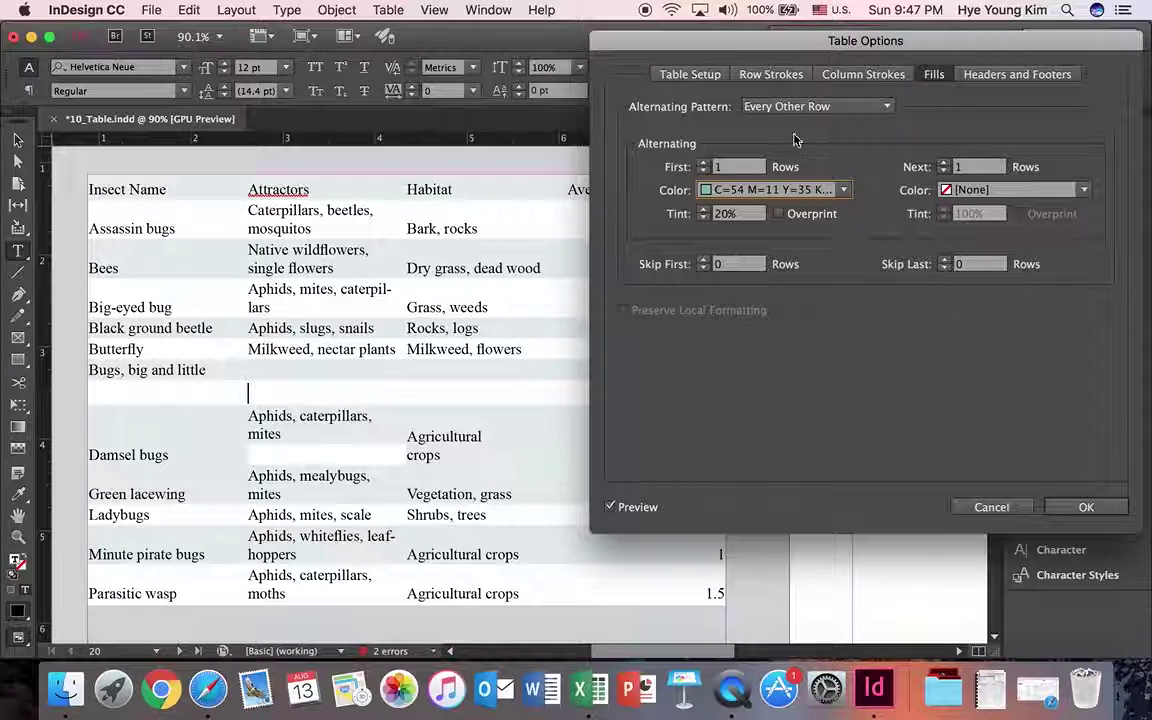
# Set the table's column strokes to alternate every other column, with the first stroke solid and colored [Paper]
pyautogui.click(771, 75)
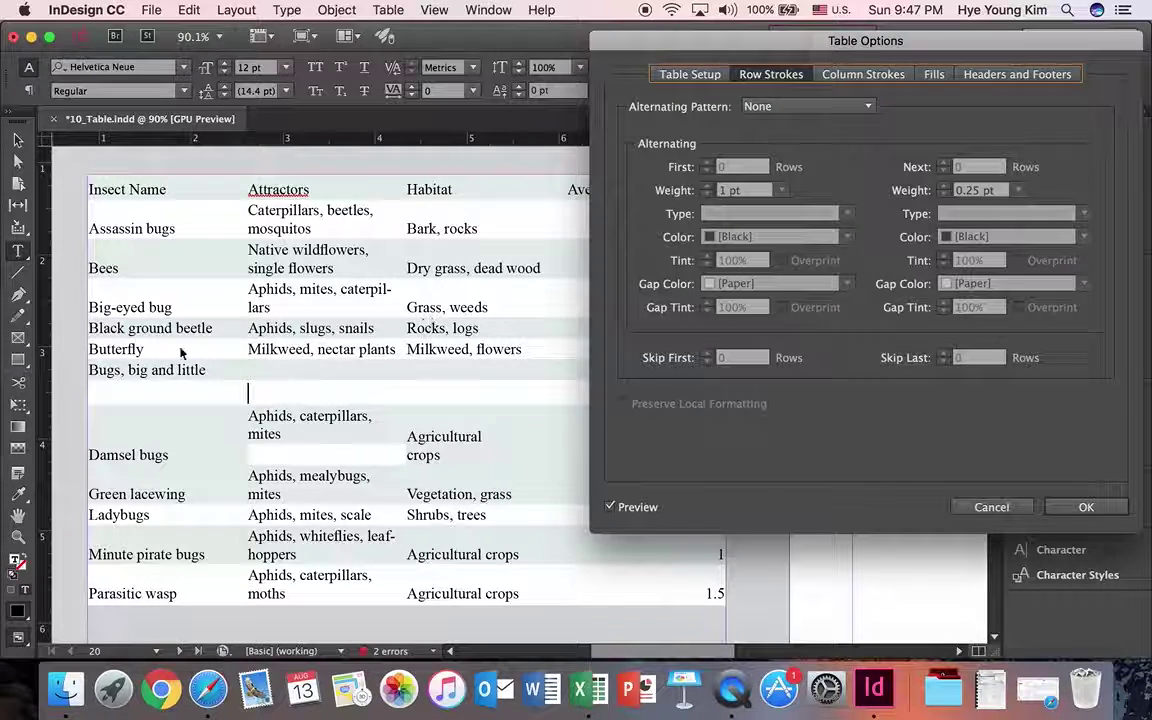
pyautogui.click(866, 76)
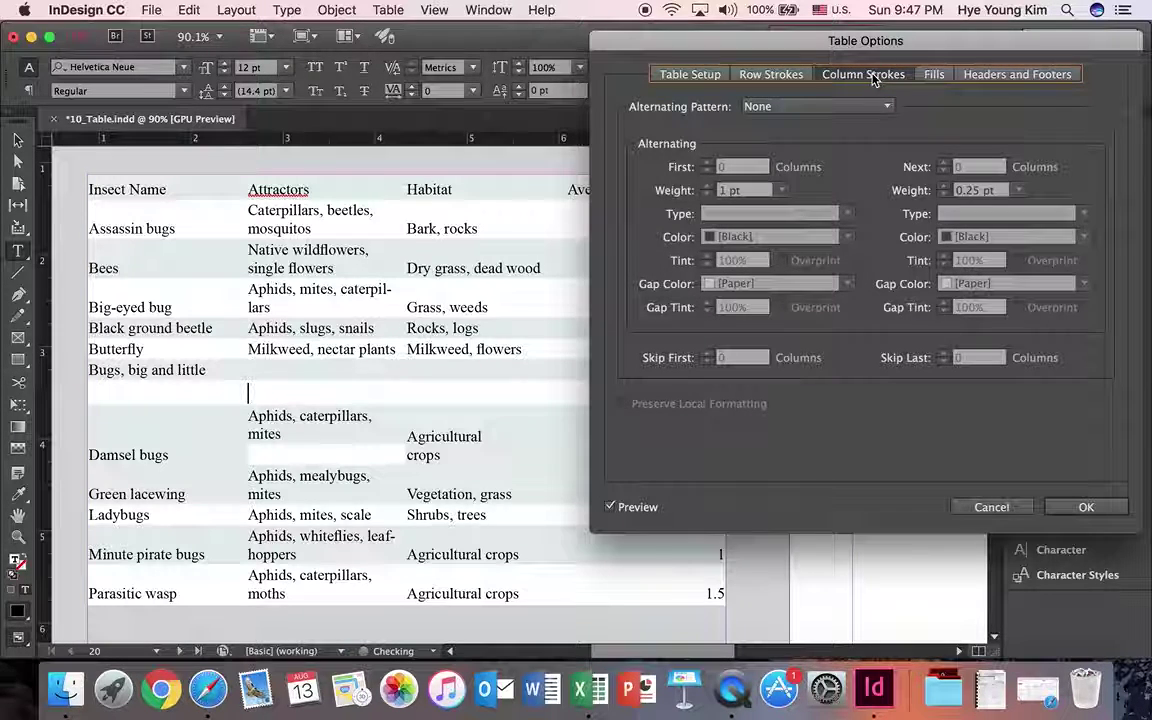
pyautogui.click(848, 108)
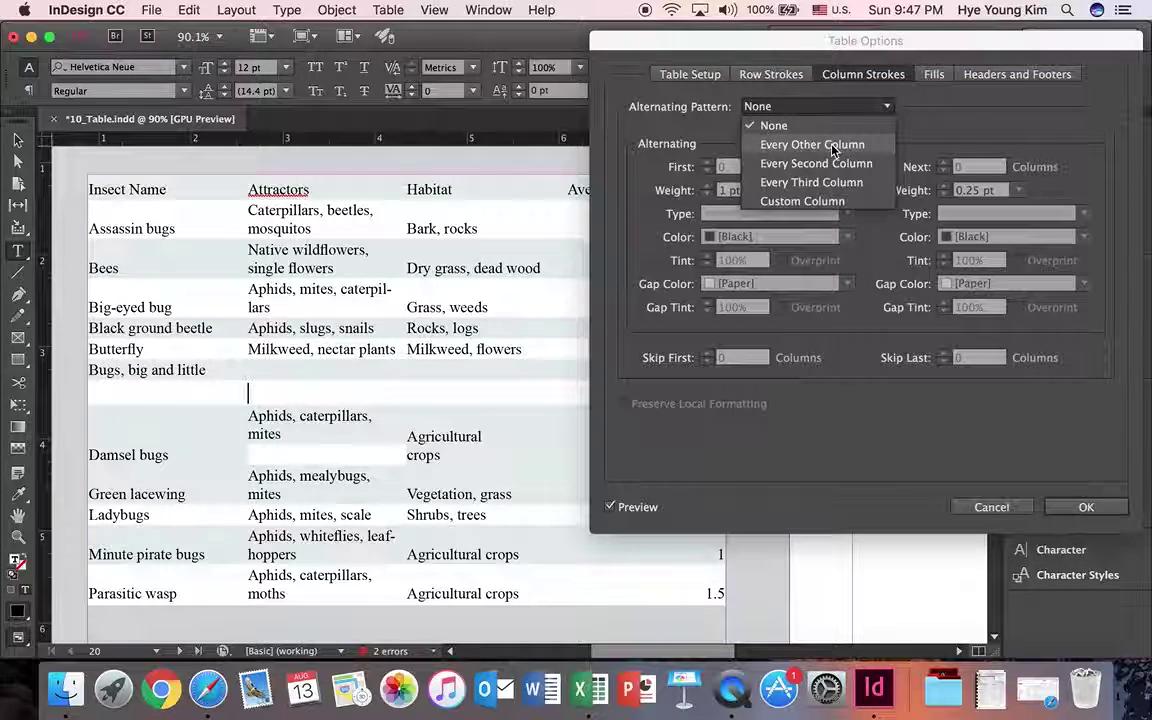
pyautogui.click(830, 146)
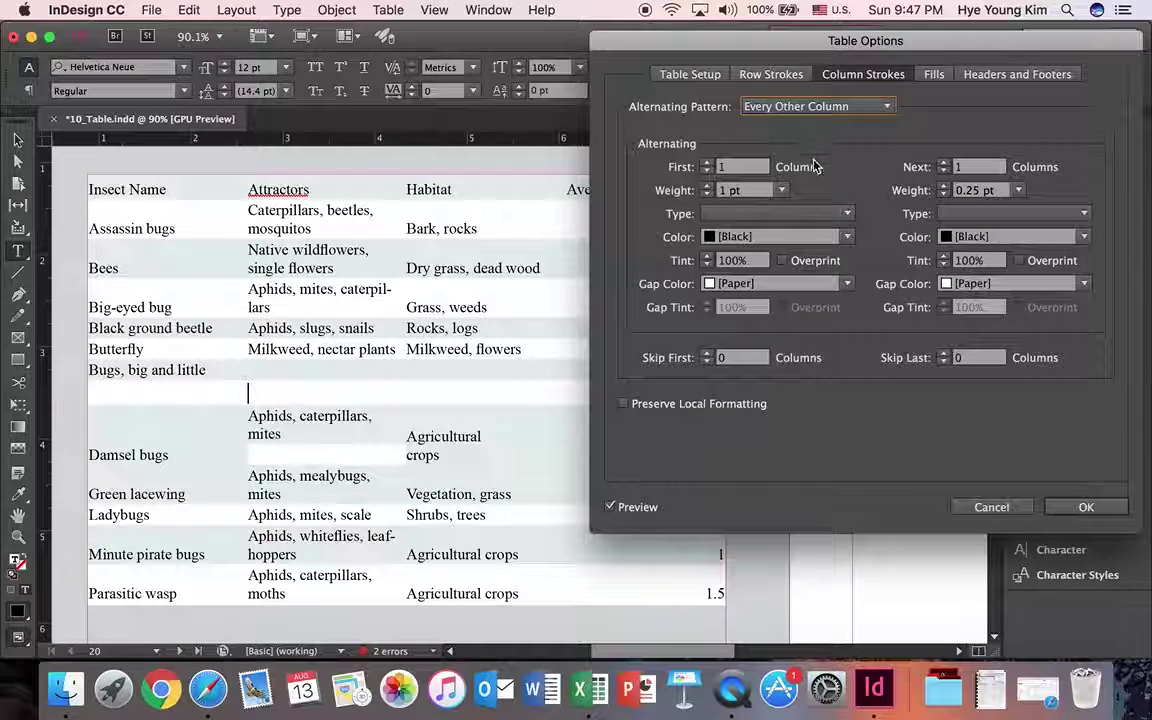
pyautogui.click(803, 223)
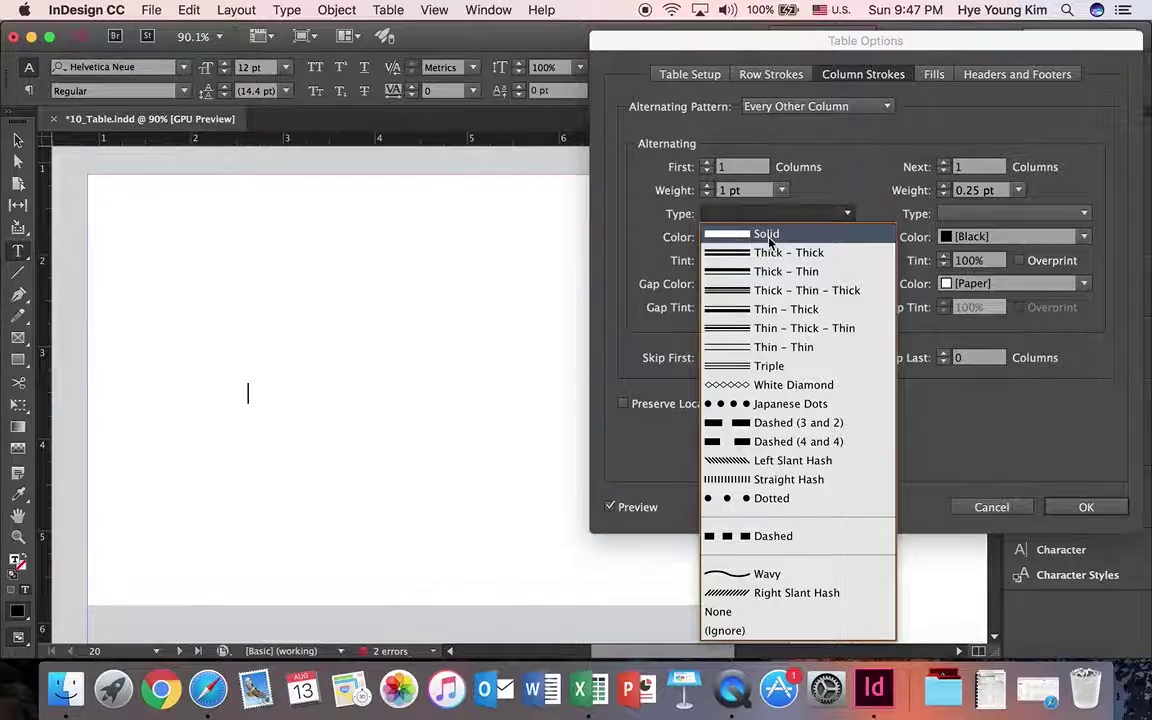
pyautogui.click(768, 231)
pyautogui.click(770, 237)
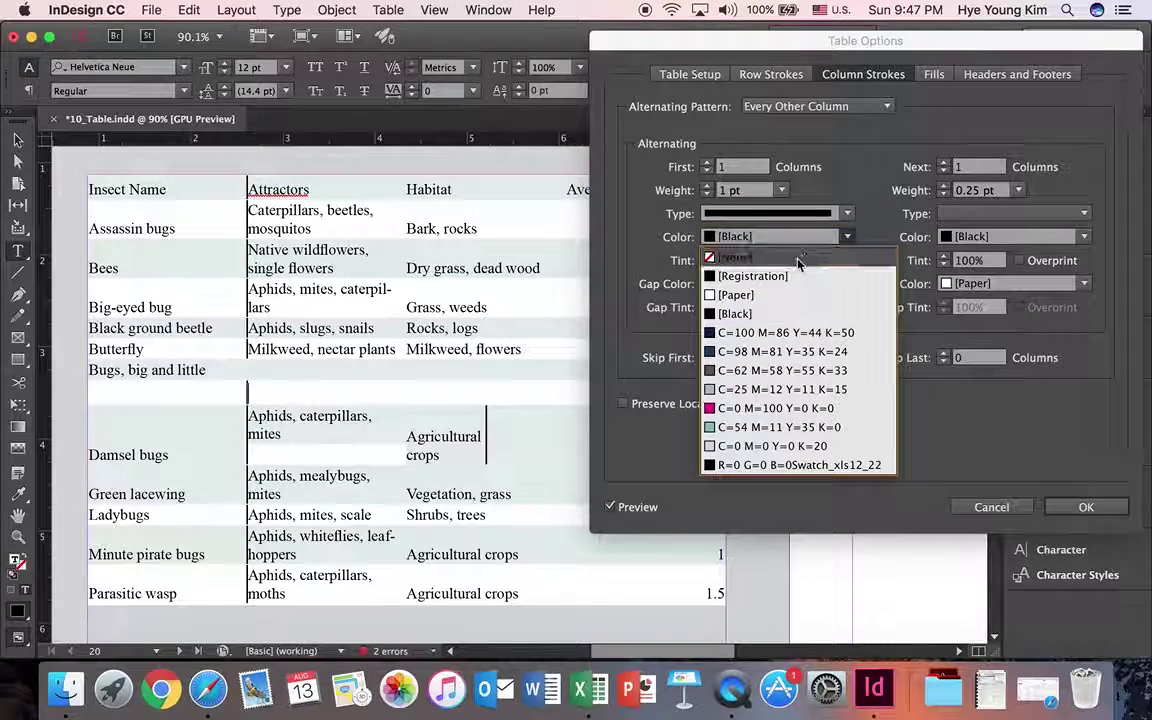
pyautogui.click(775, 296)
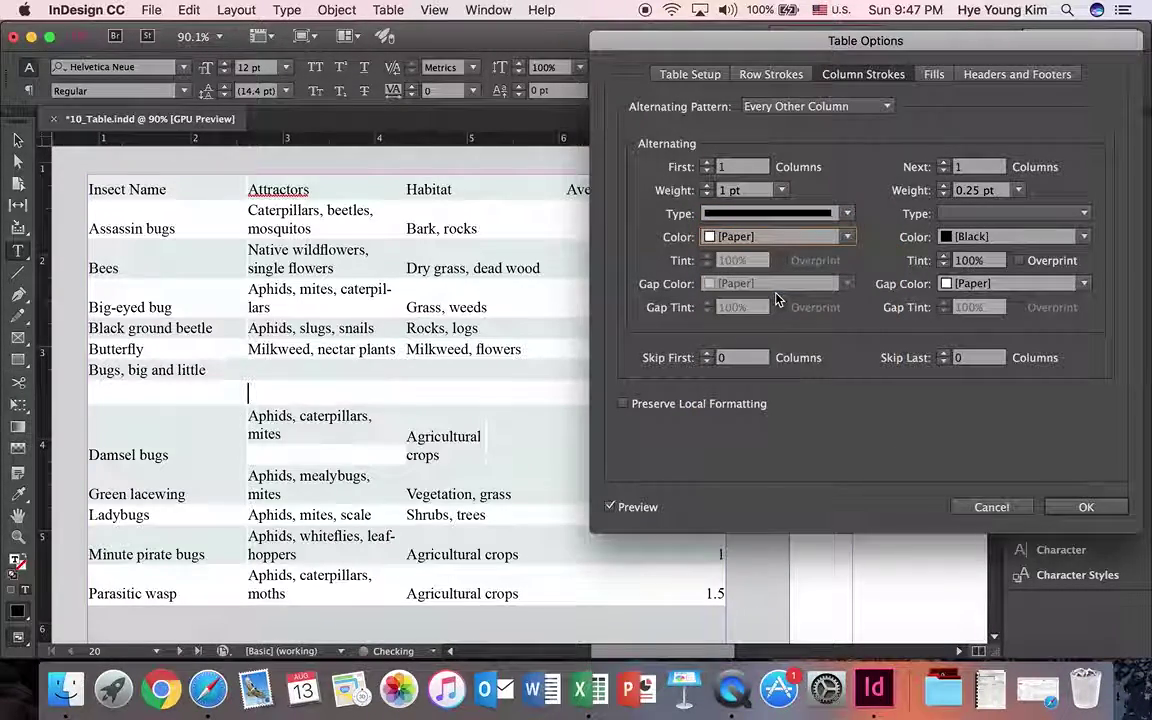
# Set the next alternating column stroke to a 1 pt solid line colored [Paper]
pyautogui.doubleClick(975, 190)
pyautogui.write('1')
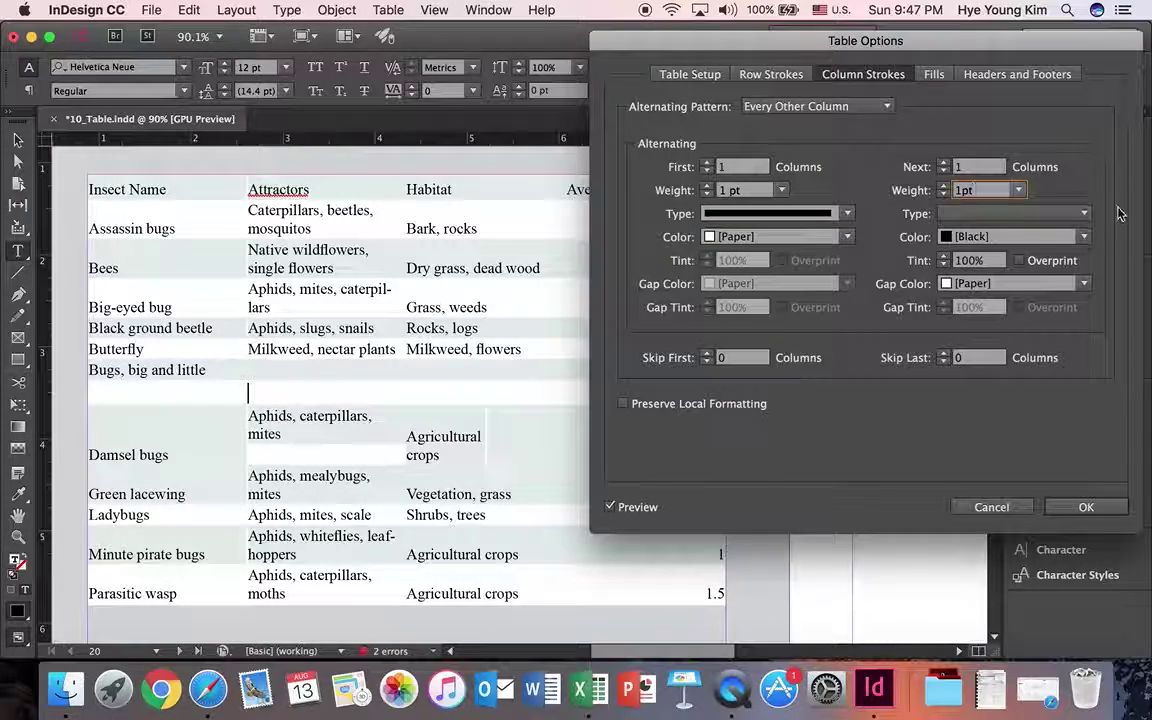
pyautogui.click(1012, 213)
pyautogui.click(1004, 234)
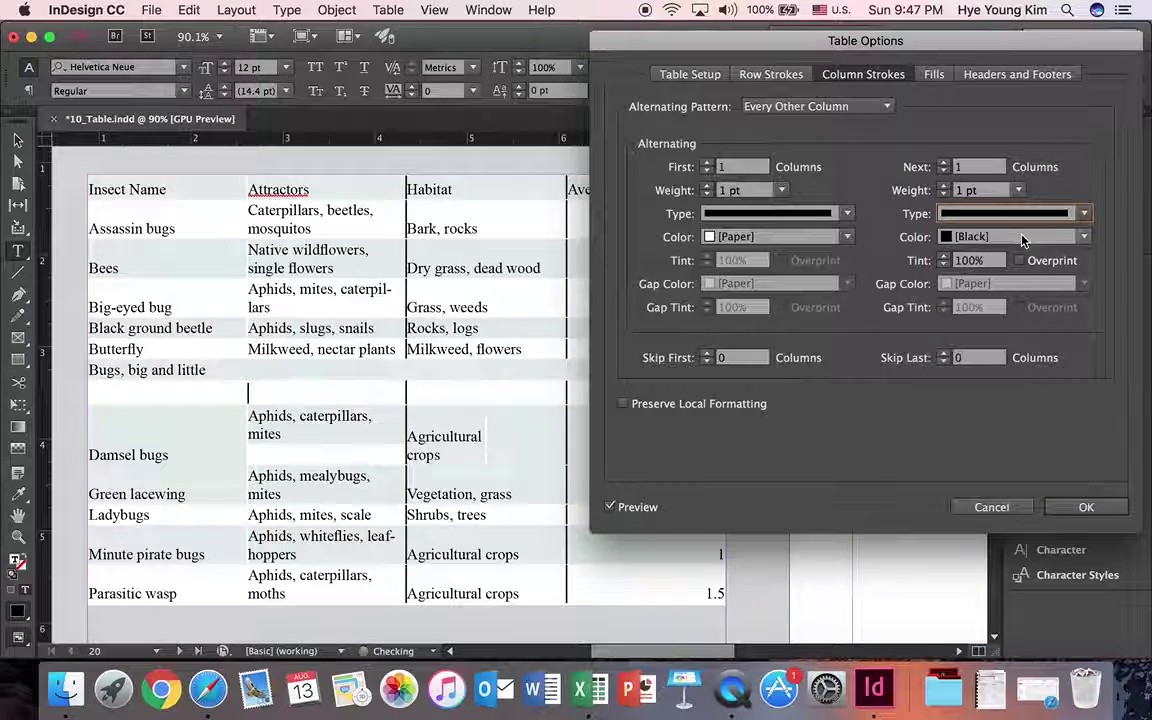
pyautogui.click(1020, 237)
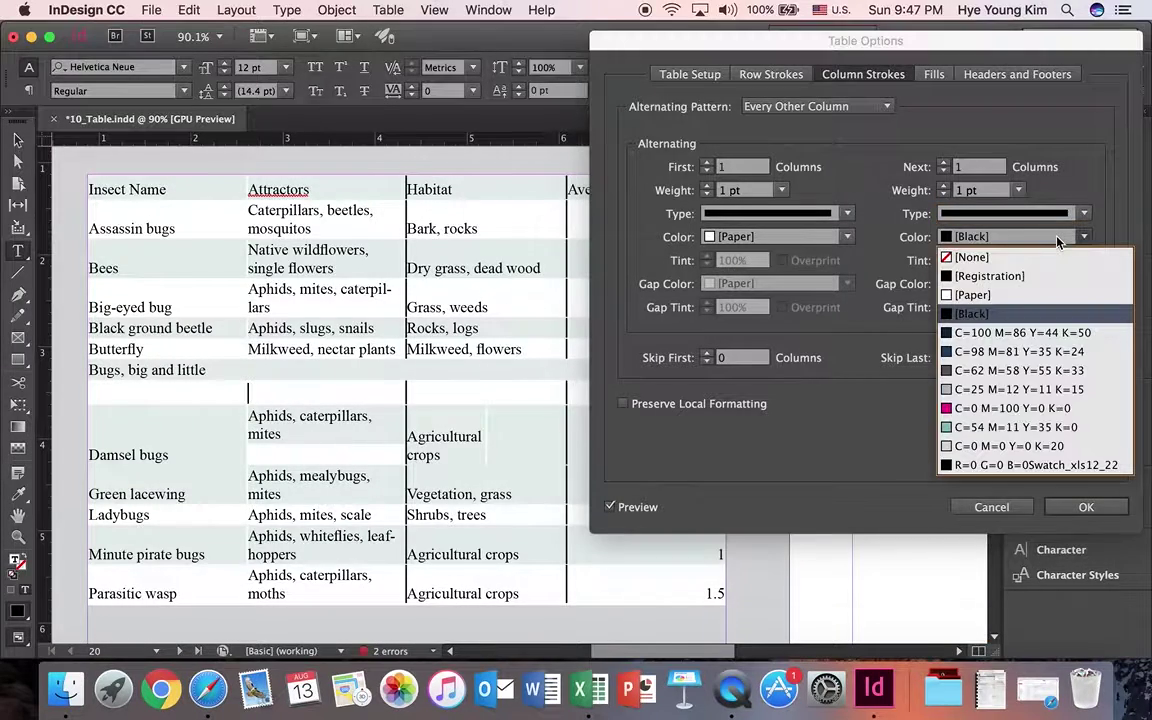
pyautogui.click(1010, 295)
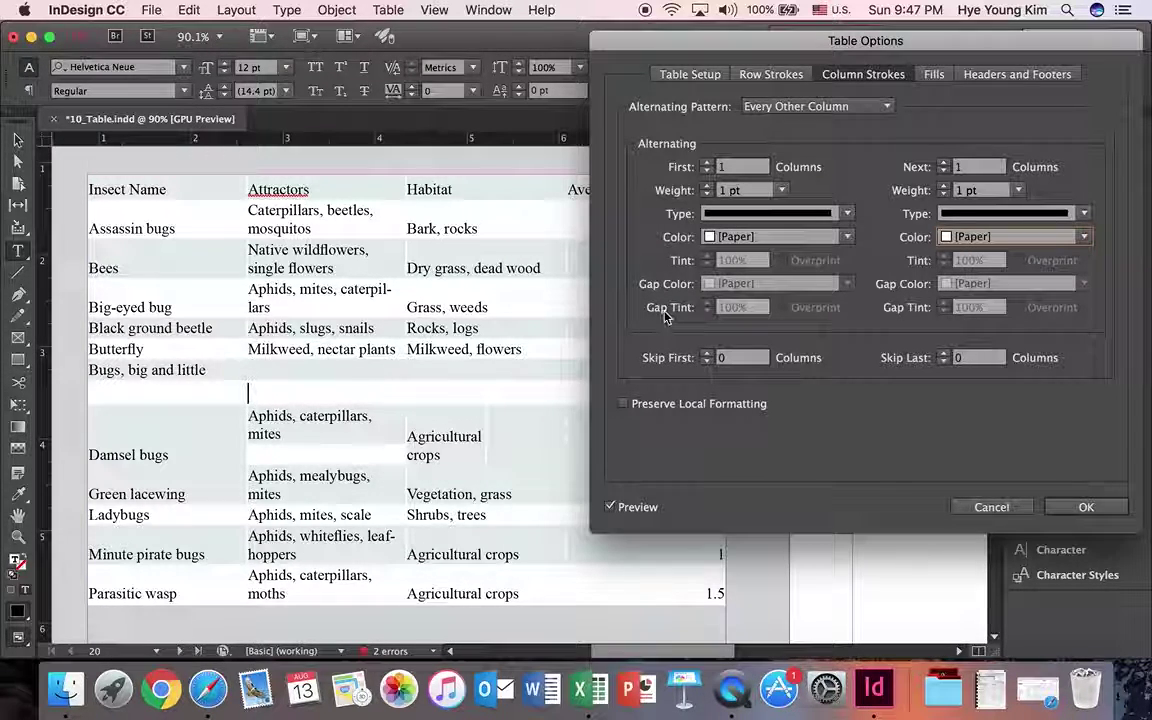
# Set the table border color to [None], review the row stroke, column stroke, fill and header settings, and apply the table options
pyautogui.click(680, 73)
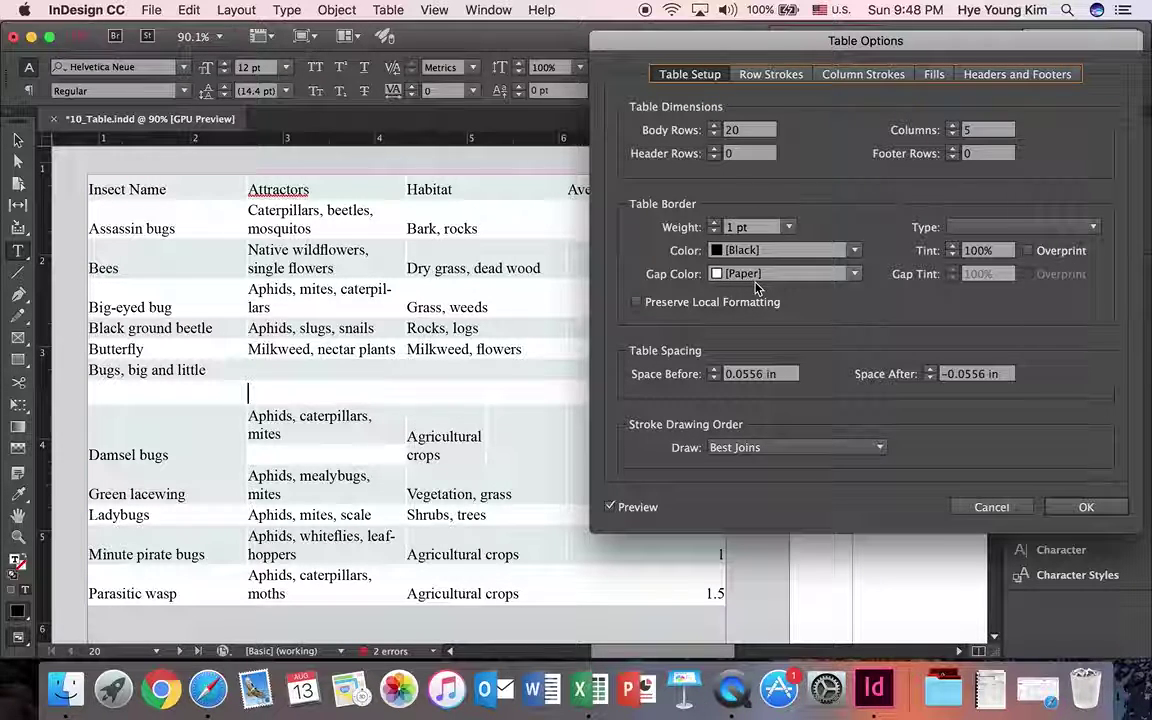
pyautogui.click(780, 249)
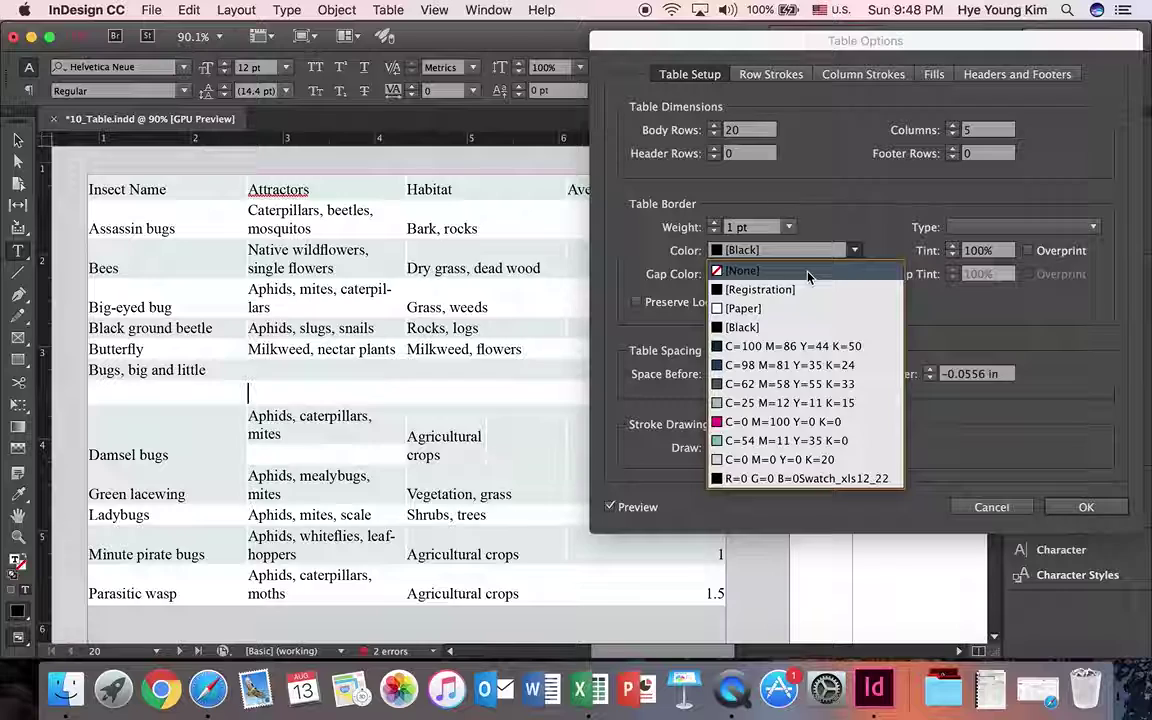
pyautogui.click(808, 273)
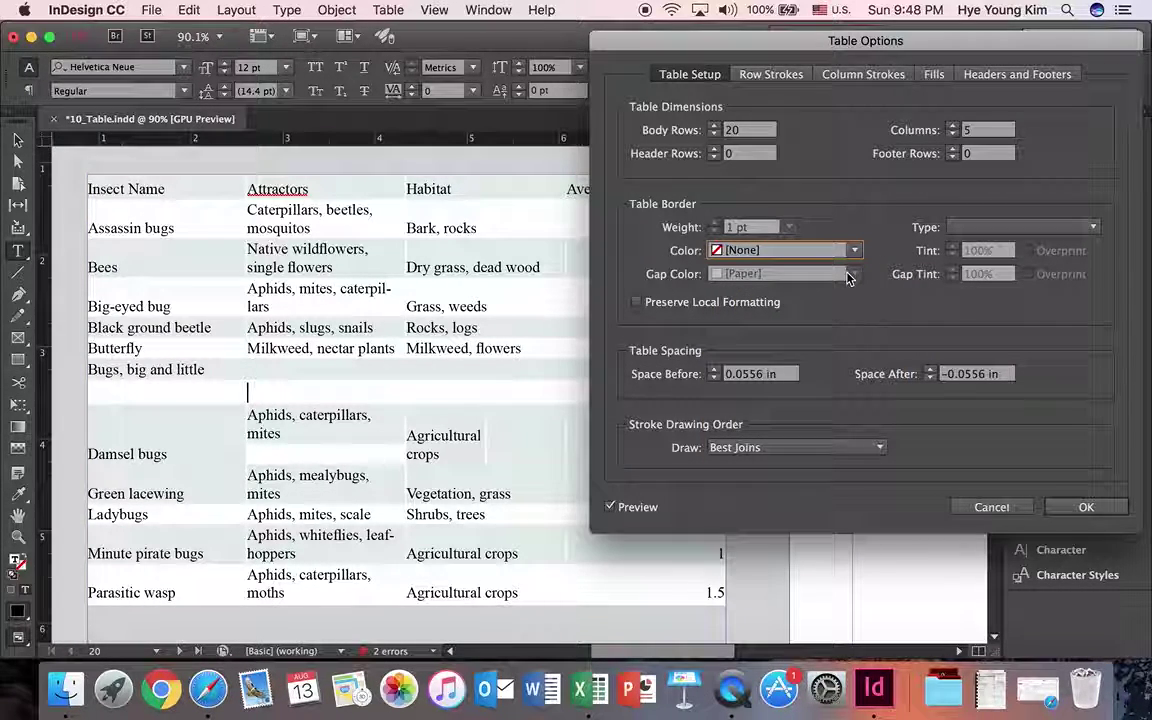
pyautogui.click(786, 74)
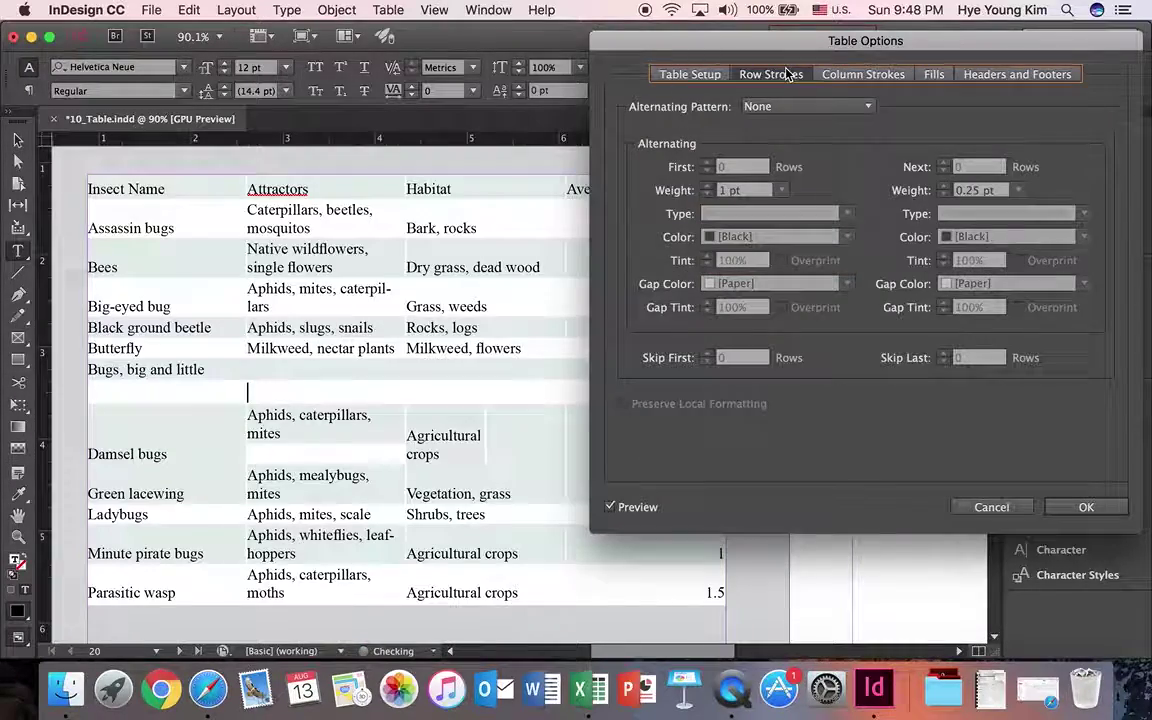
pyautogui.click(872, 74)
pyautogui.click(932, 74)
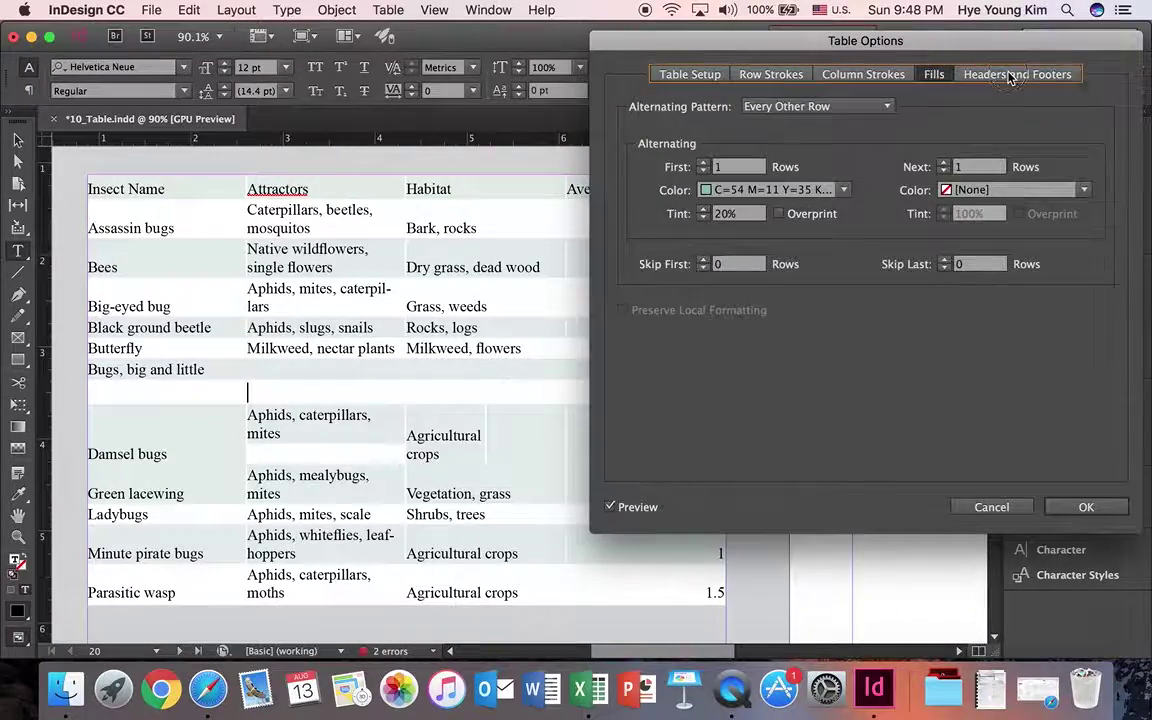
pyautogui.click(1010, 77)
pyautogui.click(690, 74)
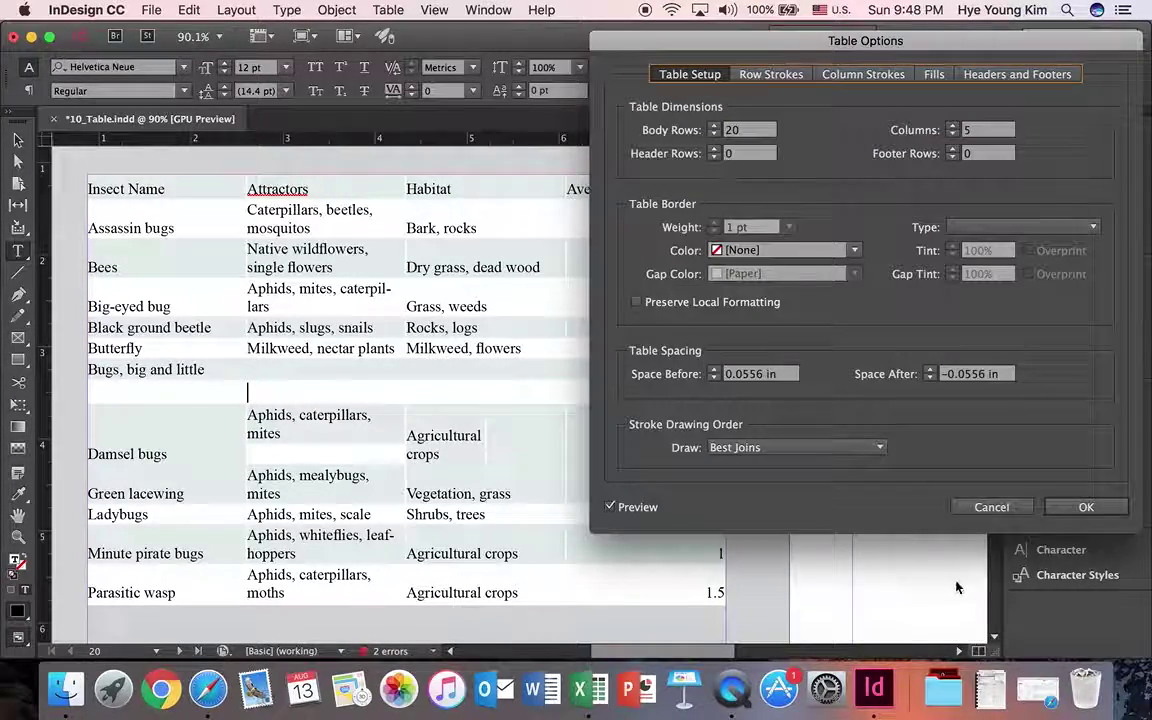
pyautogui.click(1084, 507)
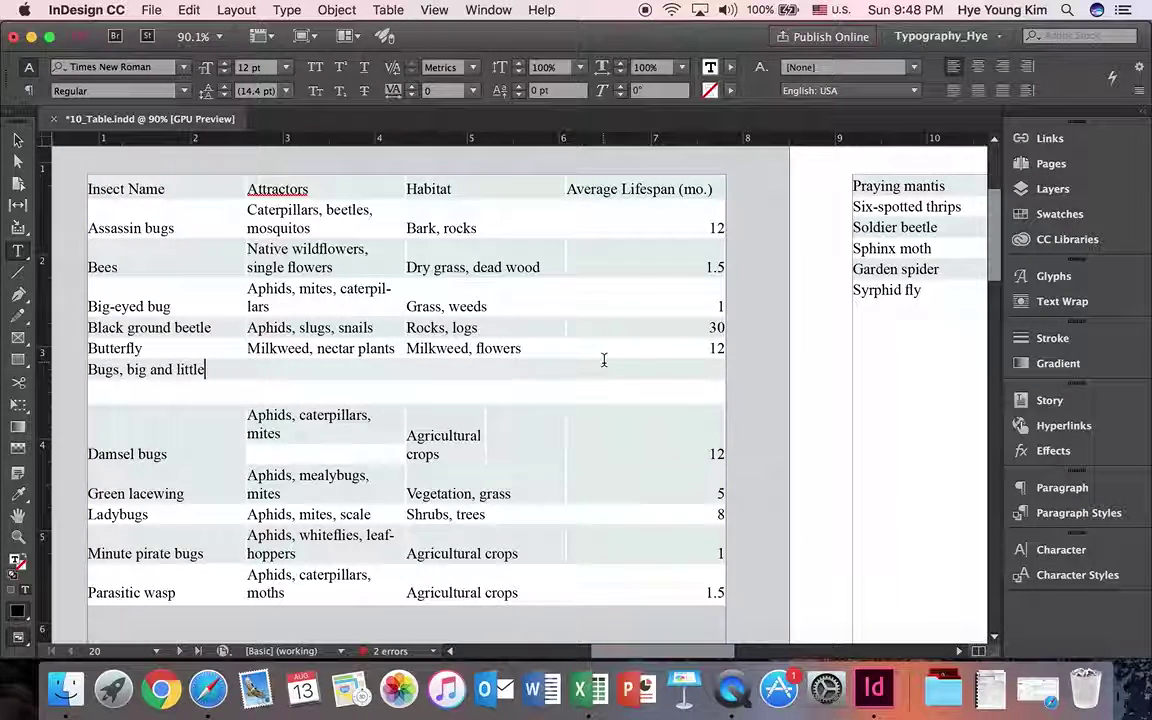
# Fit the whole spread in view, deselect everything, and show it in Preview mode without guides or frame edges
pyautogui.press('super+alt+0')
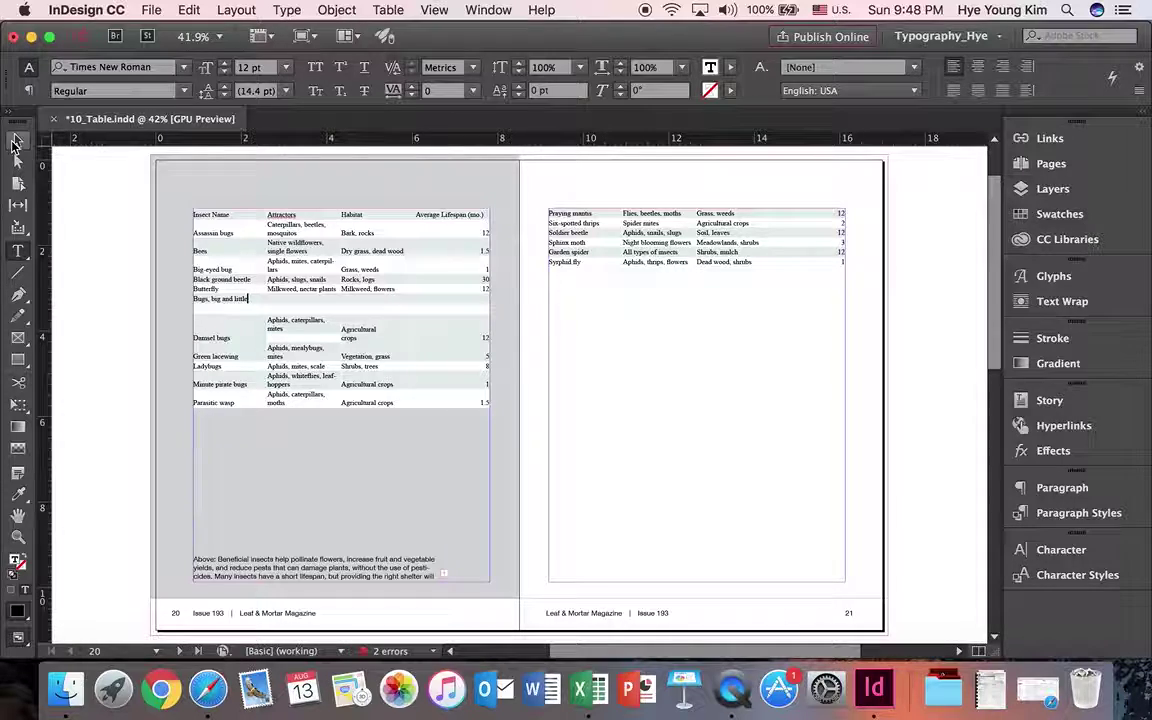
pyautogui.click(17, 140)
pyautogui.click(621, 363)
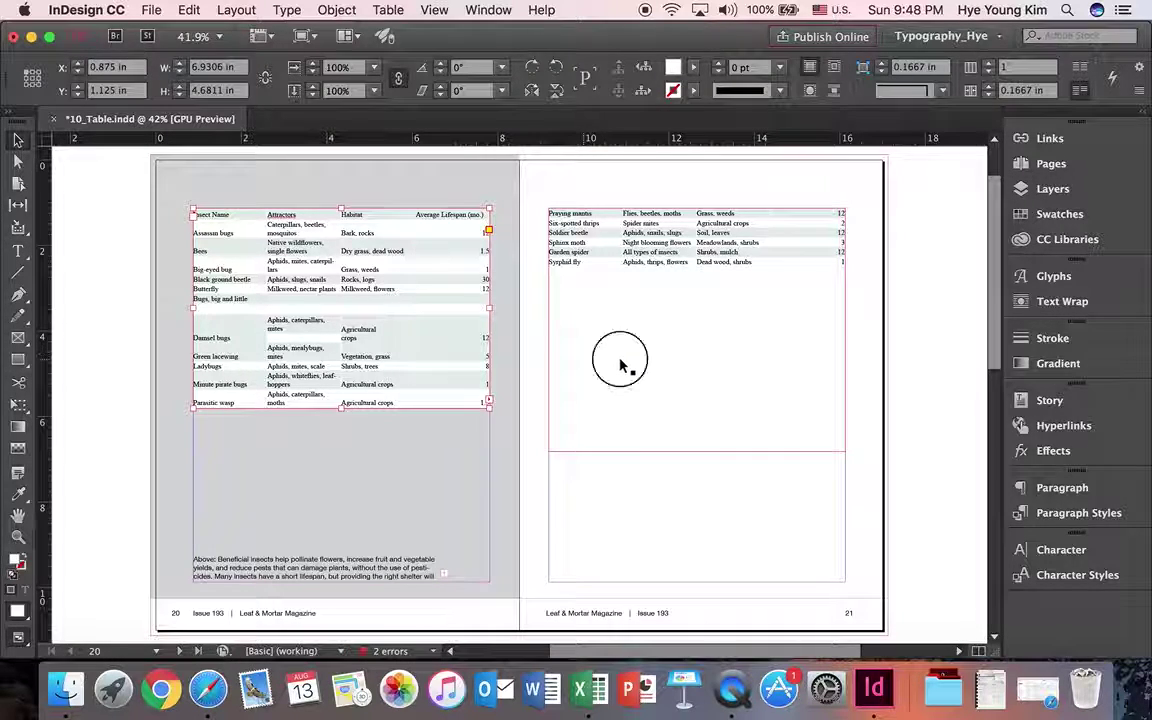
pyautogui.click(634, 529)
pyautogui.press('w')
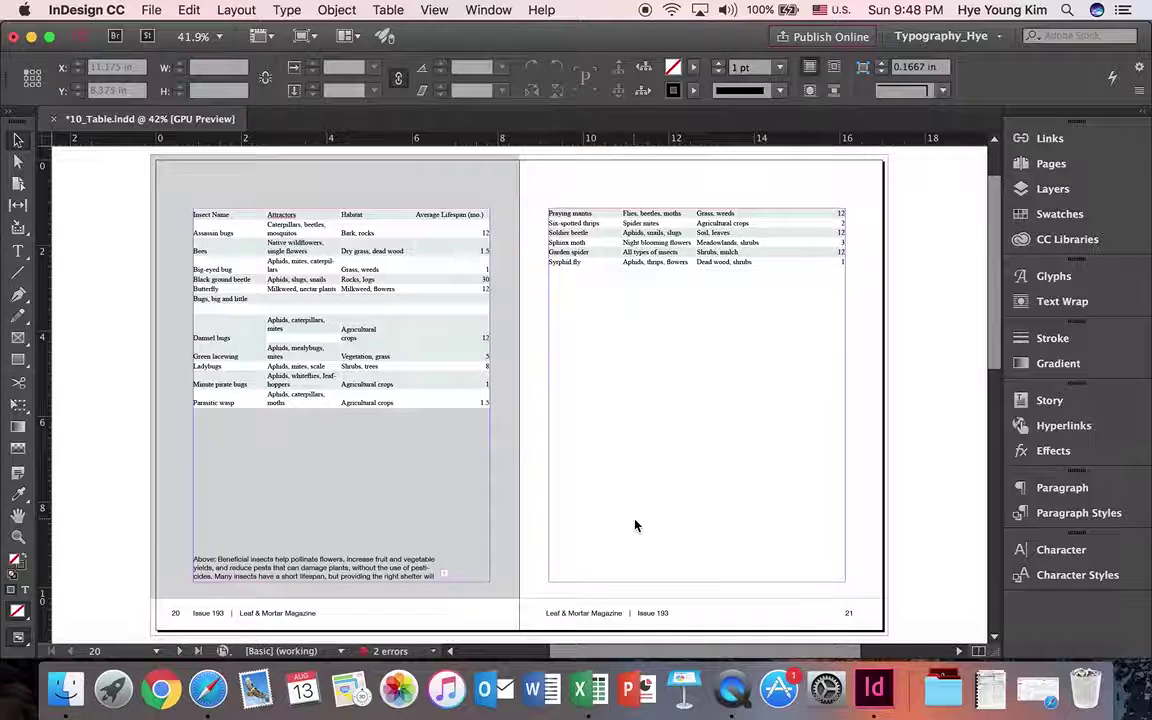
pyautogui.press('w')
pyautogui.press('w')
pyautogui.press('w')
pyautogui.press('w')
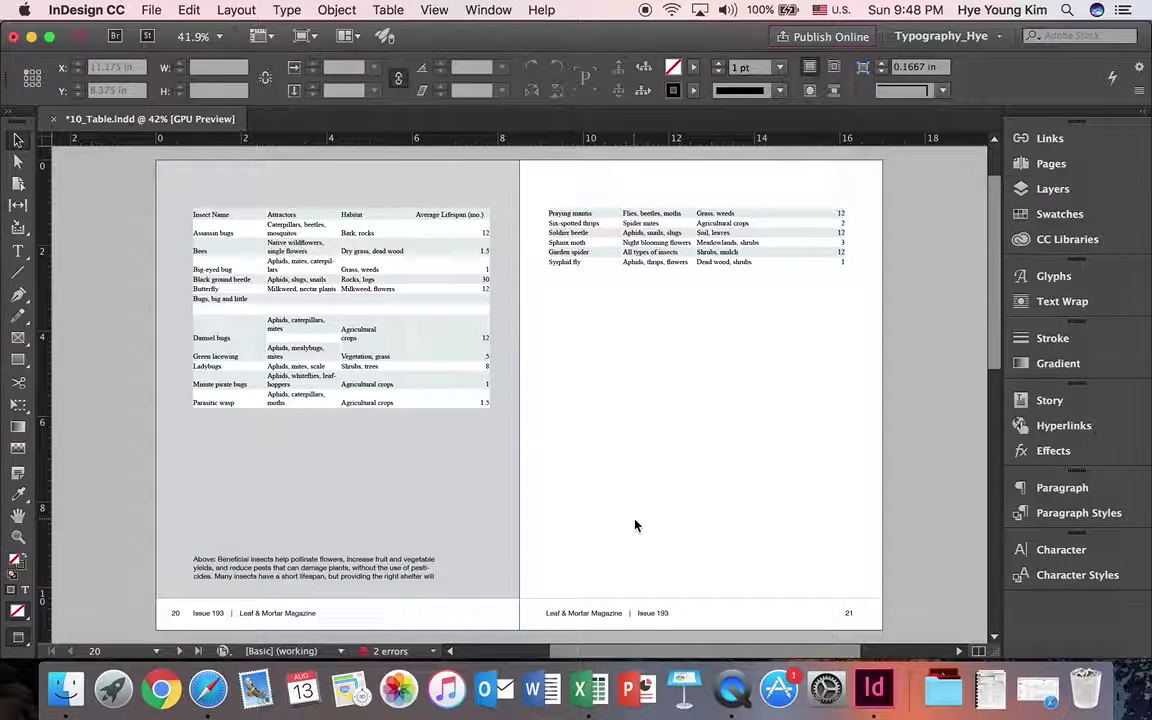
# Convert the table's first row, starting with Insect Name, to a header row that repeats on the facing page
pyautogui.click(15, 540)
pyautogui.click(425, 274)
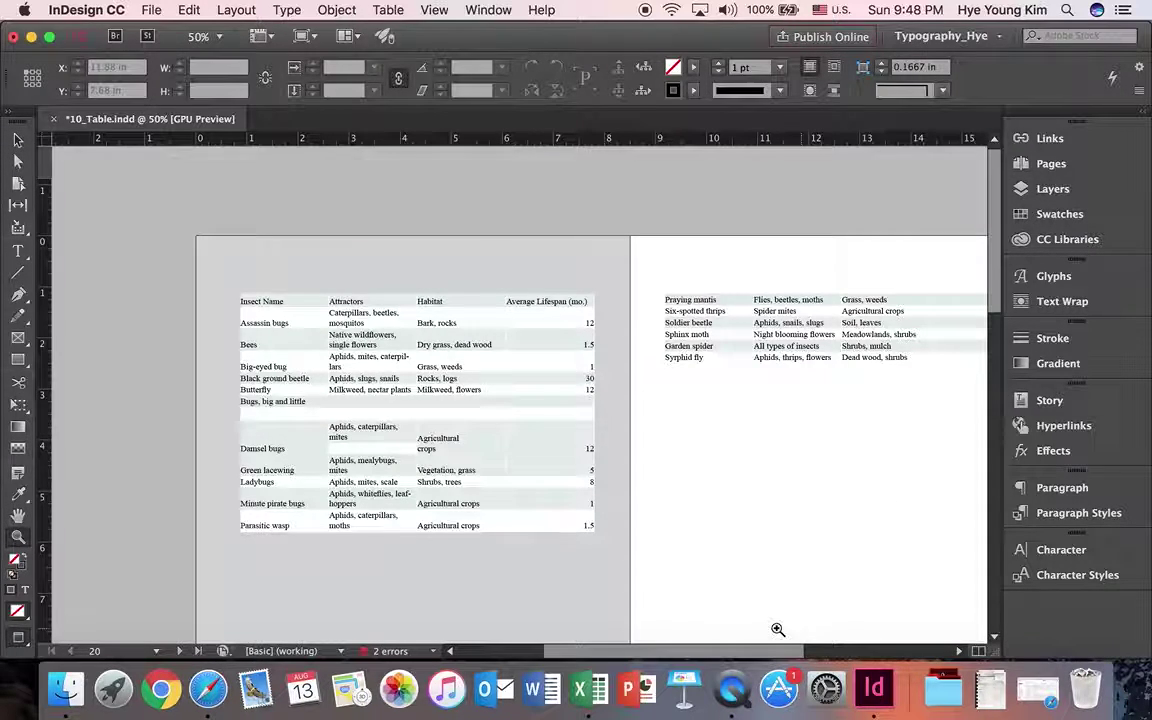
pyautogui.click(636, 439)
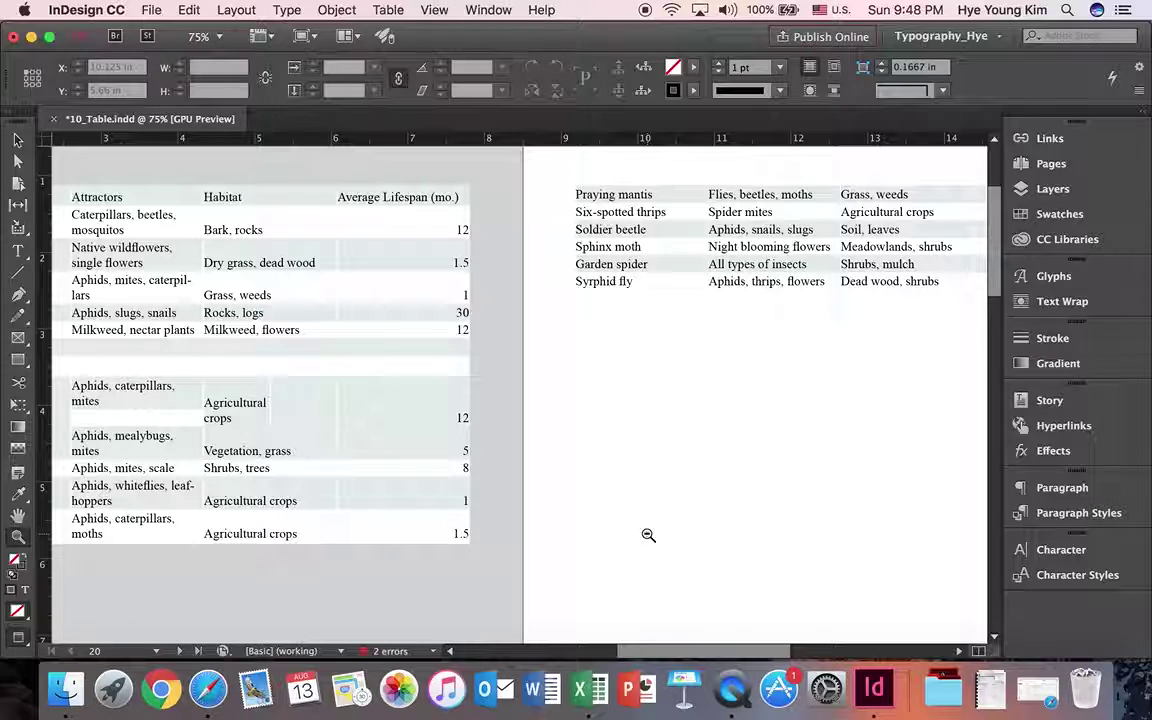
pyautogui.press('super+minus')
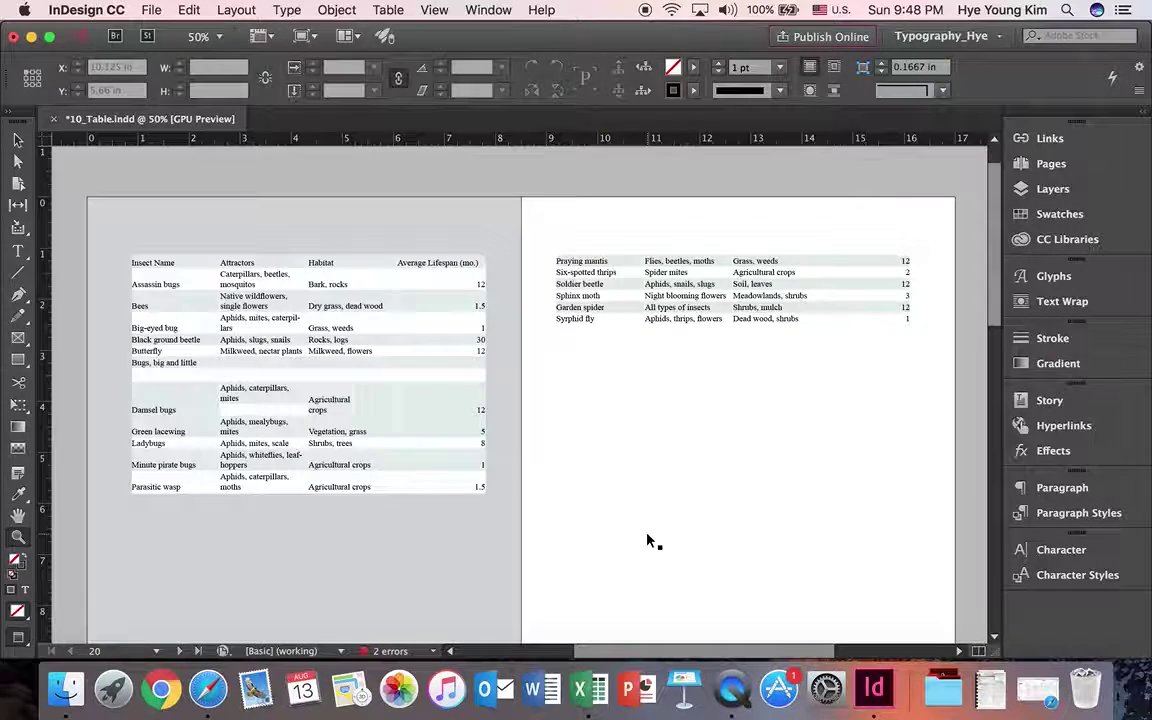
pyautogui.click(18, 251)
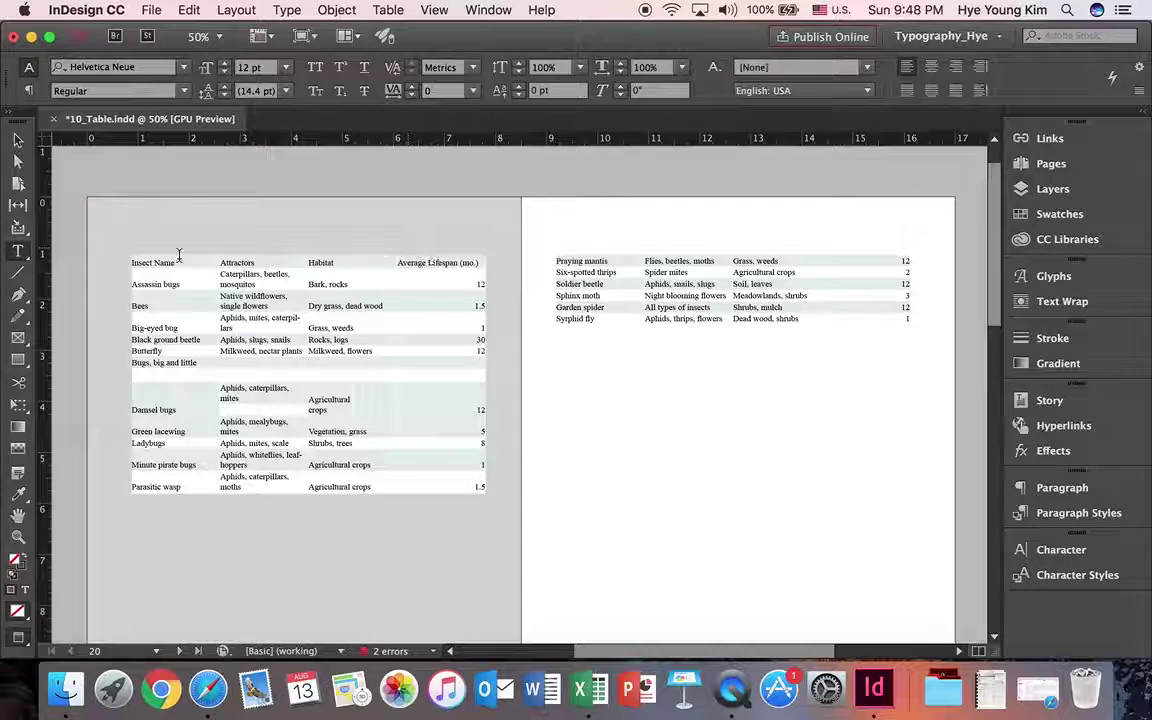
pyautogui.click(133, 262)
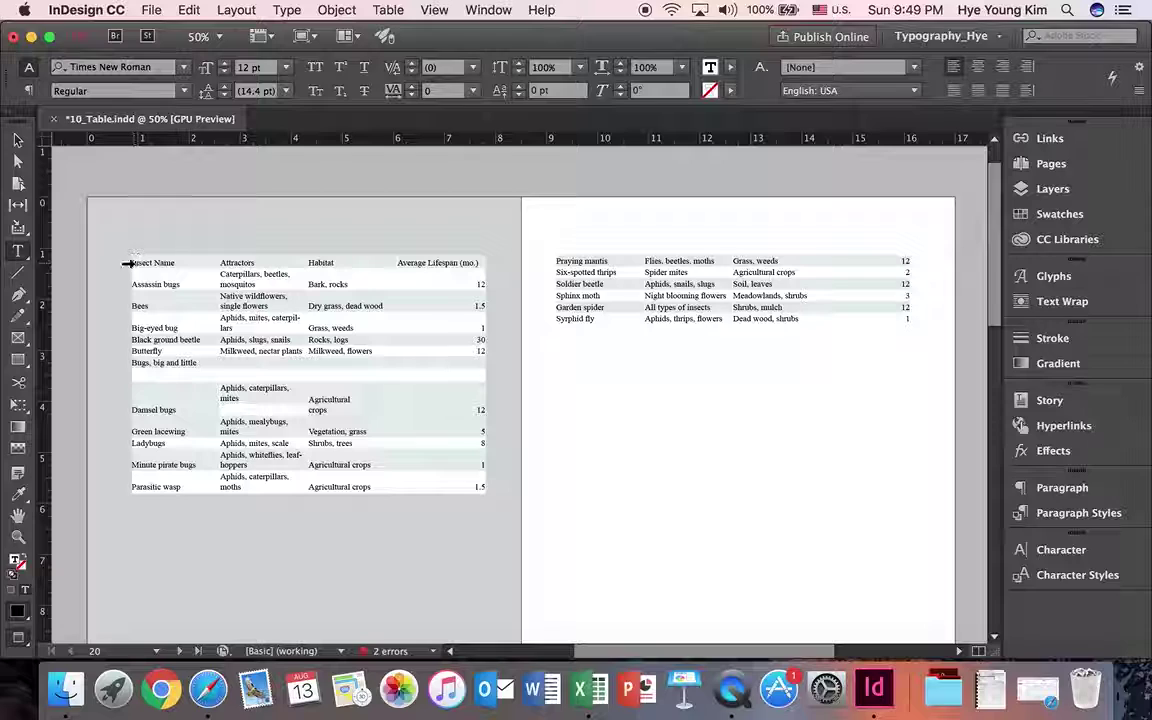
pyautogui.moveTo(133, 262); pyautogui.dragTo(527, 260)
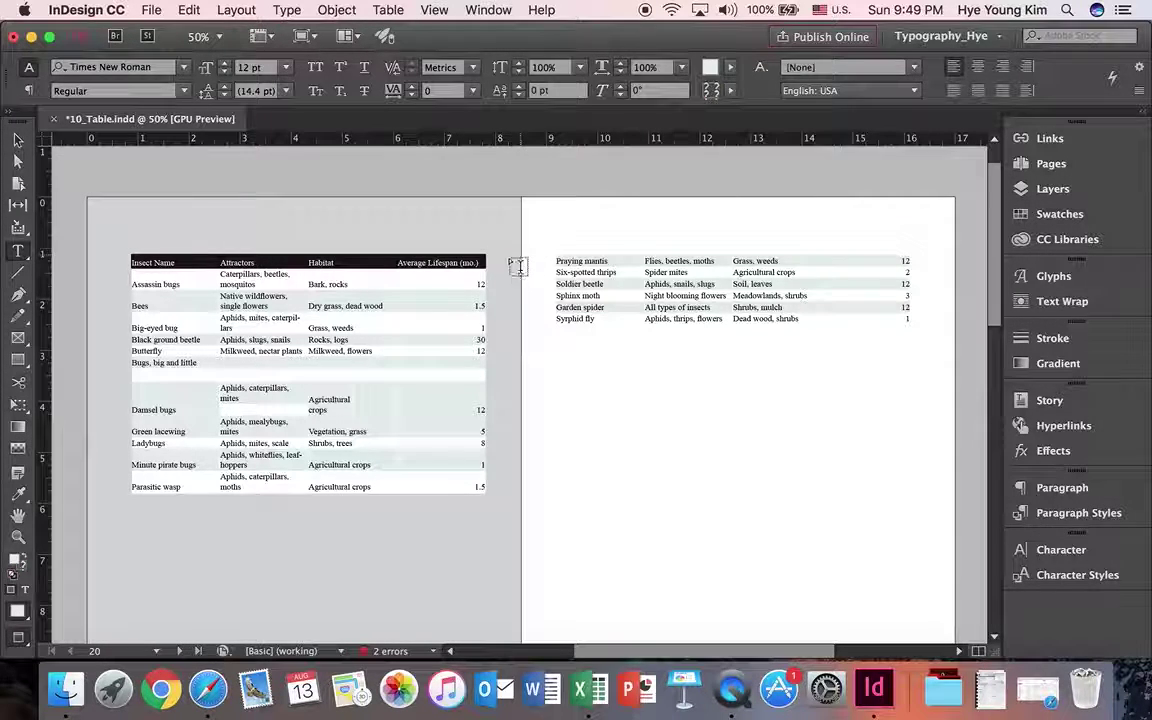
pyautogui.click(122, 261)
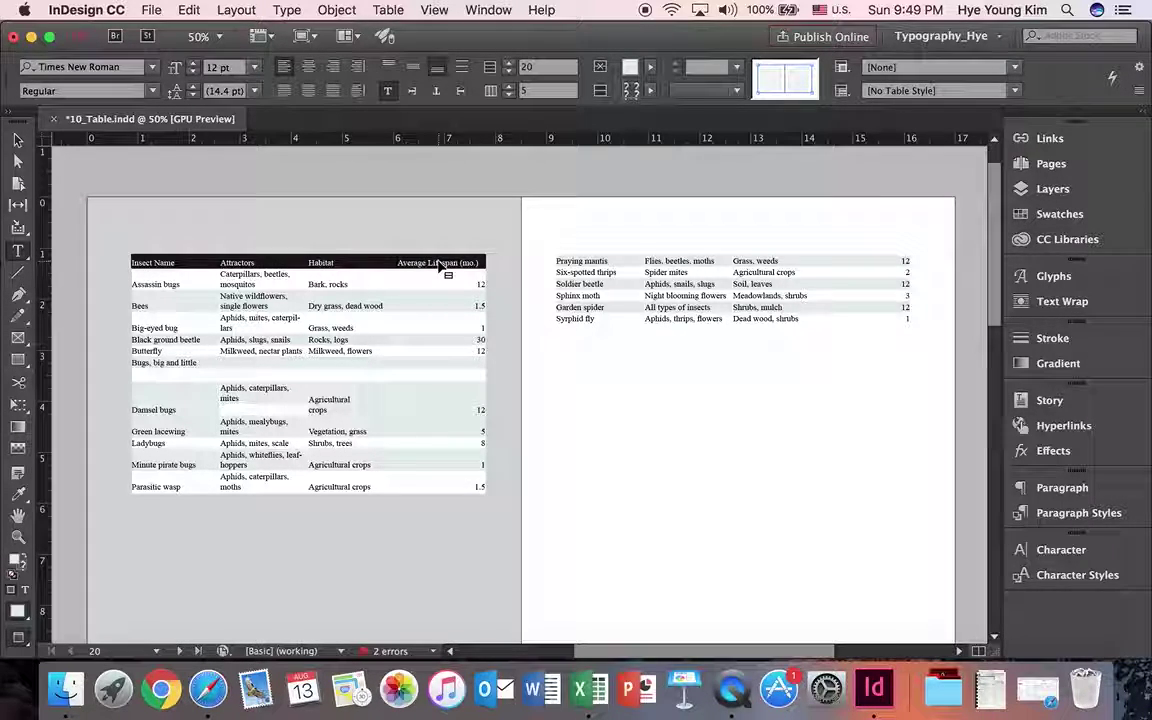
pyautogui.click(390, 10)
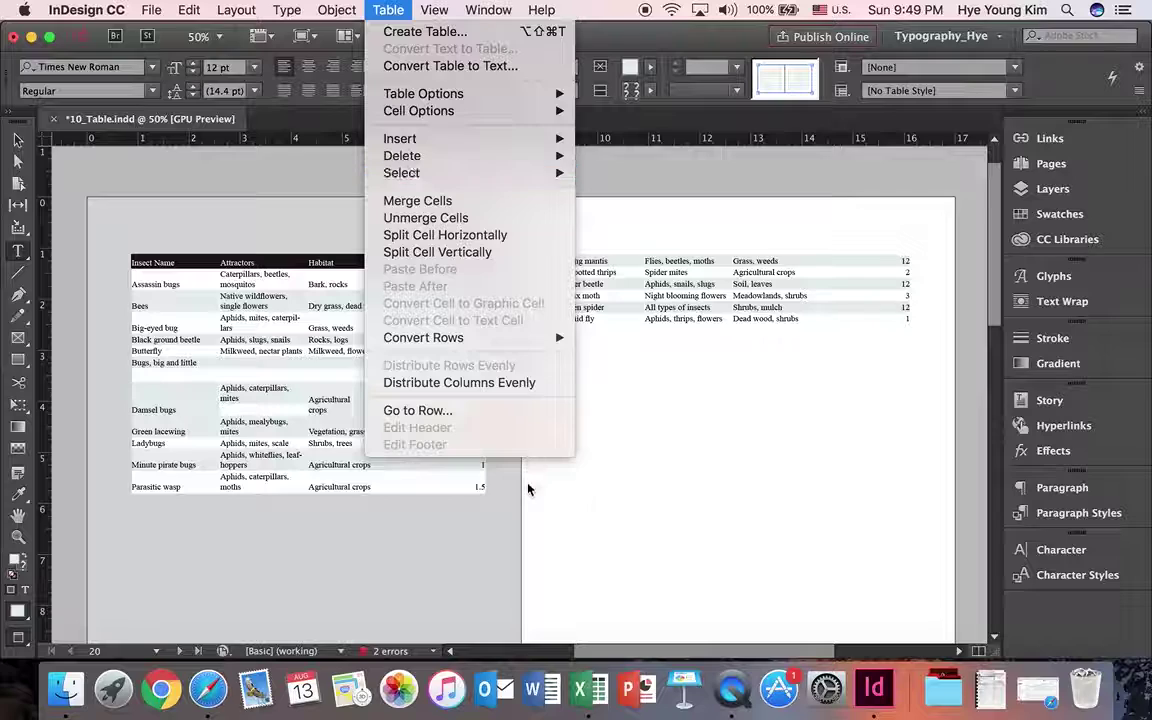
pyautogui.moveTo(480, 340)
pyautogui.click(622, 337)
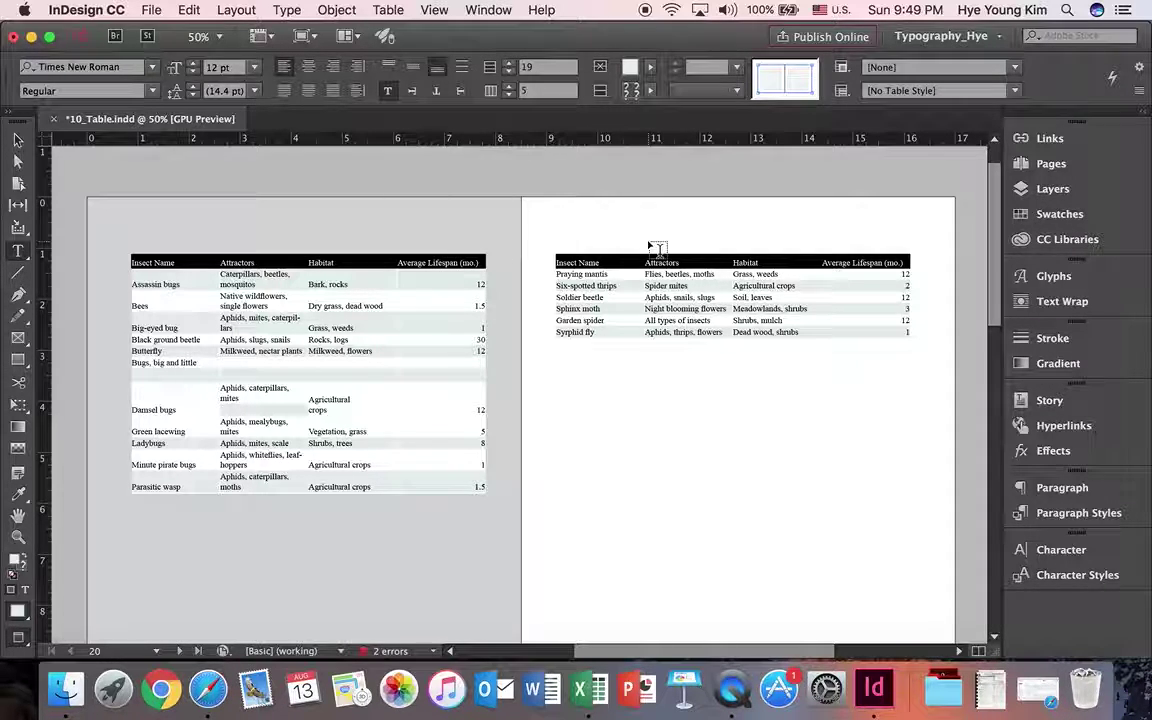
pyautogui.click(687, 267)
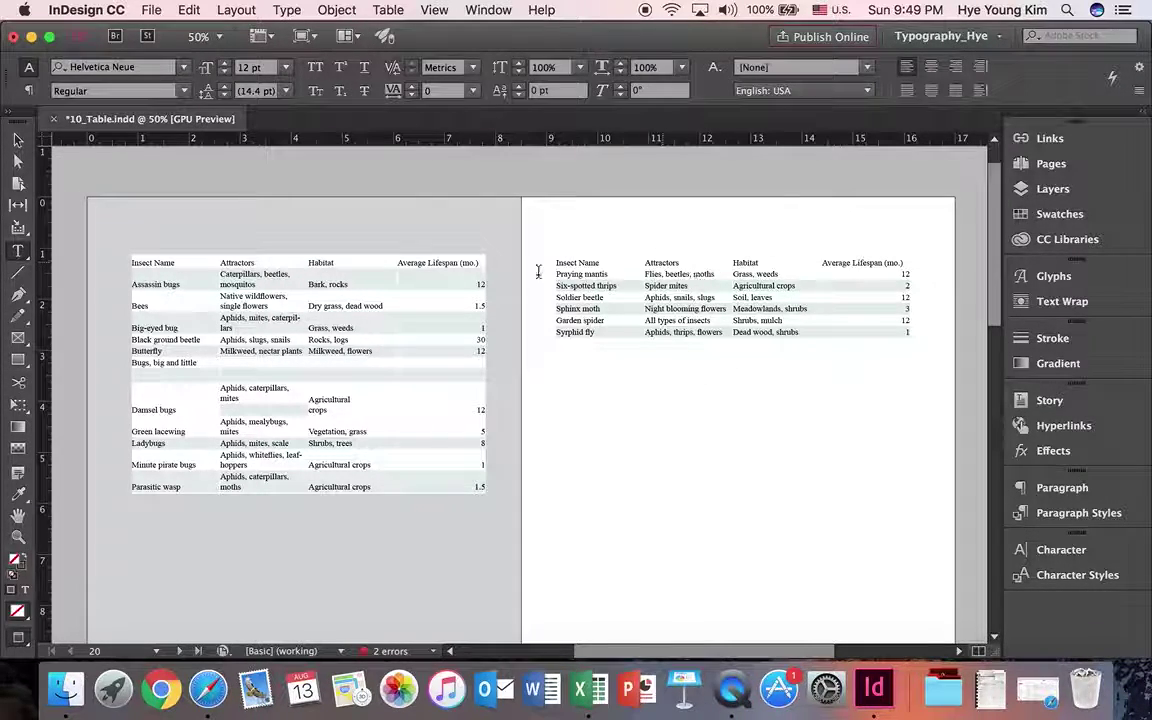
pyautogui.click(593, 274)
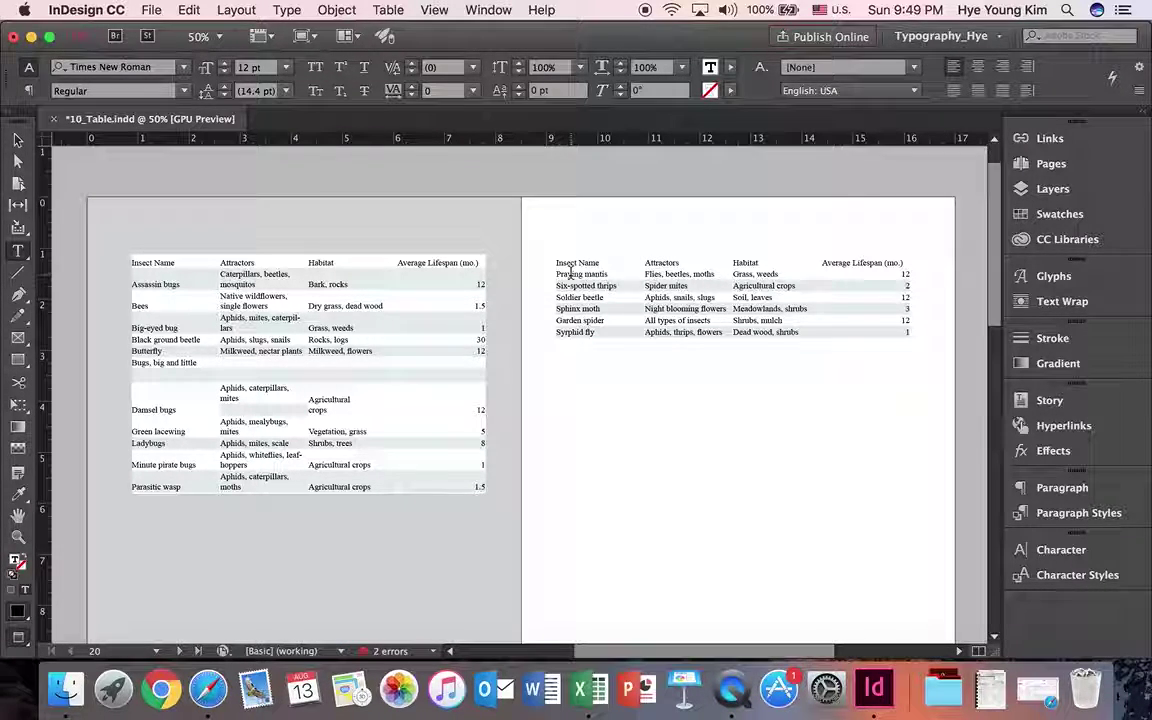
# Shorten the table's text frame on page 20 to a height of 3.9375 in, so the rows after Ladybugs flow onto page 21
pyautogui.click(17, 141)
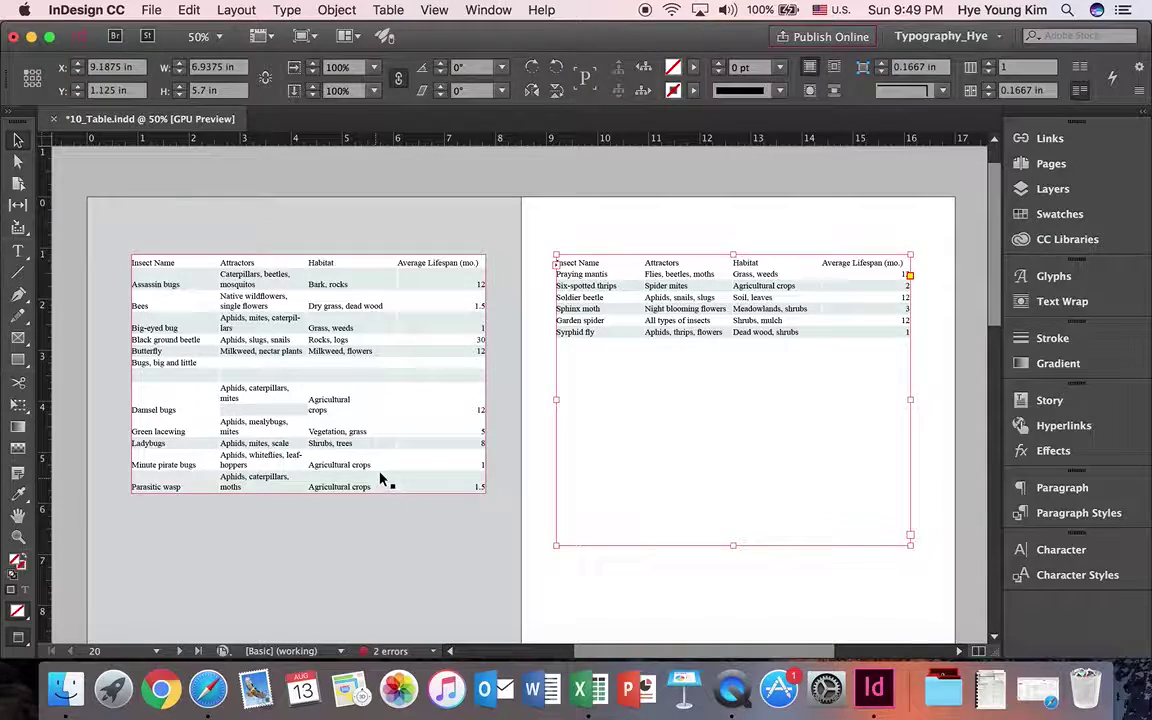
pyautogui.click(325, 489)
pyautogui.moveTo(308, 492); pyautogui.dragTo(312, 469)
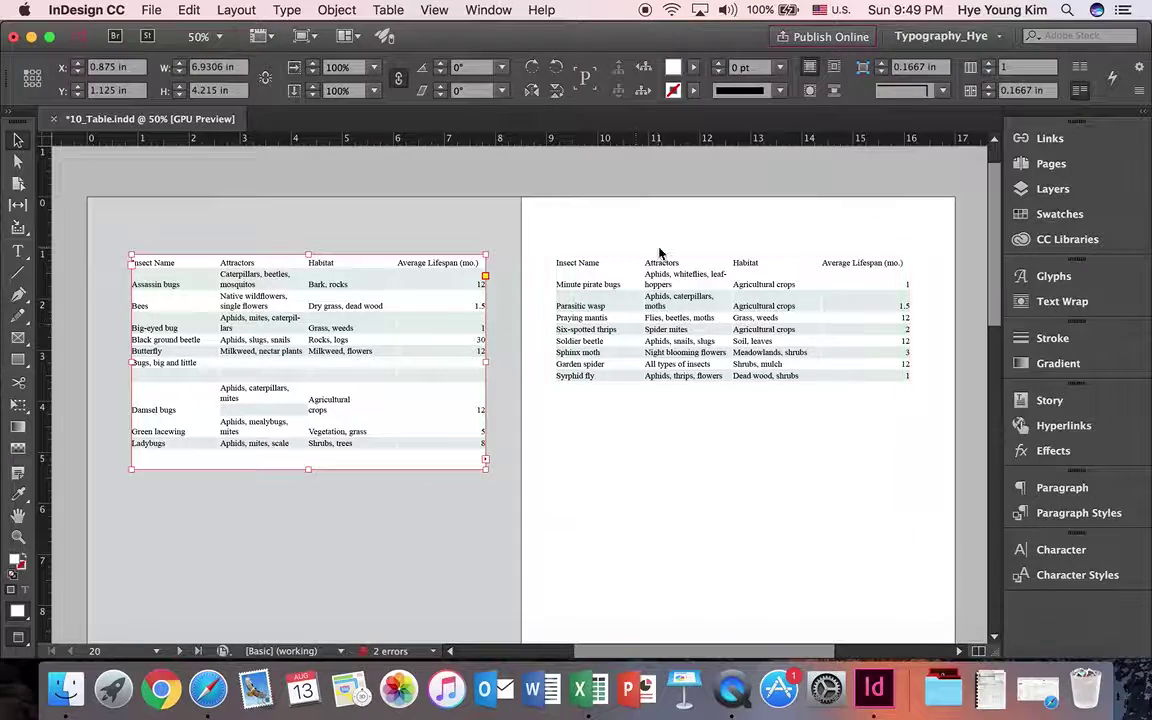
pyautogui.click(613, 268)
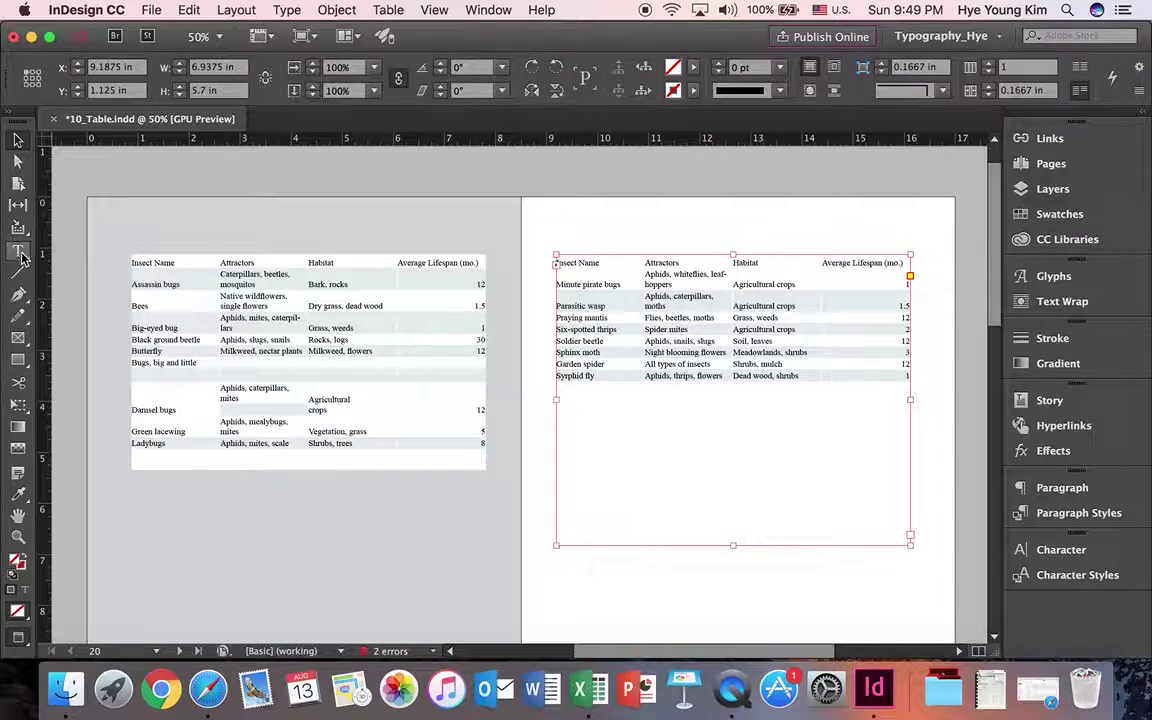
pyautogui.press('t')
pyautogui.click(166, 263)
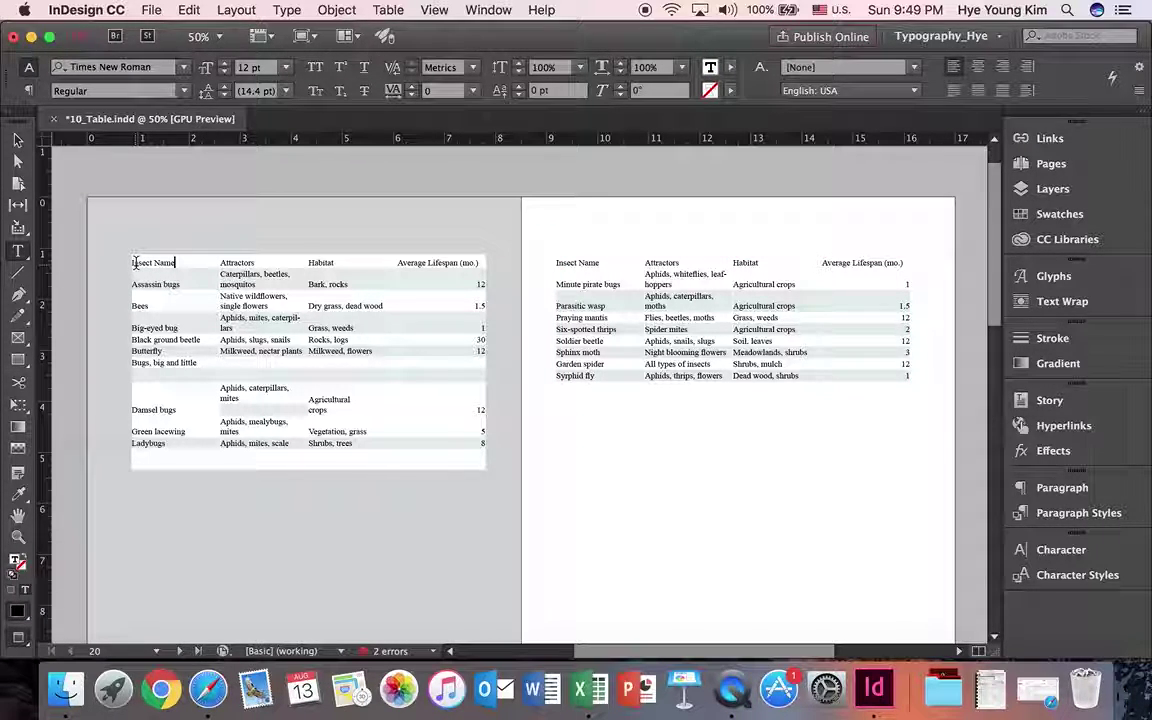
pyautogui.click(20, 142)
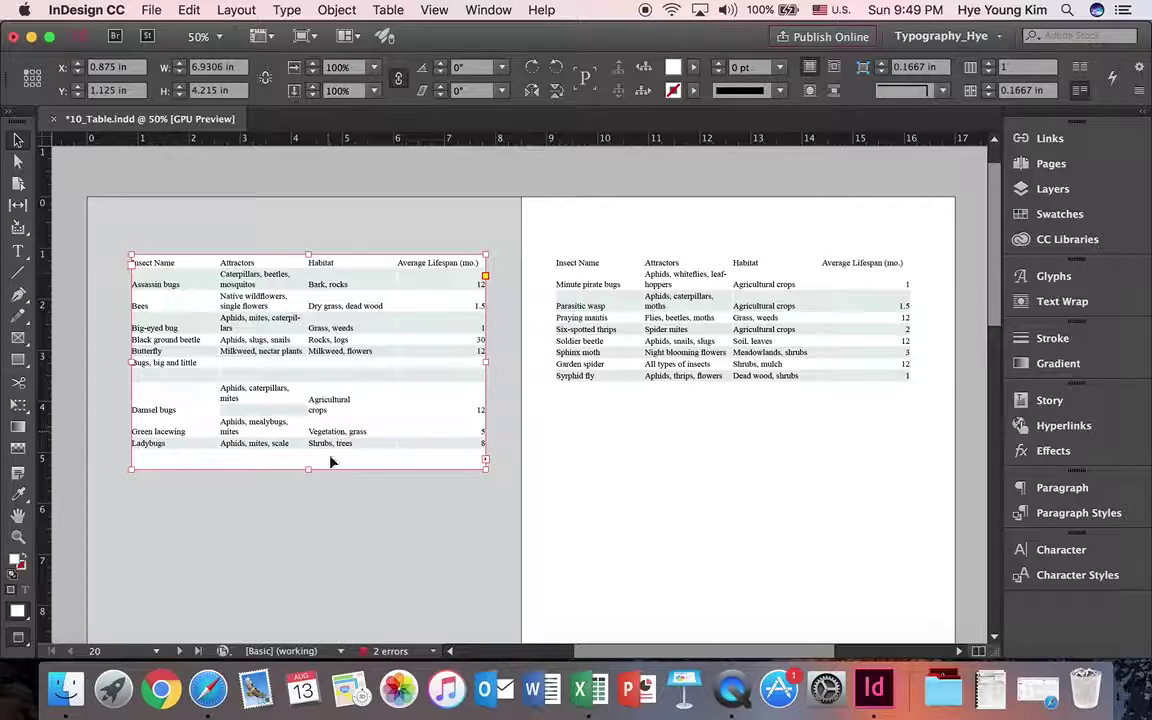
pyautogui.moveTo(308, 469); pyautogui.dragTo(313, 451)
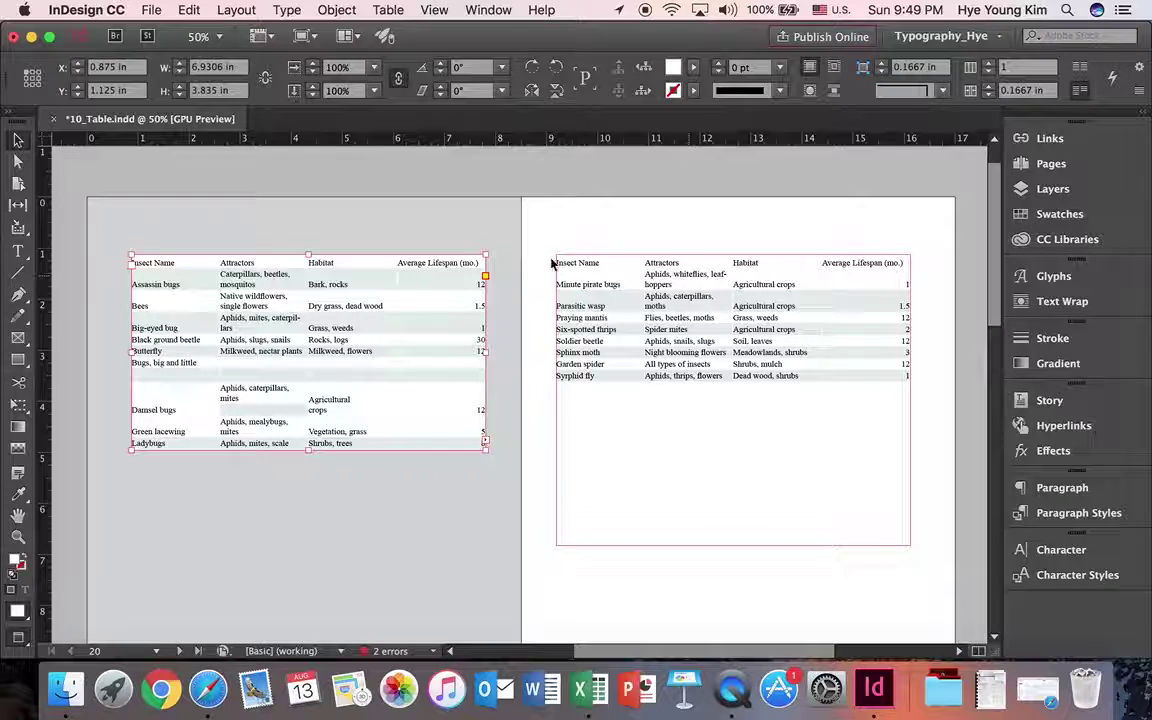
pyautogui.moveTo(307, 451); pyautogui.dragTo(309, 456)
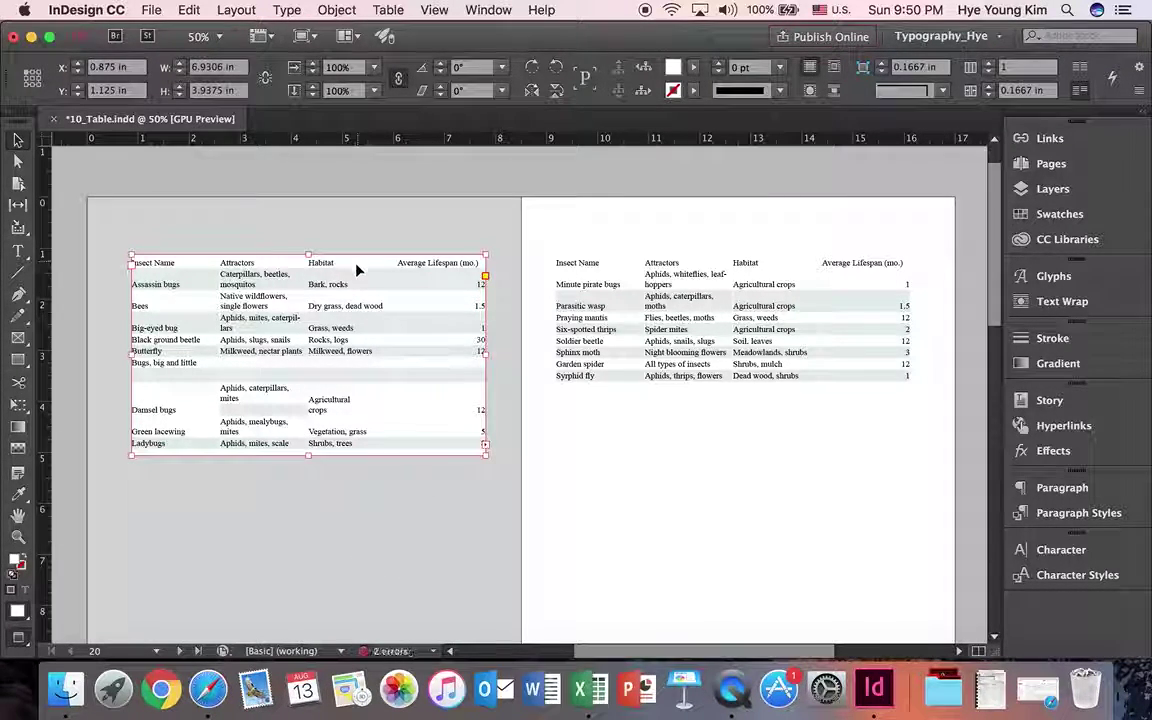
# Select all the table's body cells across both pages, leaving out the header row
pyautogui.click(20, 252)
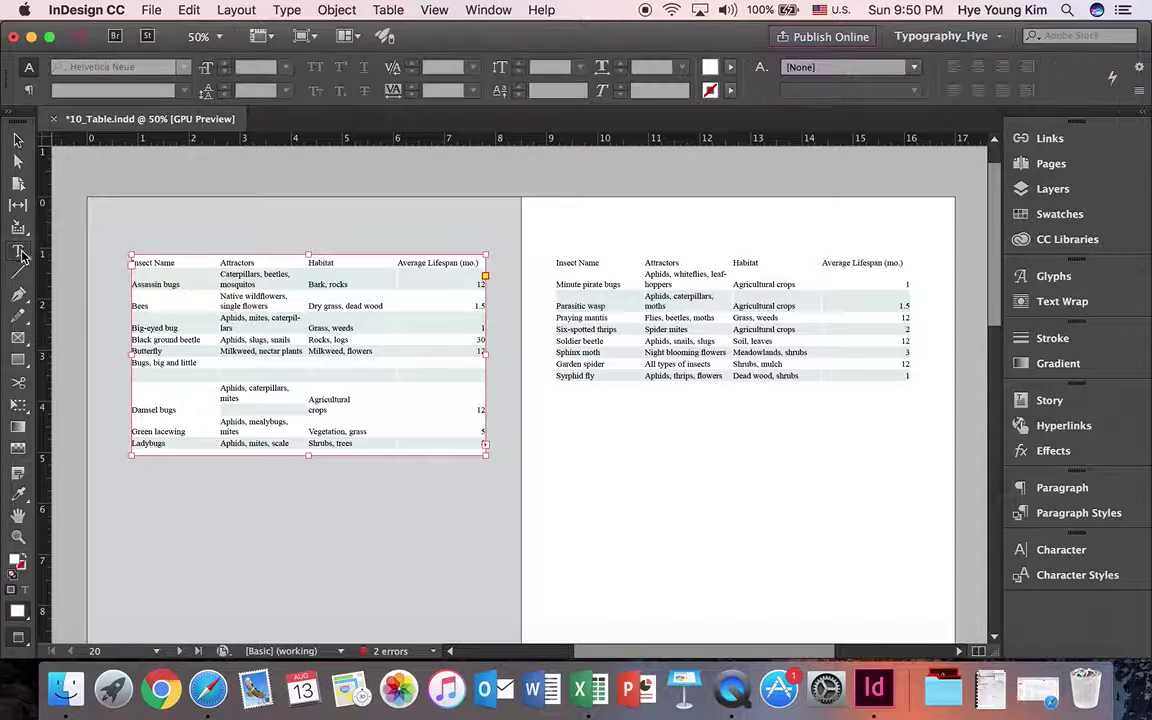
pyautogui.click(256, 262)
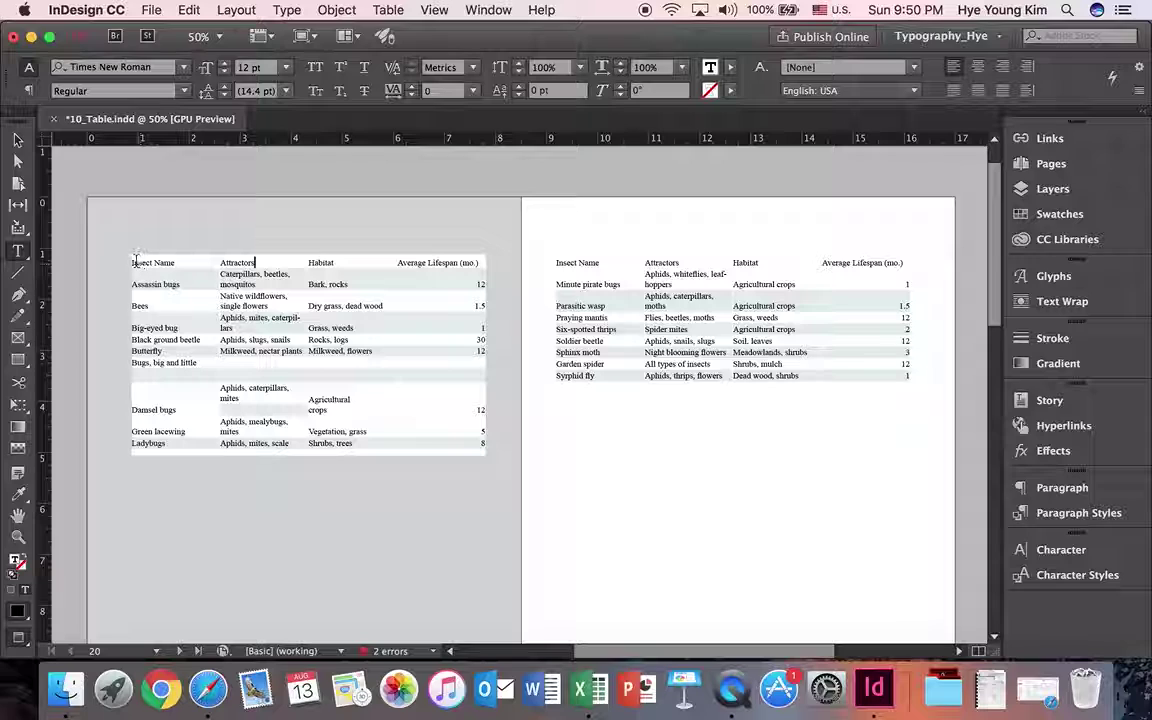
pyautogui.moveTo(134, 262); pyautogui.dragTo(200, 263)
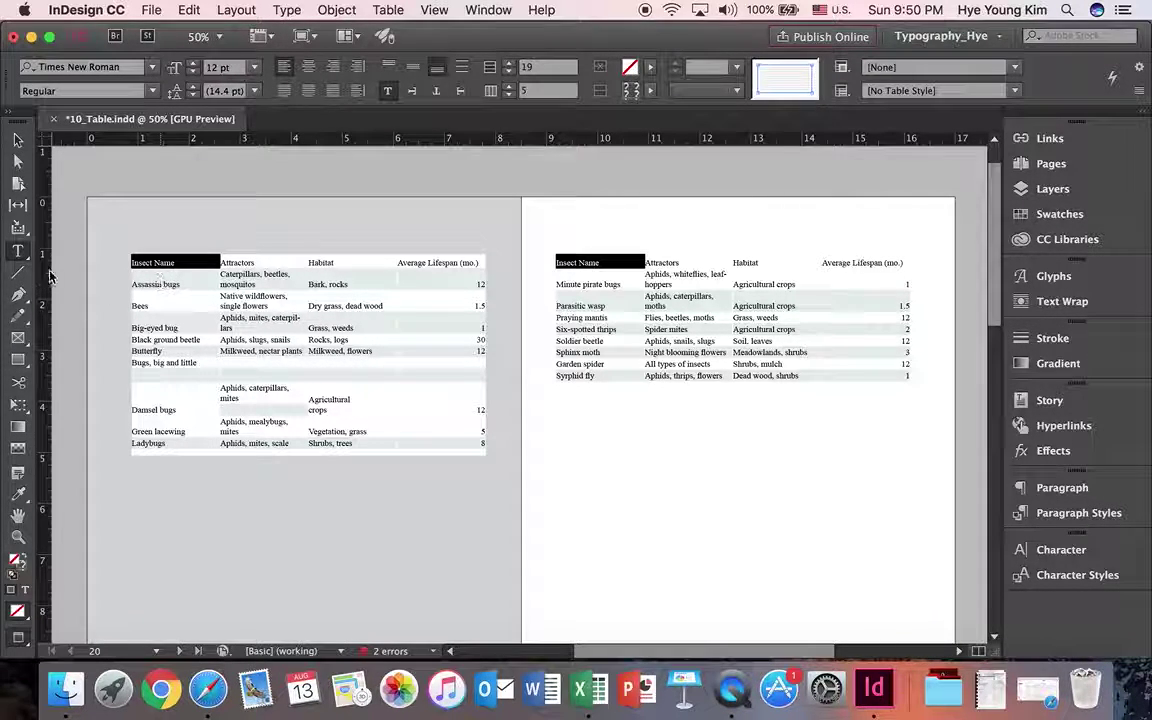
pyautogui.tripleClick(168, 285)
pyautogui.click(150, 262)
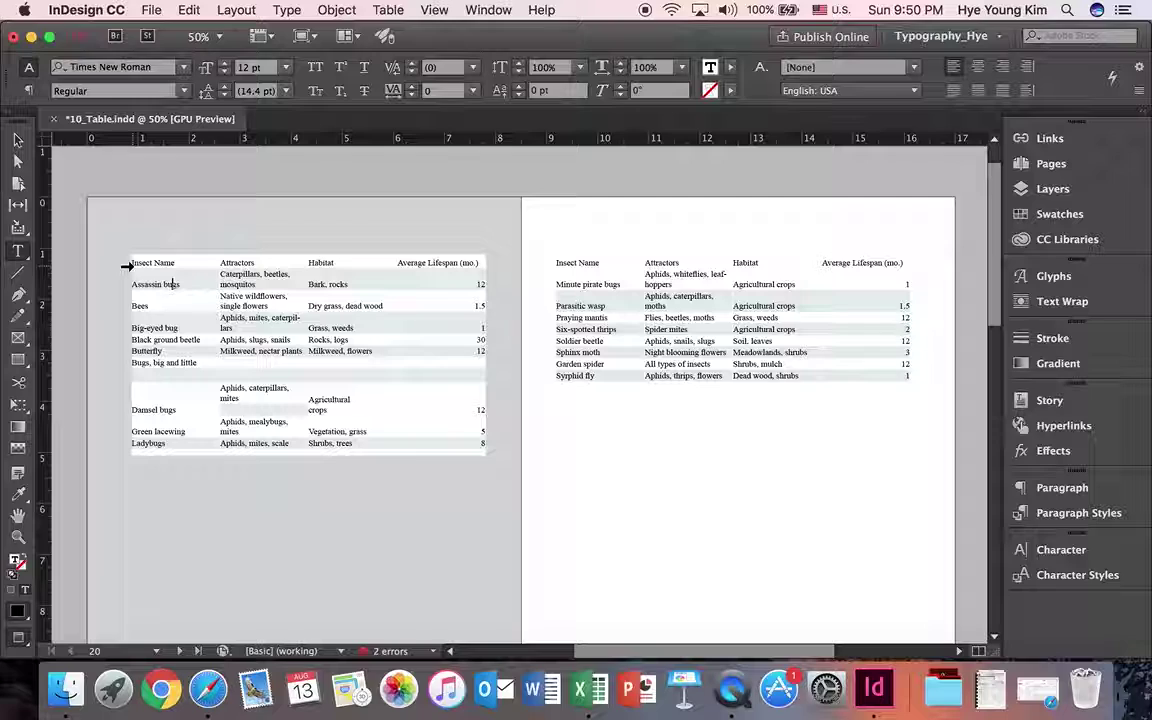
pyautogui.press('Escape')
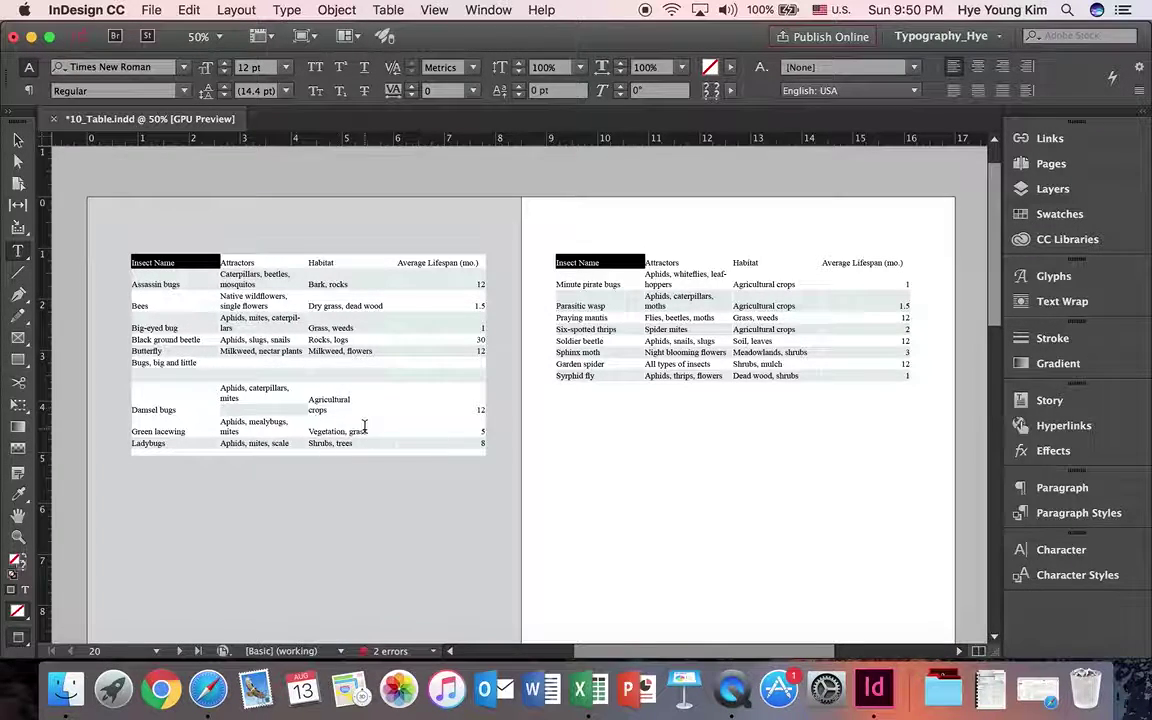
pyautogui.moveTo(483, 443); pyautogui.dragTo(98, 221)
pyautogui.moveTo(903, 376); pyautogui.dragTo(166, 232)
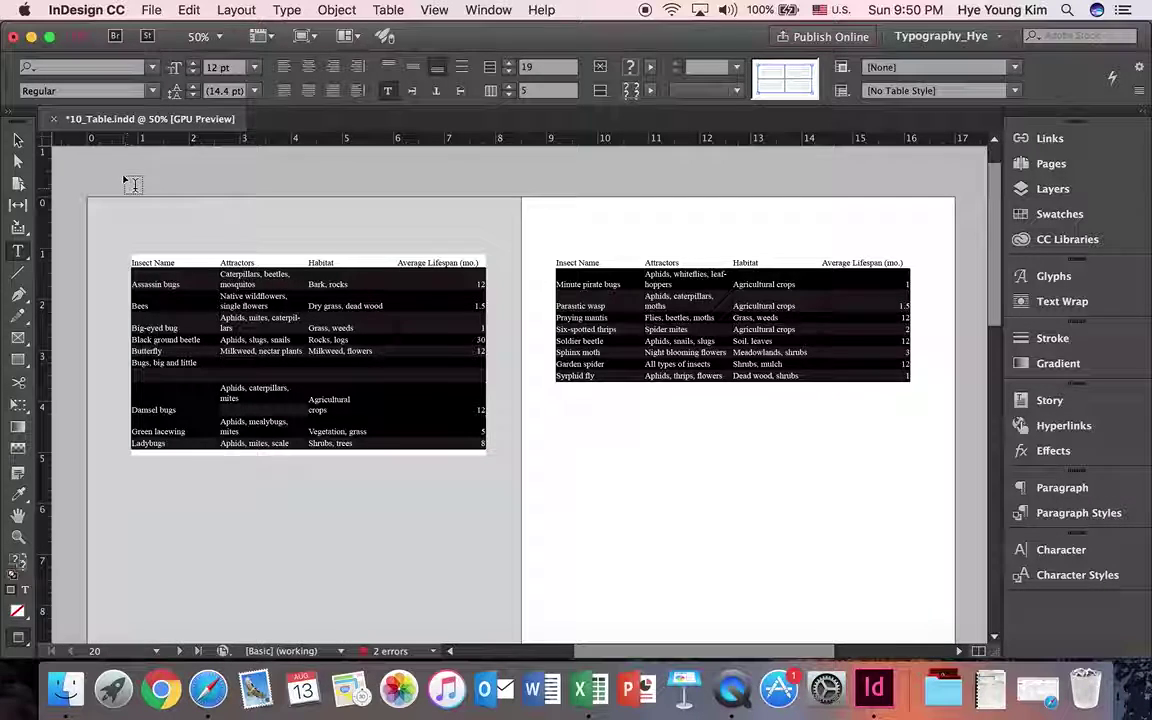
# Set the selected body cells' text to Myriad Pro Regular and center it
pyautogui.click(74, 66)
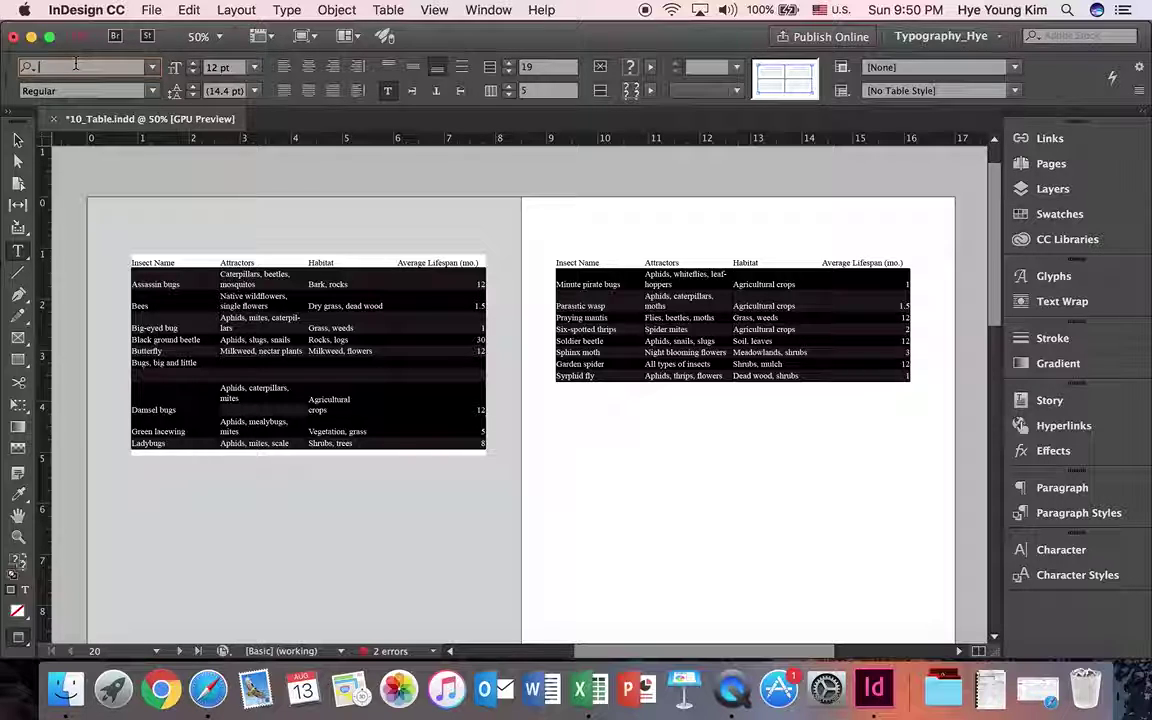
pyautogui.write(';m')
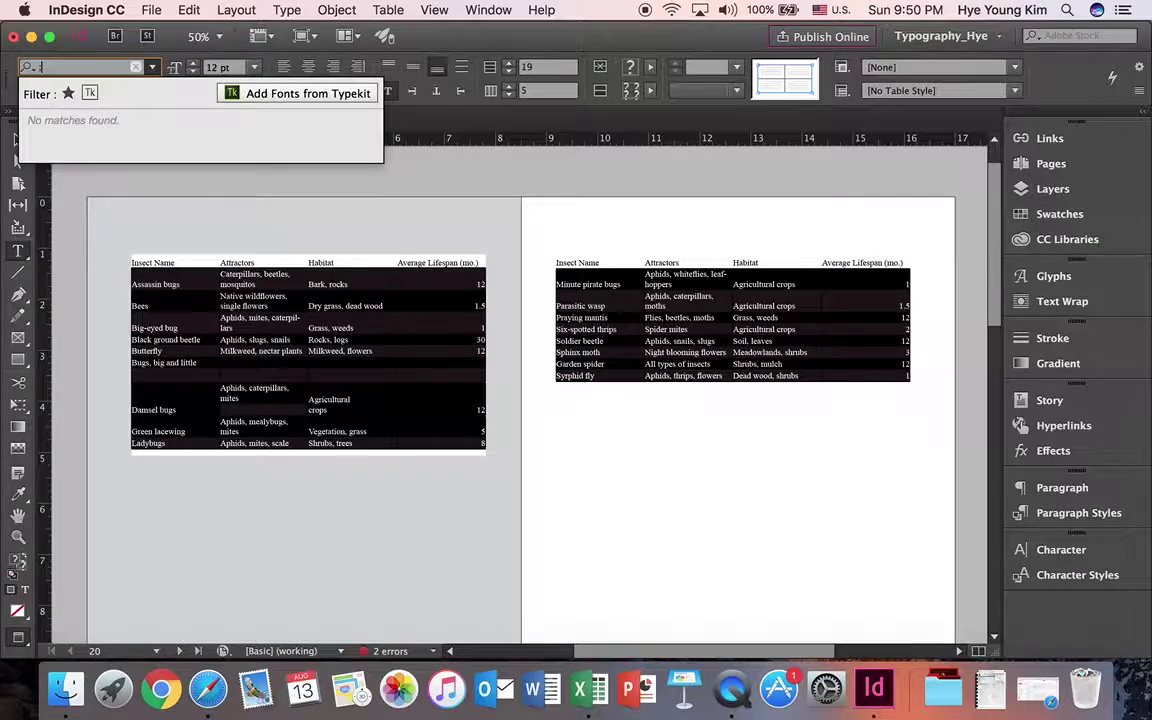
pyautogui.press('BackSpace')
pyautogui.press('BackSpace')
pyautogui.write('my')
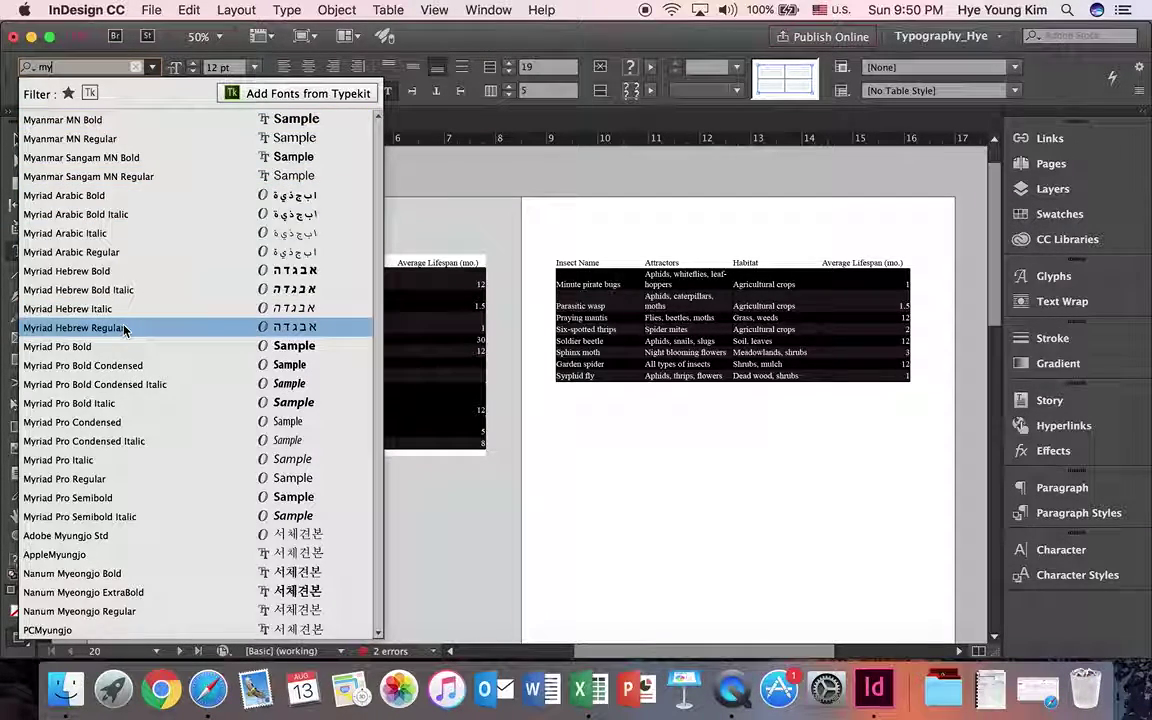
pyautogui.click(112, 480)
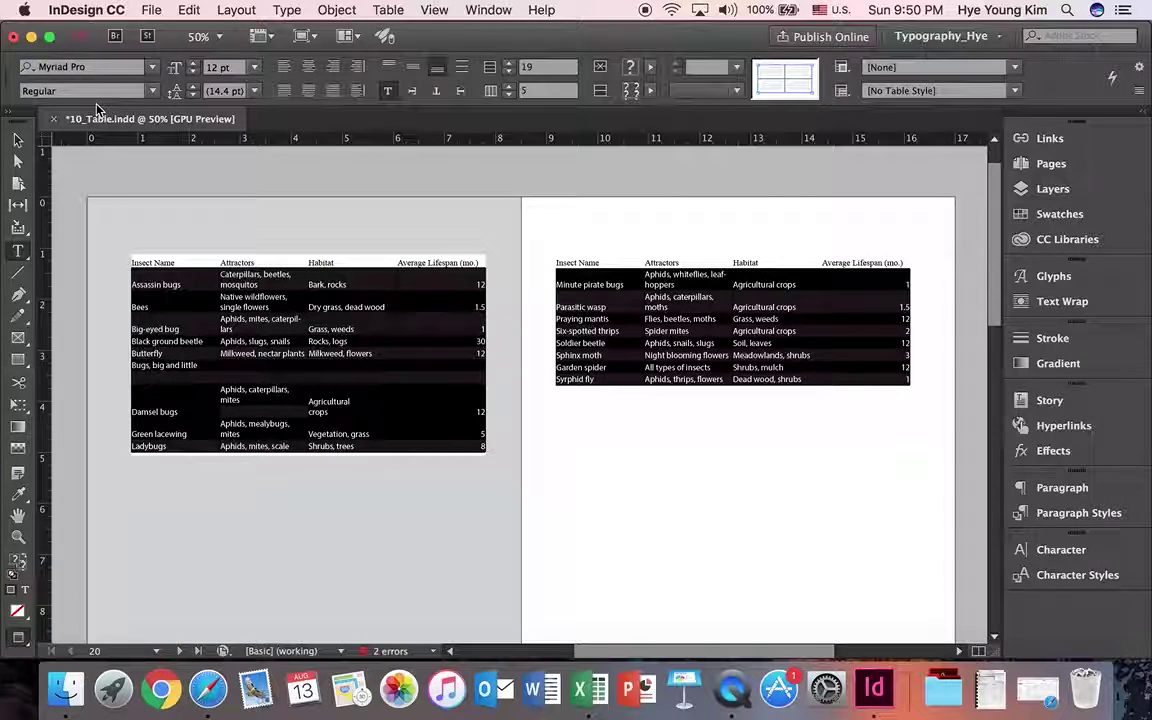
pyautogui.click(310, 73)
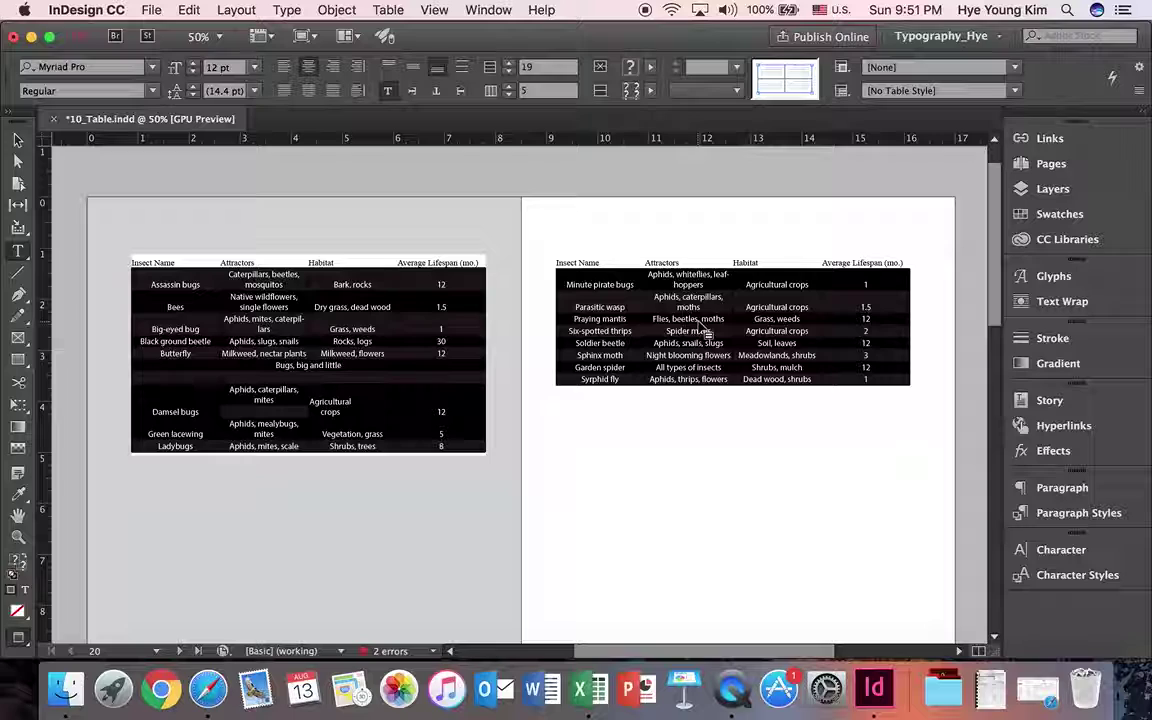
# Create a paragraph style named Table_Body from the selected body text's formatting
pyautogui.click(1097, 515)
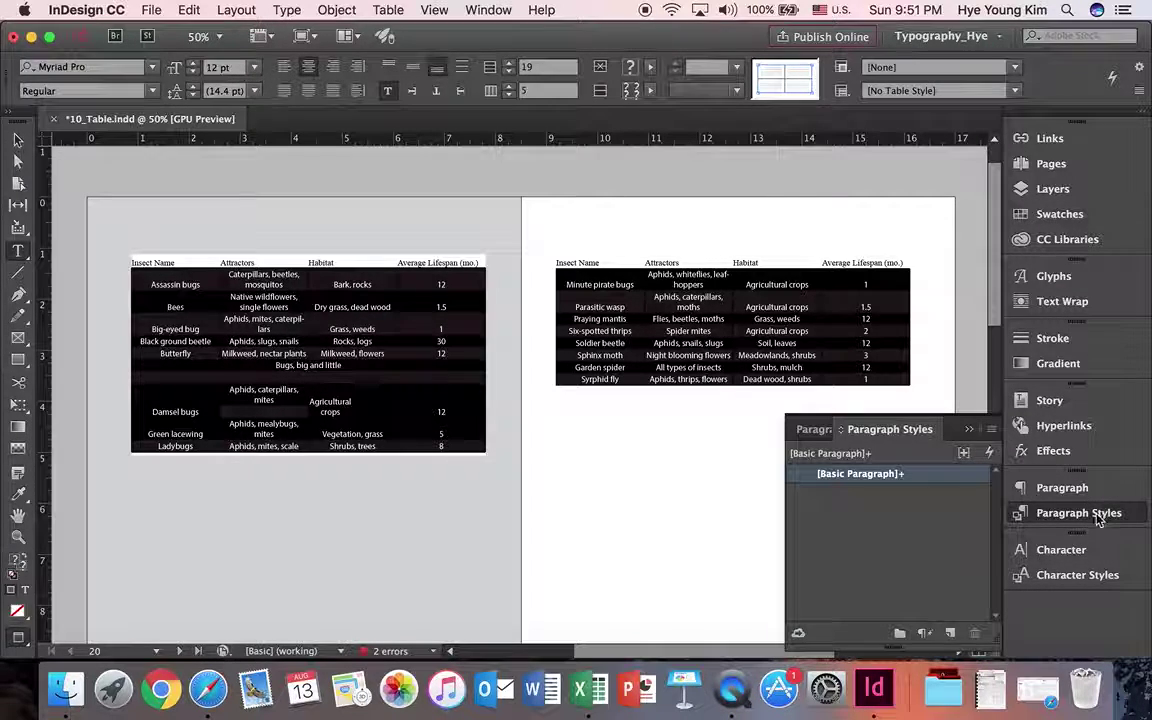
pyautogui.click(989, 430)
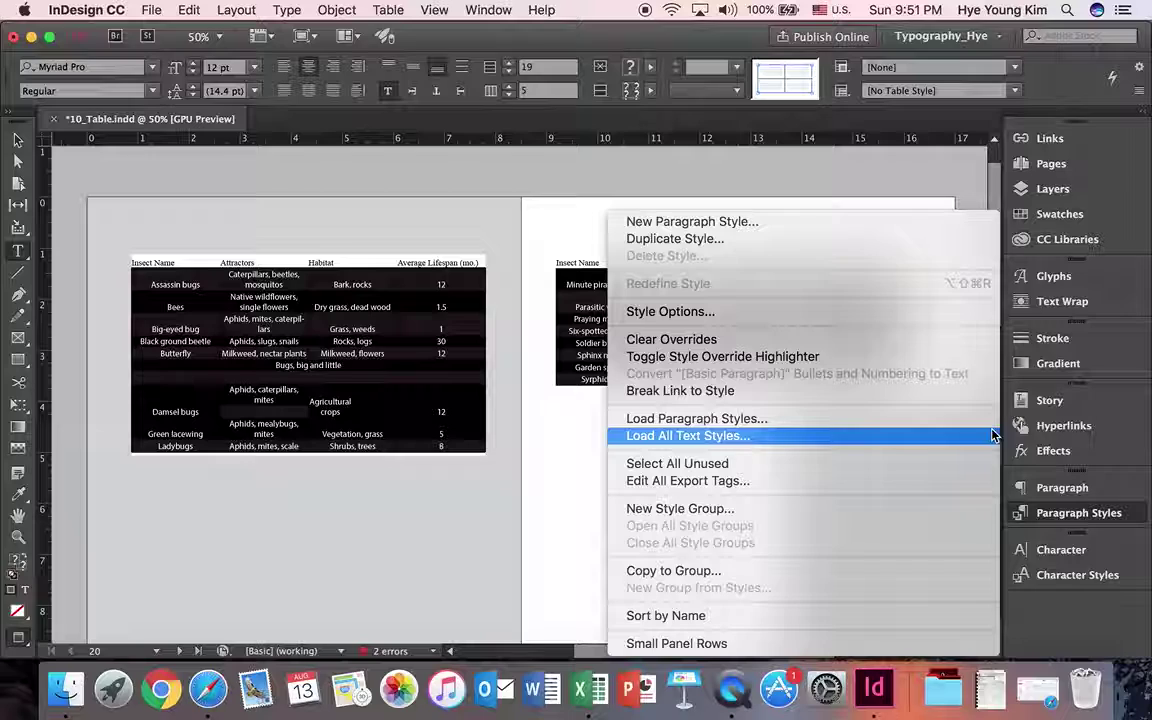
pyautogui.click(748, 222)
pyautogui.write('Table')
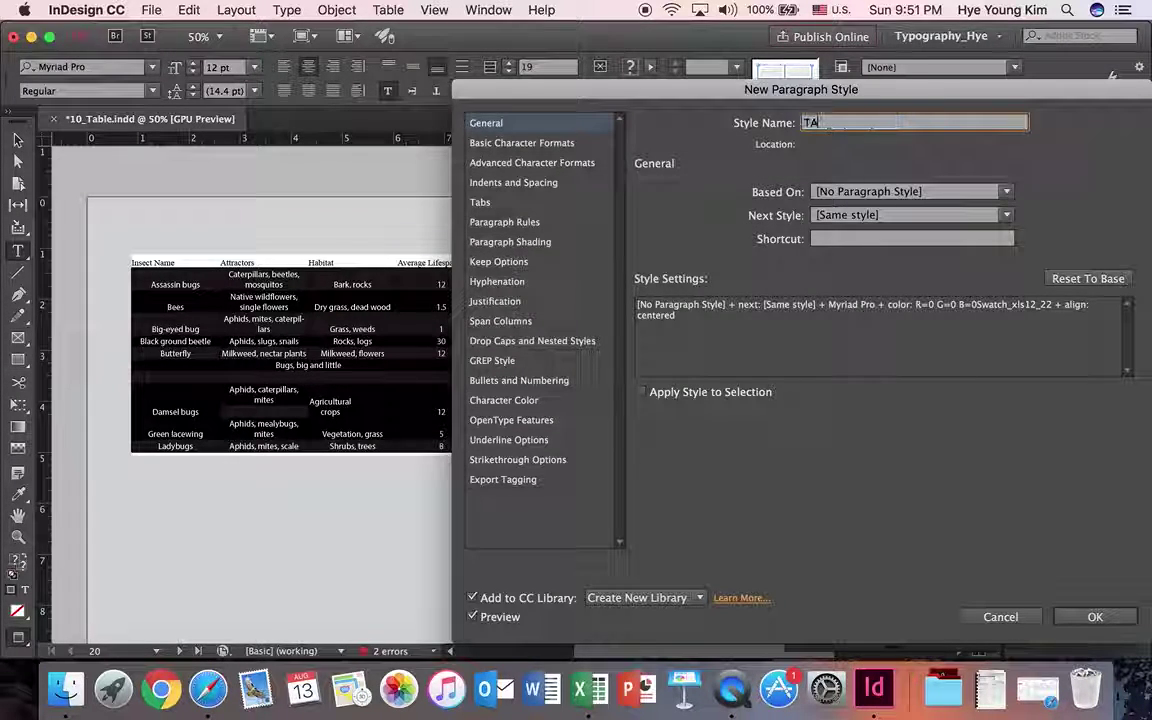
pyautogui.press('BackSpace')
pyautogui.press('BackSpace')
pyautogui.press('BackSpace')
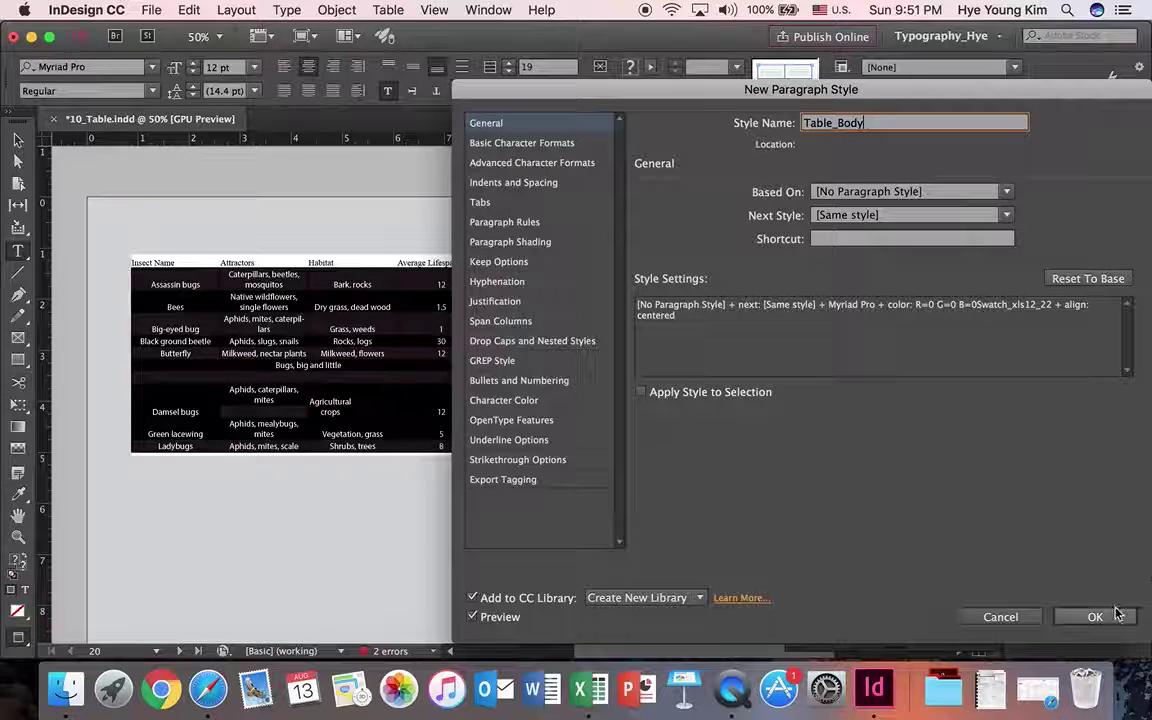
pyautogui.click(1095, 616)
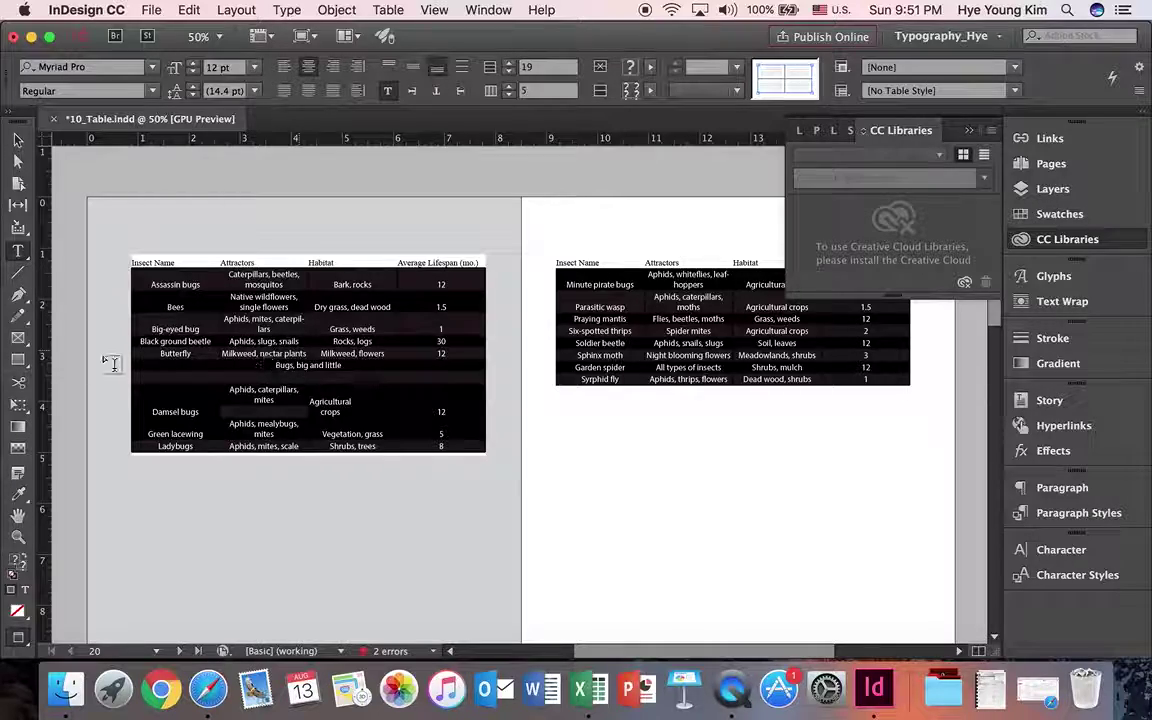
# Select the whole header row and set its text to Myriad Pro Bold Condensed
pyautogui.click(18, 251)
pyautogui.click(278, 324)
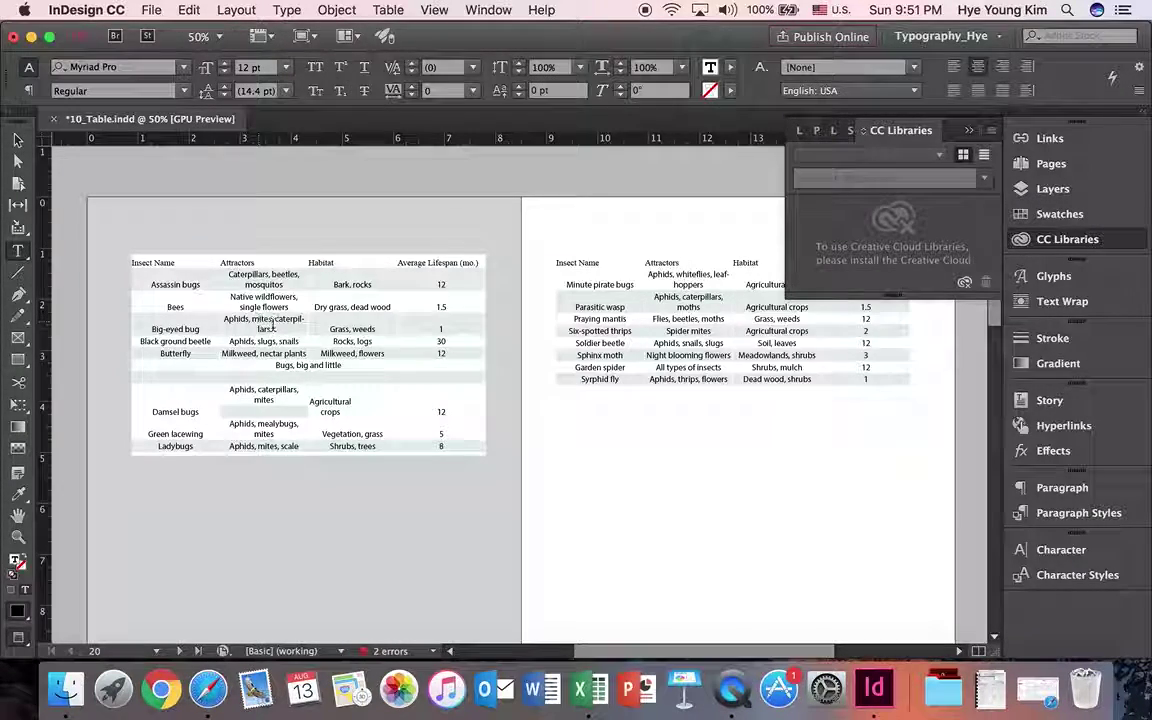
pyautogui.moveTo(329, 328); pyautogui.dragTo(393, 360)
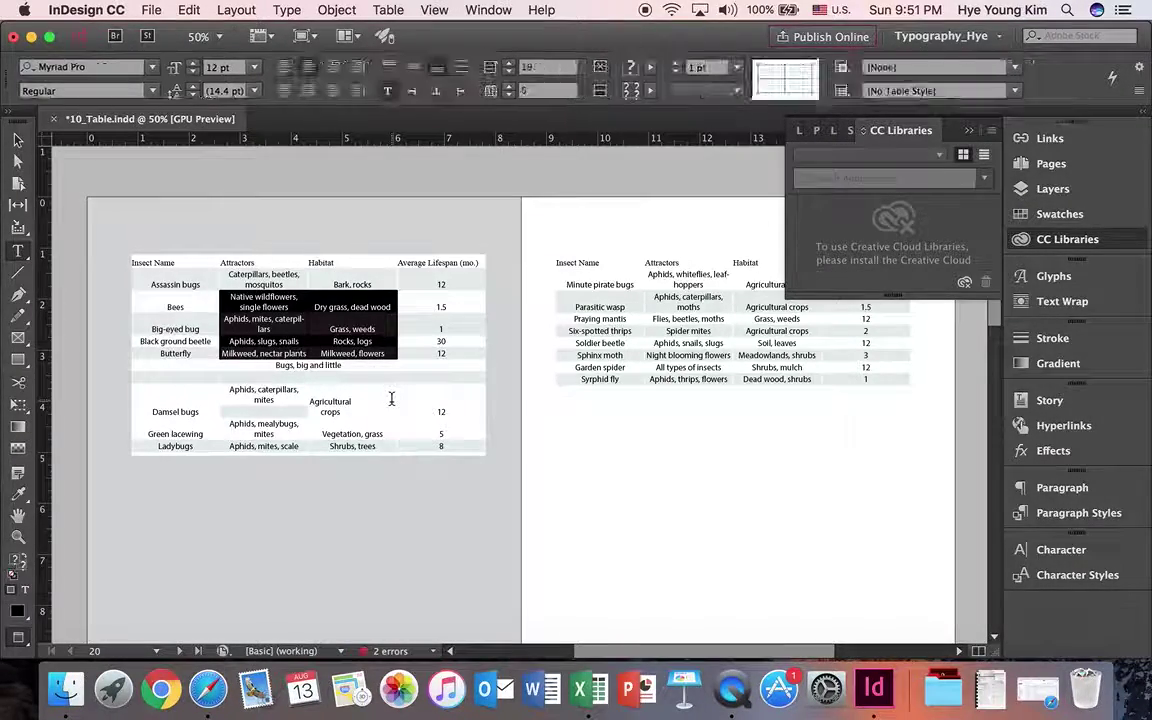
pyautogui.click(183, 261)
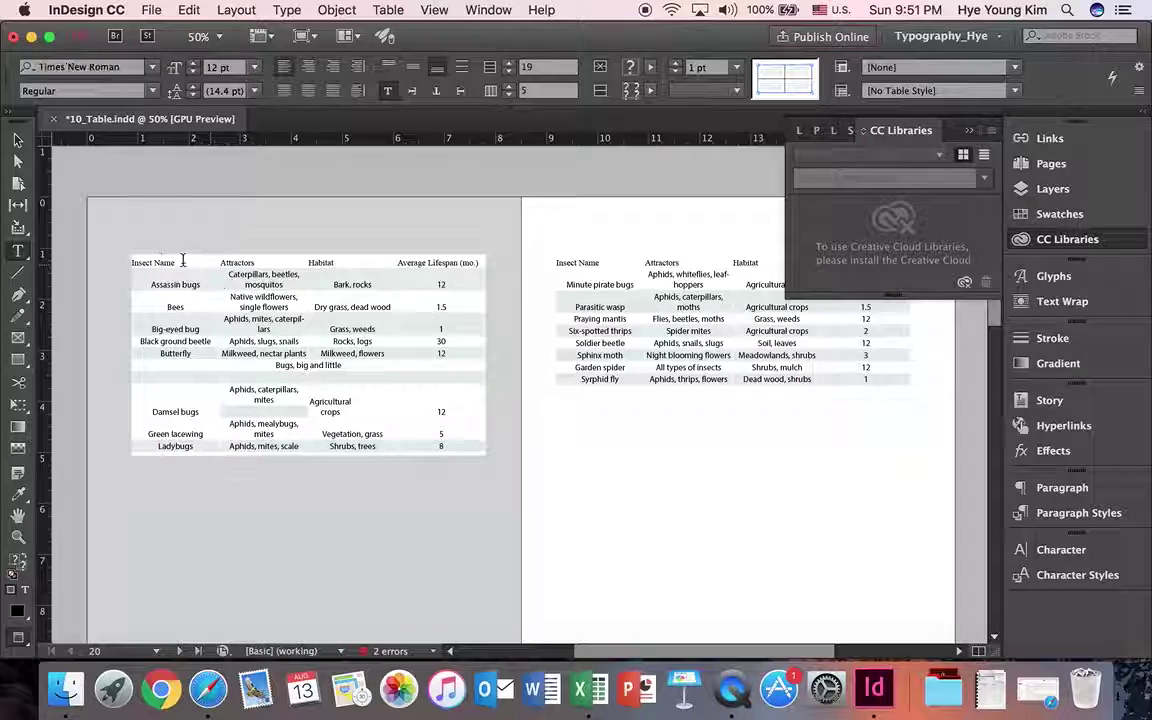
pyautogui.click(124, 262)
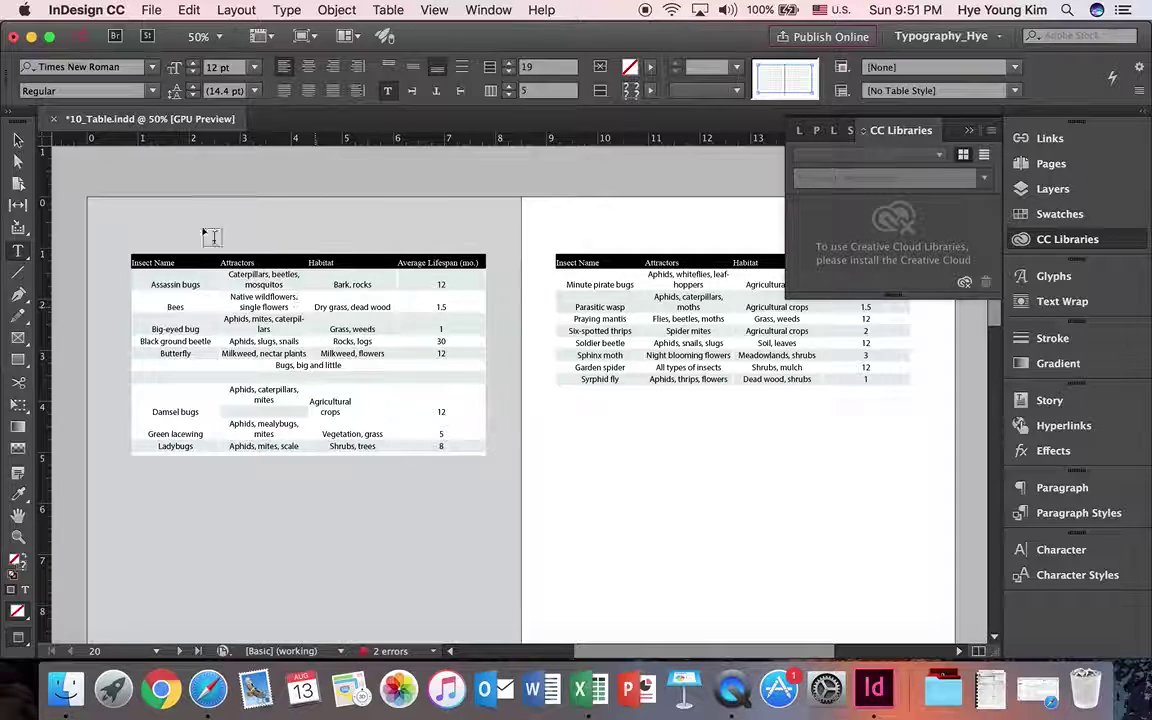
pyautogui.click(127, 70)
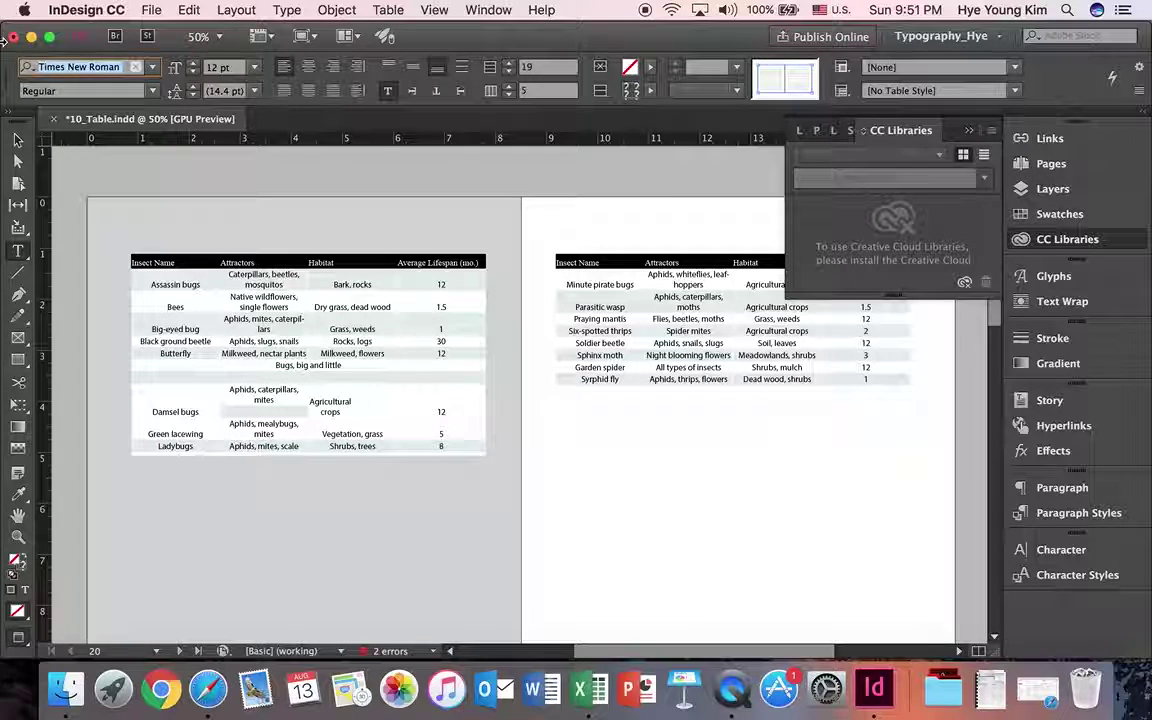
pyautogui.write('my')
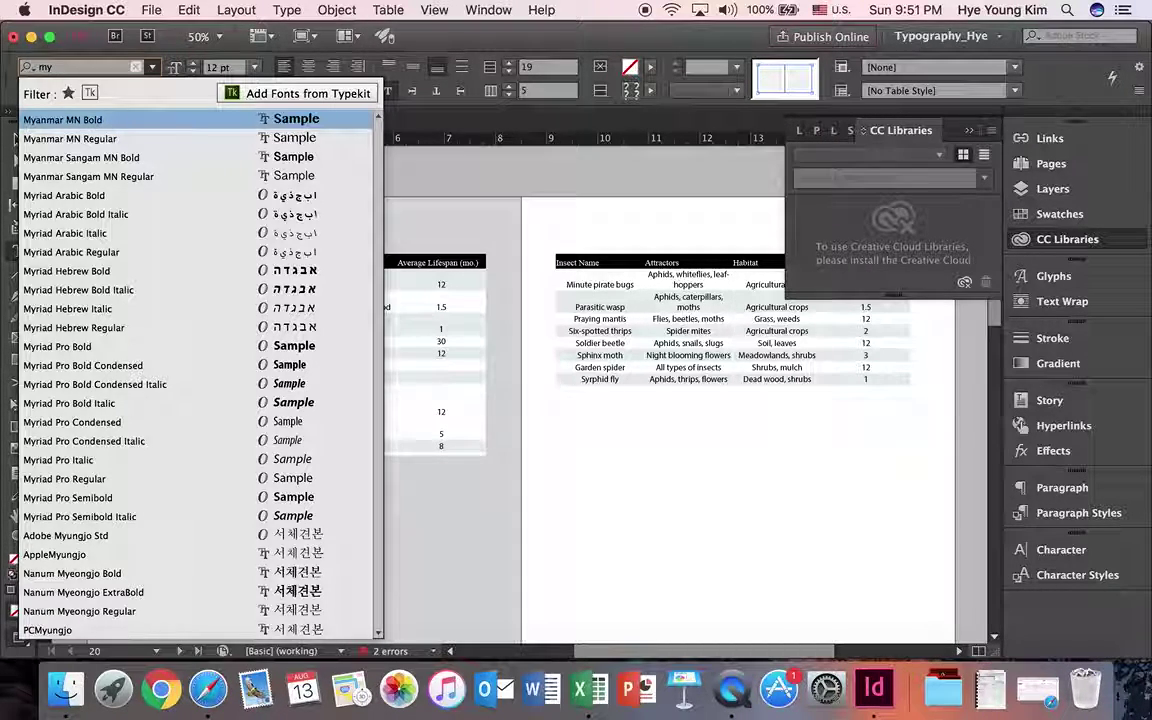
pyautogui.click(92, 370)
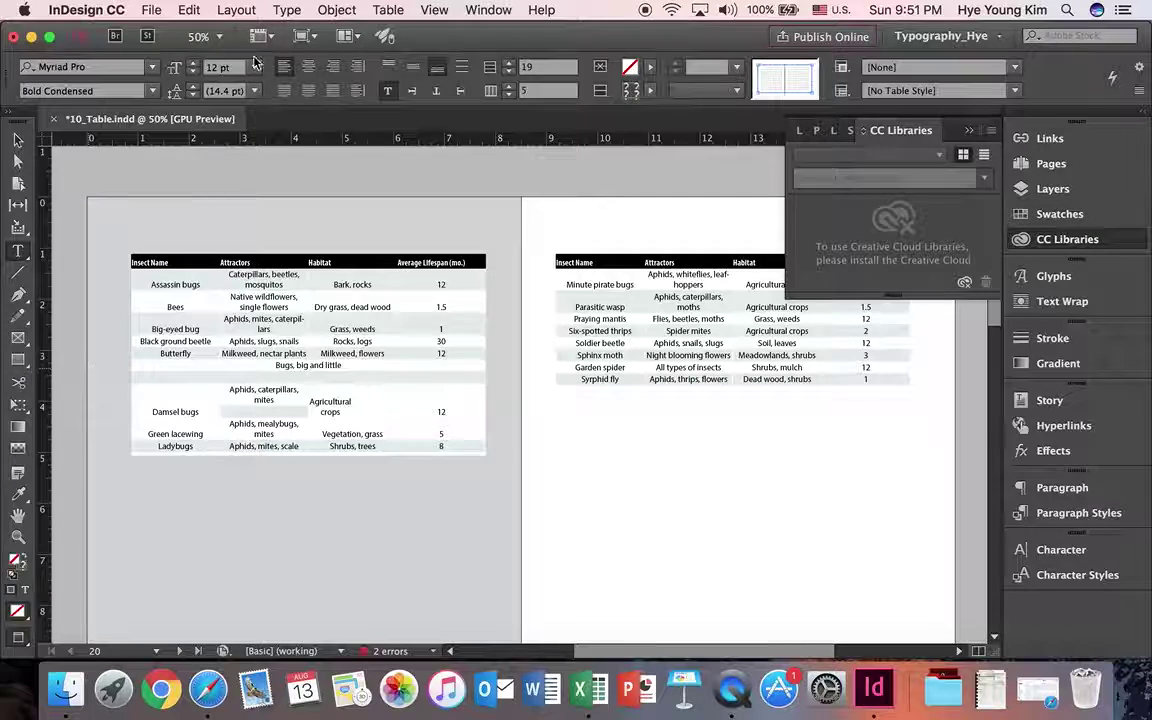
# Center the header row's text, set its size to 14 pt, and put away the CC Libraries display
pyautogui.click(307, 70)
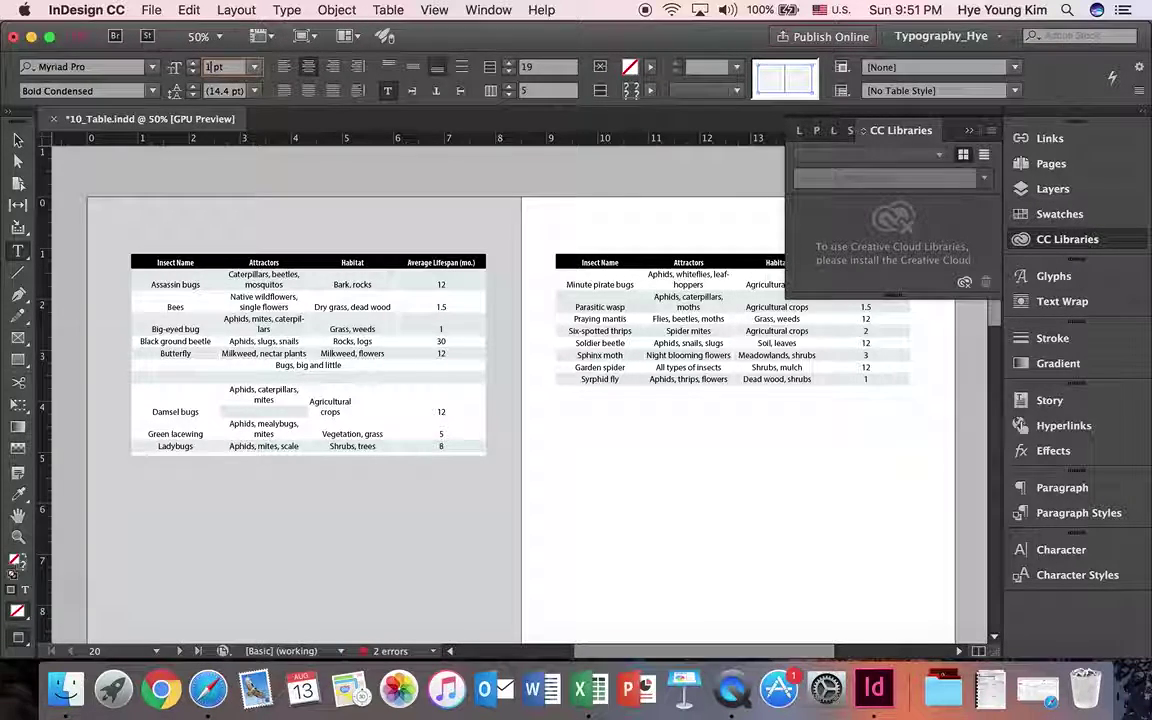
pyautogui.press('Return')
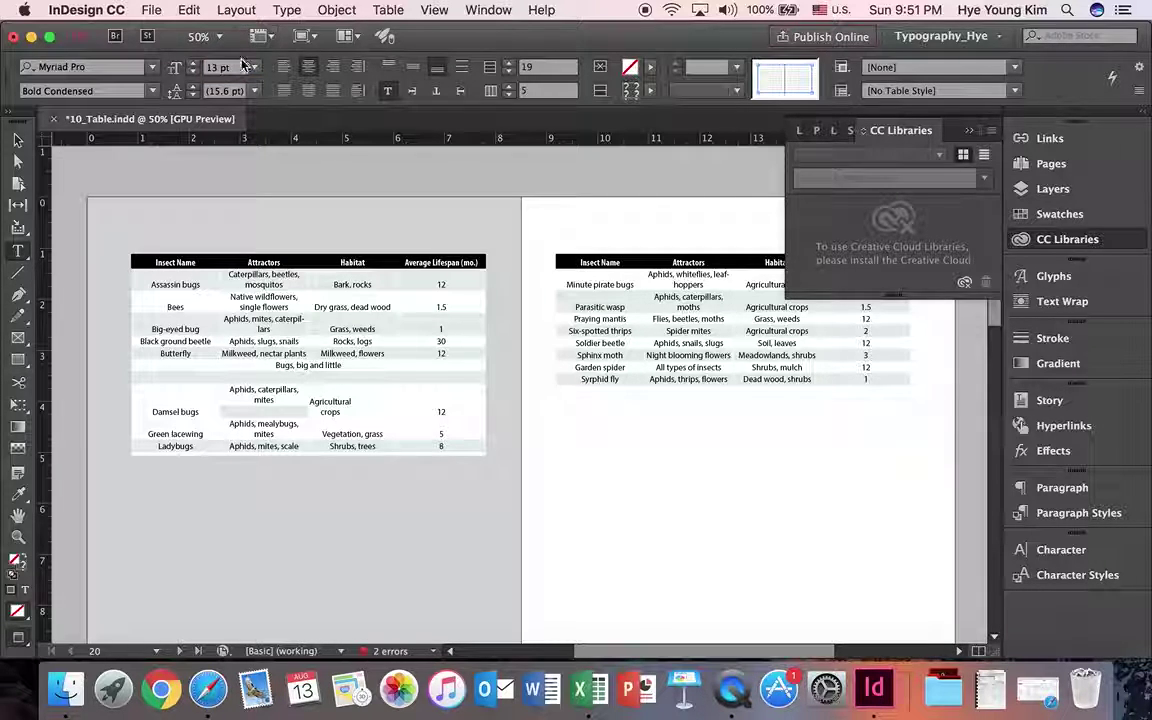
pyautogui.press('Return')
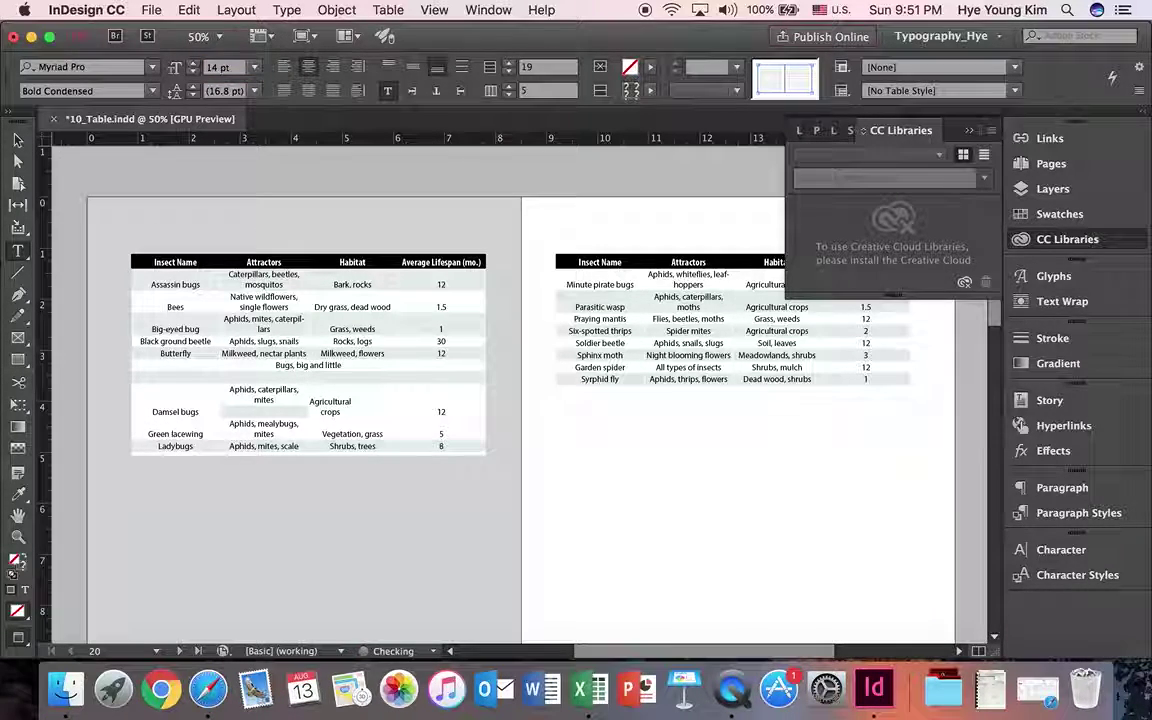
pyautogui.click(968, 133)
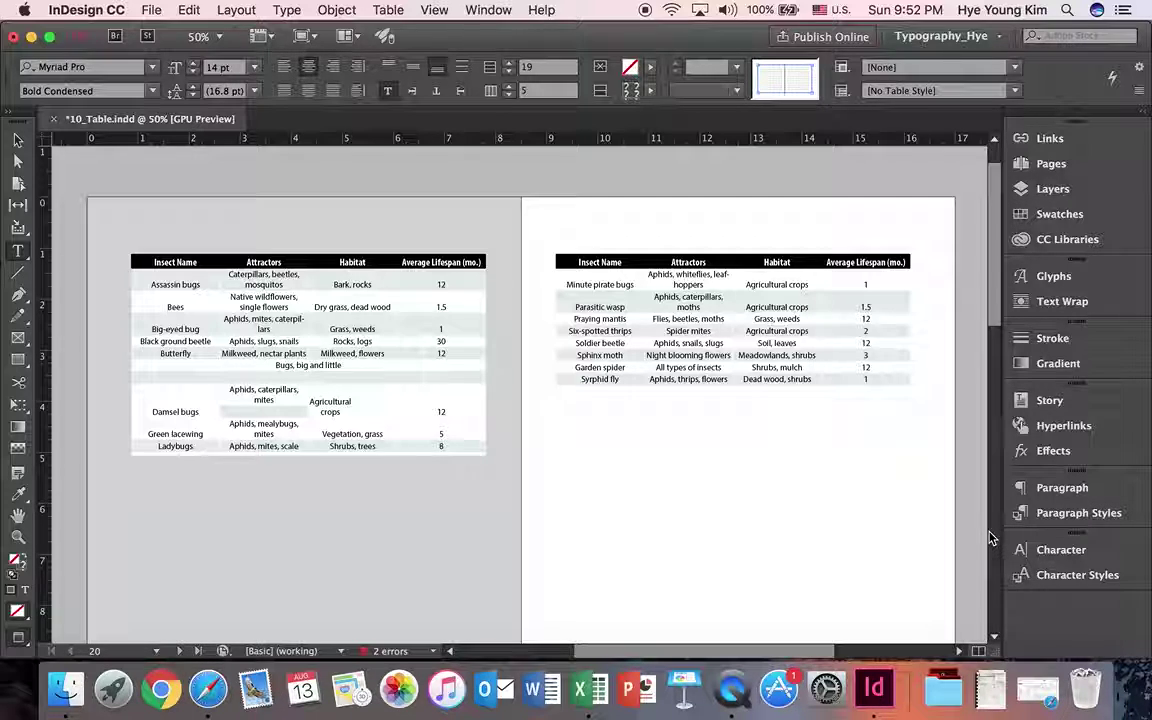
# Color the Insect Name header text with the dark blue swatch C=98 M=81 Y=35 K=24 and deselect it
pyautogui.click(188, 267)
pyautogui.tripleClick(172, 263)
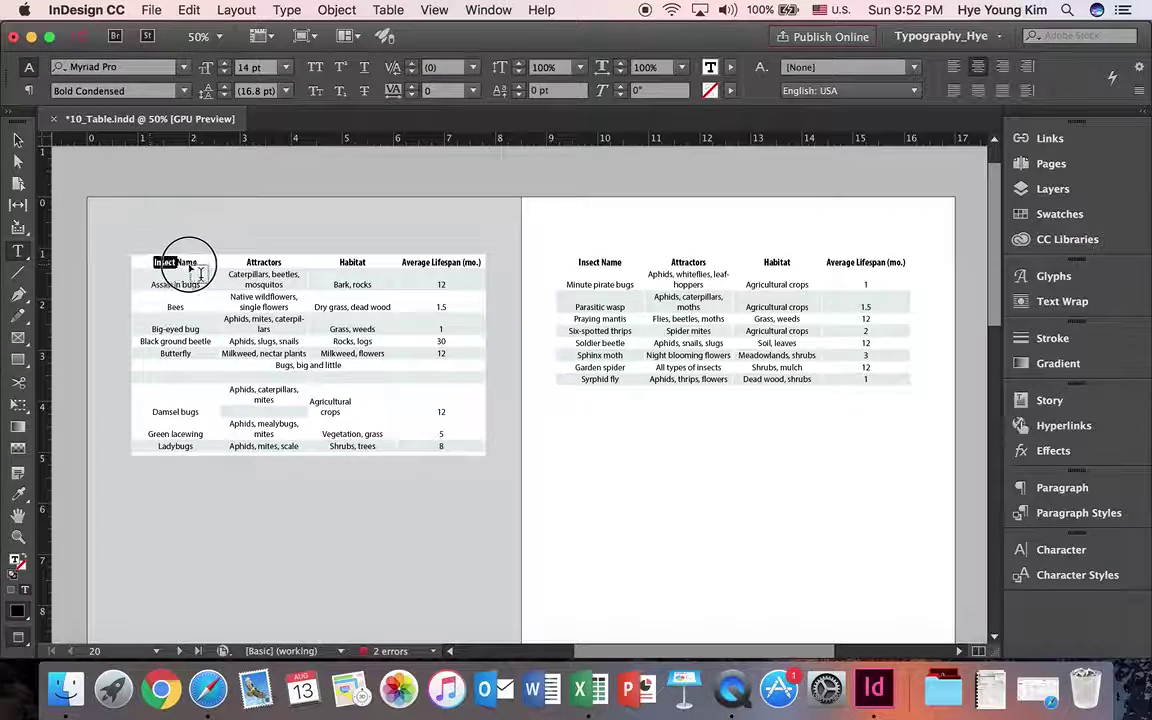
pyautogui.click(731, 68)
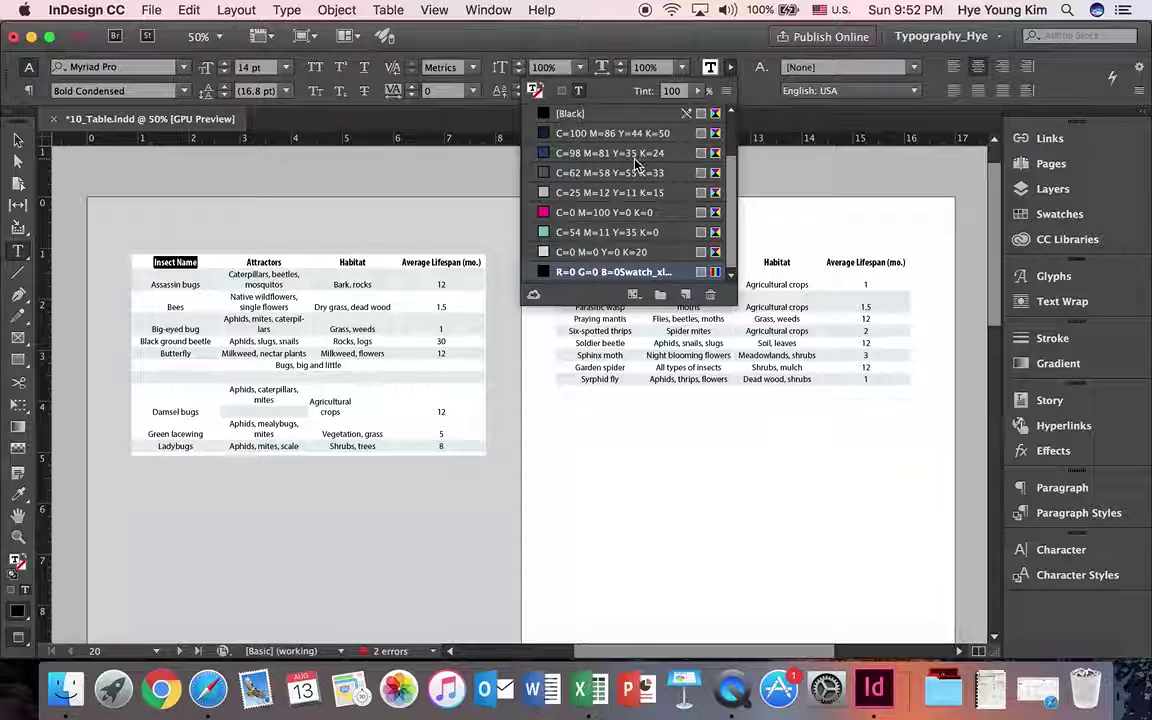
pyautogui.click(597, 157)
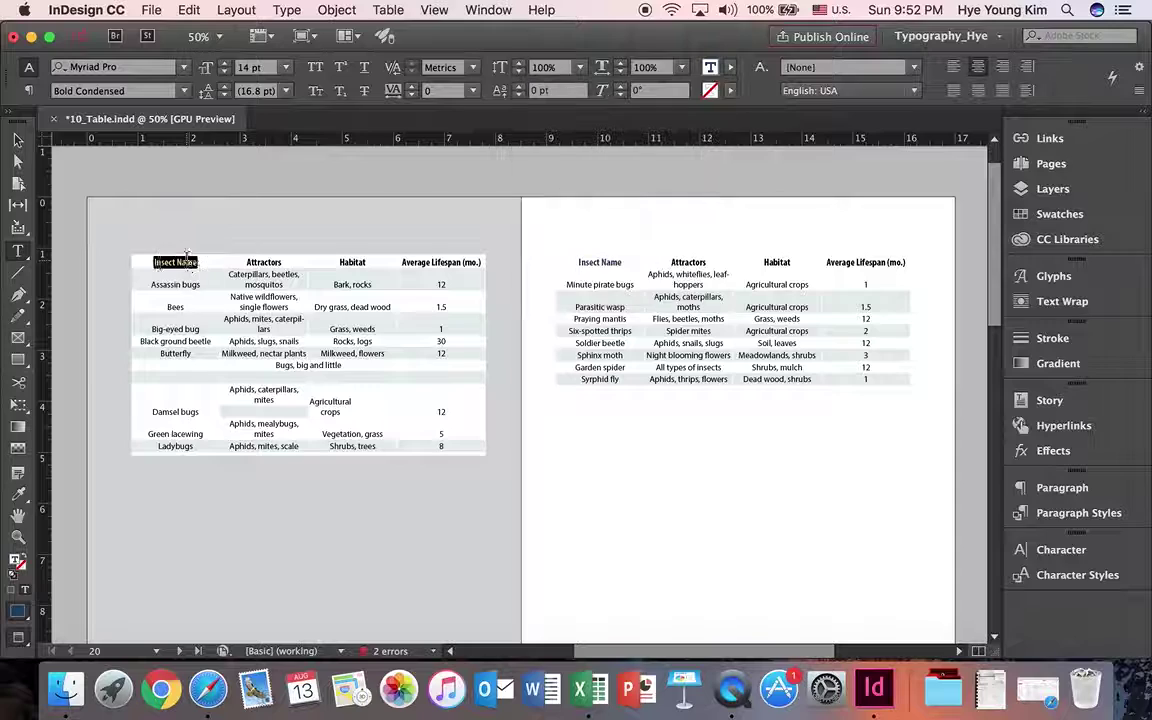
pyautogui.moveTo(154, 261); pyautogui.dragTo(197, 261)
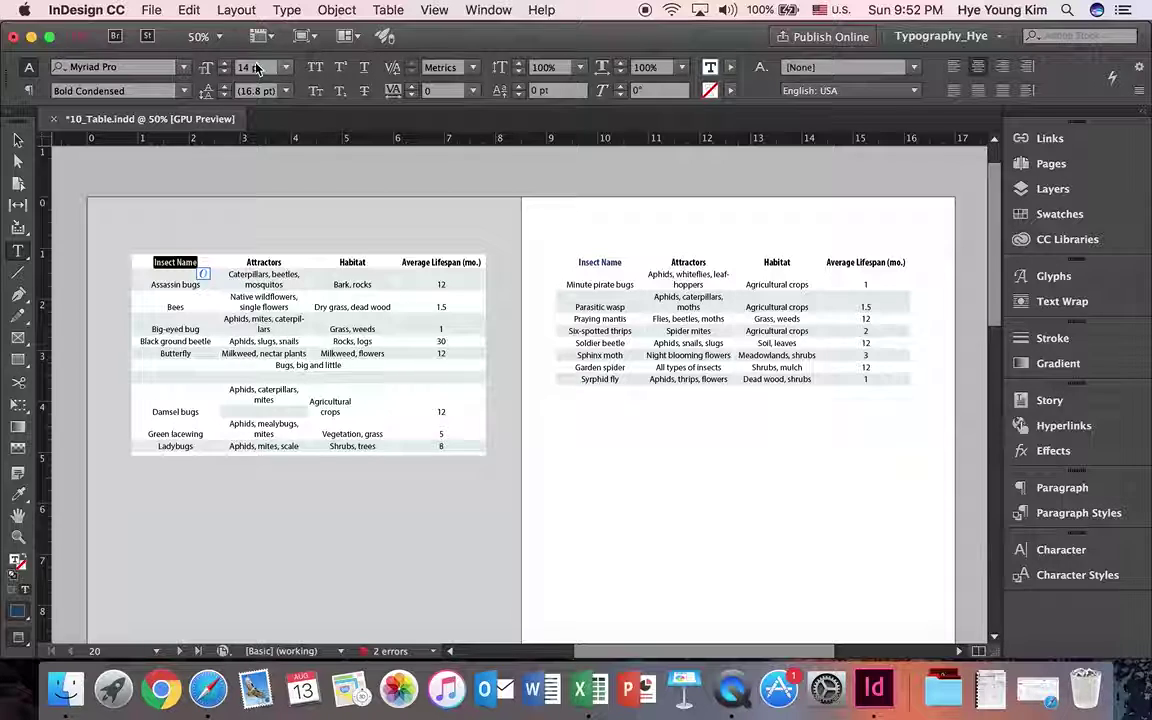
pyautogui.click(729, 69)
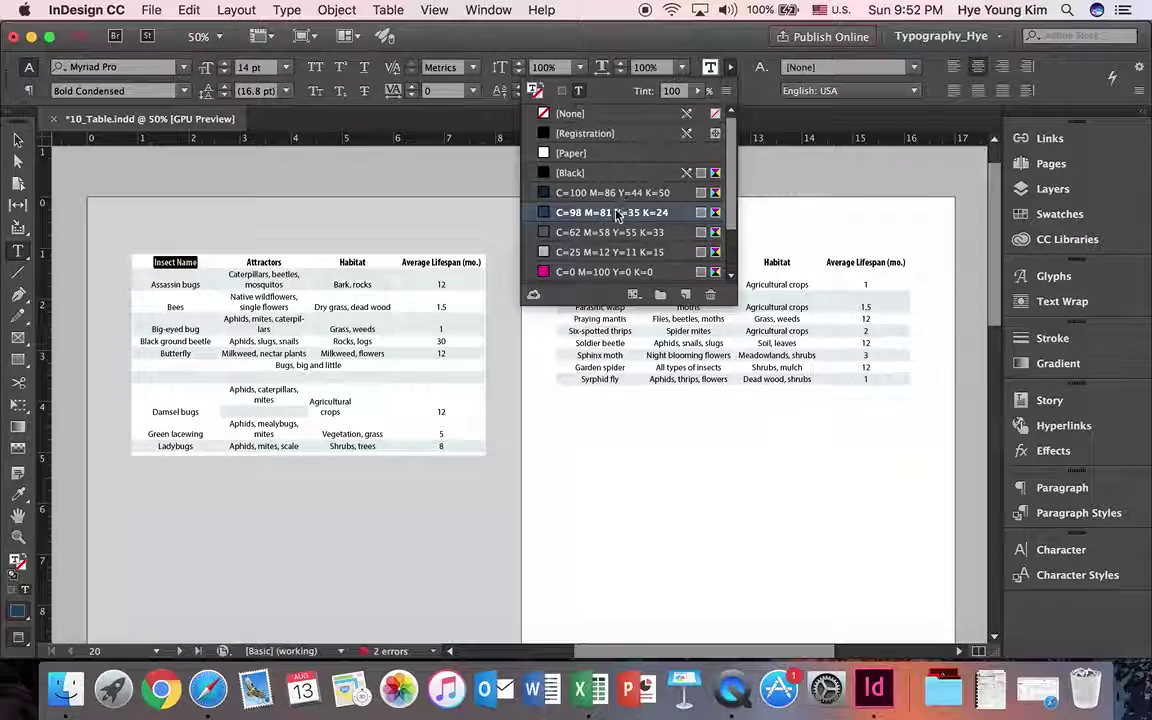
pyautogui.click(165, 258)
pyautogui.click(128, 257)
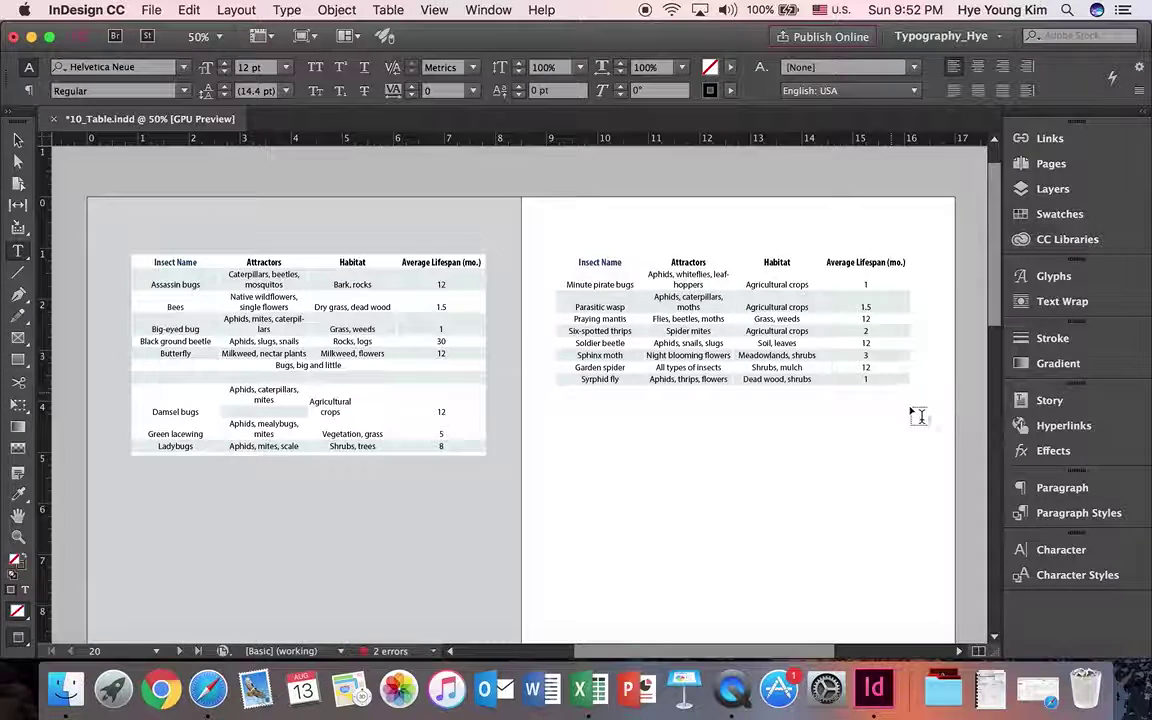
# Create a paragraph style named Table_Header from the formatting of the blue Insect Name header text
pyautogui.moveTo(174, 262)
pyautogui.mouseDown()
pyautogui.moveTo(205, 262)
pyautogui.moveTo(154, 262)
pyautogui.mouseUp()
pyautogui.click(205, 261)
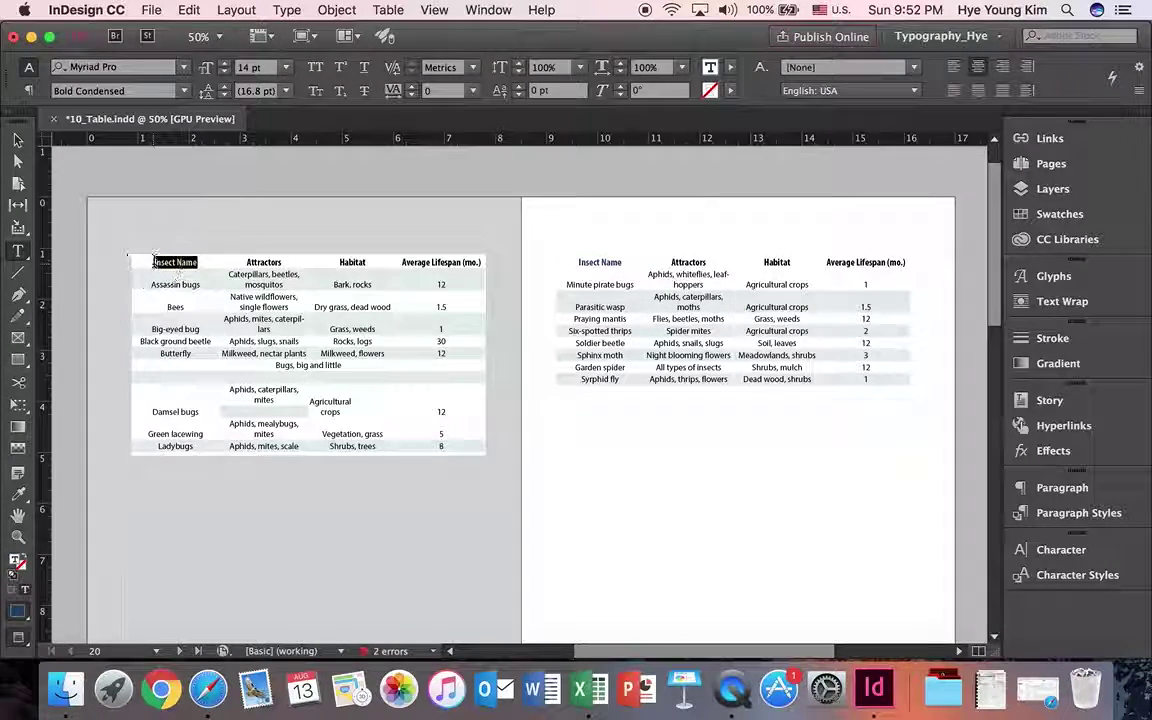
pyautogui.click(1052, 513)
pyautogui.click(990, 428)
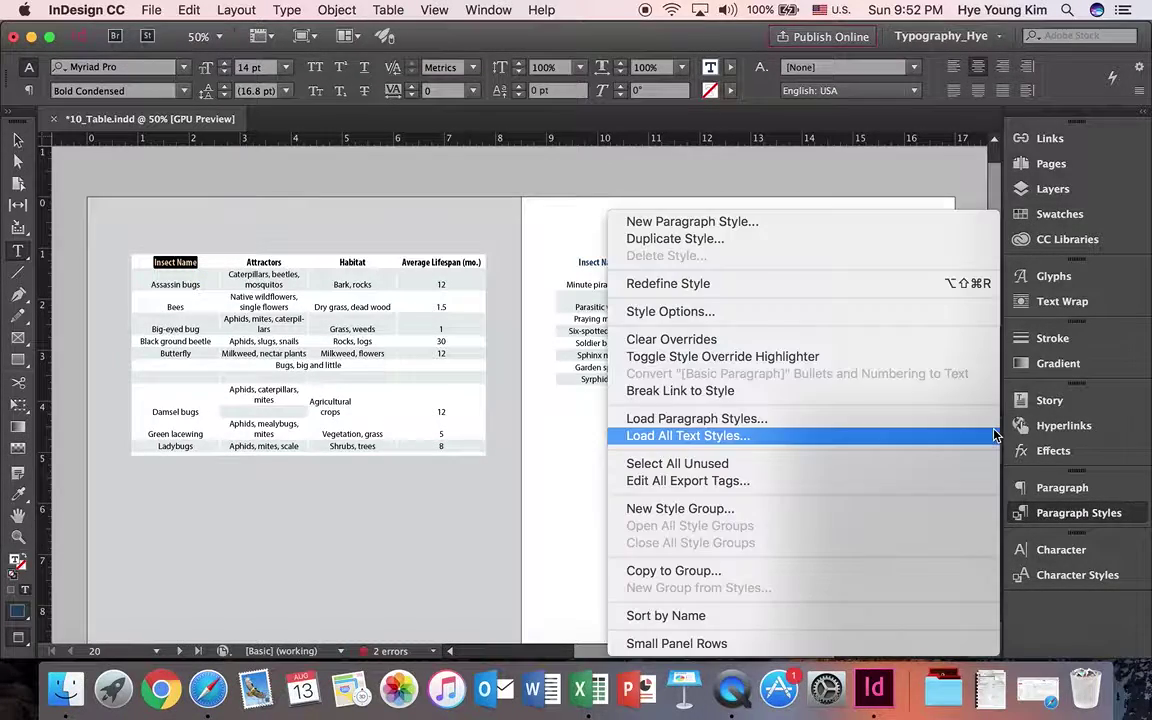
pyautogui.click(819, 222)
pyautogui.write('Table_')
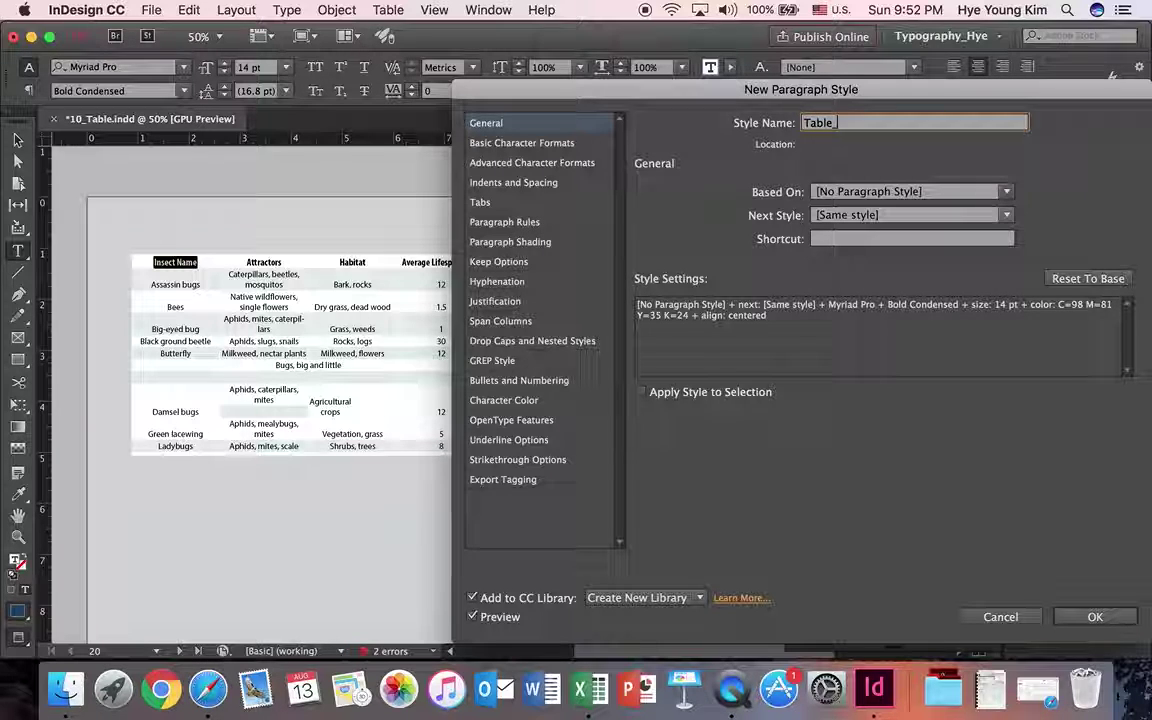
pyautogui.write('Header')
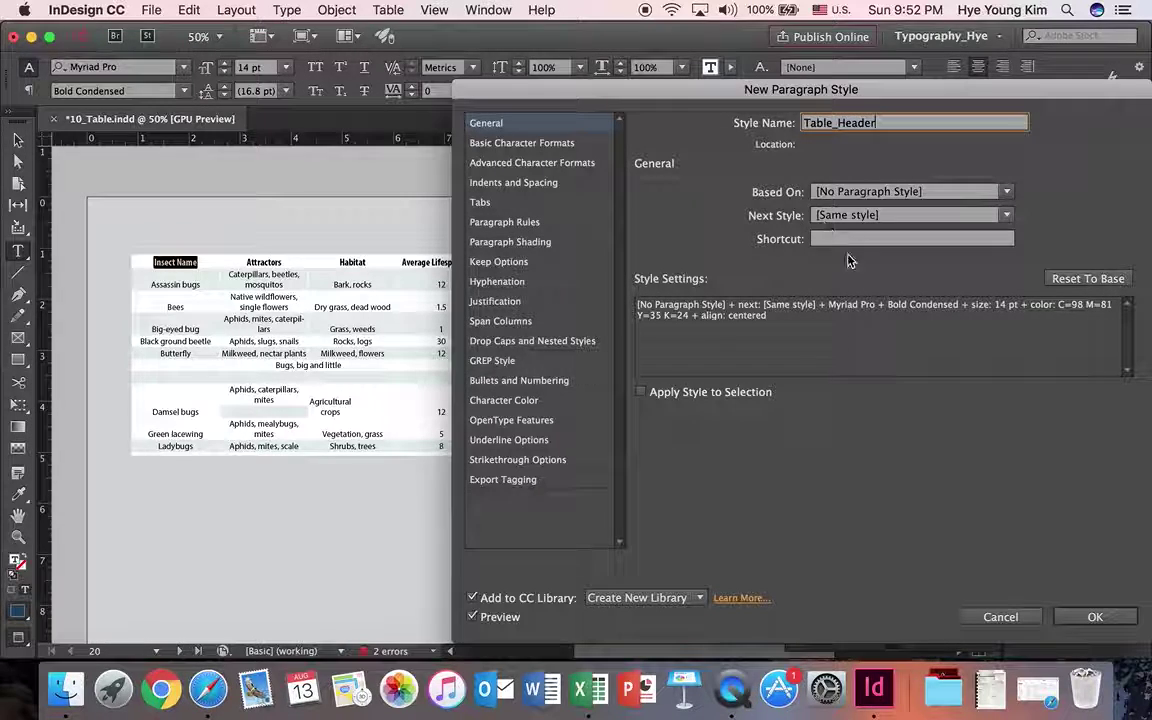
pyautogui.click(1093, 617)
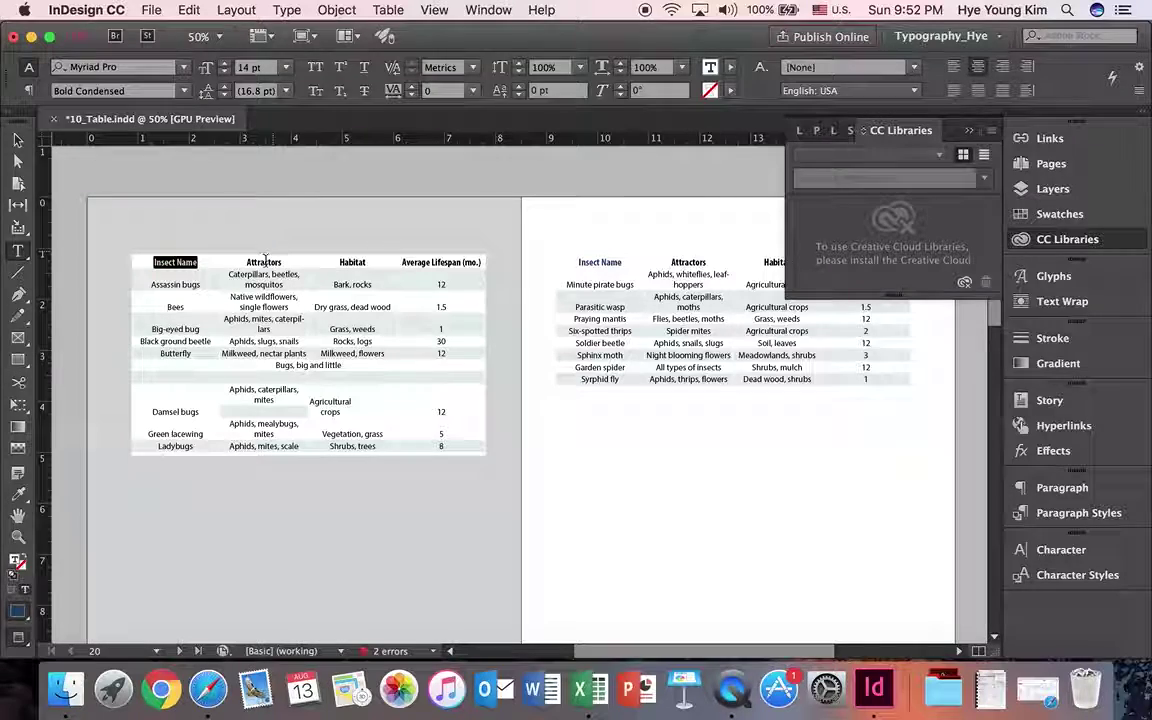
# Apply the Table_Header paragraph style to the whole header row, clear its overrides, and deselect the row
pyautogui.click(157, 262)
pyautogui.click(660, 287)
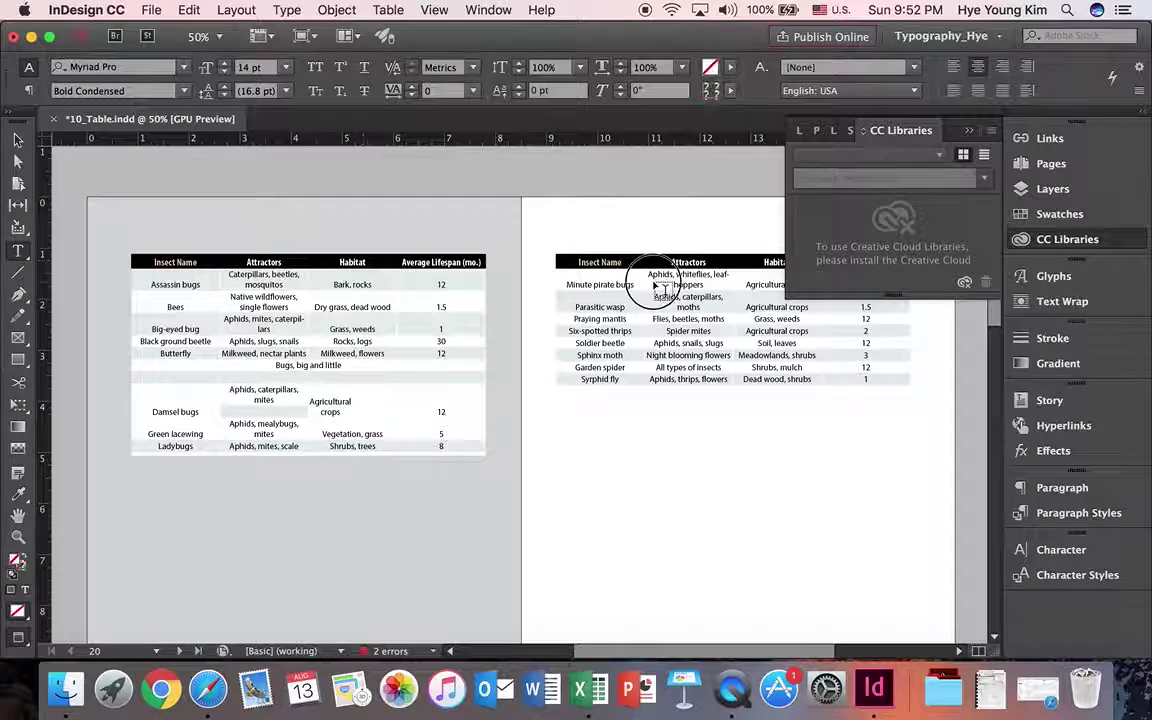
pyautogui.click(1014, 512)
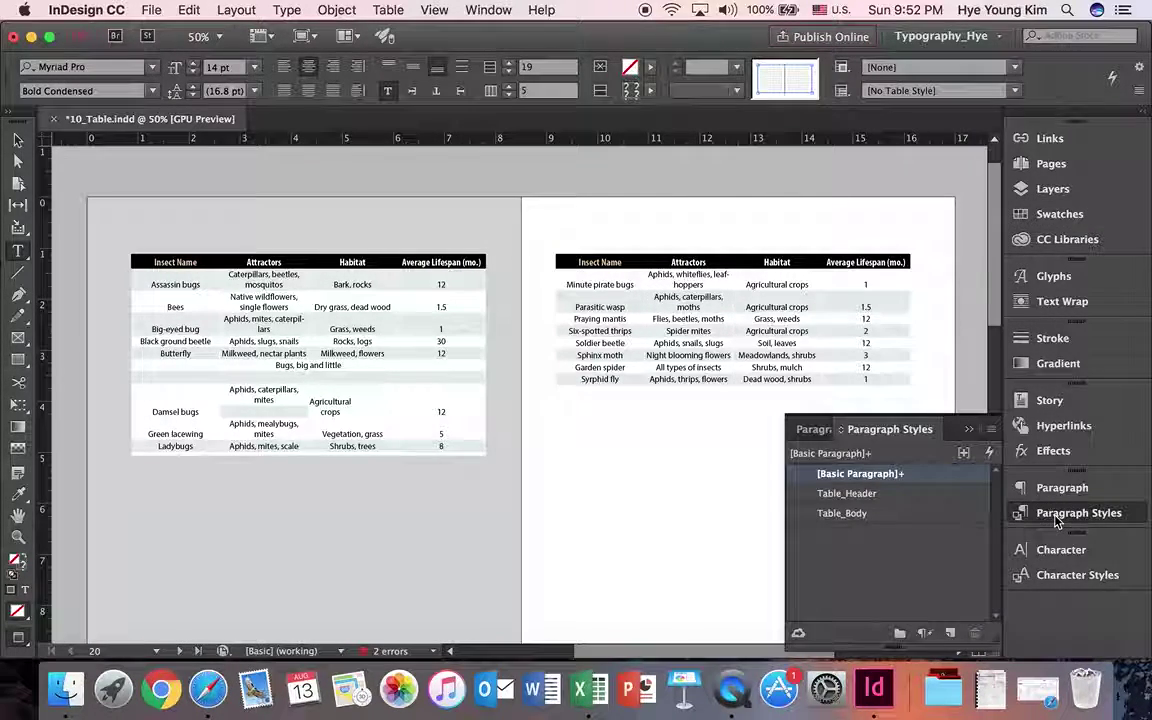
pyautogui.click(864, 500)
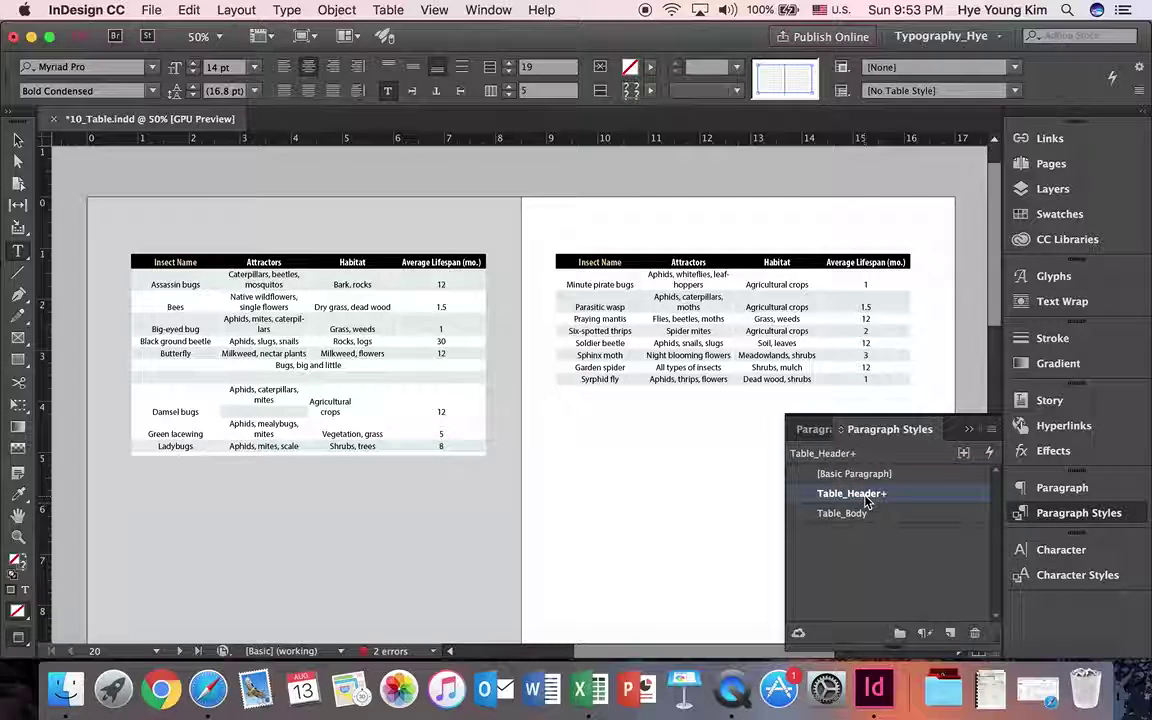
pyautogui.click(993, 430)
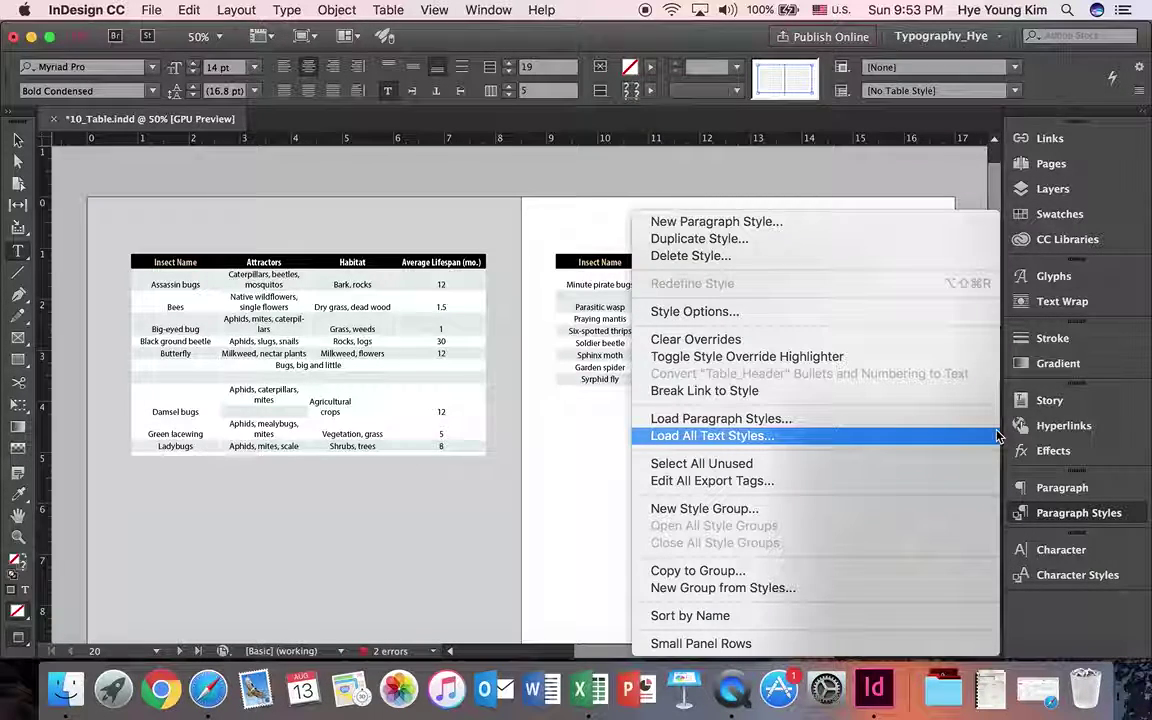
pyautogui.click(808, 341)
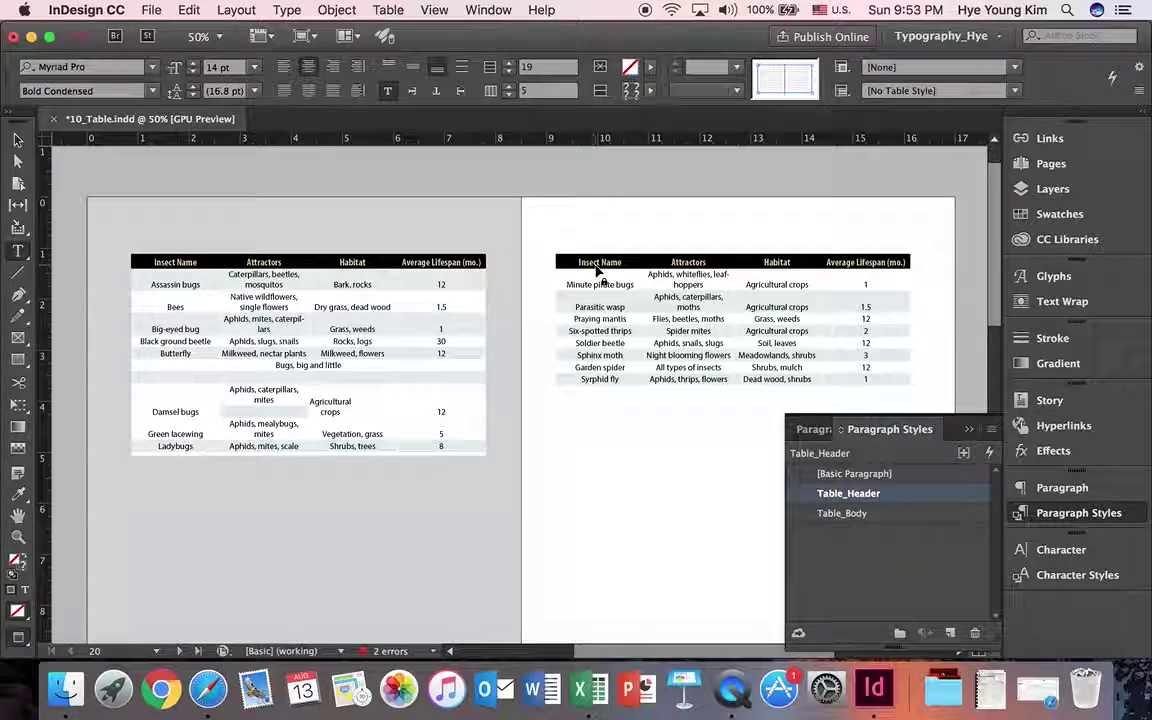
pyautogui.click(600, 276)
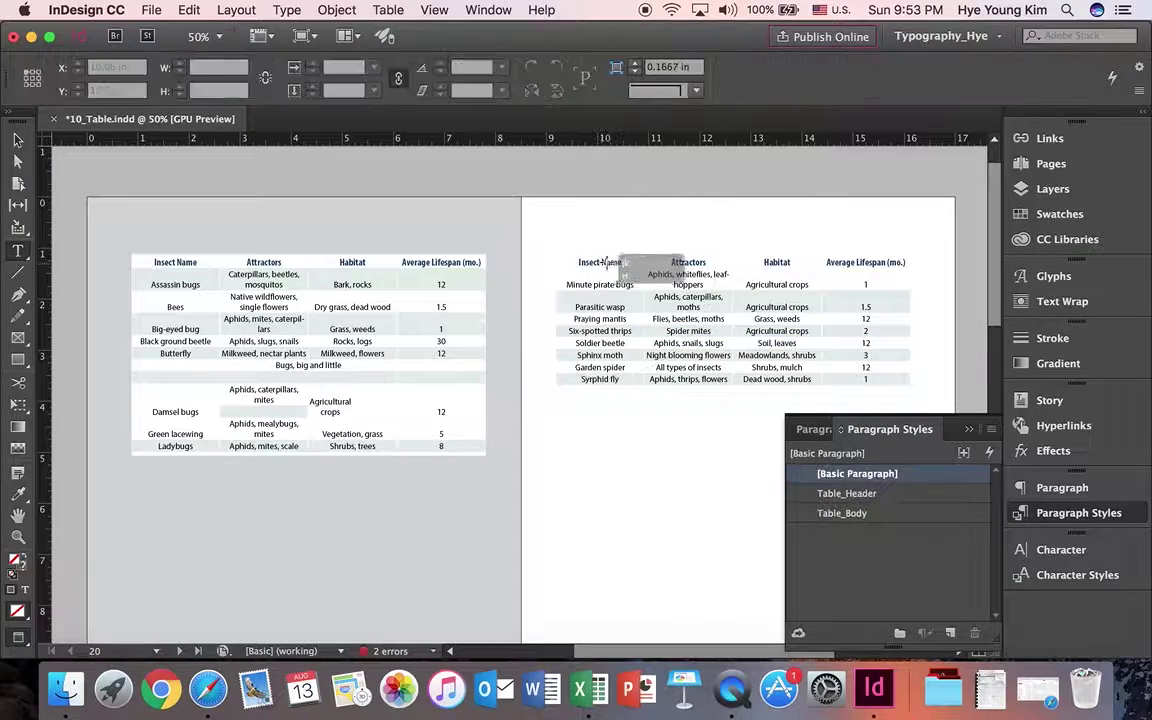
pyautogui.click(972, 430)
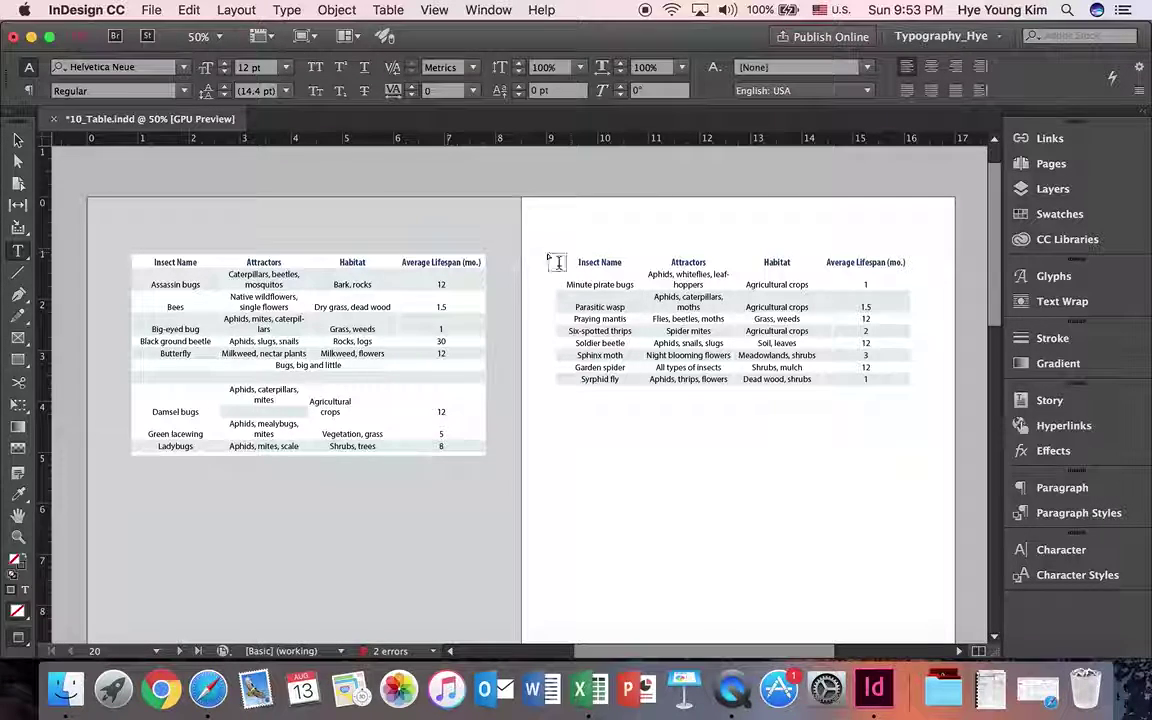
# Select the entire header row and fill its cells with the swatch C=62 M=58 Y=55 K=33
pyautogui.scroll(-2, 472, 476)
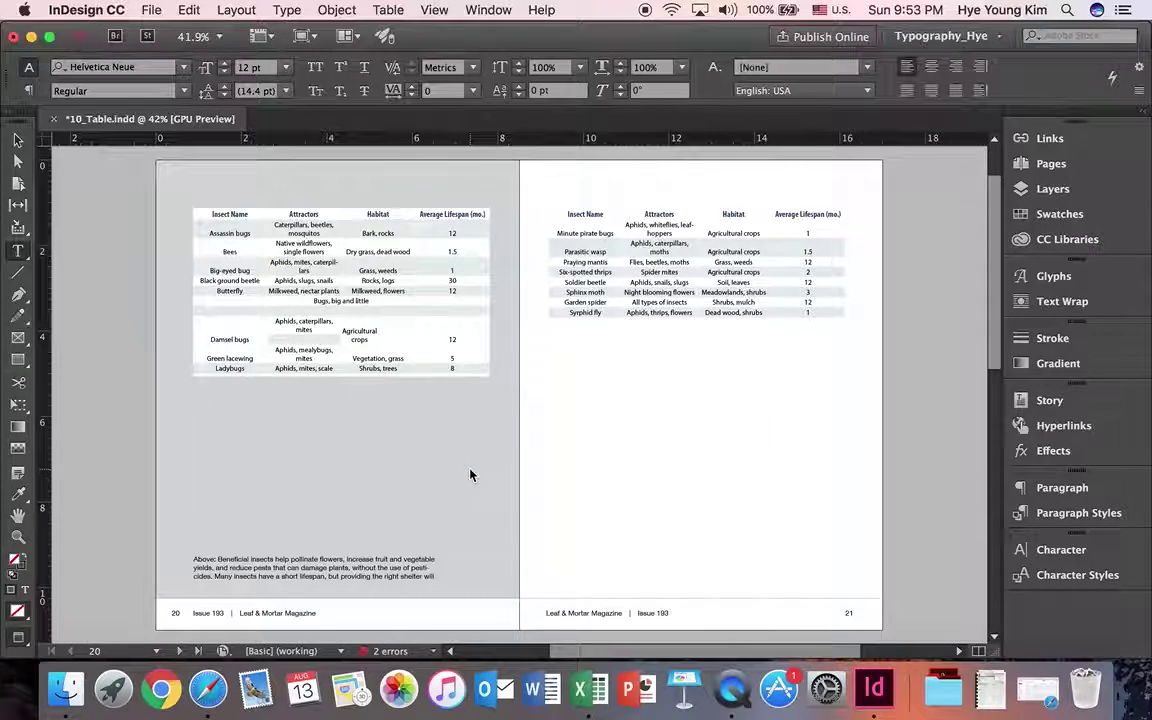
pyautogui.click(20, 540)
pyautogui.click(453, 342)
pyautogui.moveTo(783, 657); pyautogui.dragTo(800, 657)
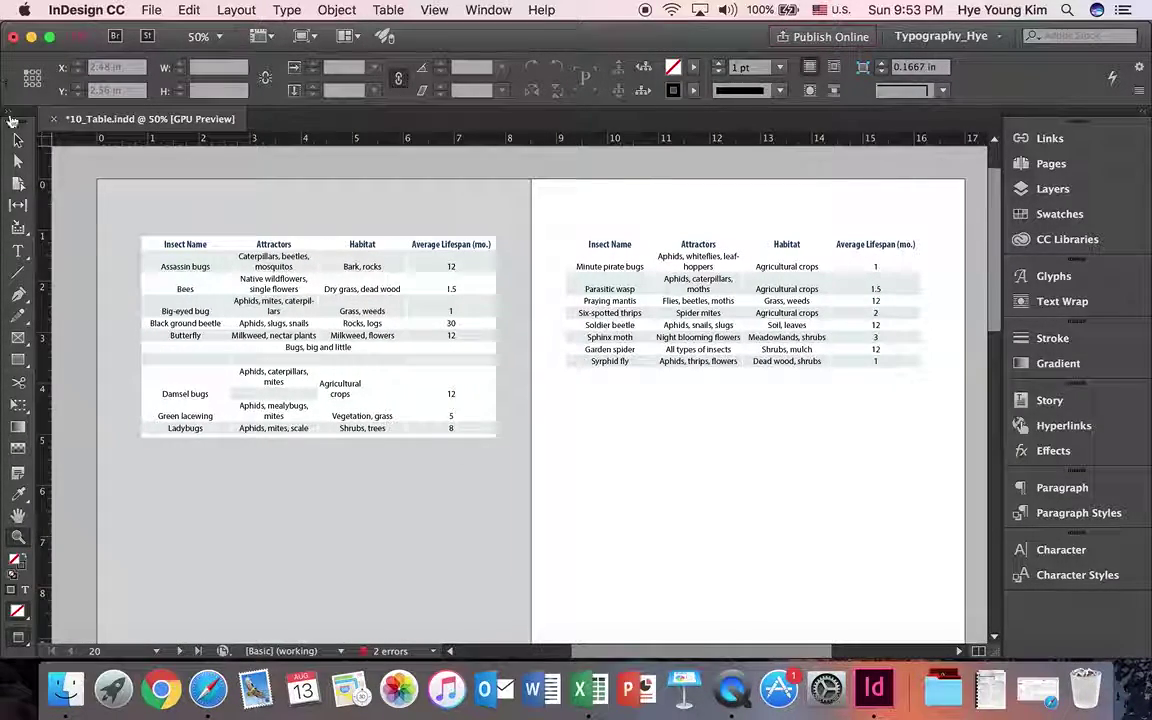
pyautogui.click(19, 251)
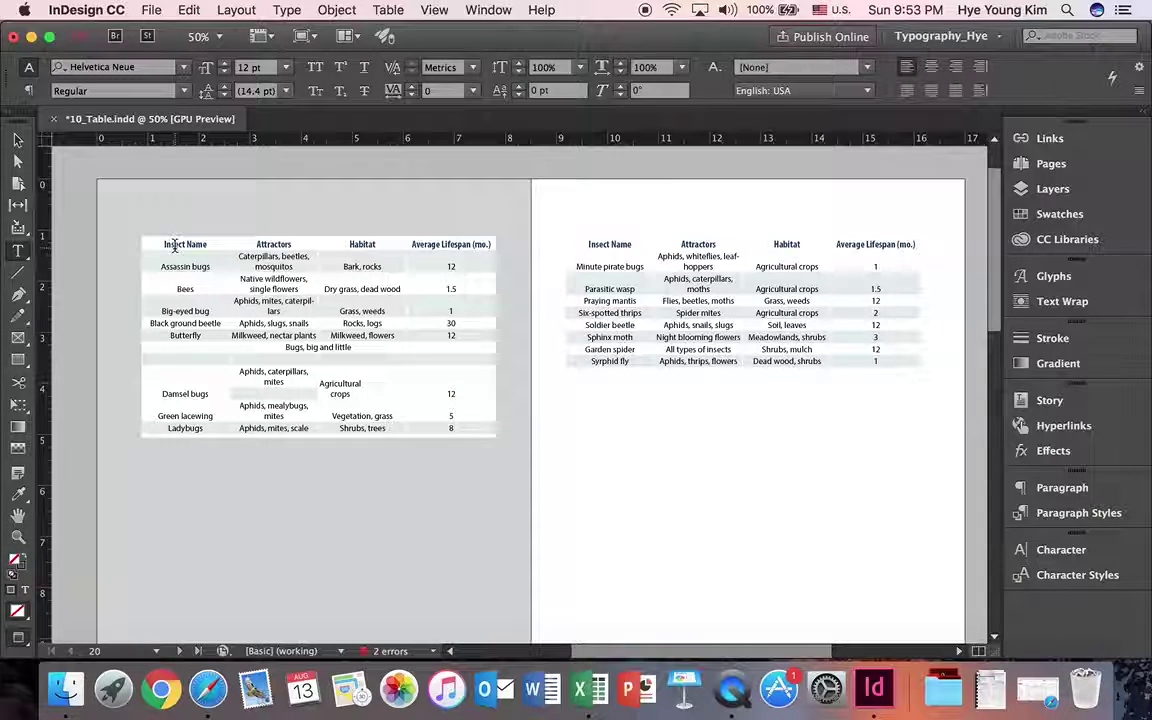
pyautogui.moveTo(214, 250); pyautogui.dragTo(915, 218)
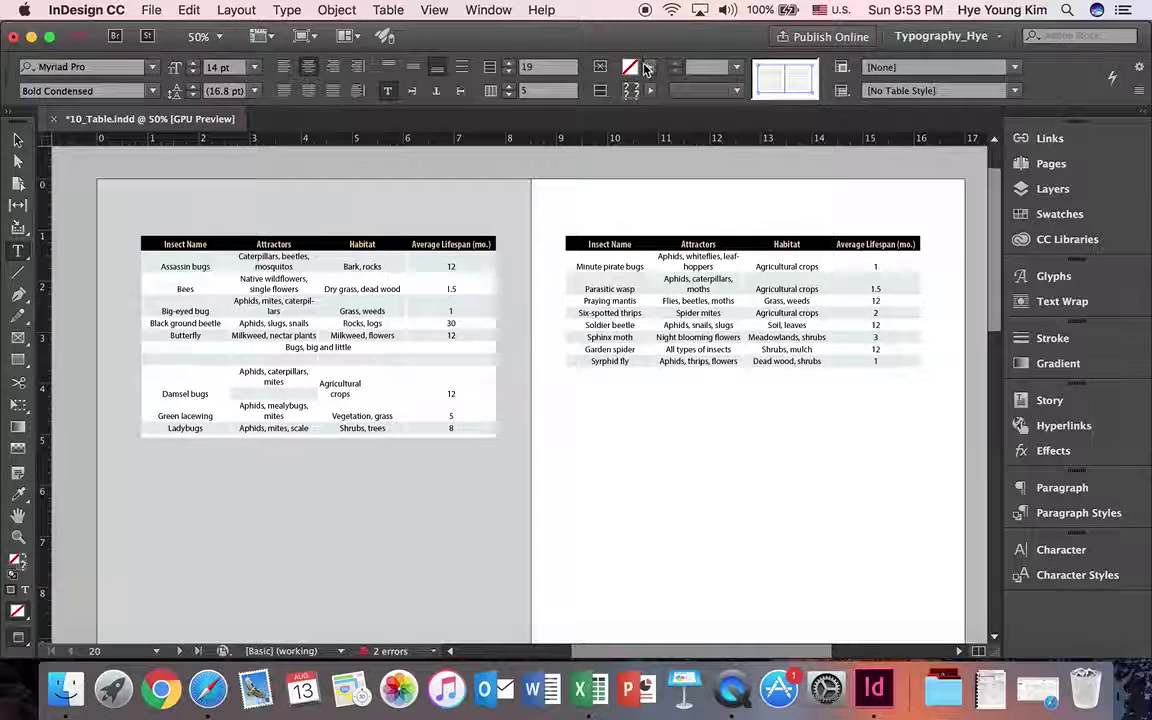
pyautogui.click(651, 68)
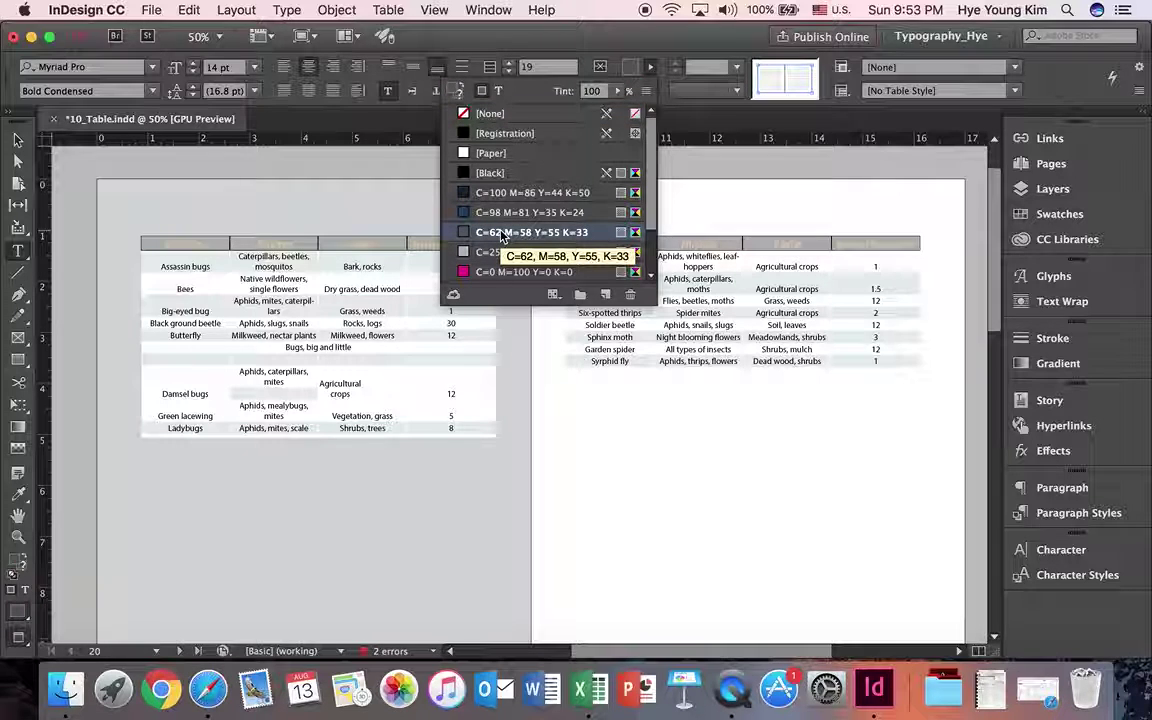
pyautogui.click(503, 233)
# Reselect the header row and change its cell fill to the light gray swatch C=0 M=0 Y=0 K=20
pyautogui.click(140, 241)
pyautogui.moveTo(157, 240); pyautogui.dragTo(905, 240)
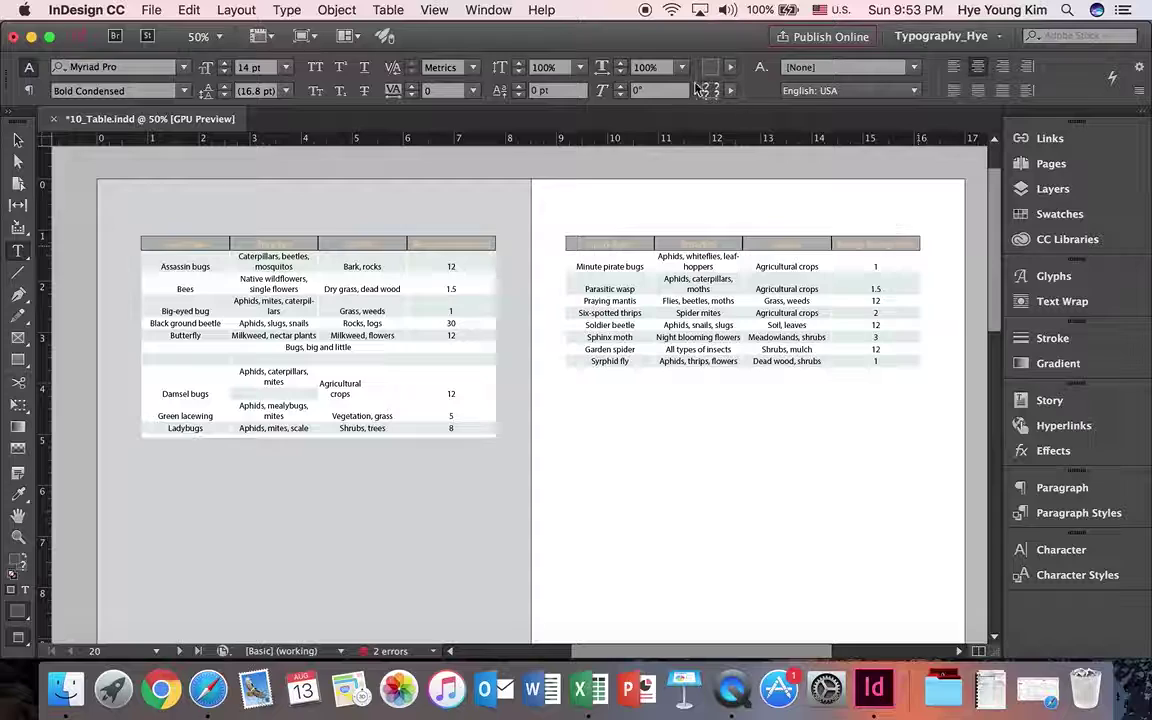
pyautogui.click(650, 67)
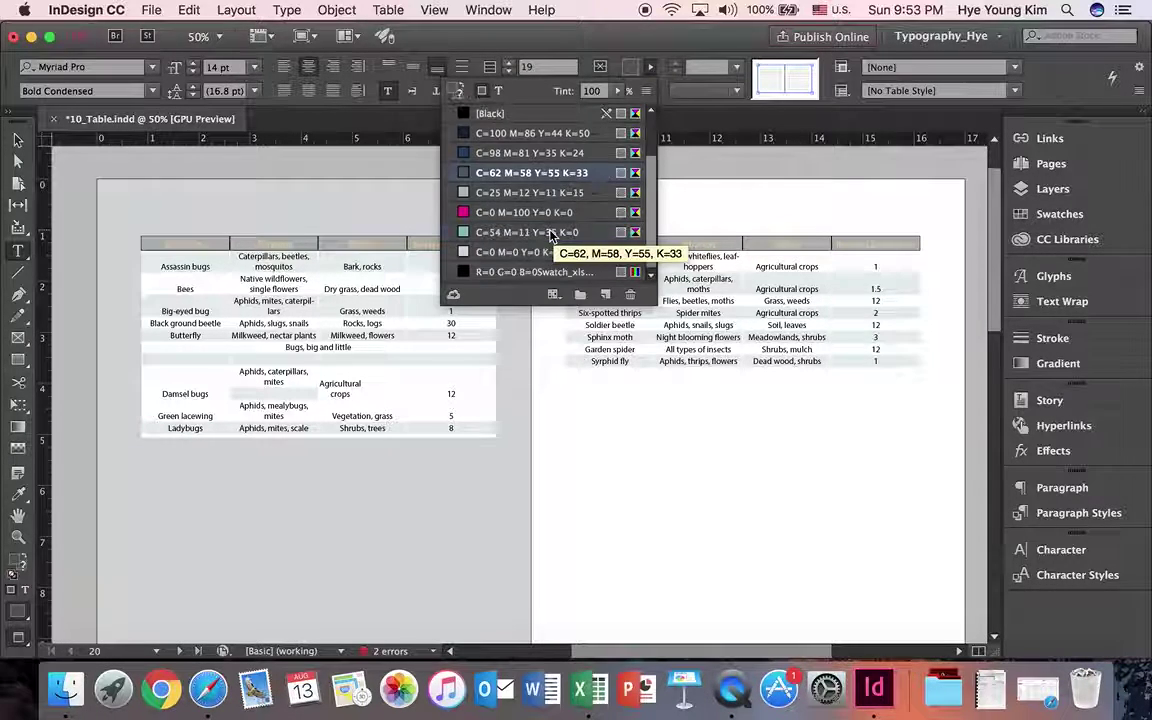
pyautogui.scroll(3, 525, 258)
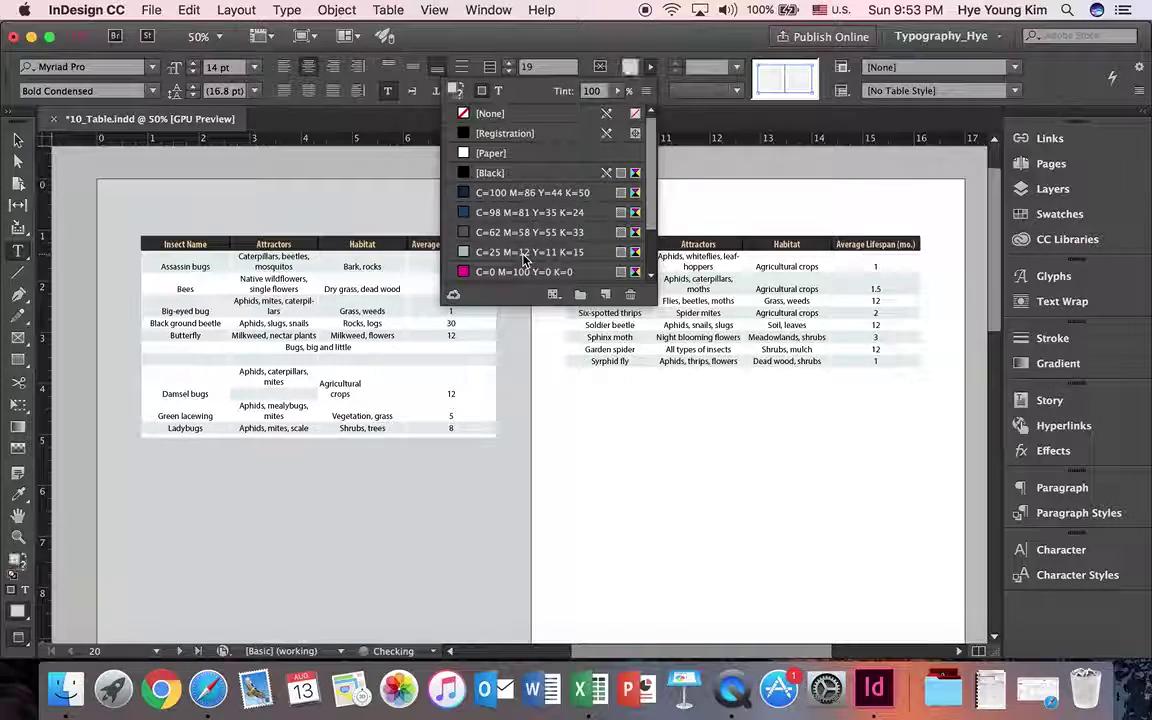
pyautogui.click(350, 244)
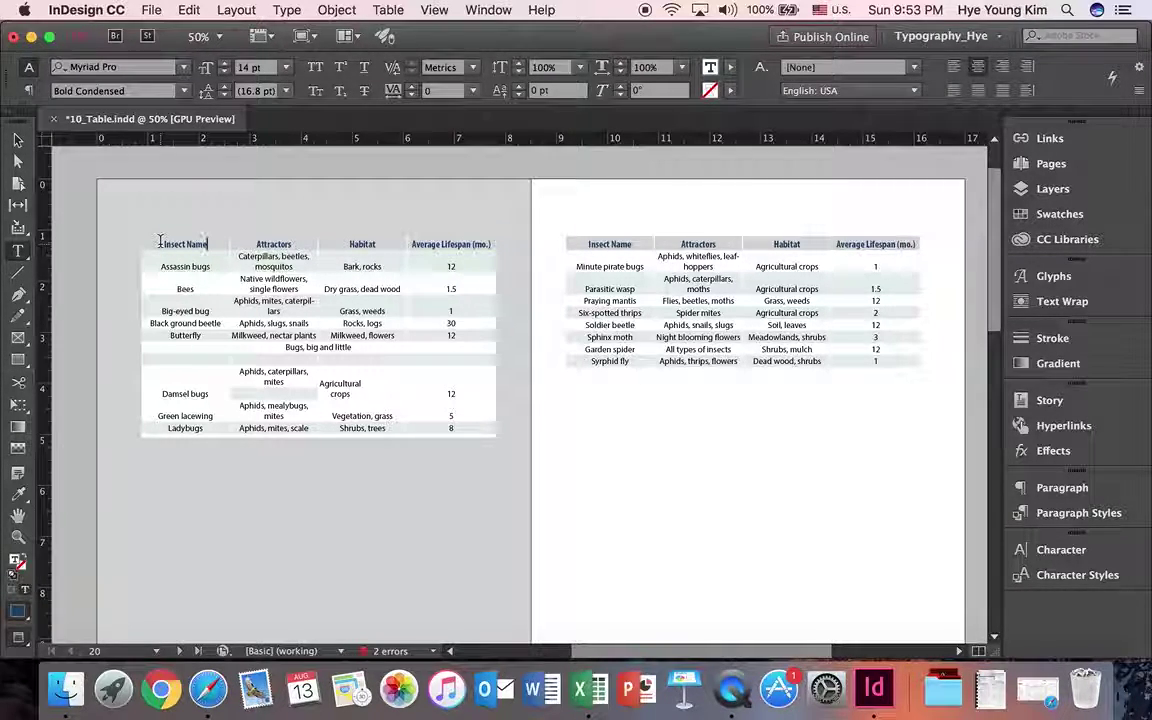
# Change the header row's cell fill to the dark gray swatch C=62 M=58 Y=55 K=33 and deselect the row
pyautogui.moveTo(160, 242); pyautogui.dragTo(926, 256)
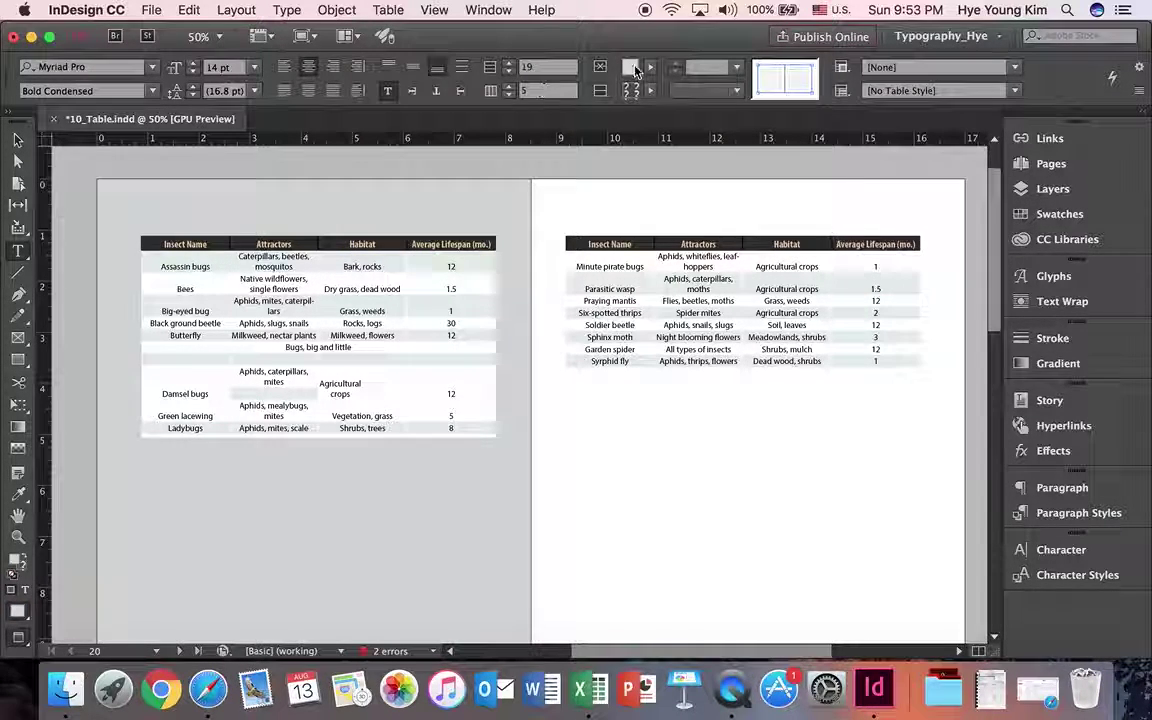
pyautogui.click(650, 67)
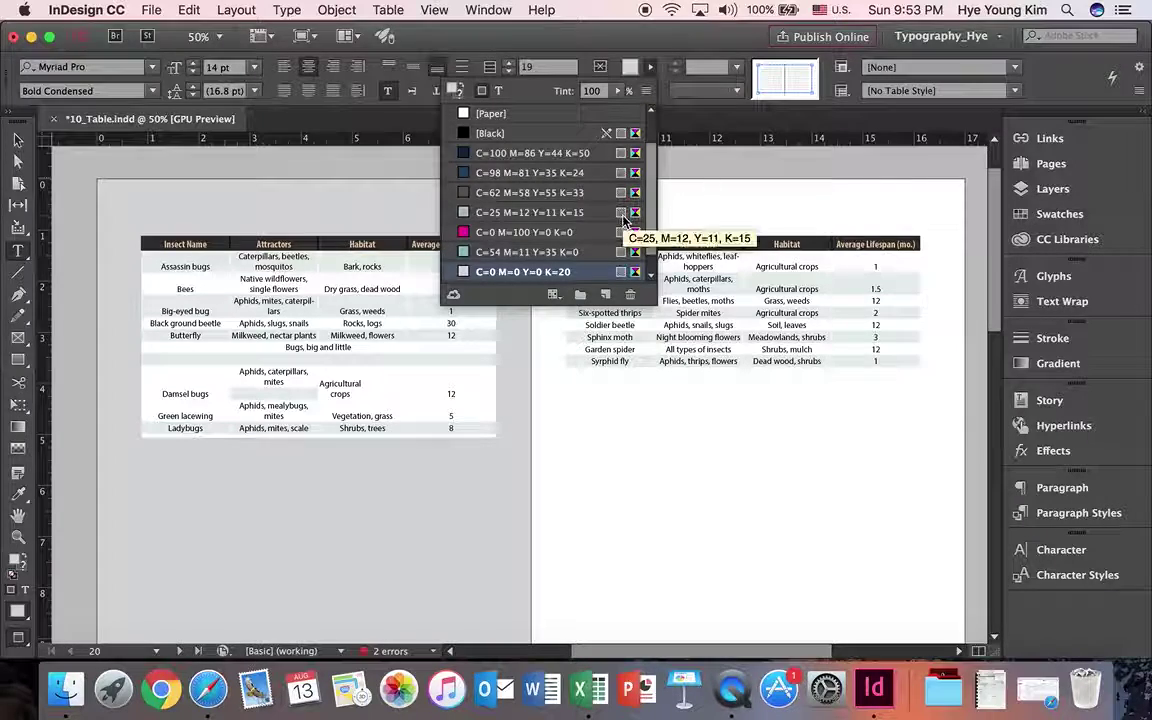
pyautogui.click(487, 193)
pyautogui.click(163, 244)
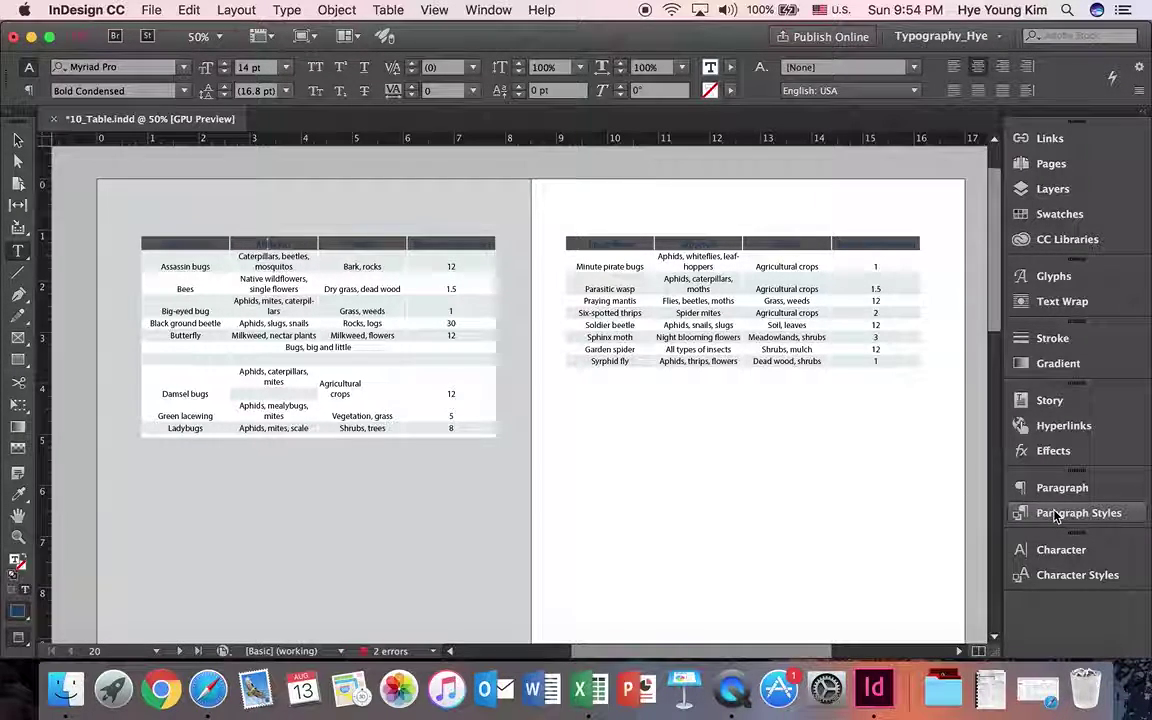
# Edit the Table_Header paragraph style to use [Paper] as its character color, then put away the style list
pyautogui.click(1022, 512)
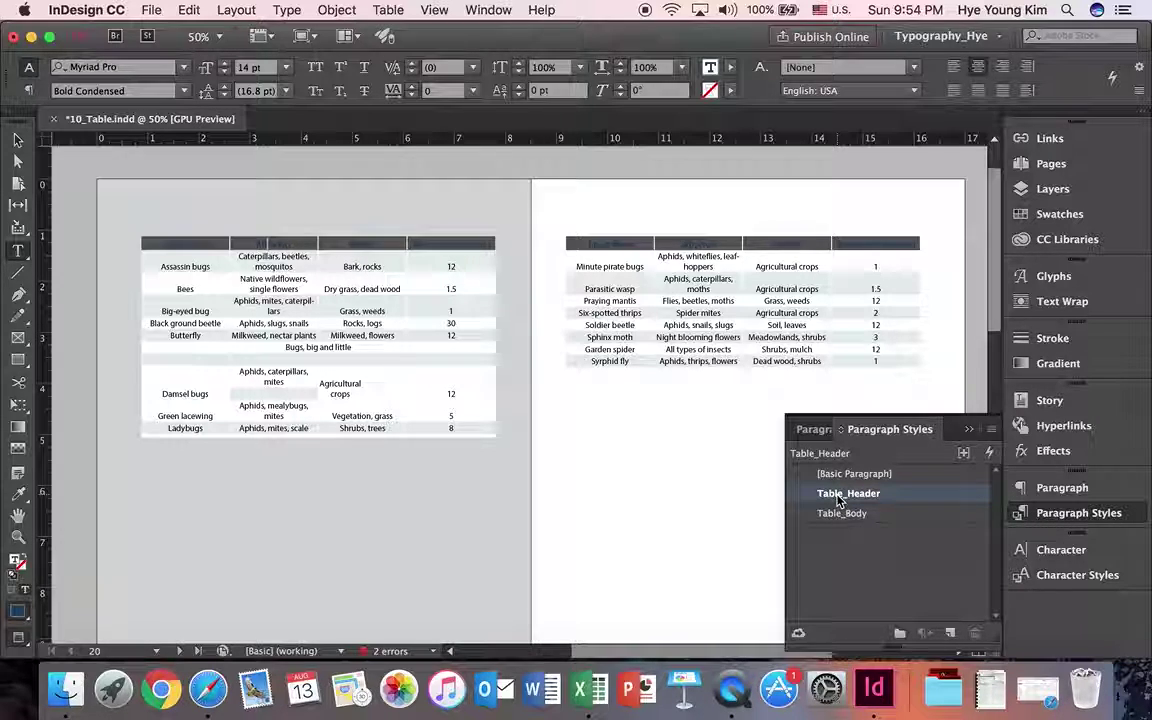
pyautogui.rightClick(839, 500)
pyautogui.click(866, 512)
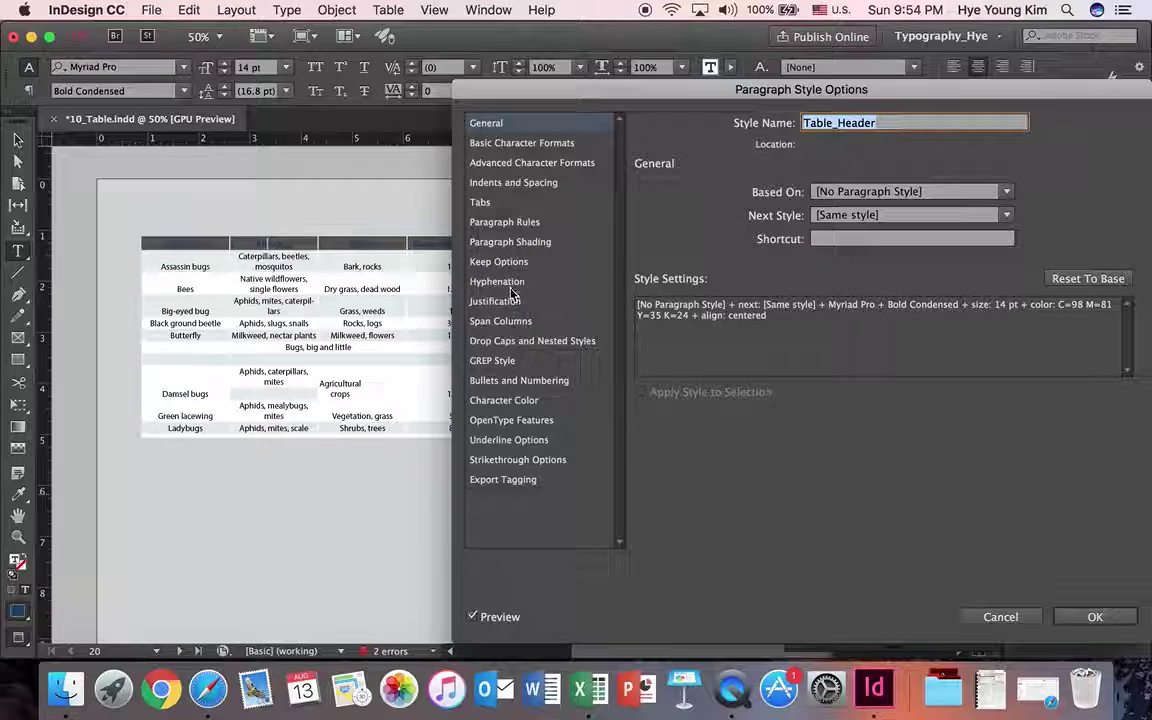
pyautogui.click(504, 400)
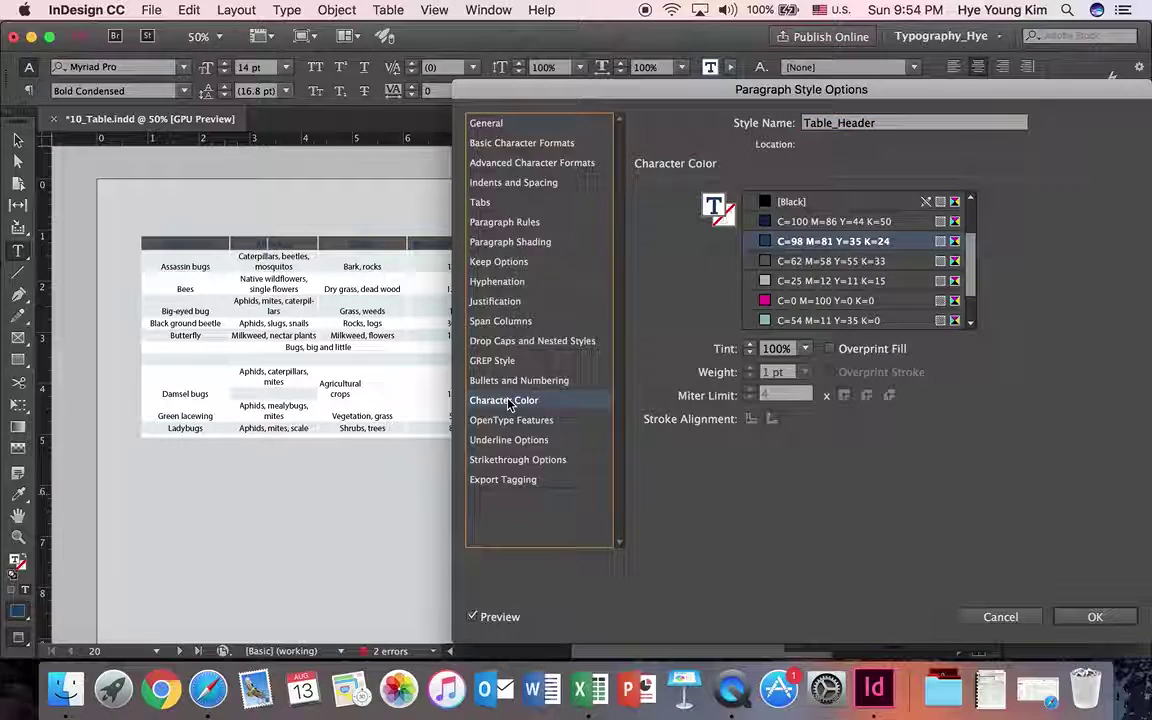
pyautogui.moveTo(972, 257); pyautogui.dragTo(990, 180)
pyautogui.click(764, 241)
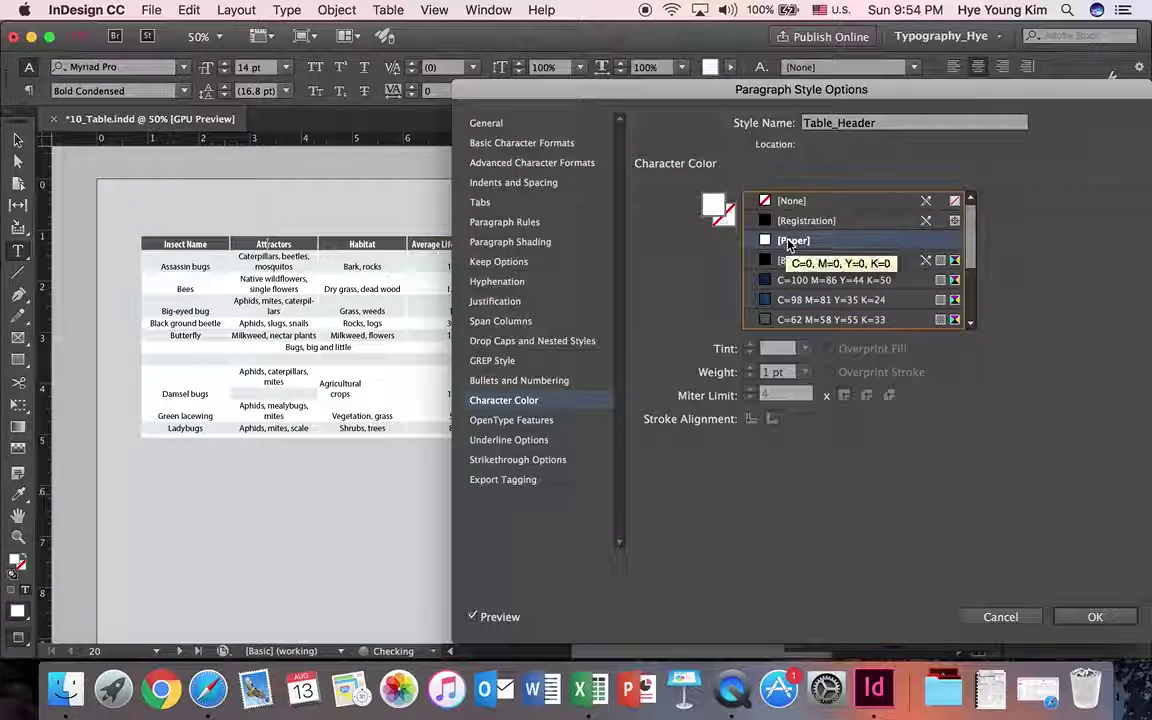
pyautogui.click(1093, 617)
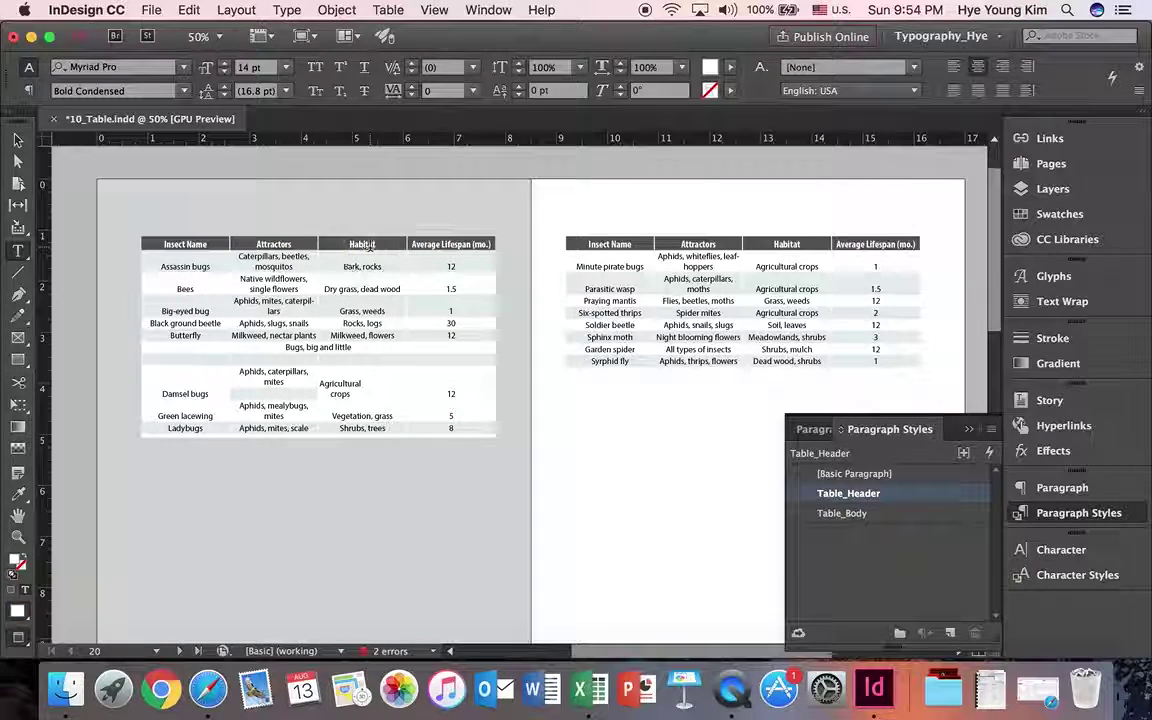
pyautogui.click(365, 279)
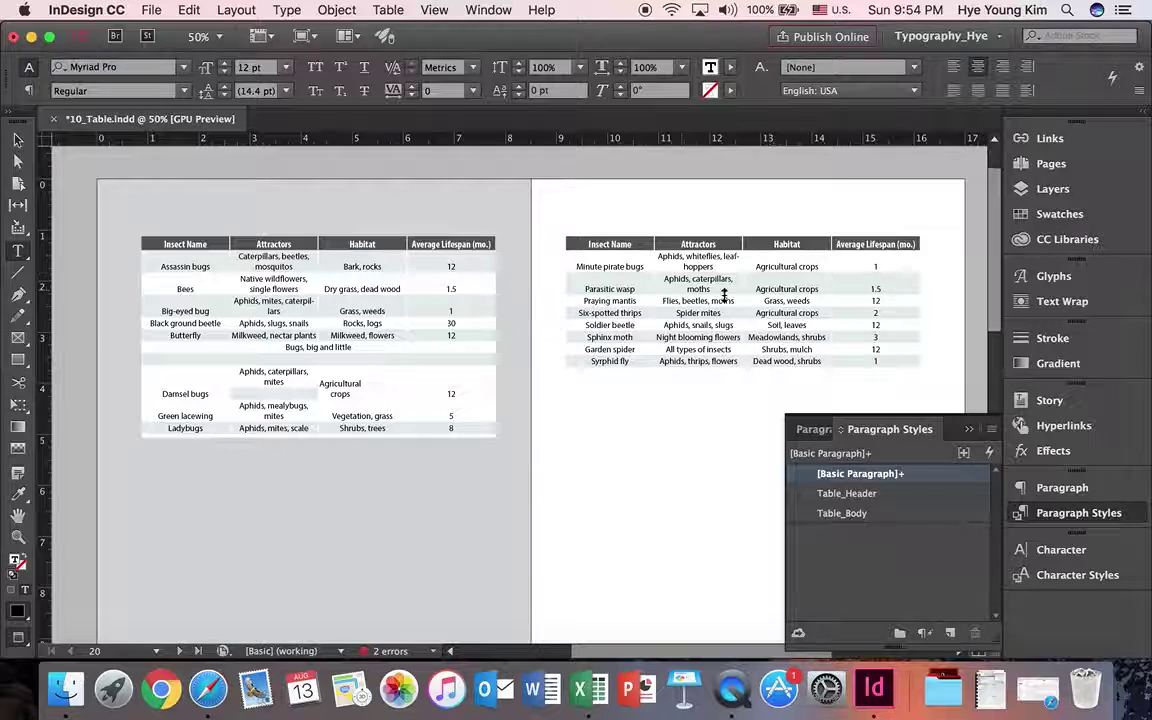
pyautogui.click(972, 431)
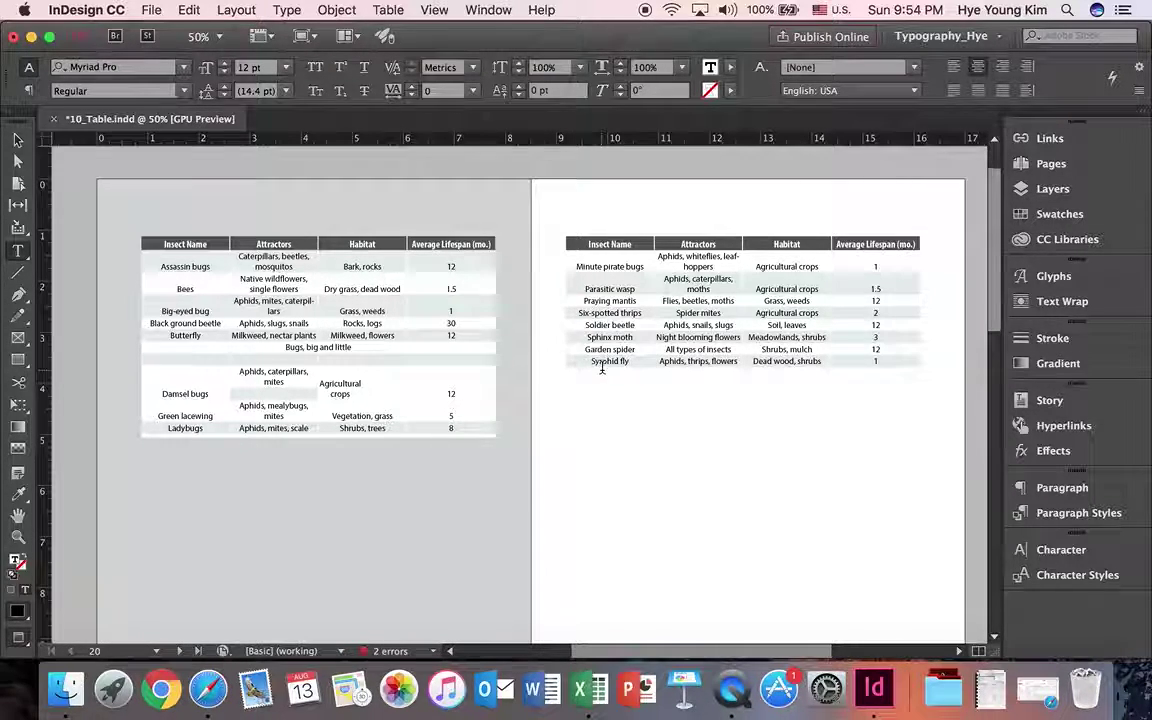
# Choose 10_TableData.xlsx to place in the empty text frame on page 22, with import options shown
pyautogui.scroll(-5, 560, 319)
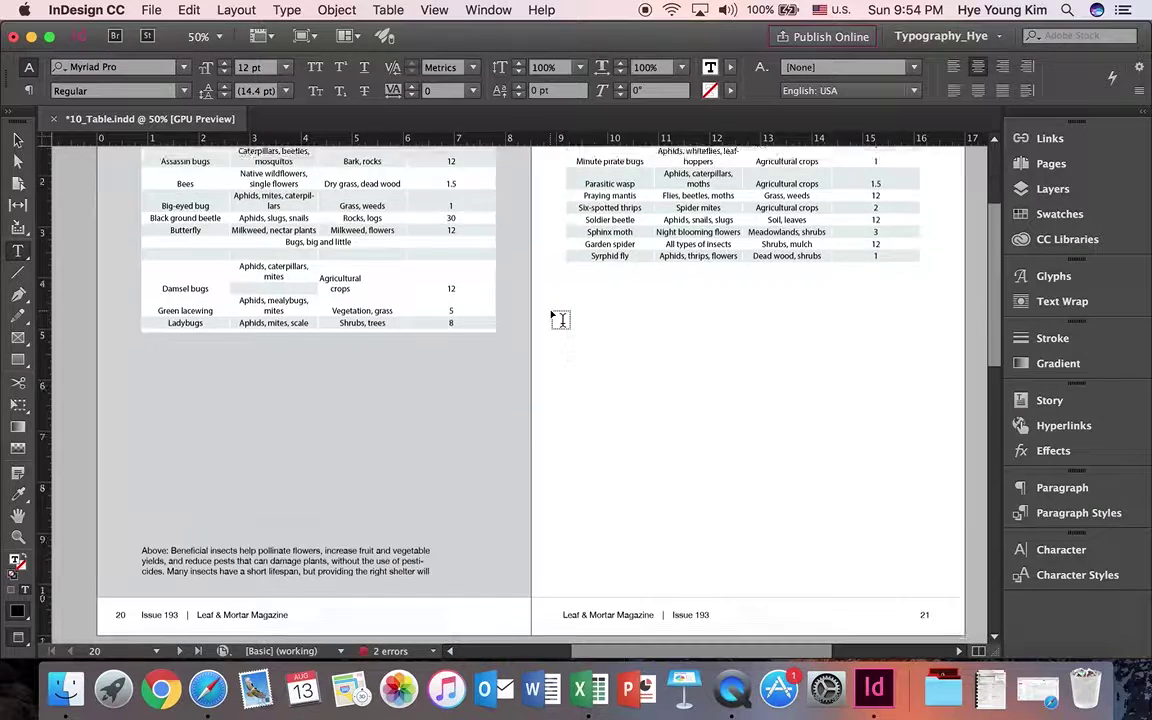
pyautogui.scroll(-8, 560, 319)
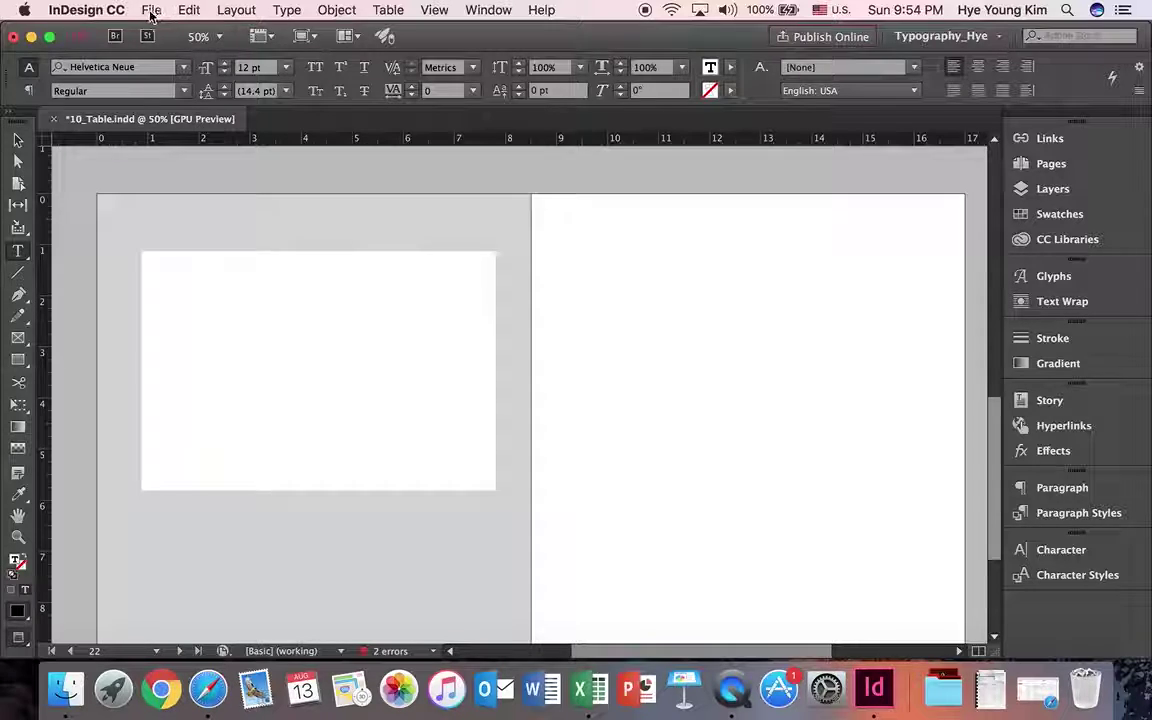
pyautogui.click(151, 10)
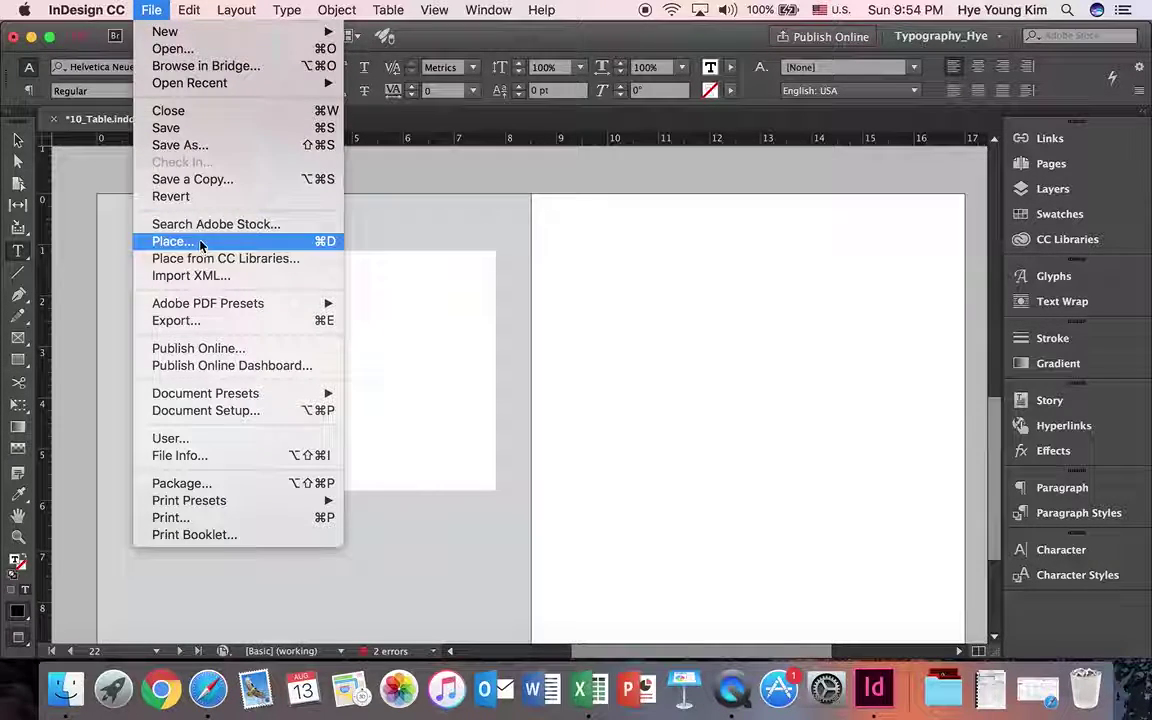
pyautogui.click(200, 246)
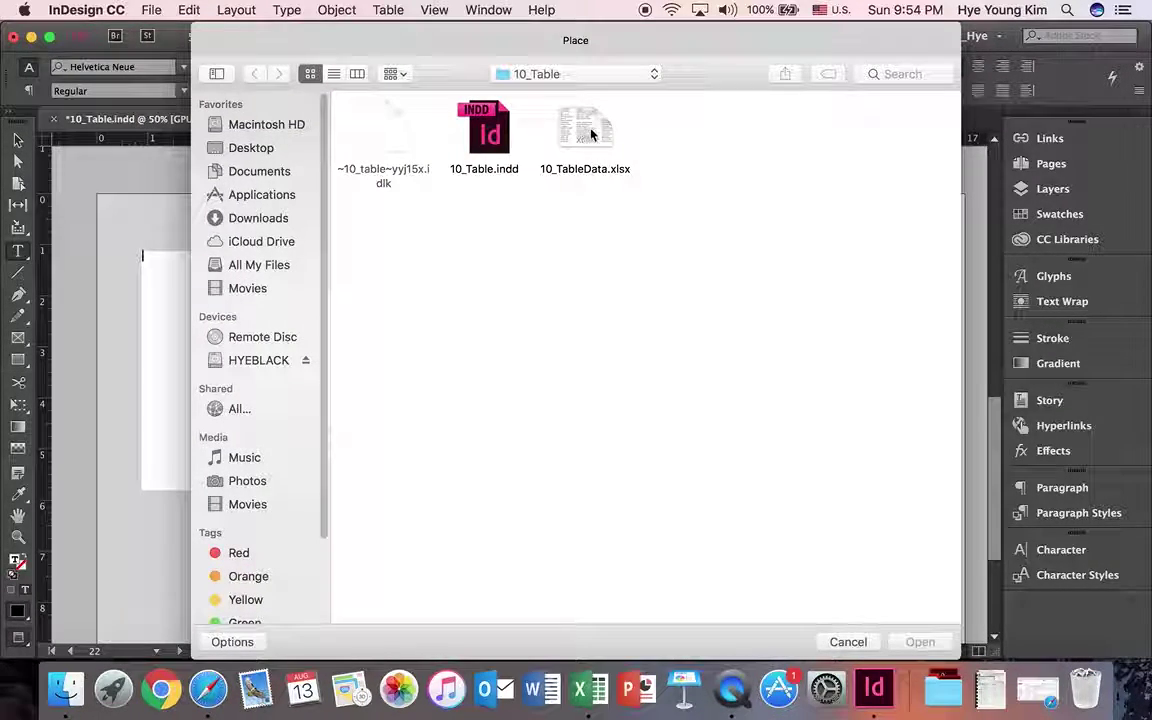
pyautogui.click(589, 135)
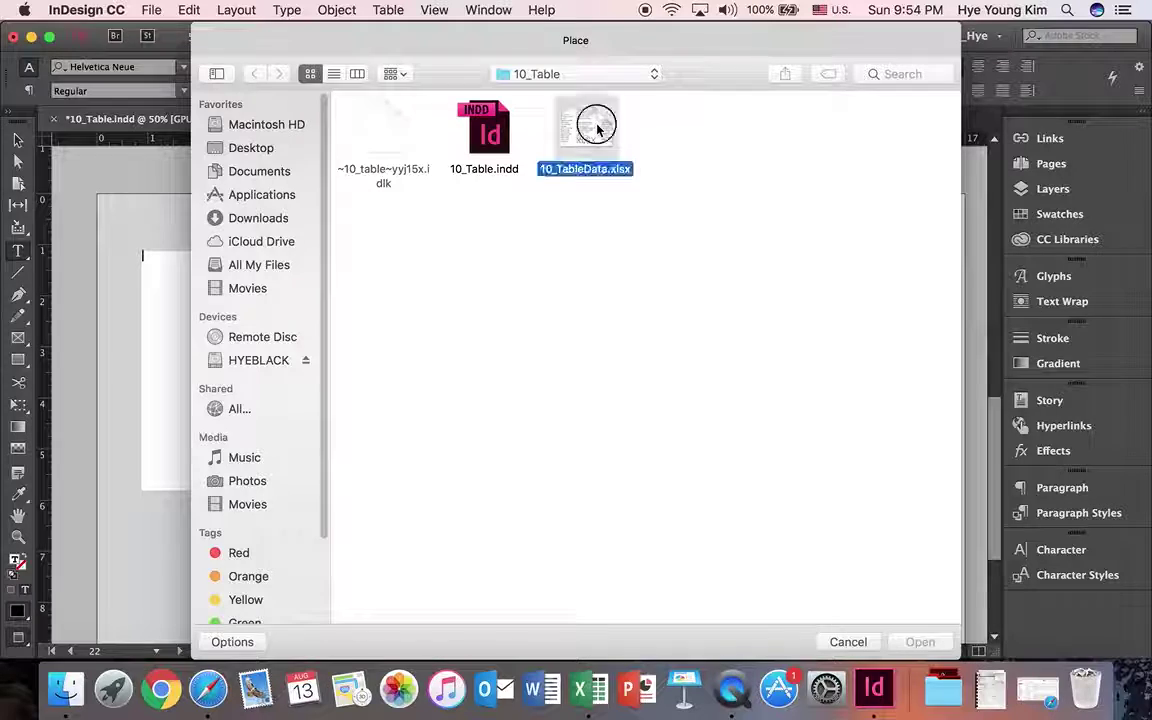
pyautogui.click(232, 642)
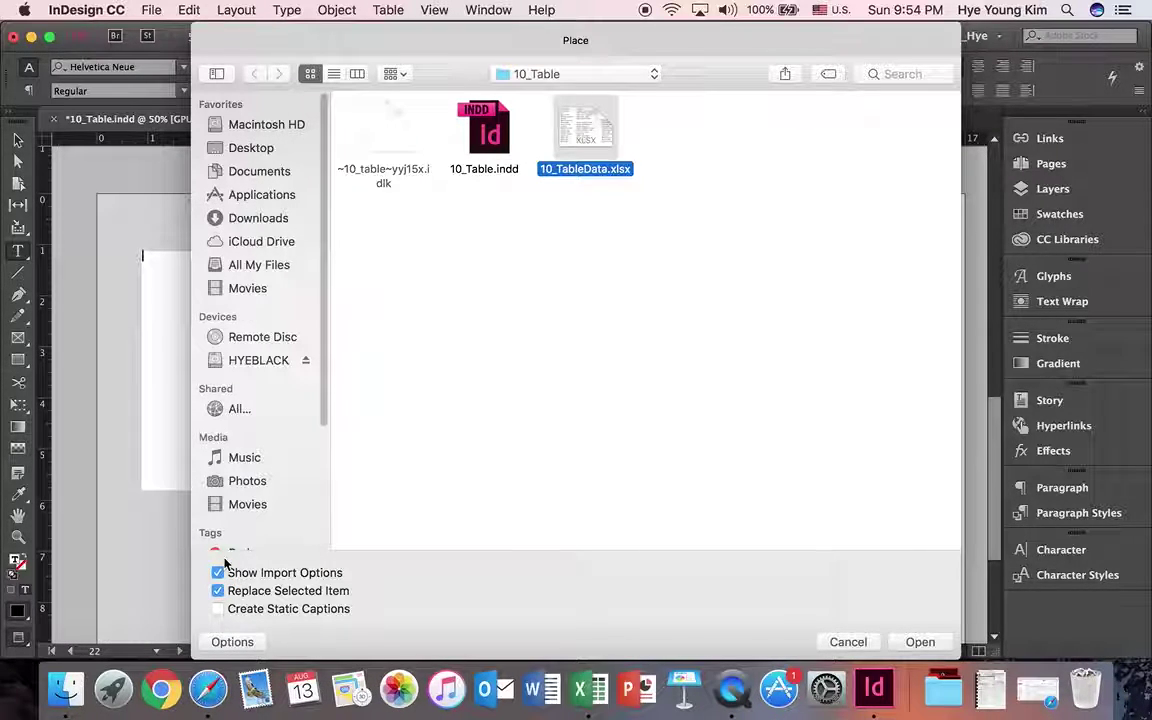
pyautogui.click(915, 644)
# Import cell range A1:D18 of Sheet1 as Unformatted Tabbed Text
pyautogui.click(668, 304)
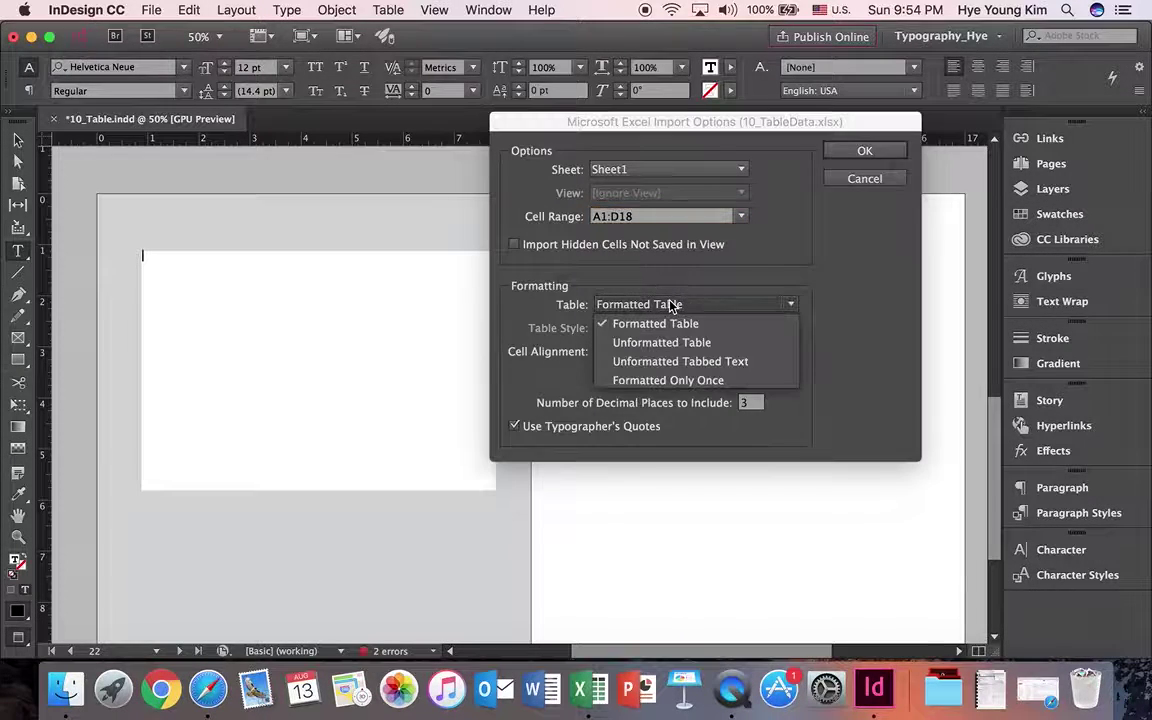
pyautogui.click(665, 368)
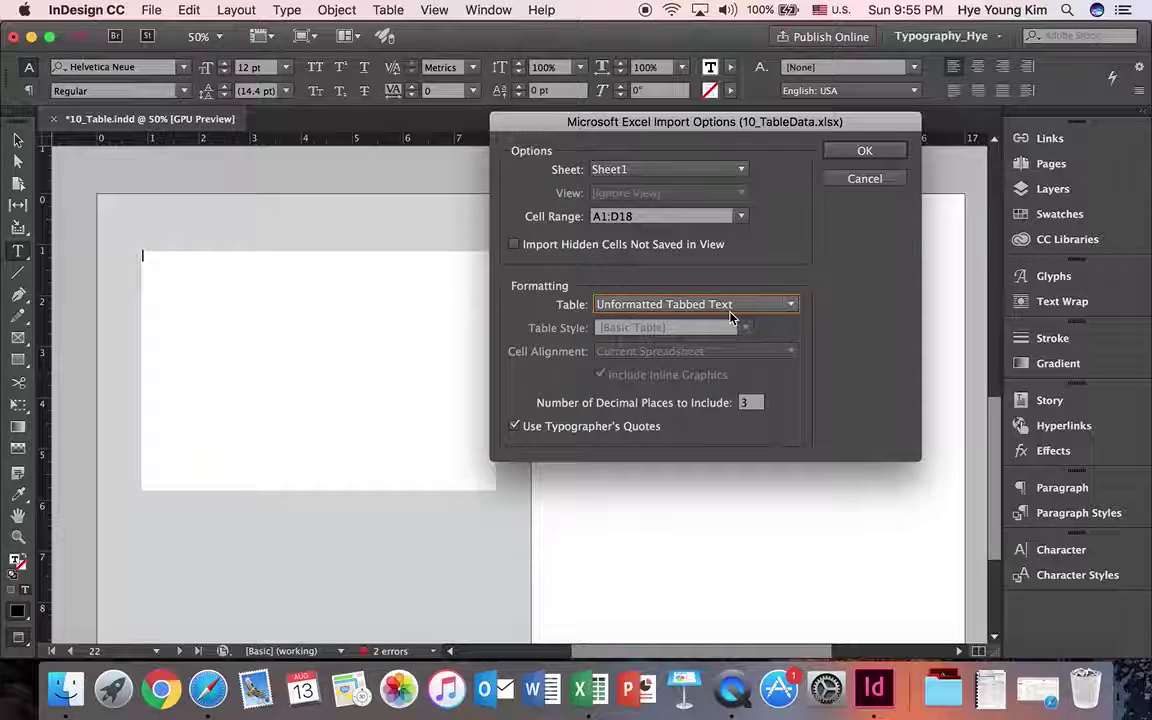
pyautogui.click(888, 153)
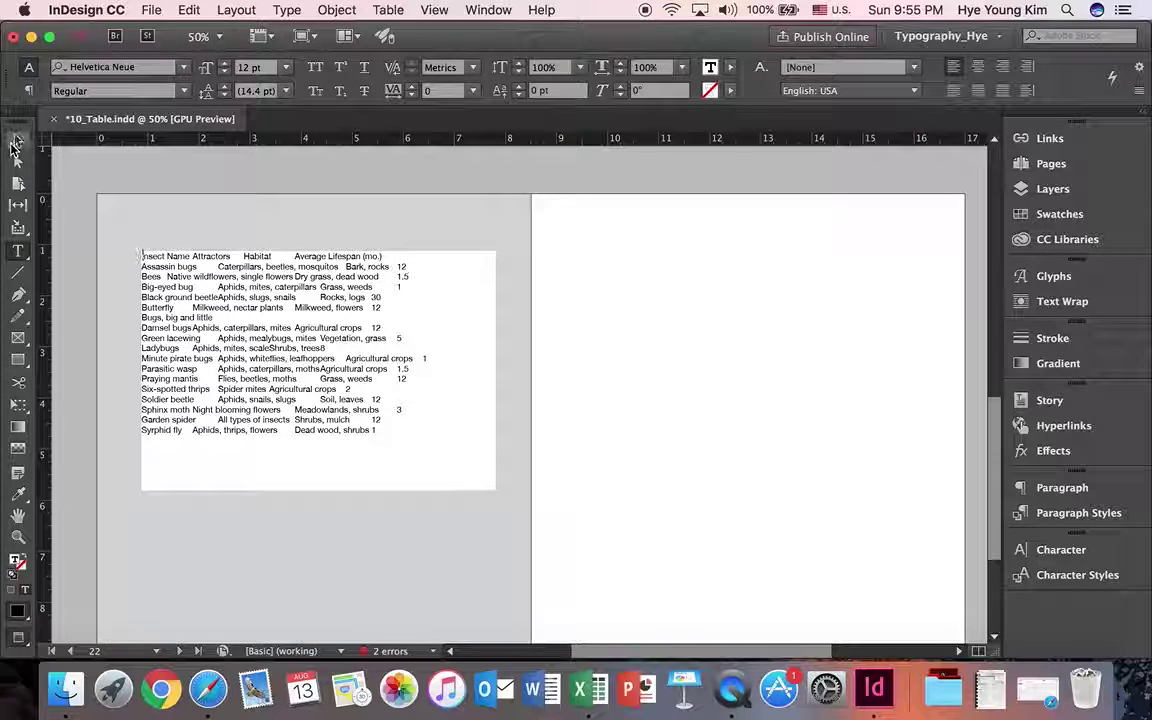
# Shorten the imported text's frame to about 2.985 in high and turn on the display of frame edges
pyautogui.click(16, 142)
pyautogui.moveTo(320, 490); pyautogui.dragTo(342, 408)
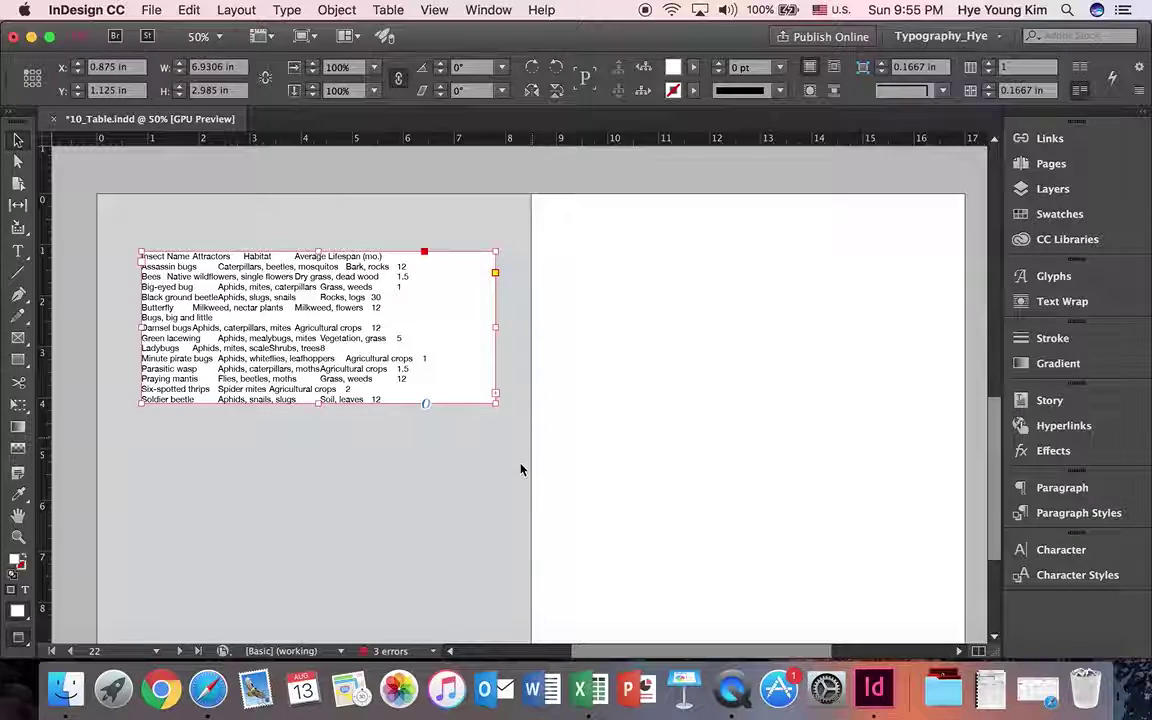
pyautogui.click(434, 9)
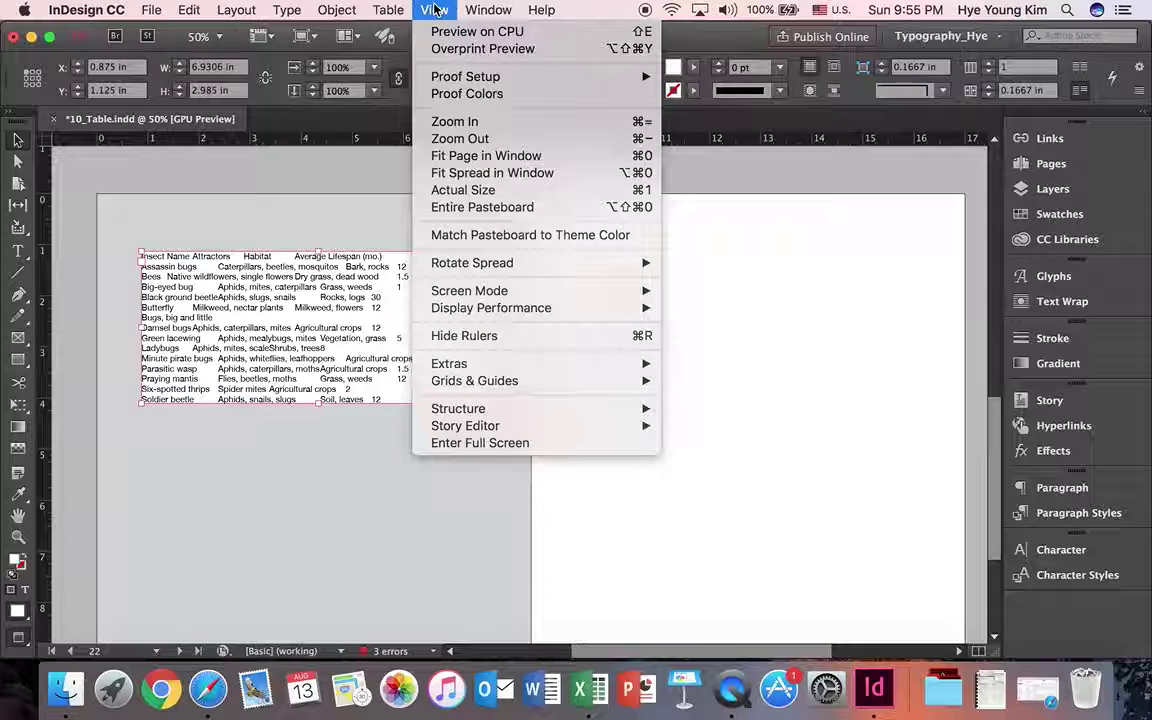
pyautogui.moveTo(570, 366)
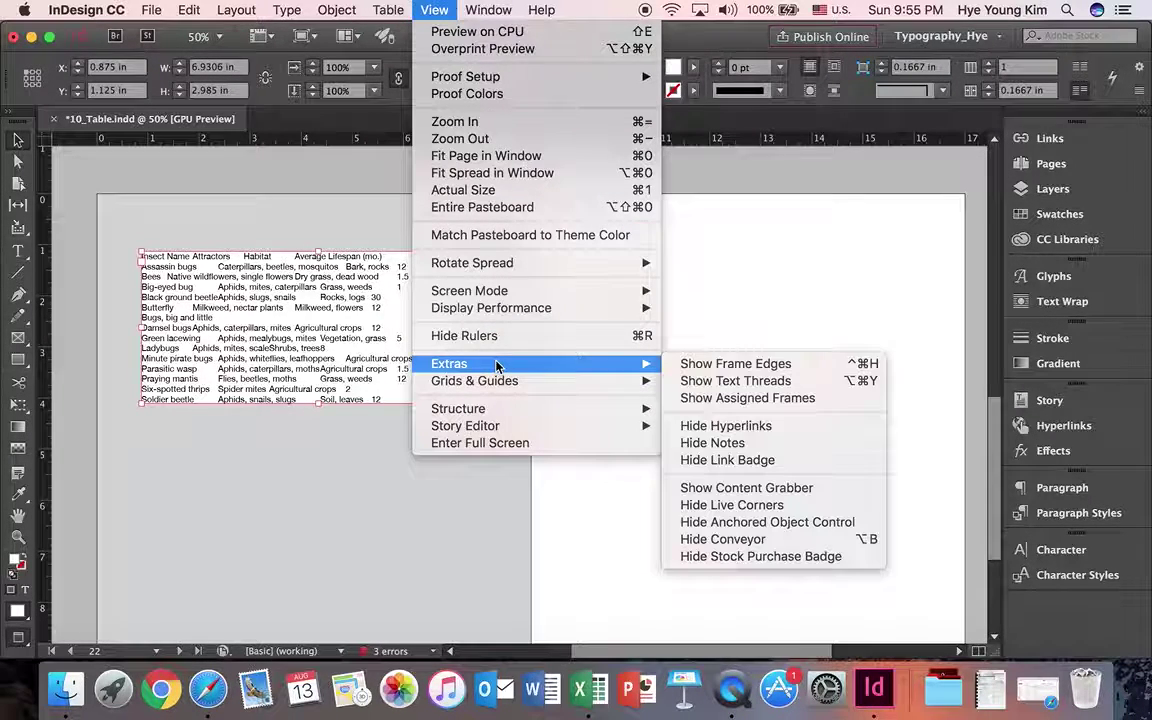
pyautogui.click(757, 366)
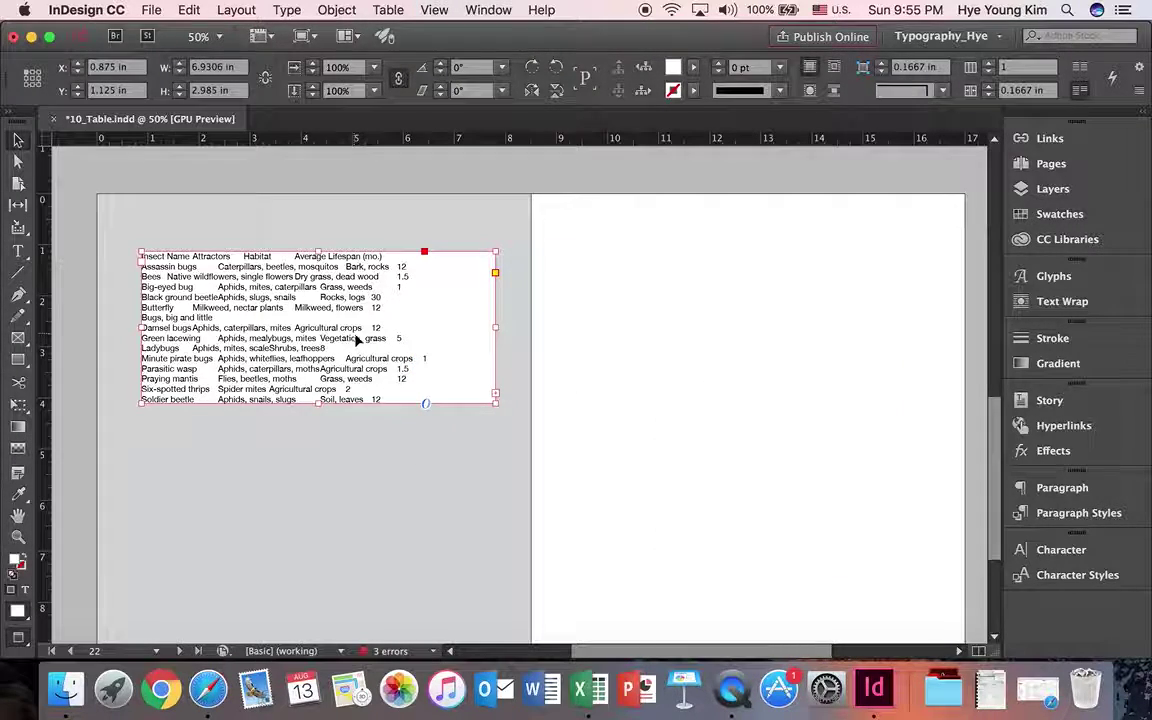
# Compare with the page 20 spread, return to page 22 and switch the screen mode to Normal
pyautogui.scroll(1, 380, 262)
pyautogui.hotkey('alt', 'pageup')
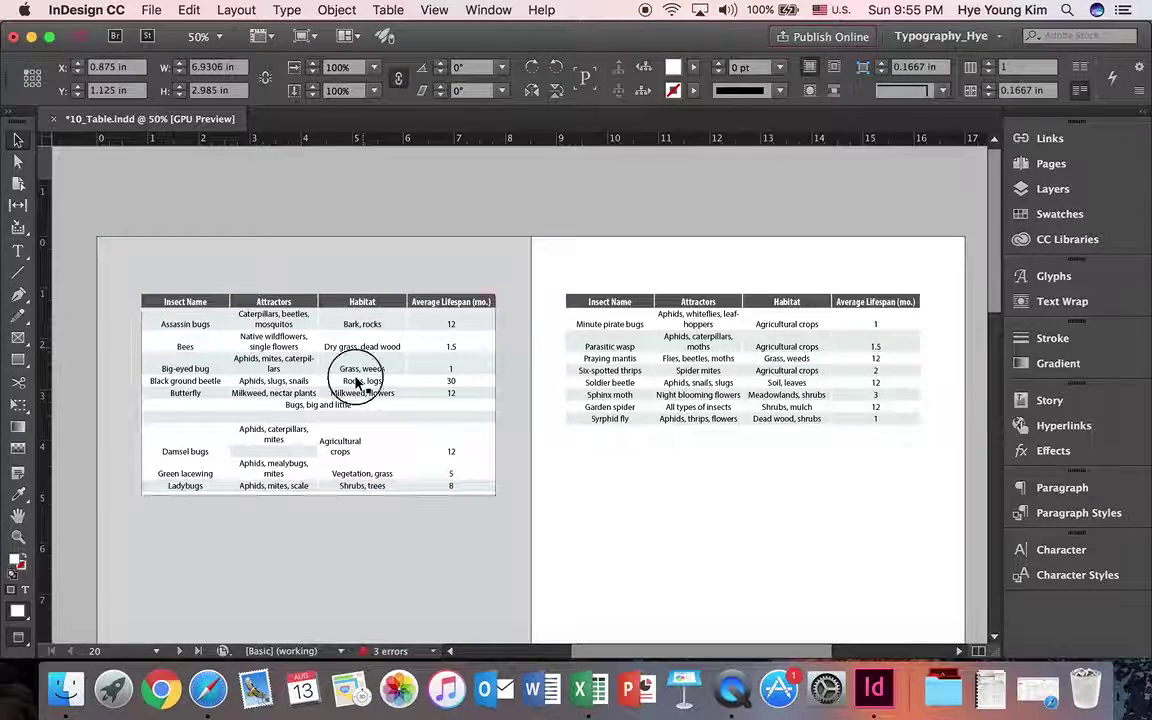
pyautogui.hotkey('alt', 'pagedown')
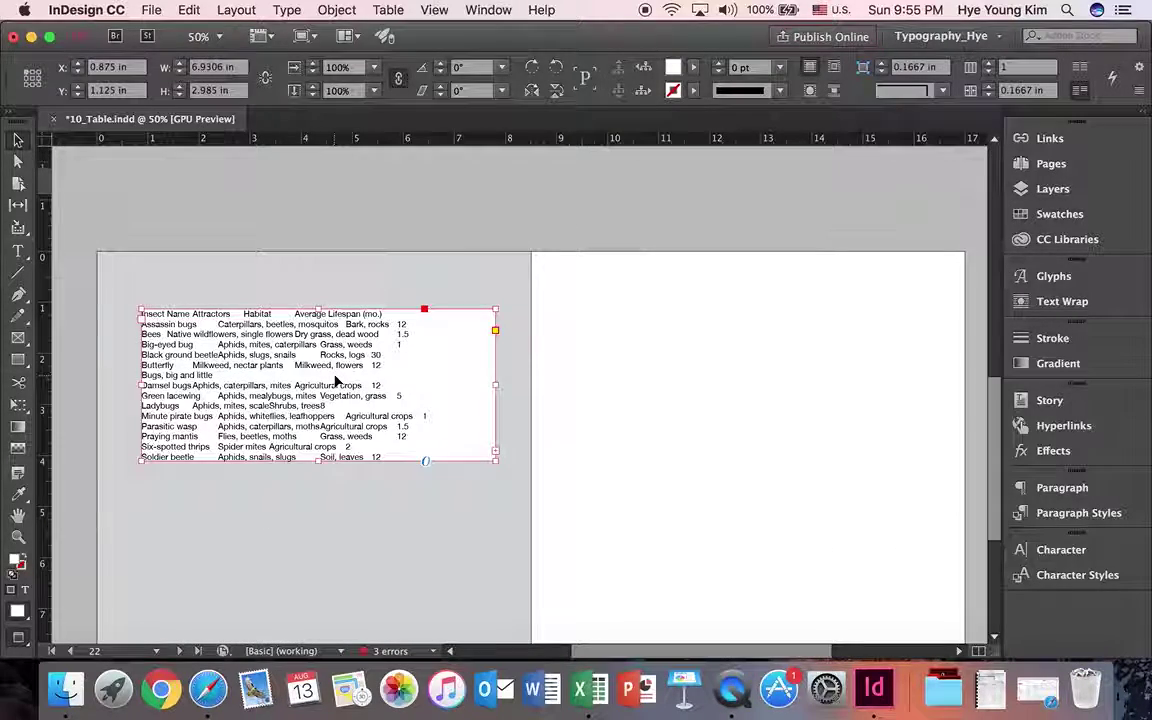
pyautogui.click(430, 10)
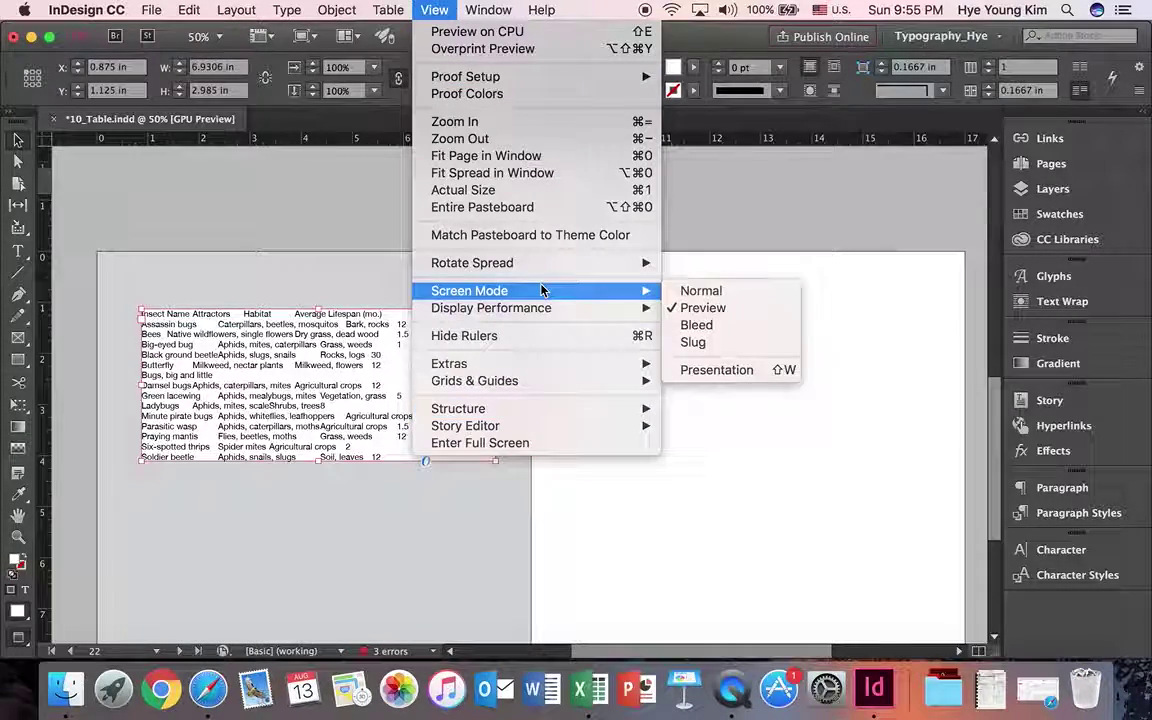
pyautogui.click(345, 218)
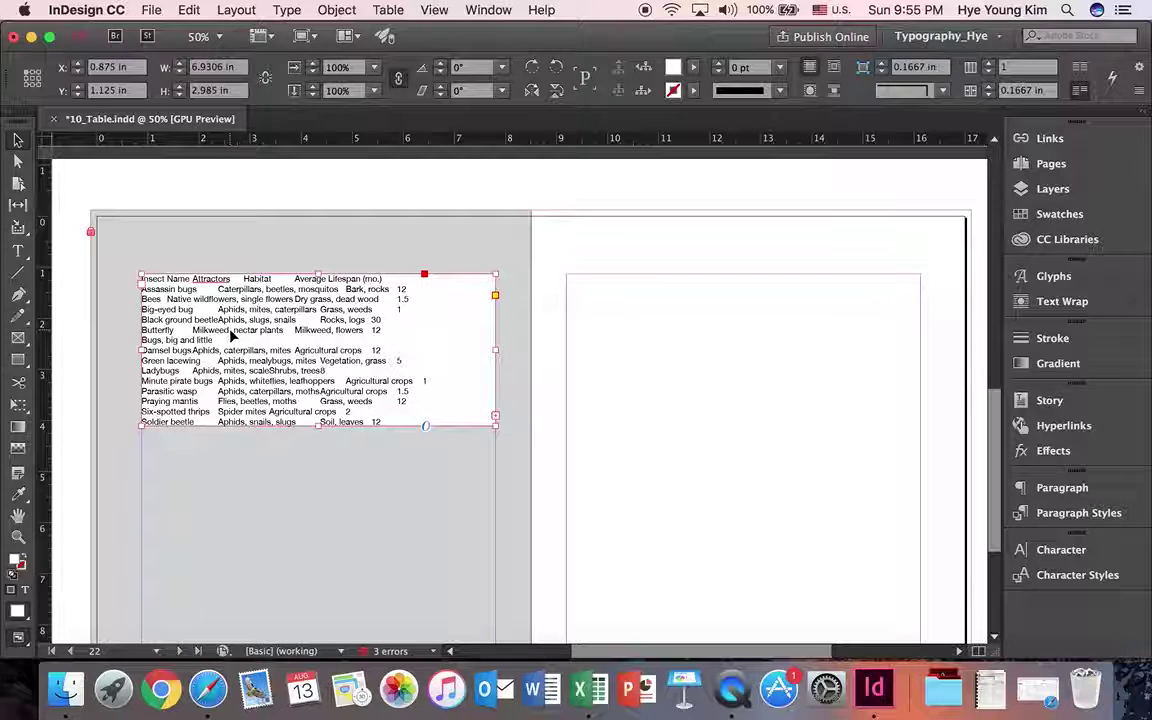
# Lengthen the text frame on page 22 downward to about 5.625 in high
pyautogui.moveTo(321, 428); pyautogui.dragTo(321, 484)
pyautogui.click(321, 485)
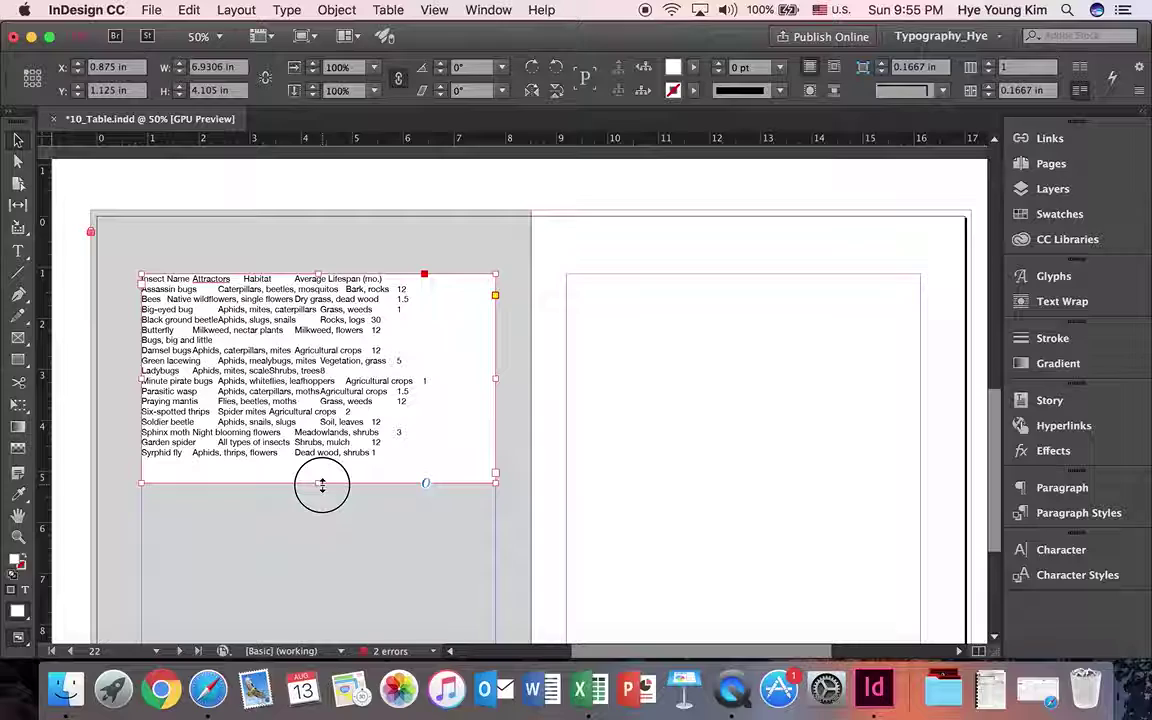
pyautogui.moveTo(321, 485); pyautogui.dragTo(320, 561)
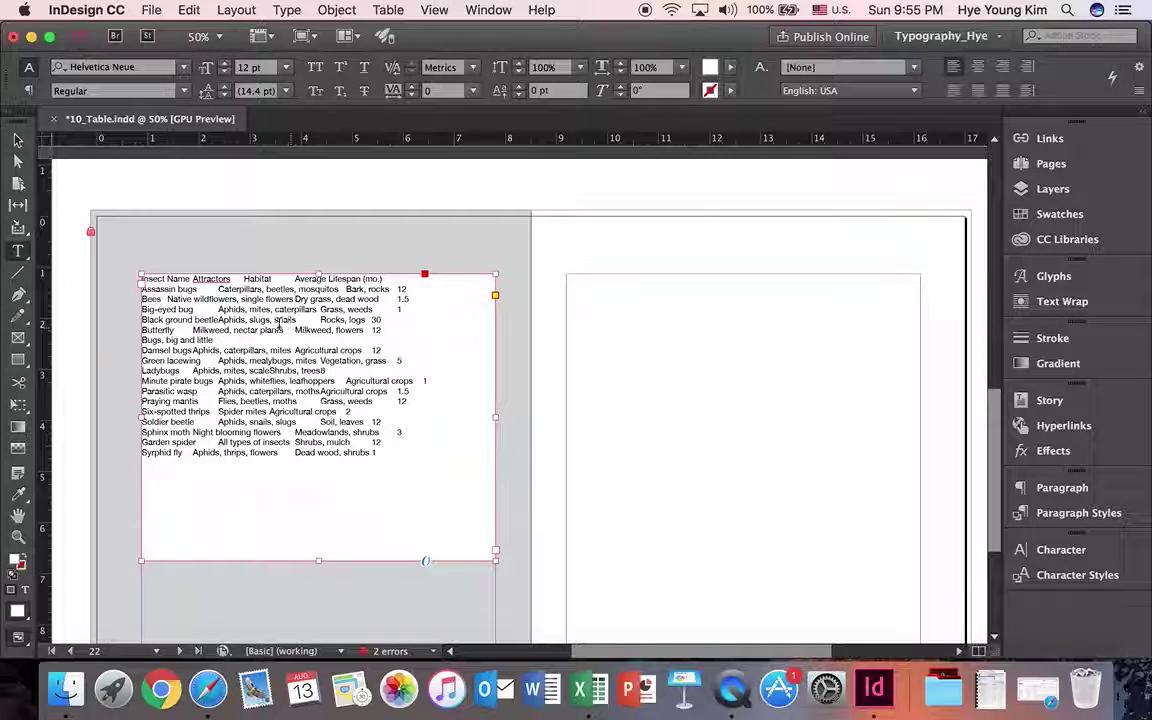
# Convert all the imported text to a table with Tab column separators, Paragraph row separators and the [Basic Table] style
pyautogui.click(277, 322)
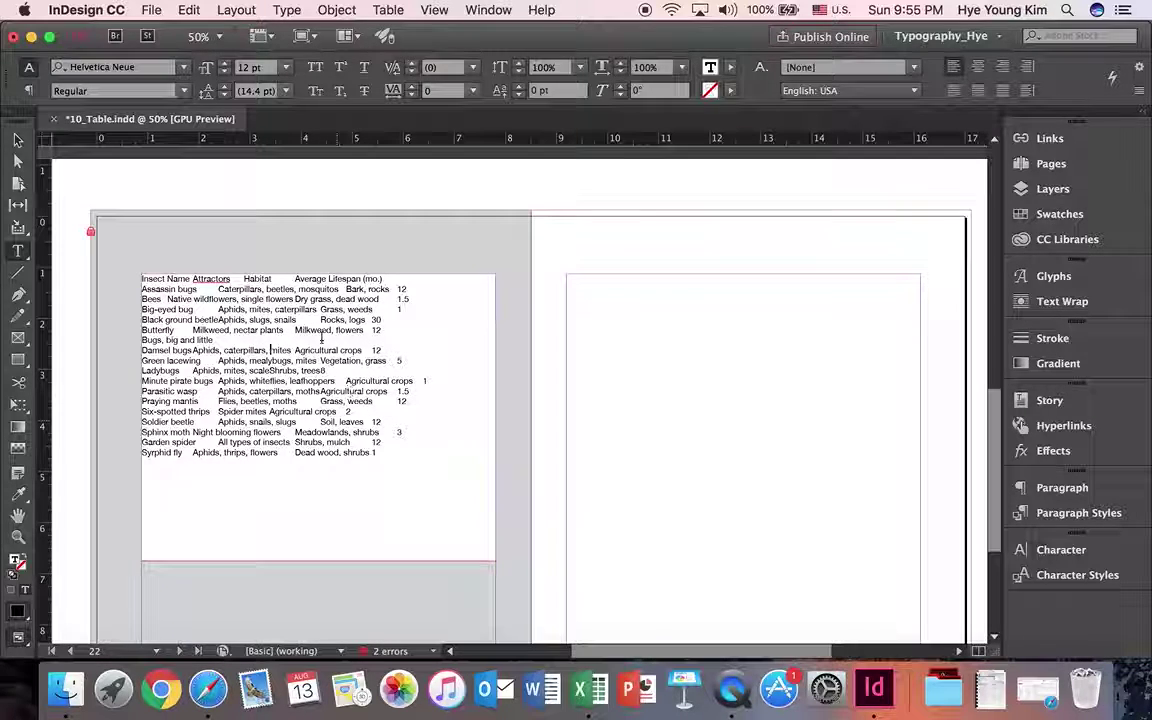
pyautogui.click(381, 11)
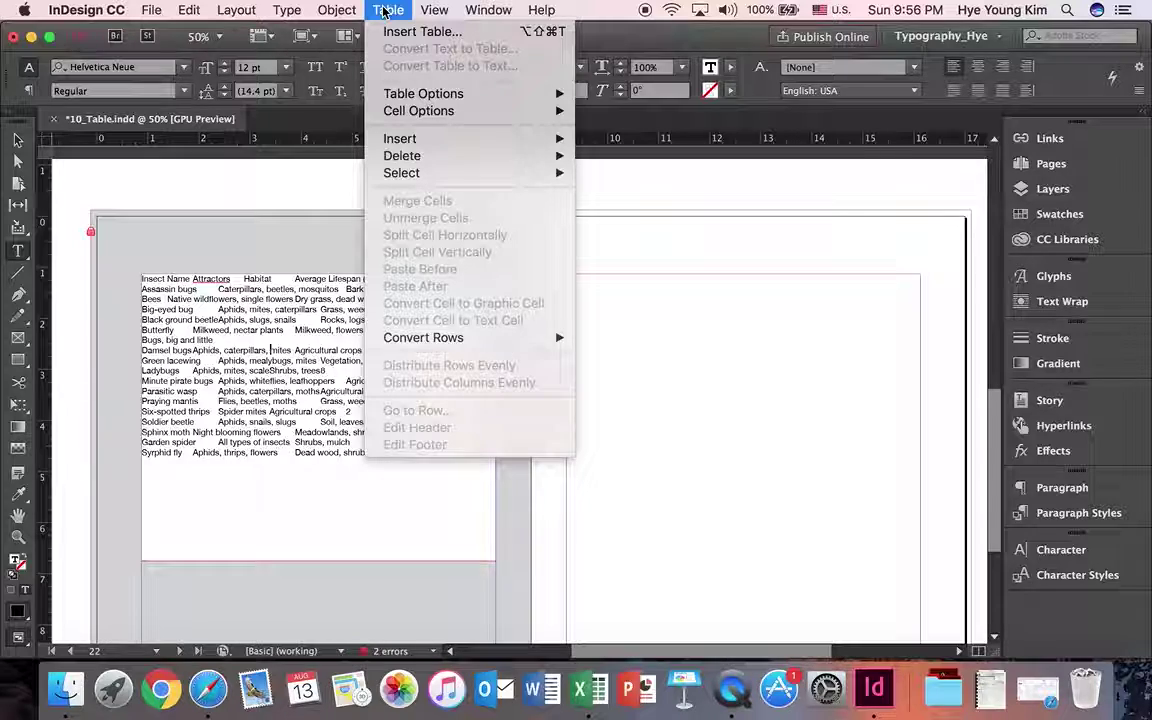
pyautogui.click(274, 361)
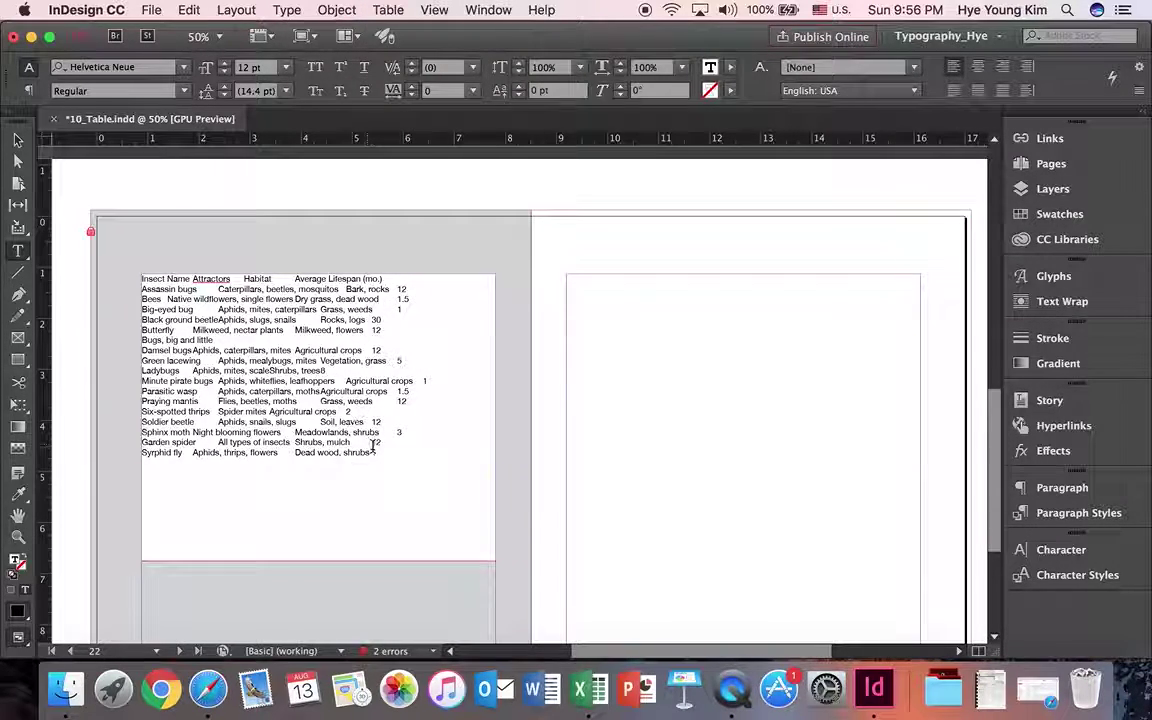
pyautogui.moveTo(290, 378); pyautogui.dragTo(111, 275)
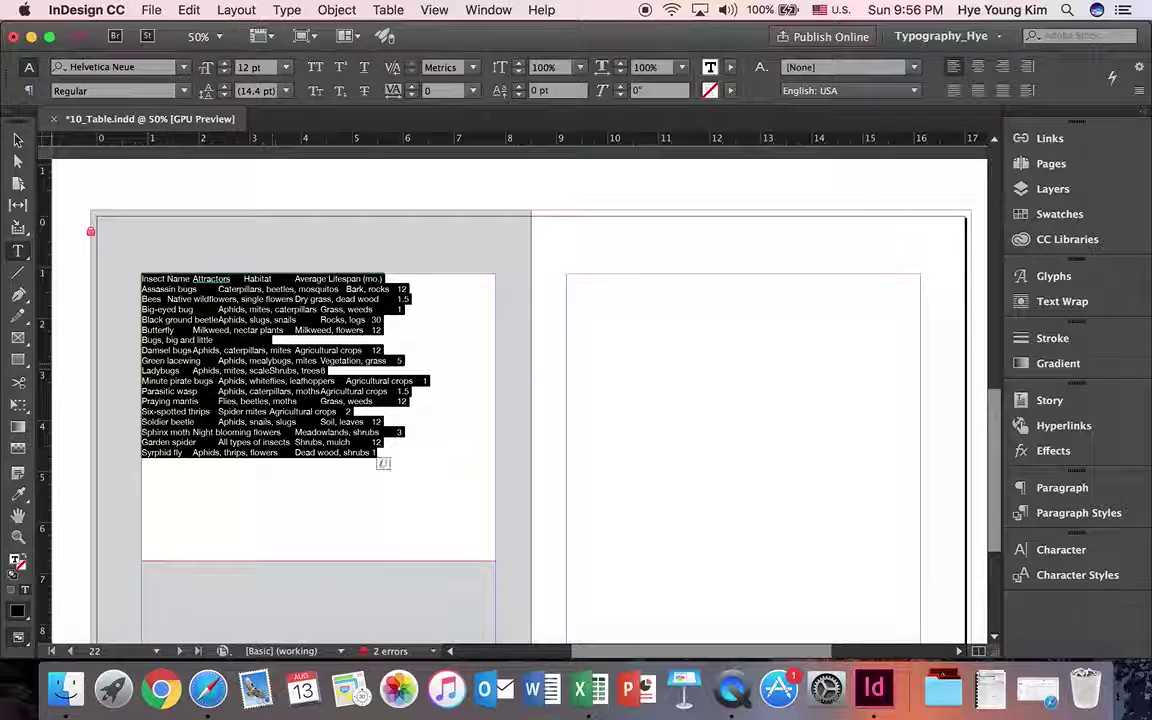
pyautogui.click(388, 10)
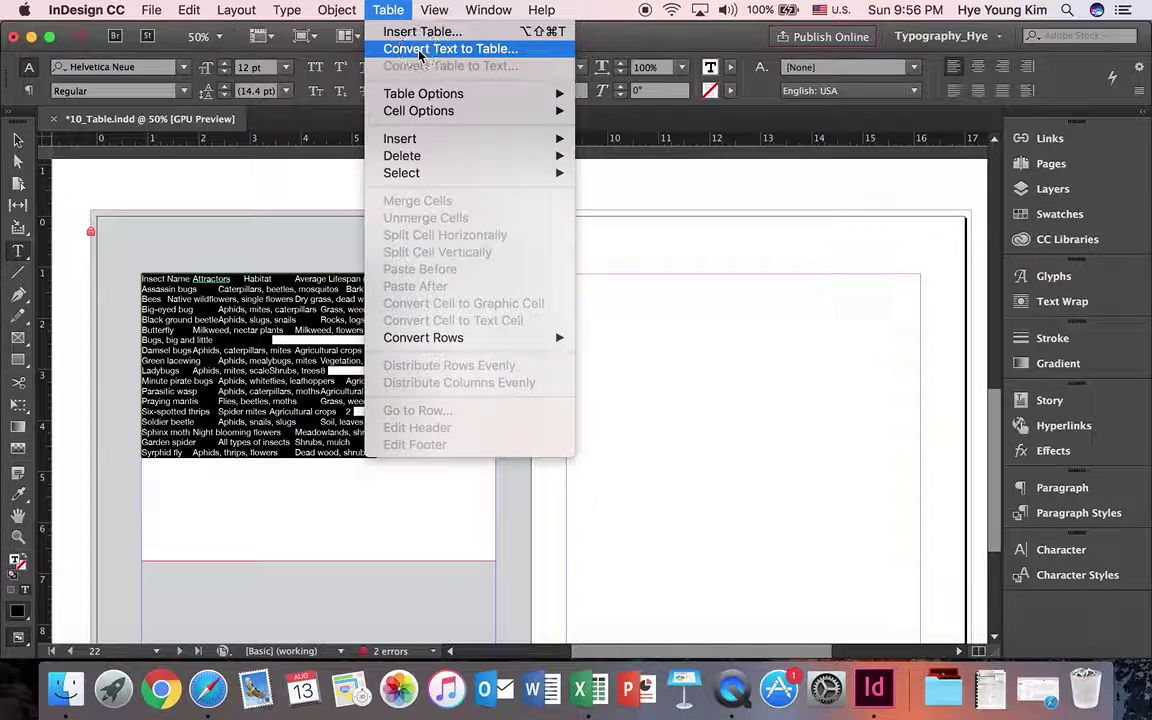
pyautogui.click(420, 50)
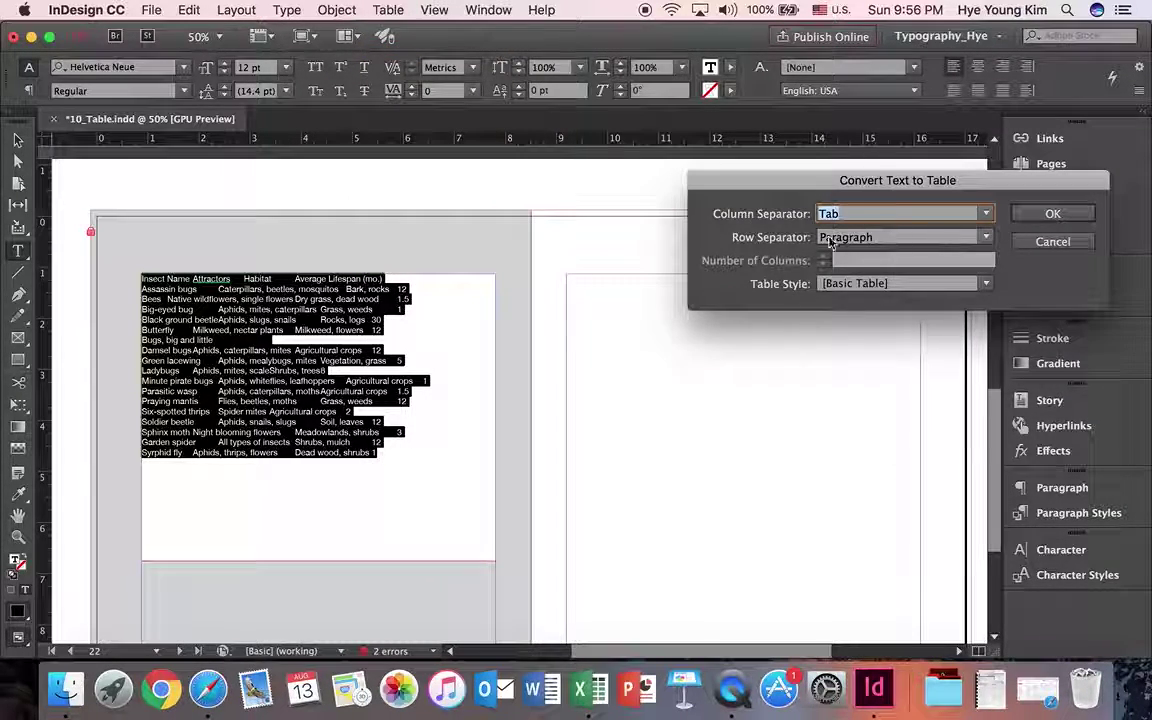
pyautogui.click(1050, 222)
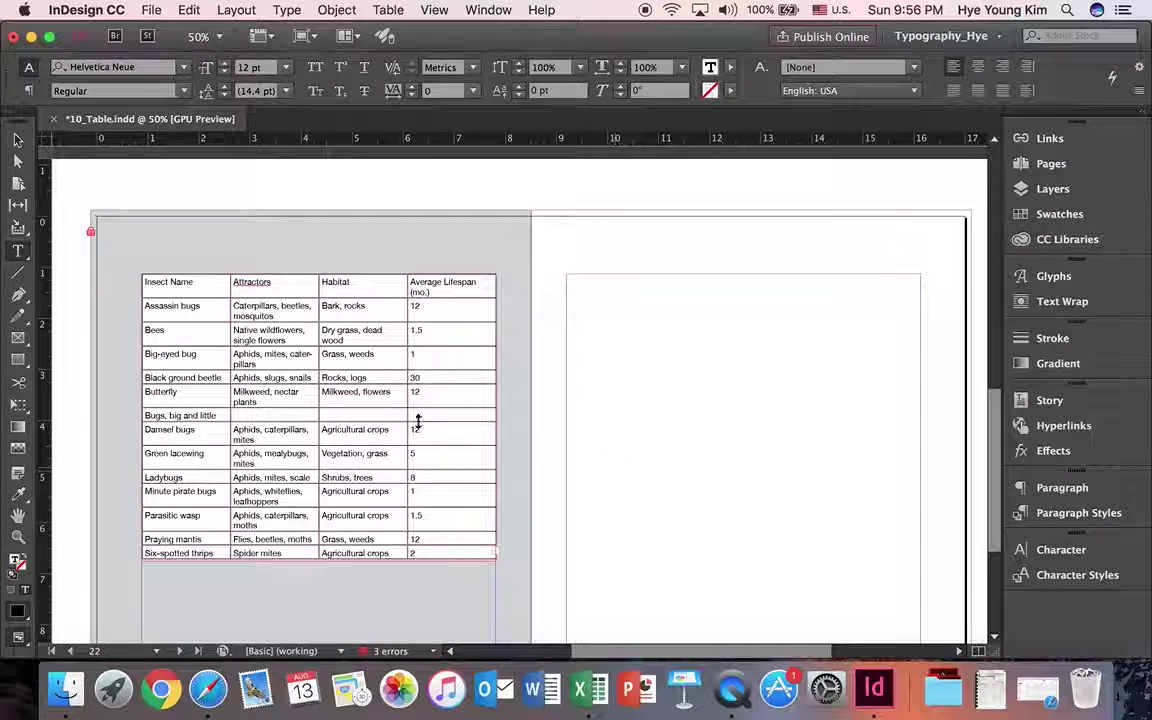
# Thread the table's overset rows into a new frame about 6.94 by 4.375 in at the facing page's upper margin
pyautogui.scroll(-1, 410, 418)
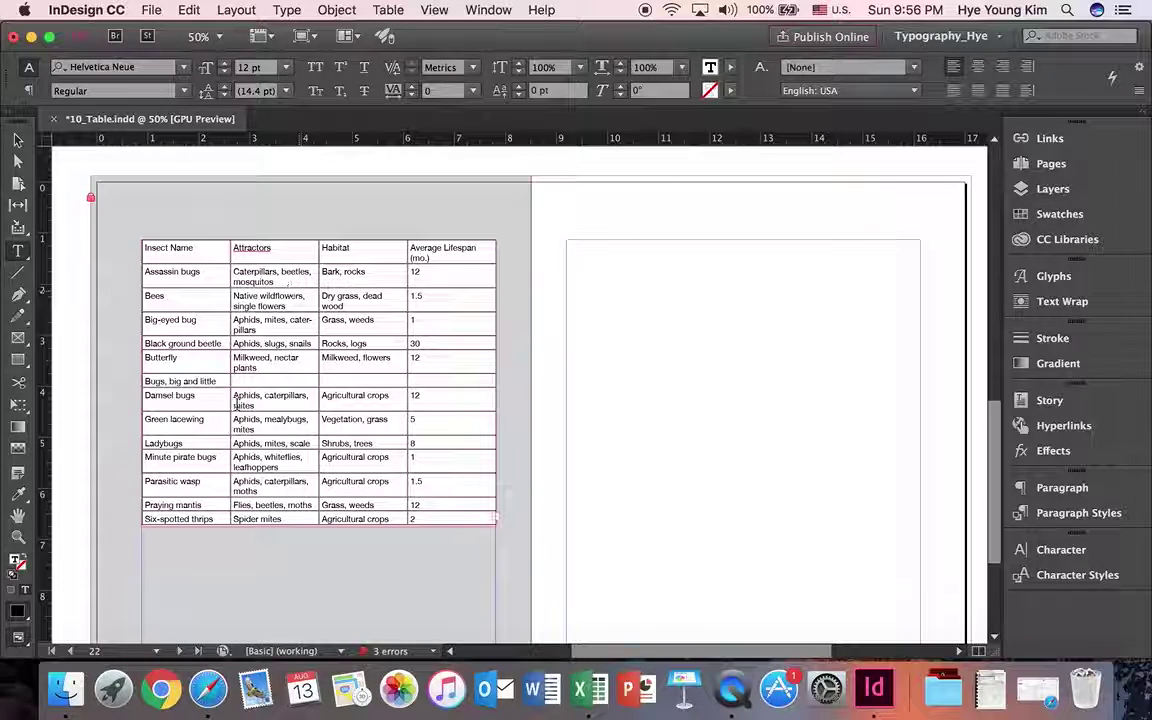
pyautogui.click(17, 140)
pyautogui.click(496, 520)
pyautogui.click(567, 243)
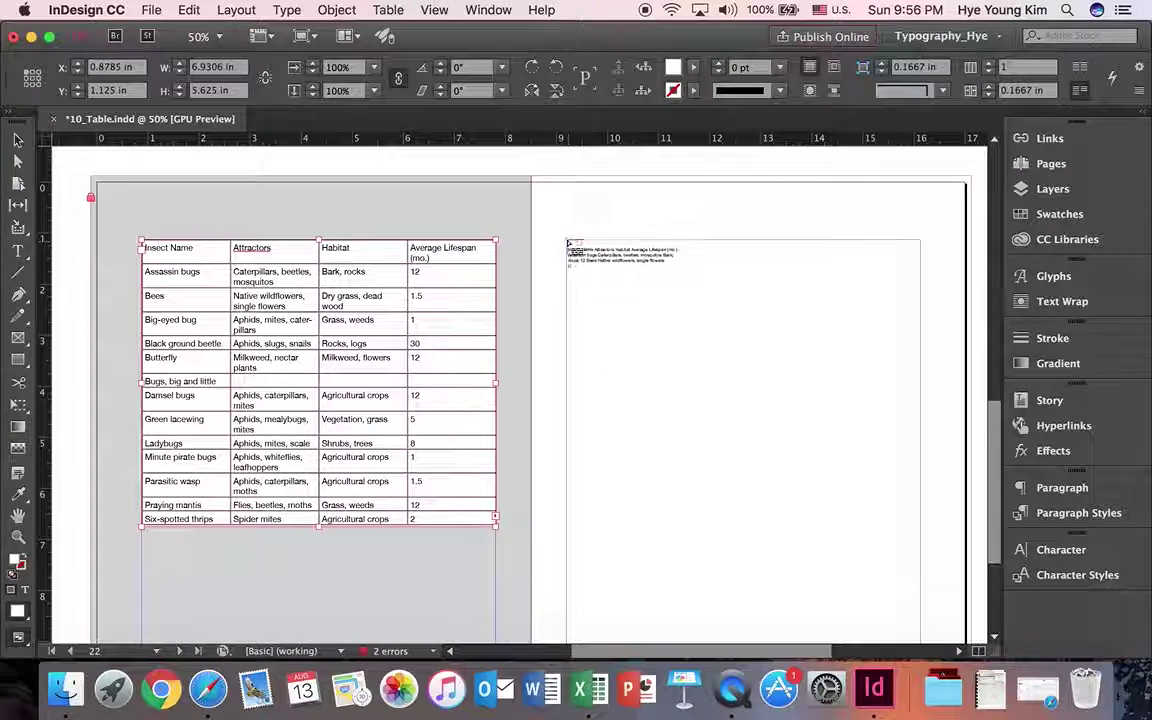
pyautogui.moveTo(567, 243); pyautogui.dragTo(920, 460)
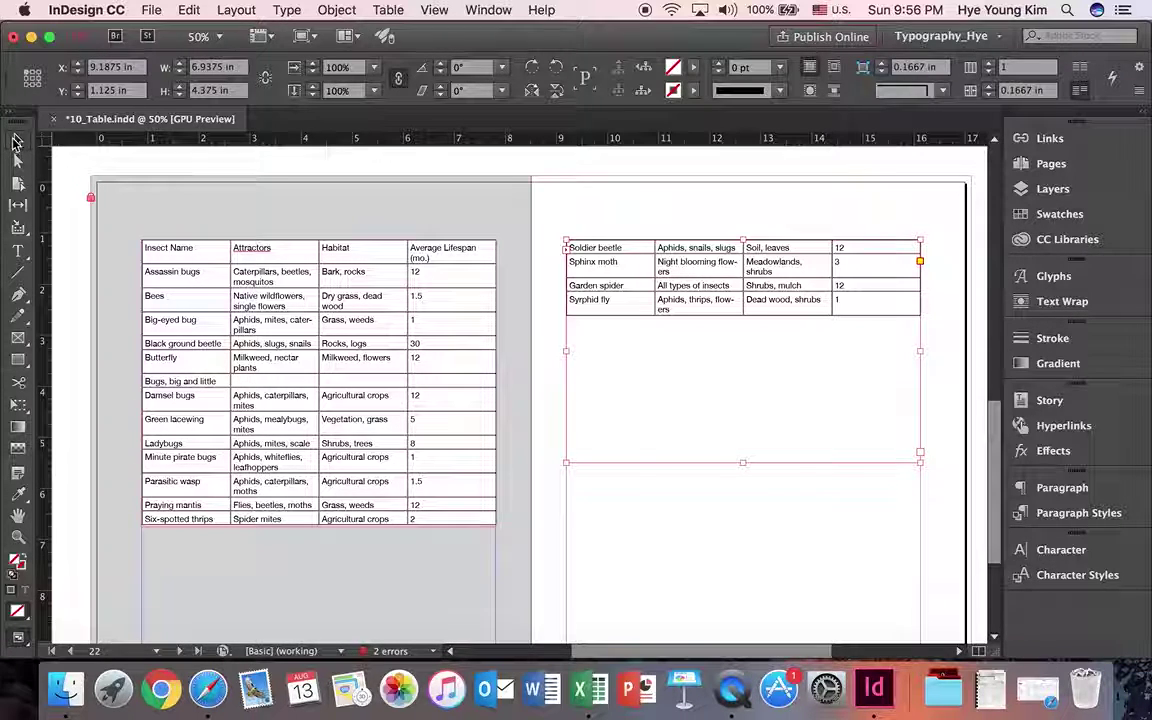
pyautogui.click(444, 235)
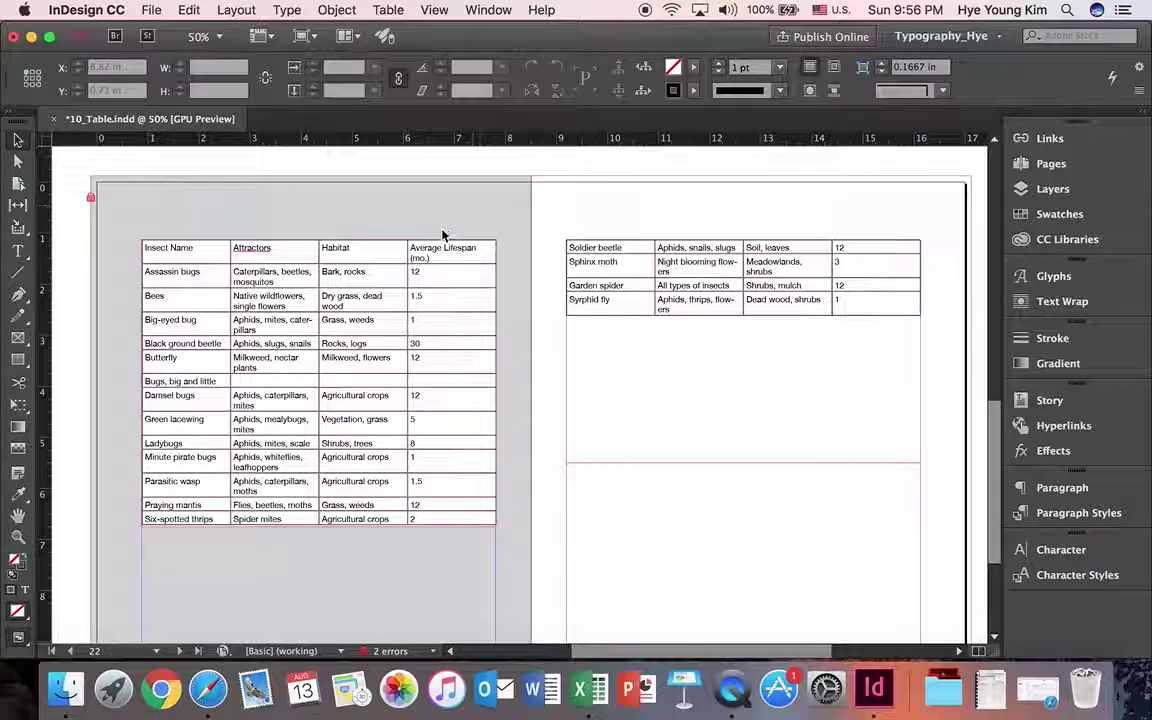
pyautogui.click(388, 10)
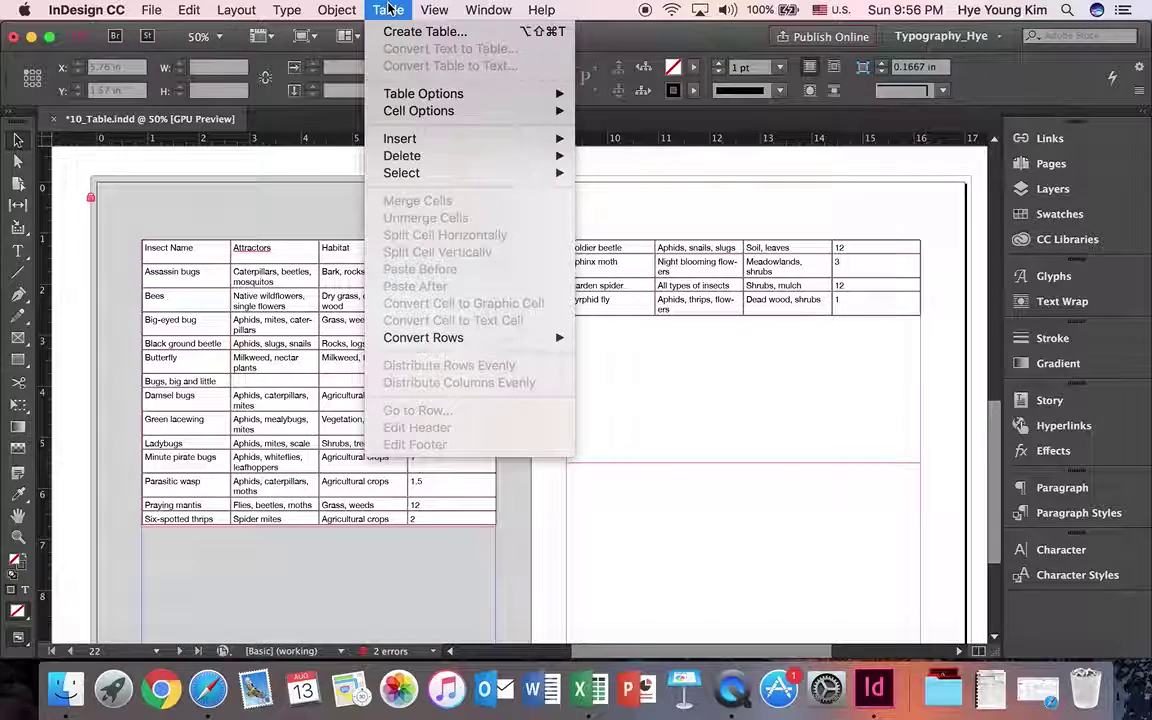
pyautogui.press('Escape')
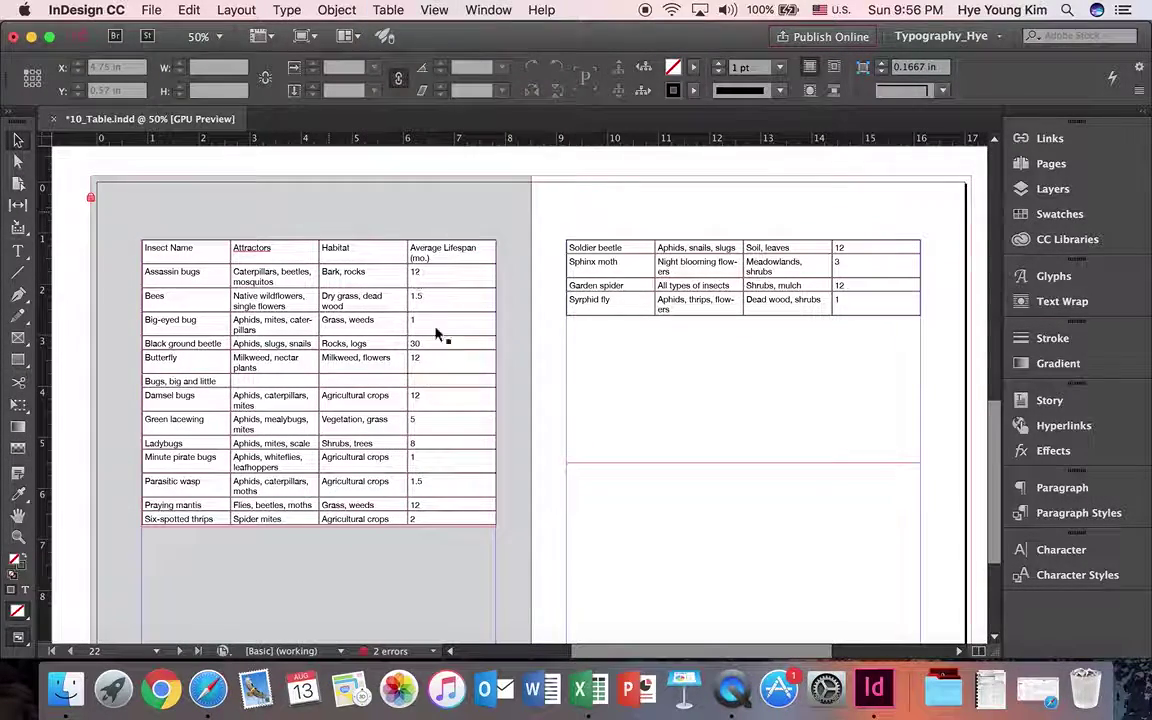
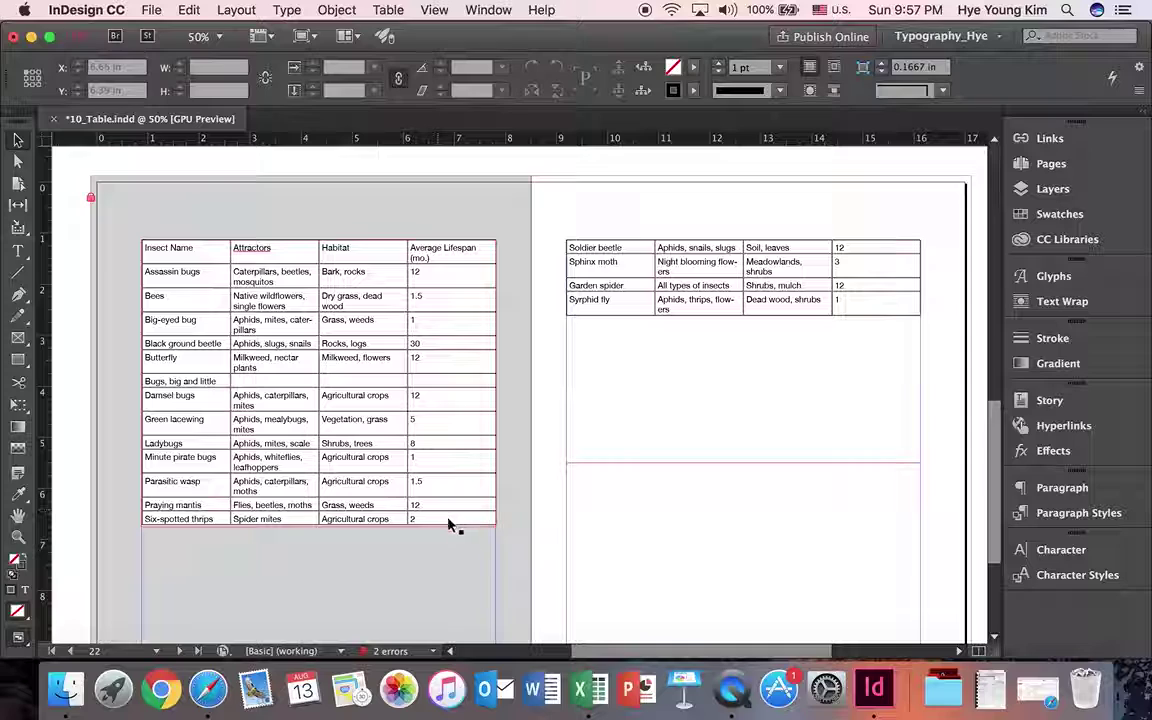
pyautogui.click(598, 504)
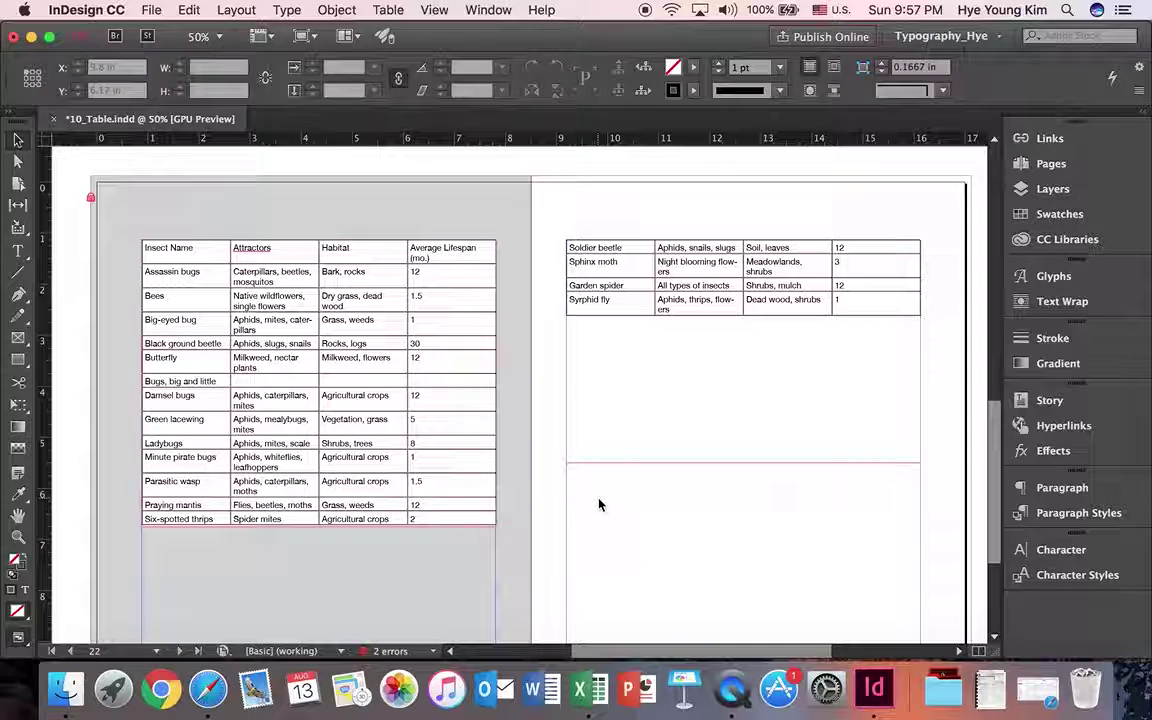
pyautogui.click(333, 305)
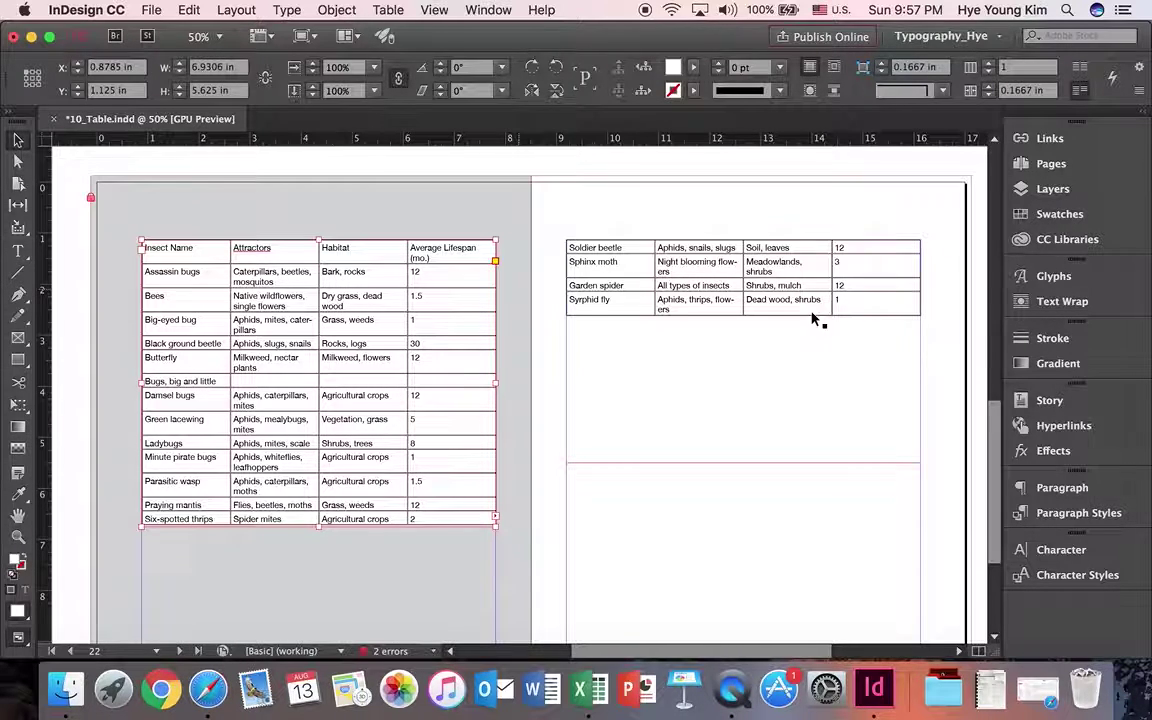
# Select the body rows of the formatted table on page 20 and bring up the Table Styles panel
pyautogui.click(569, 256)
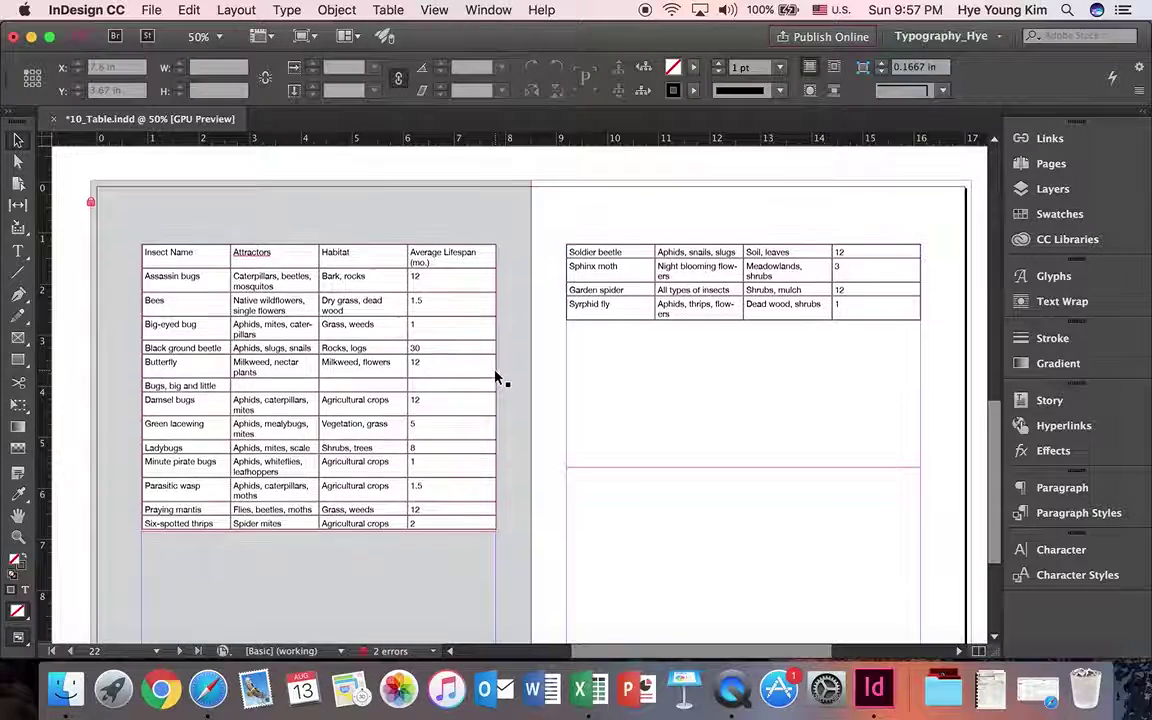
pyautogui.scroll(5, 496, 378)
pyautogui.scroll(6, 496, 378)
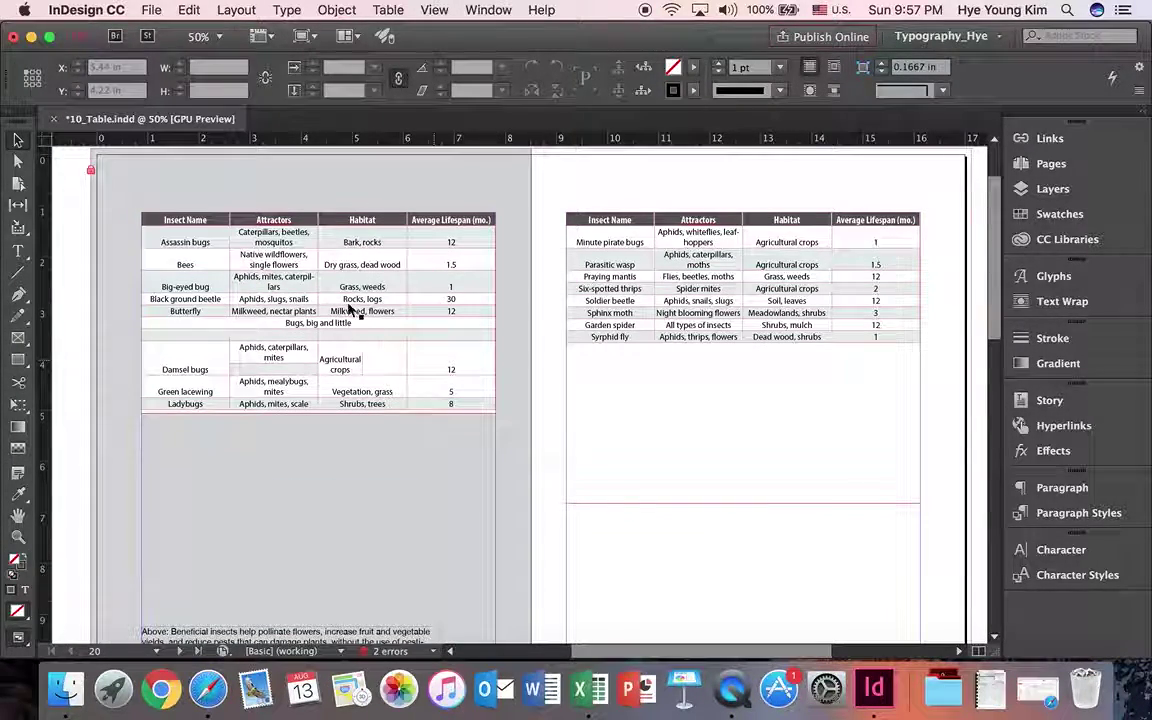
pyautogui.press('t')
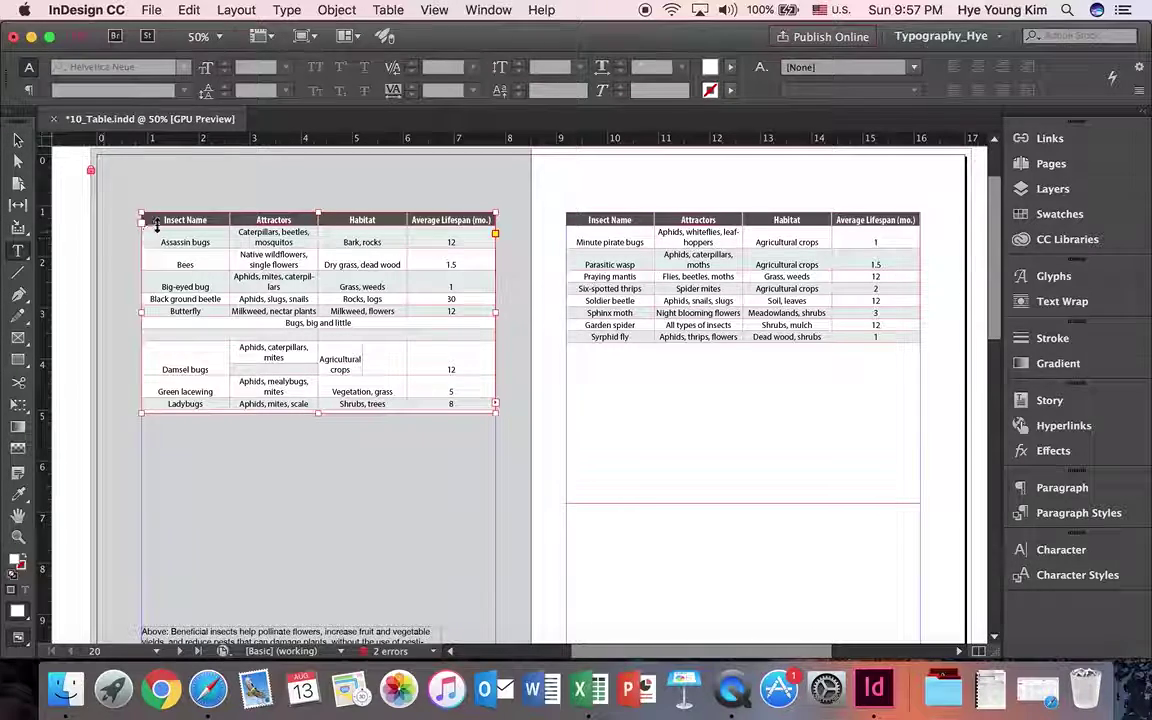
pyautogui.click(172, 219)
pyautogui.click(180, 218)
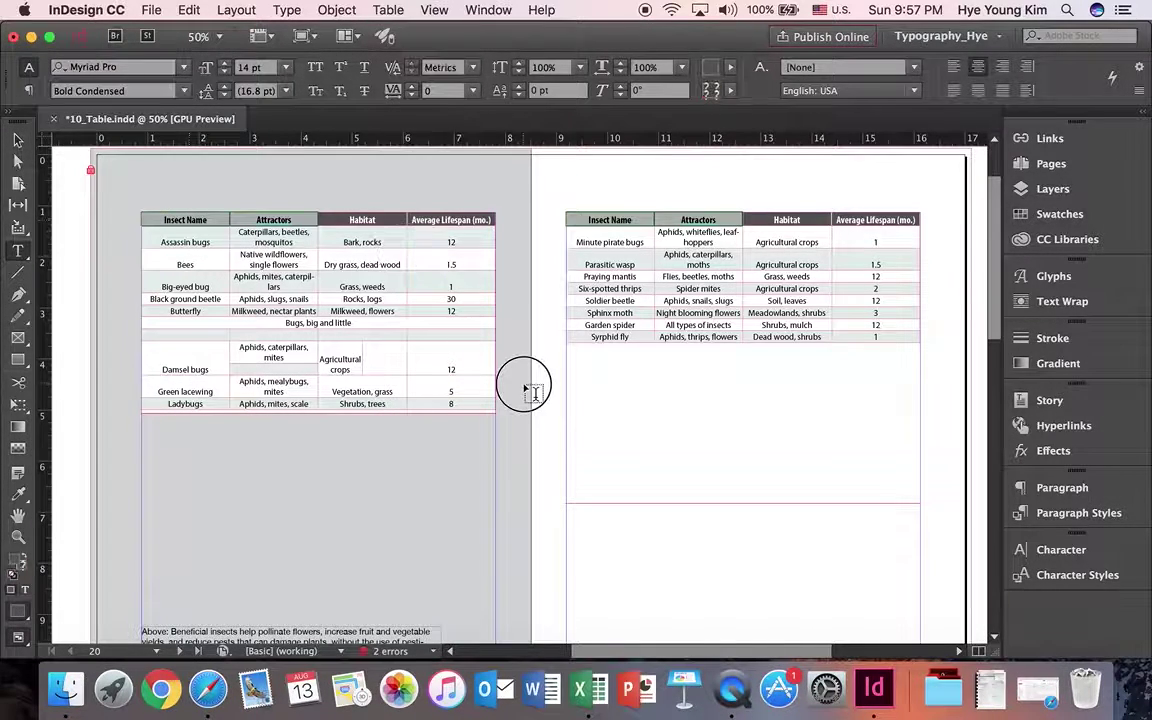
pyautogui.click(346, 311)
pyautogui.click(156, 216)
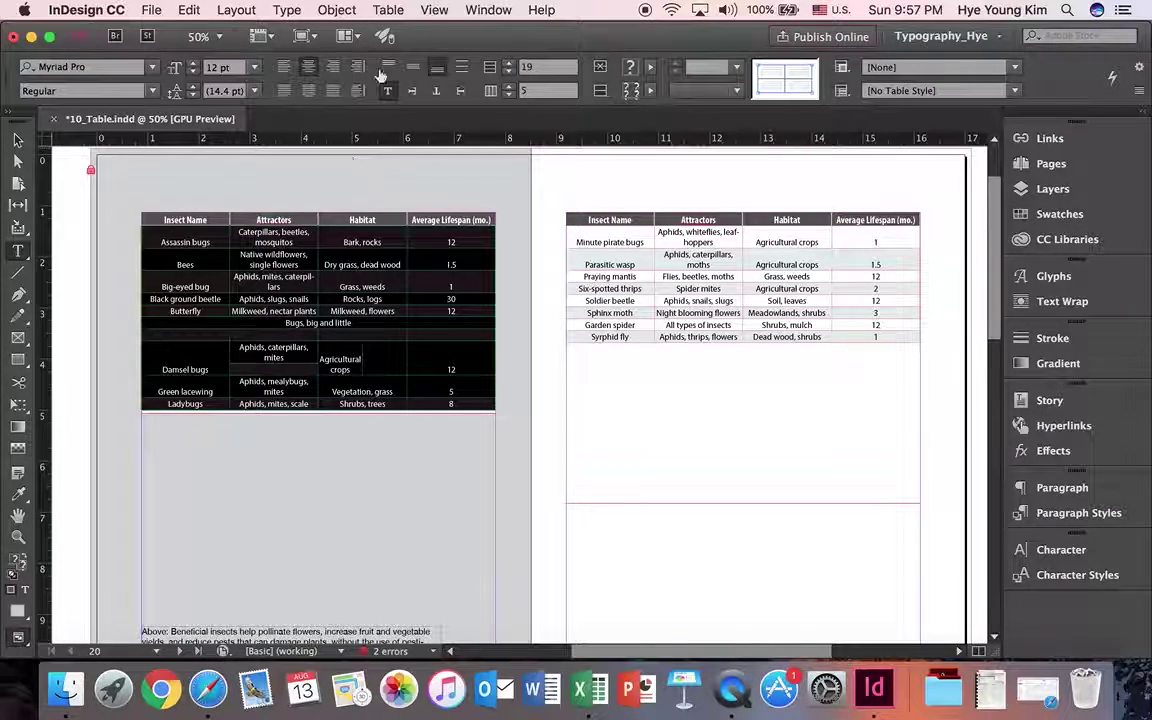
pyautogui.click(479, 10)
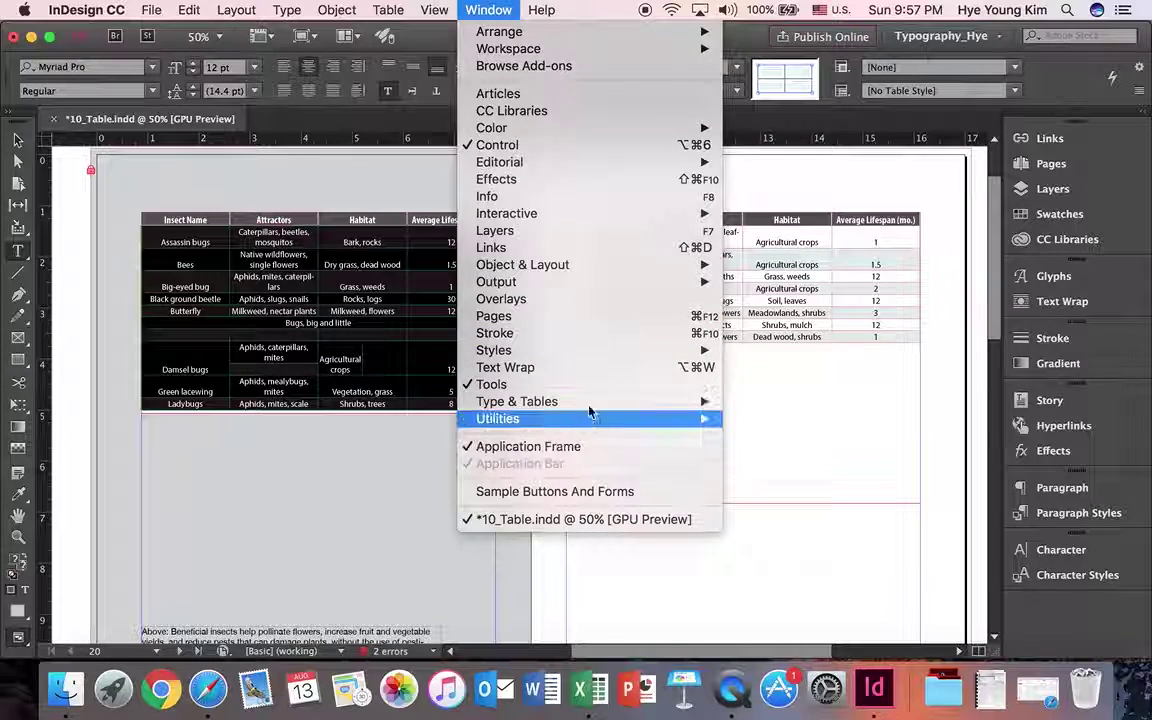
pyautogui.moveTo(589, 399)
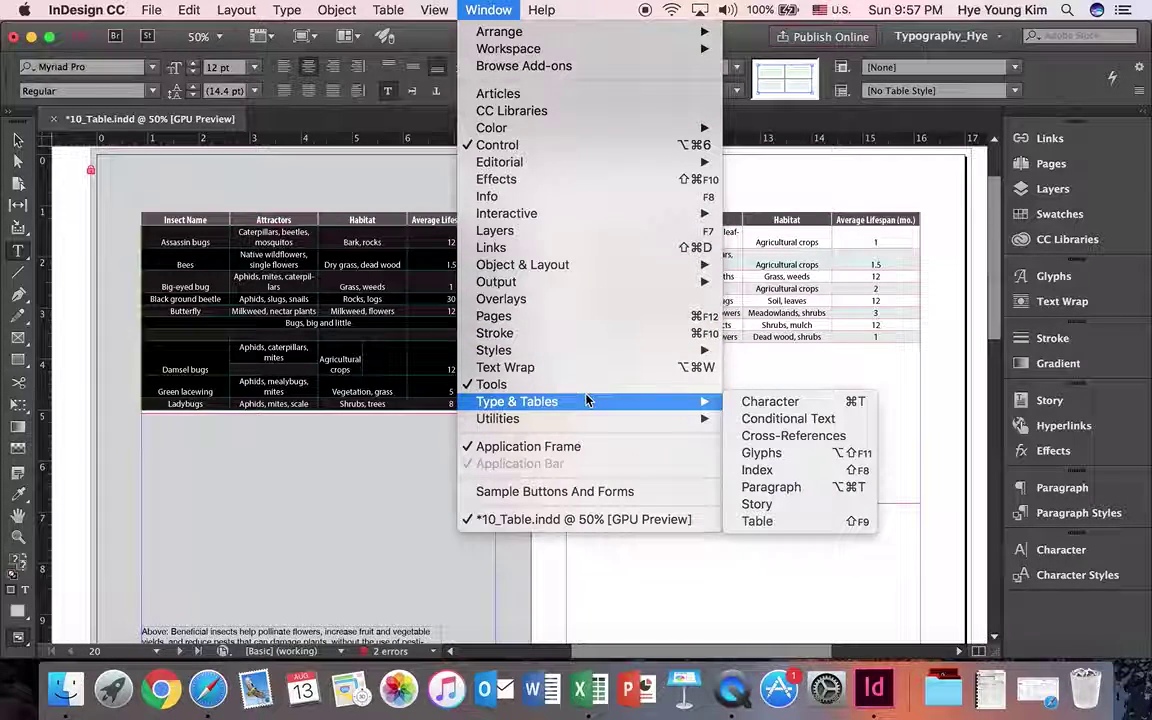
pyautogui.moveTo(630, 358)
pyautogui.click(768, 374)
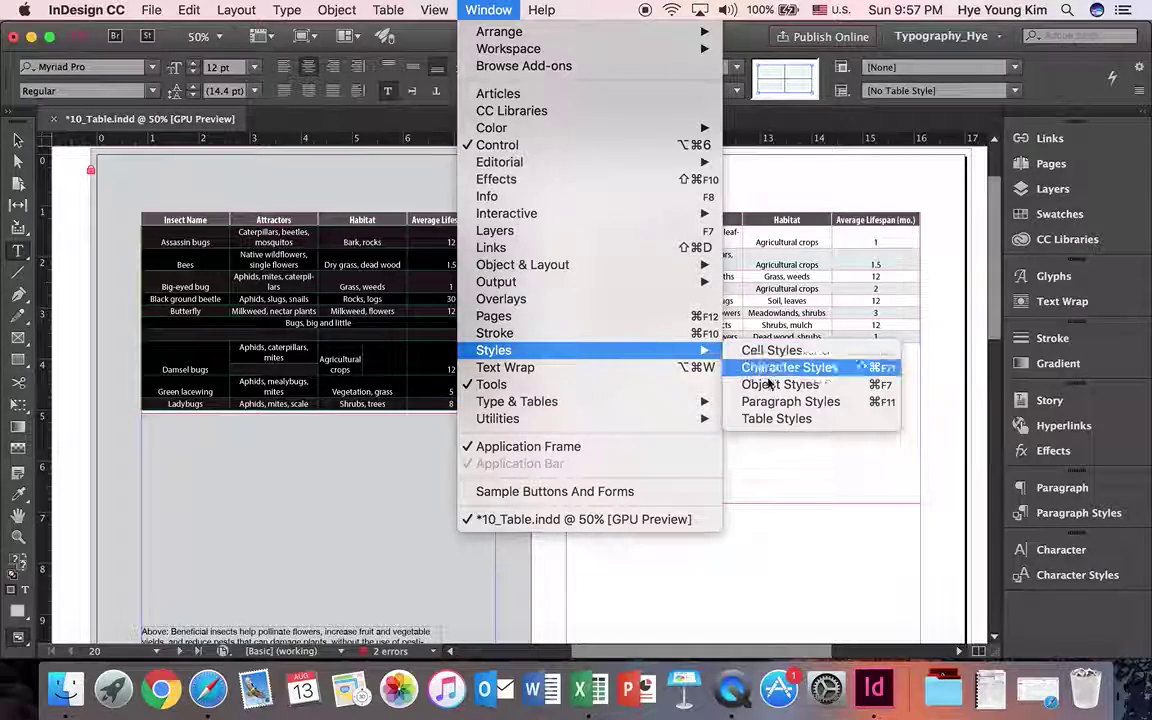
pyautogui.click(776, 418)
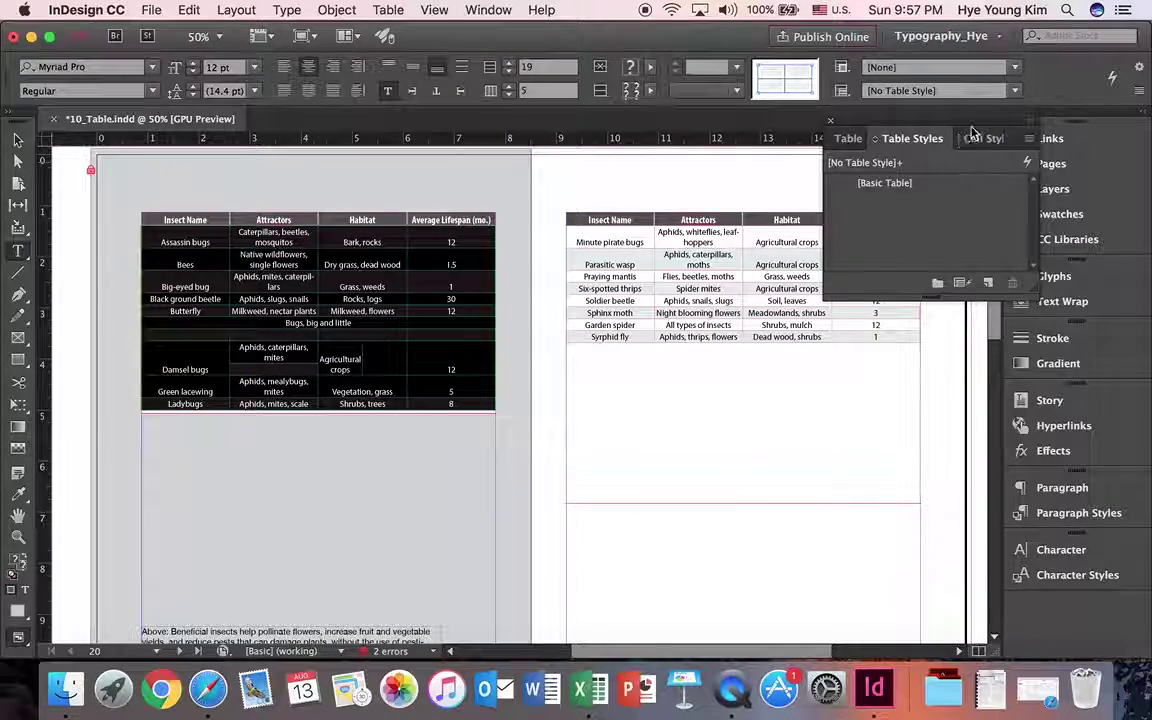
# Create a new table style named Table_Green from the selected formatted table
pyautogui.click(1022, 137)
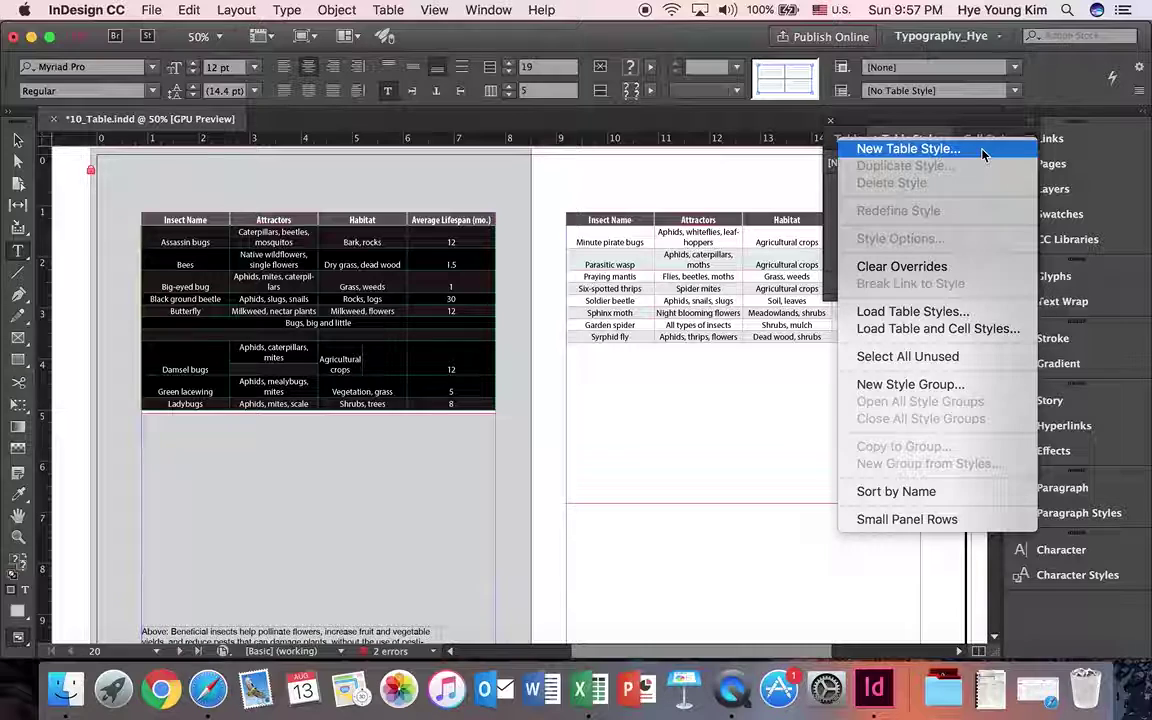
pyautogui.click(983, 153)
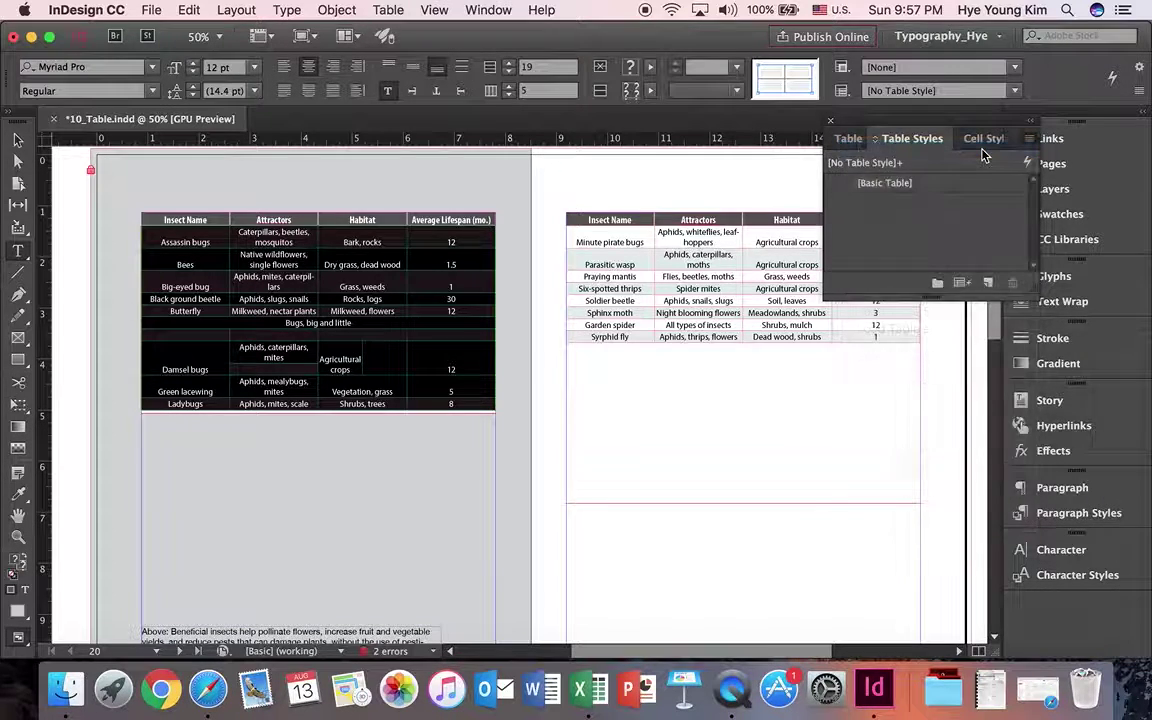
pyautogui.write('Table')
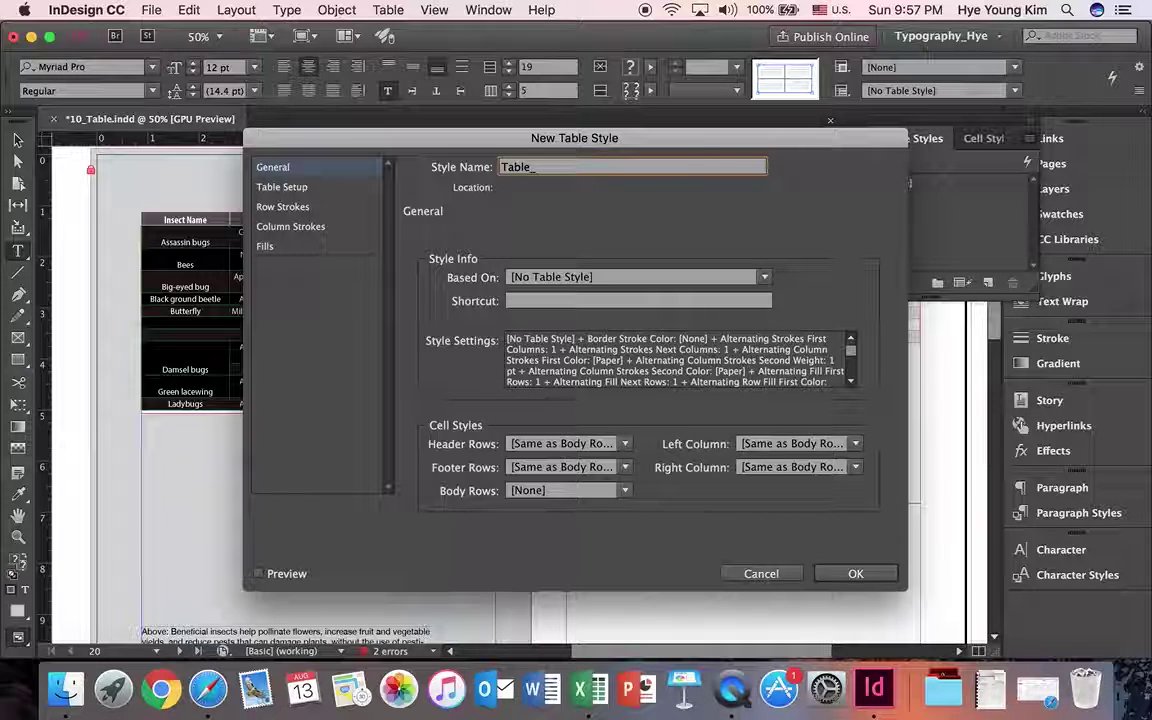
pyautogui.write('_Green')
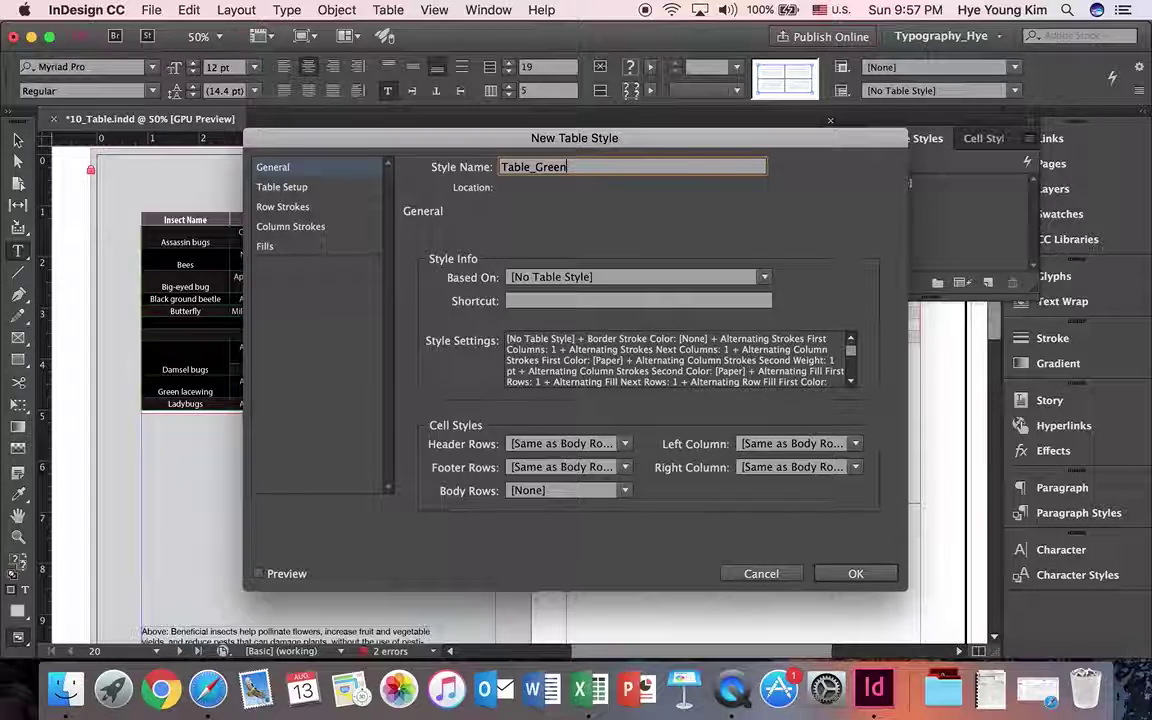
pyautogui.click(850, 576)
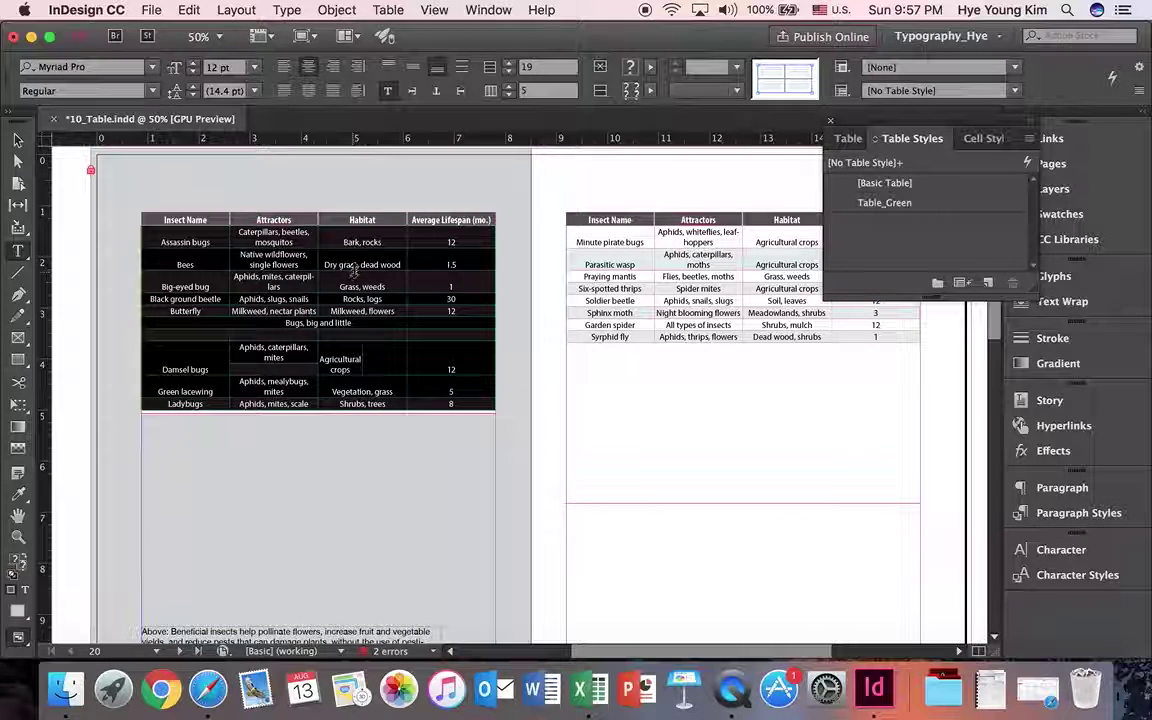
# Apply the Table_Green table style to the plain insect table on the page 22 spread
pyautogui.click(395, 298)
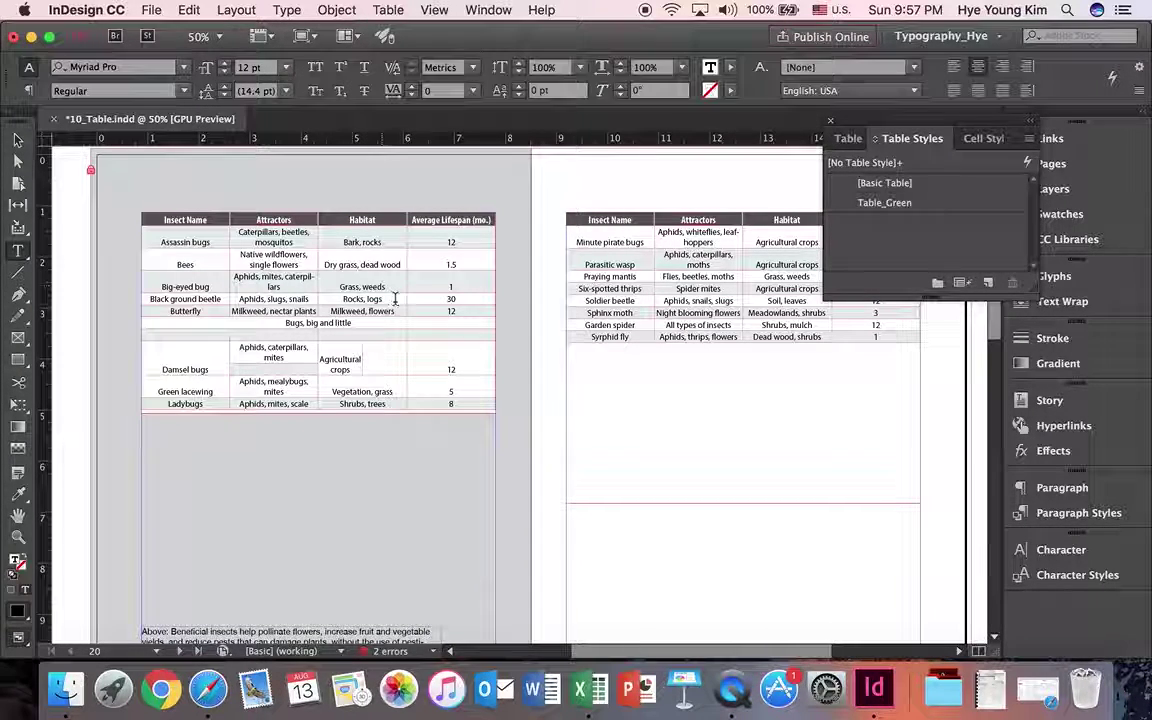
pyautogui.click(676, 276)
pyautogui.scroll(-15, 430, 337)
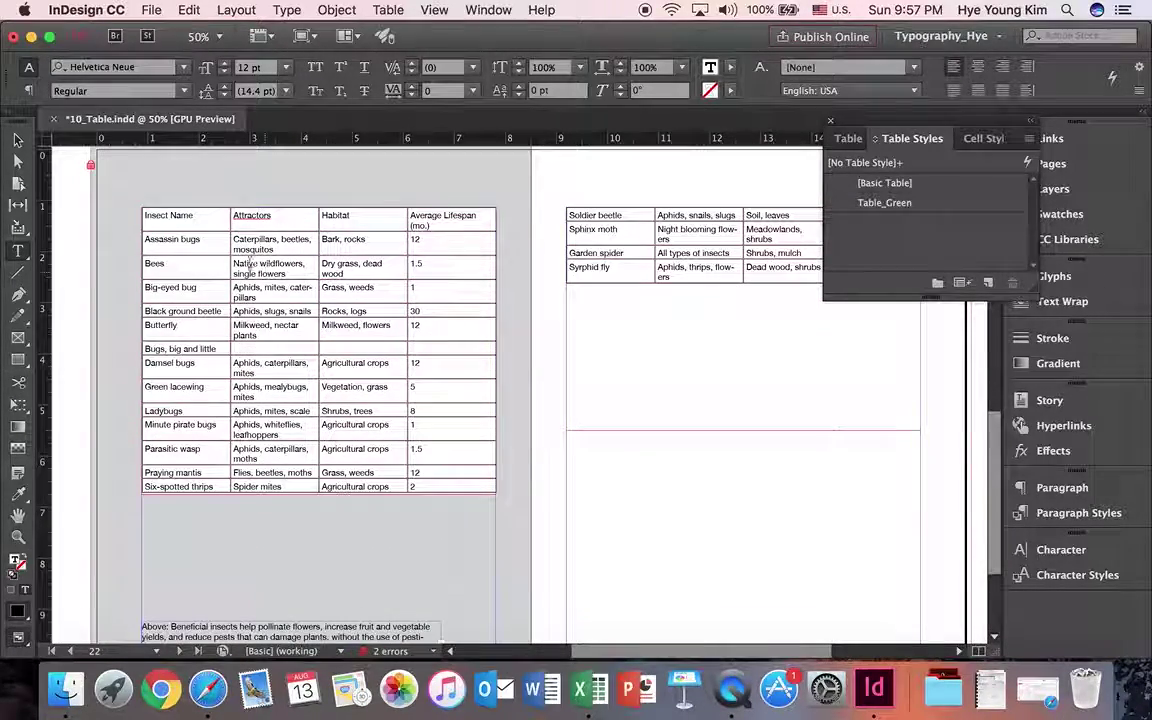
pyautogui.click(147, 215)
pyautogui.moveTo(147, 215); pyautogui.dragTo(828, 522)
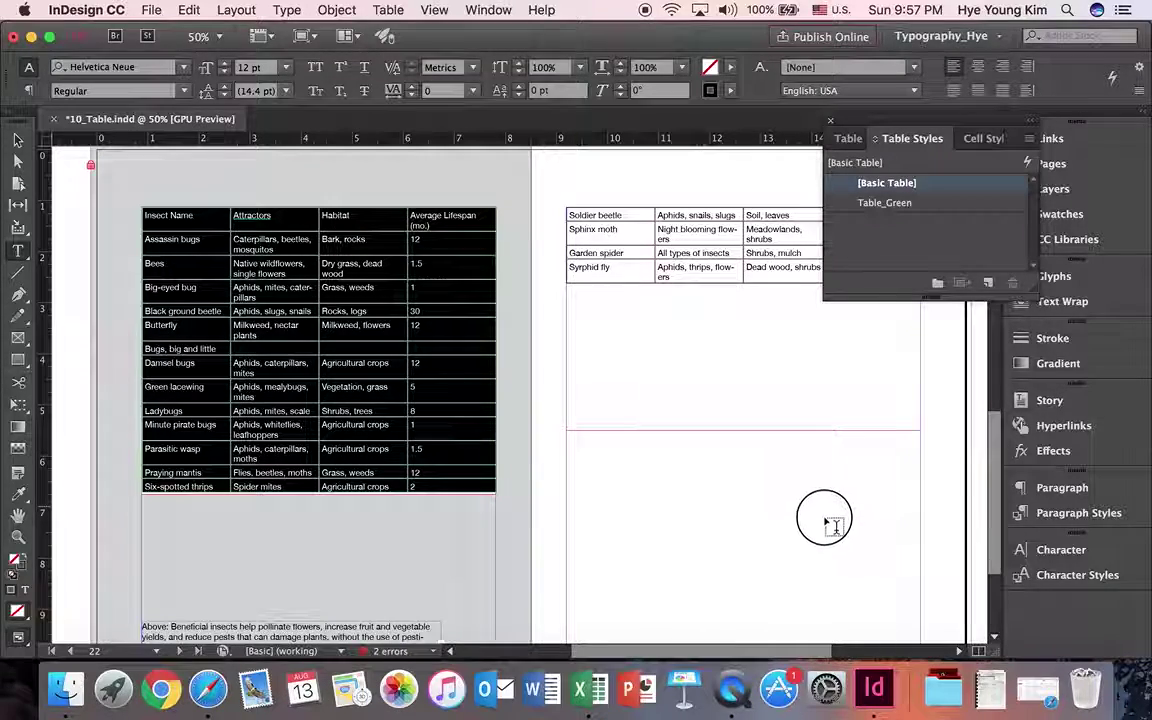
pyautogui.click(884, 203)
pyautogui.click(636, 226)
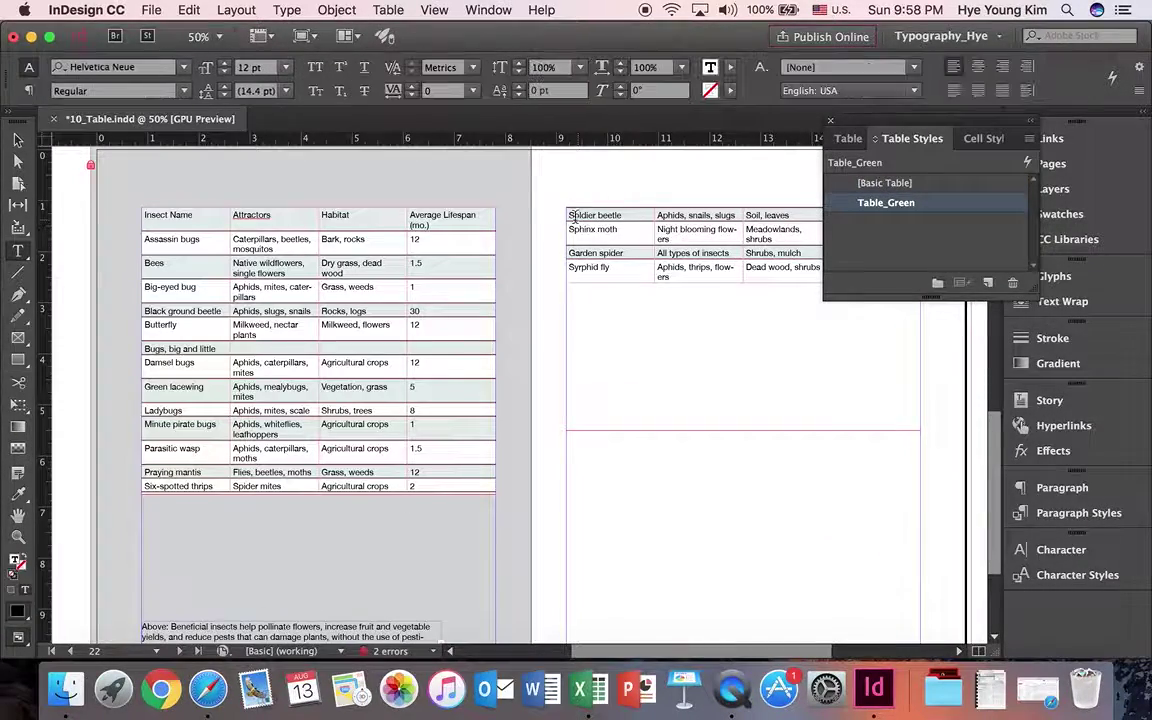
pyautogui.moveTo(650, 231); pyautogui.dragTo(838, 291)
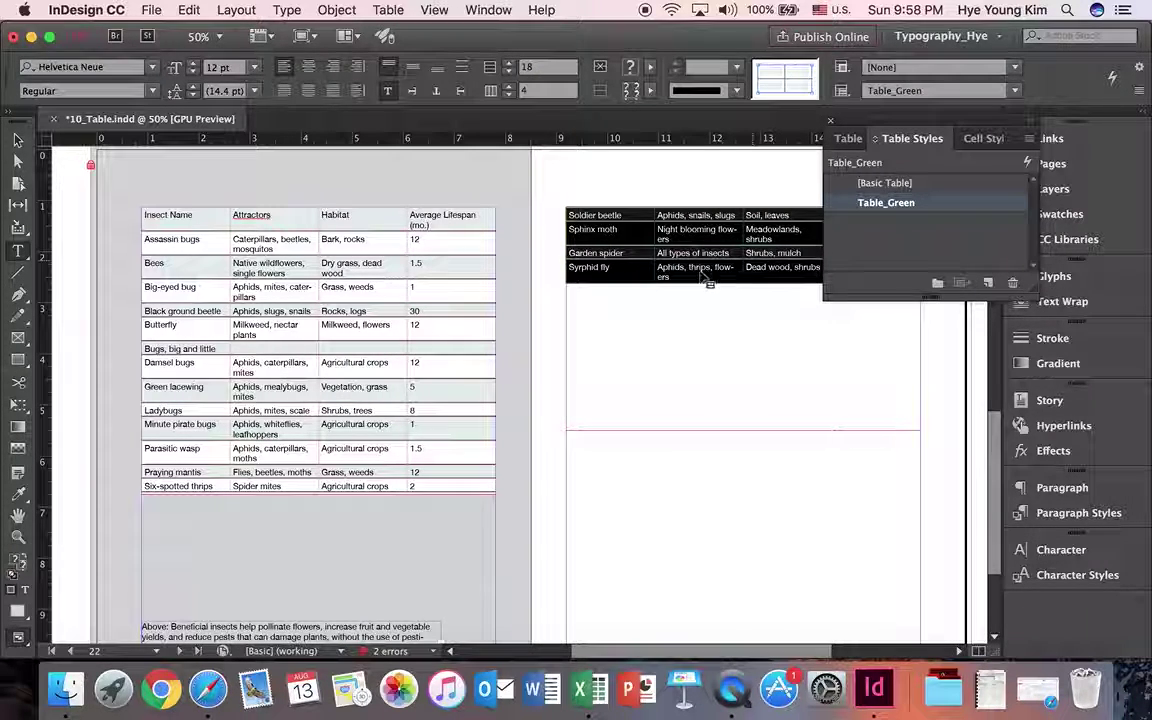
pyautogui.click(392, 326)
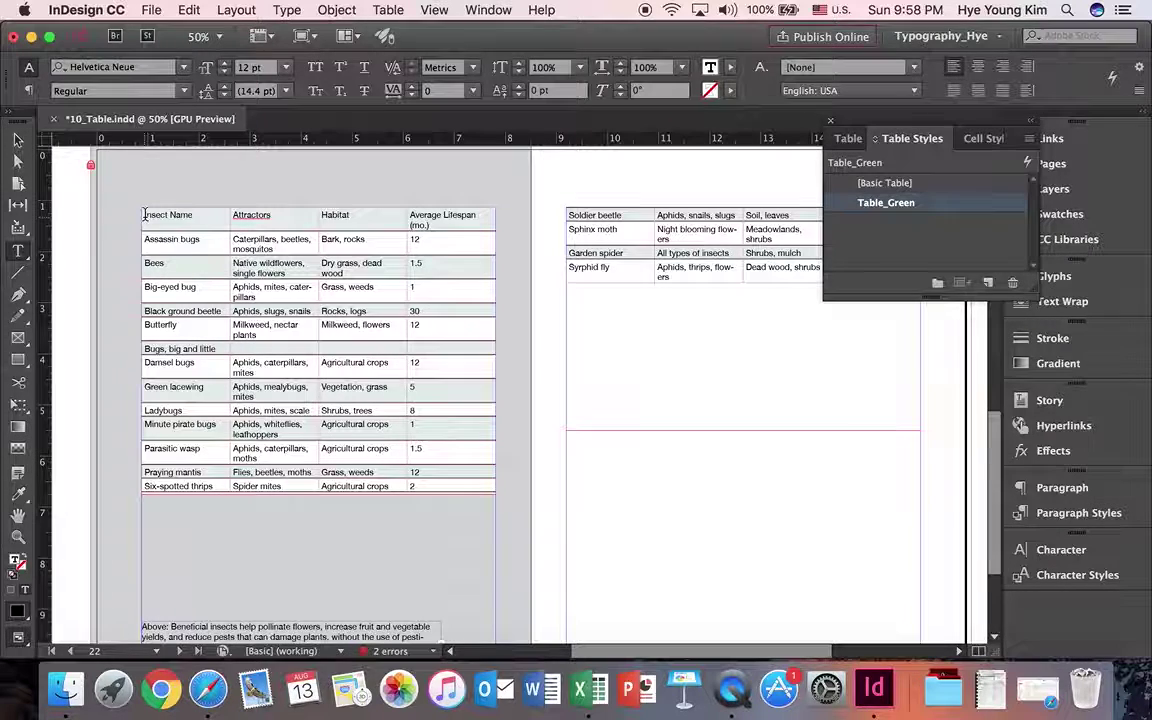
# Convert the first row of the page 22 table, starting with Insect Name, to a header row
pyautogui.moveTo(144, 214); pyautogui.dragTo(462, 222)
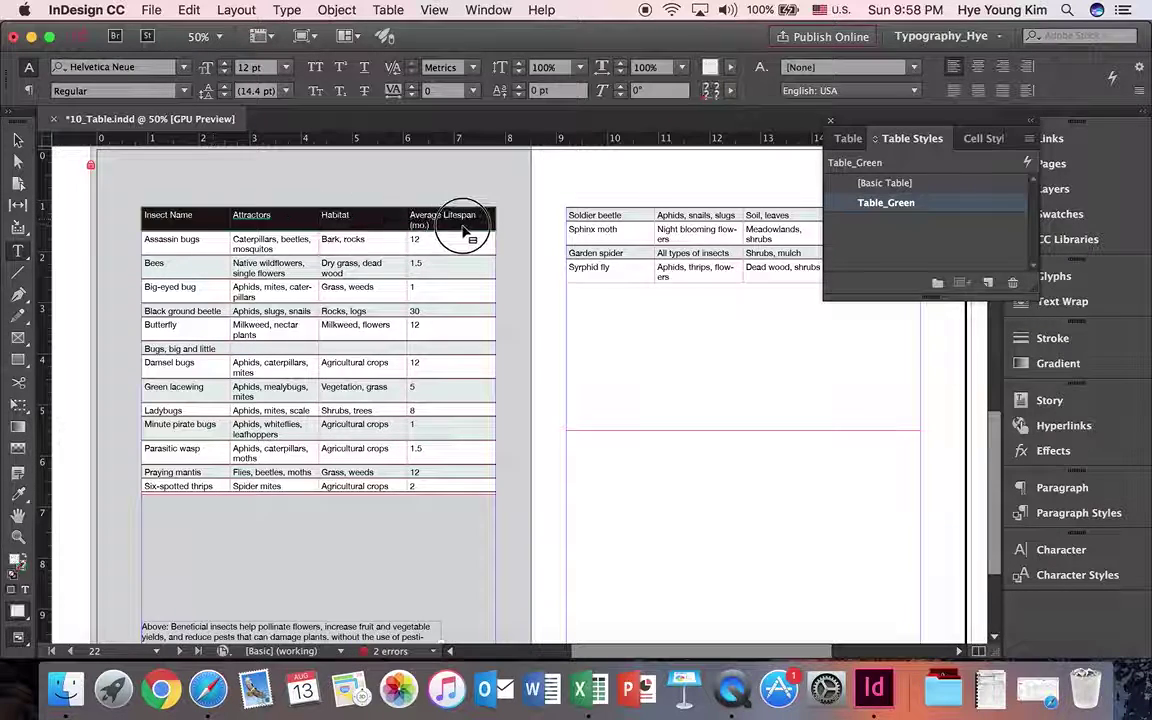
pyautogui.click(388, 10)
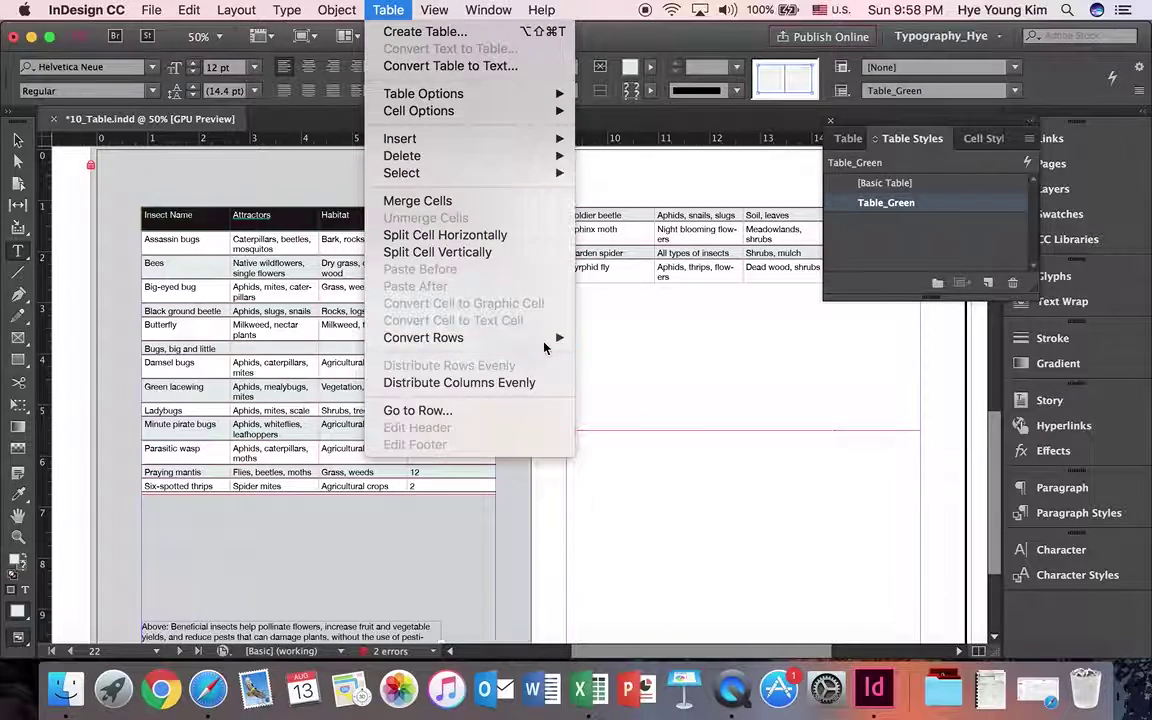
pyautogui.moveTo(548, 337)
pyautogui.click(610, 337)
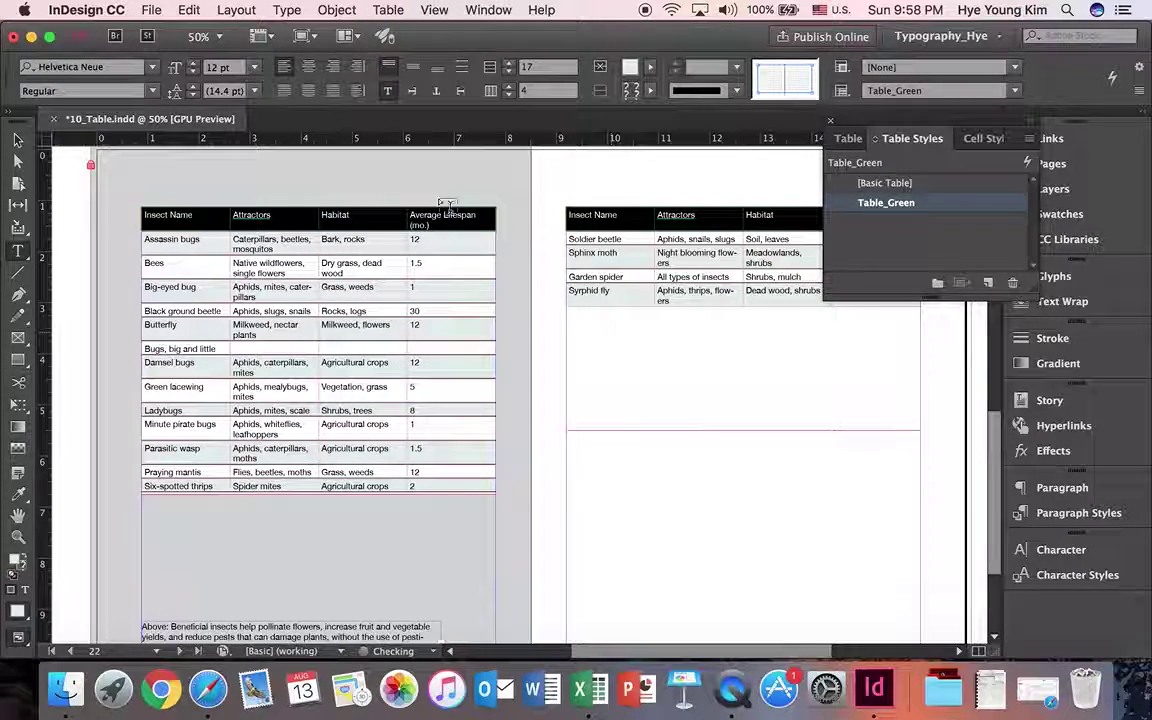
pyautogui.click(617, 252)
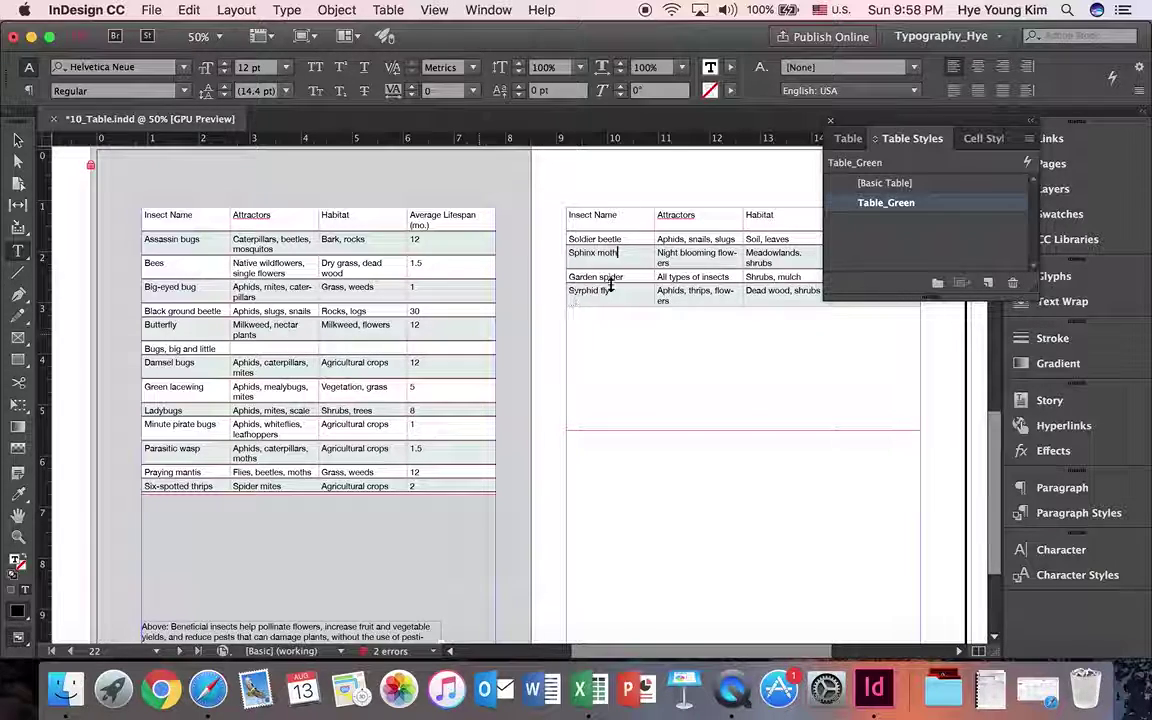
# Apply the Table_Body paragraph style to all body rows of the table on both pages of the page 22 spread
pyautogui.moveTo(879, 125); pyautogui.dragTo(806, 345)
pyautogui.moveTo(146, 256); pyautogui.dragTo(320, 390)
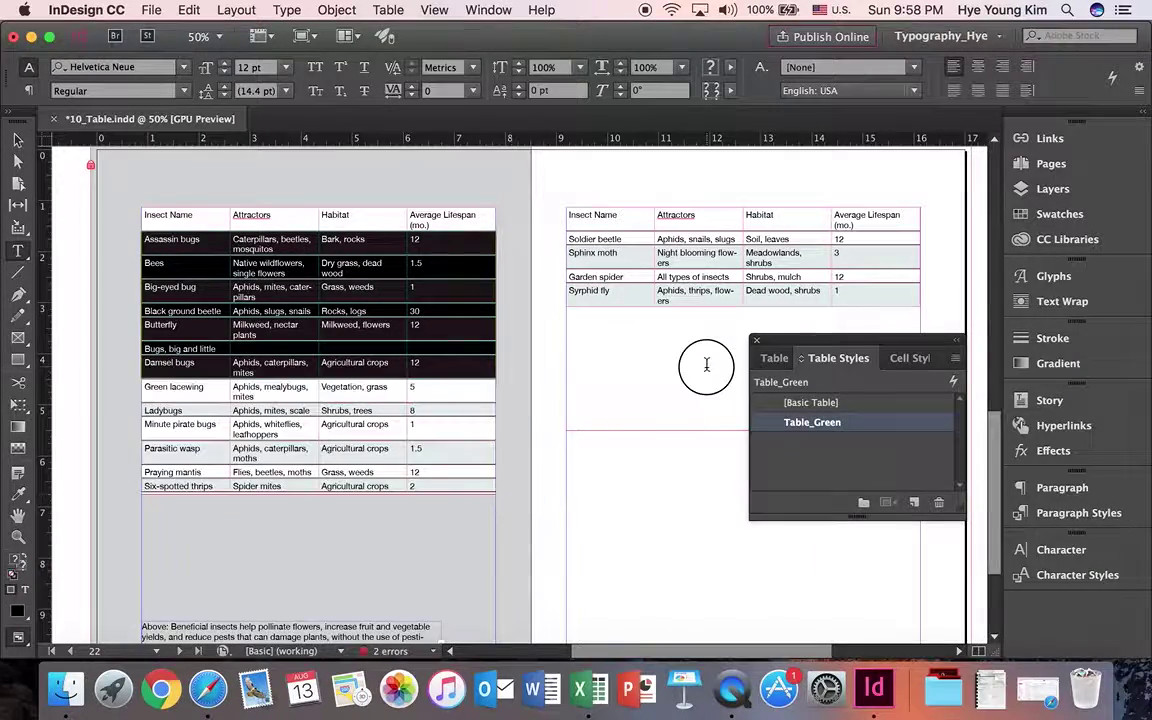
pyautogui.click(1125, 519)
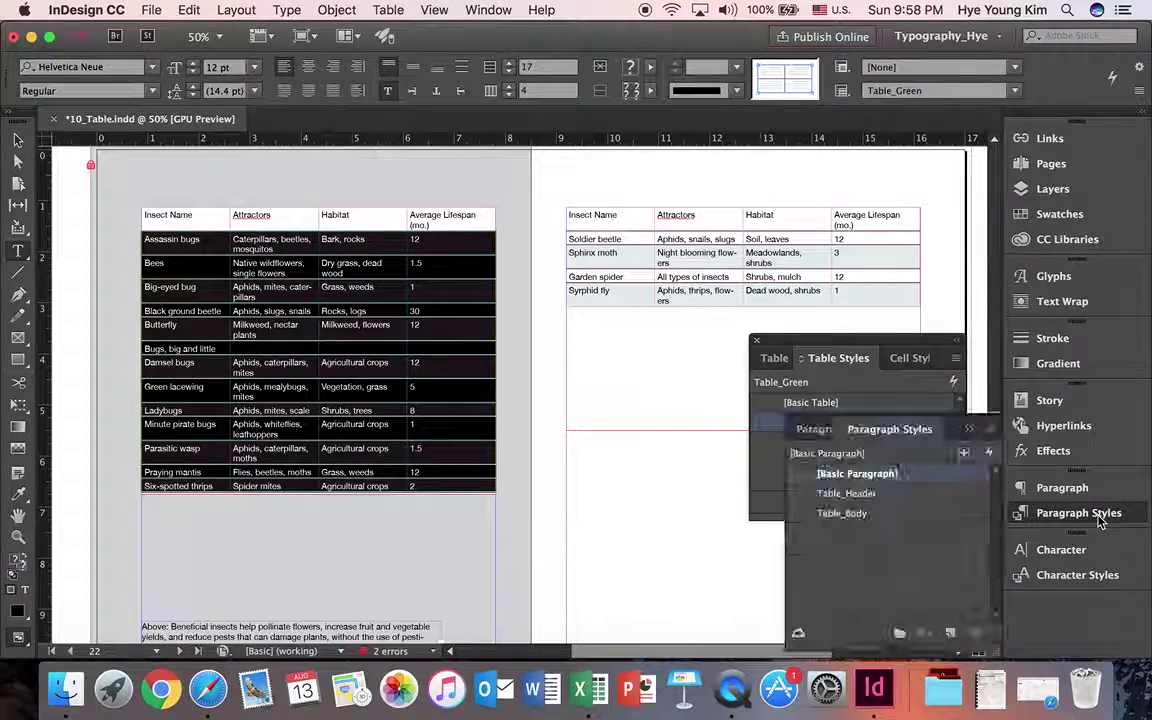
pyautogui.click(829, 514)
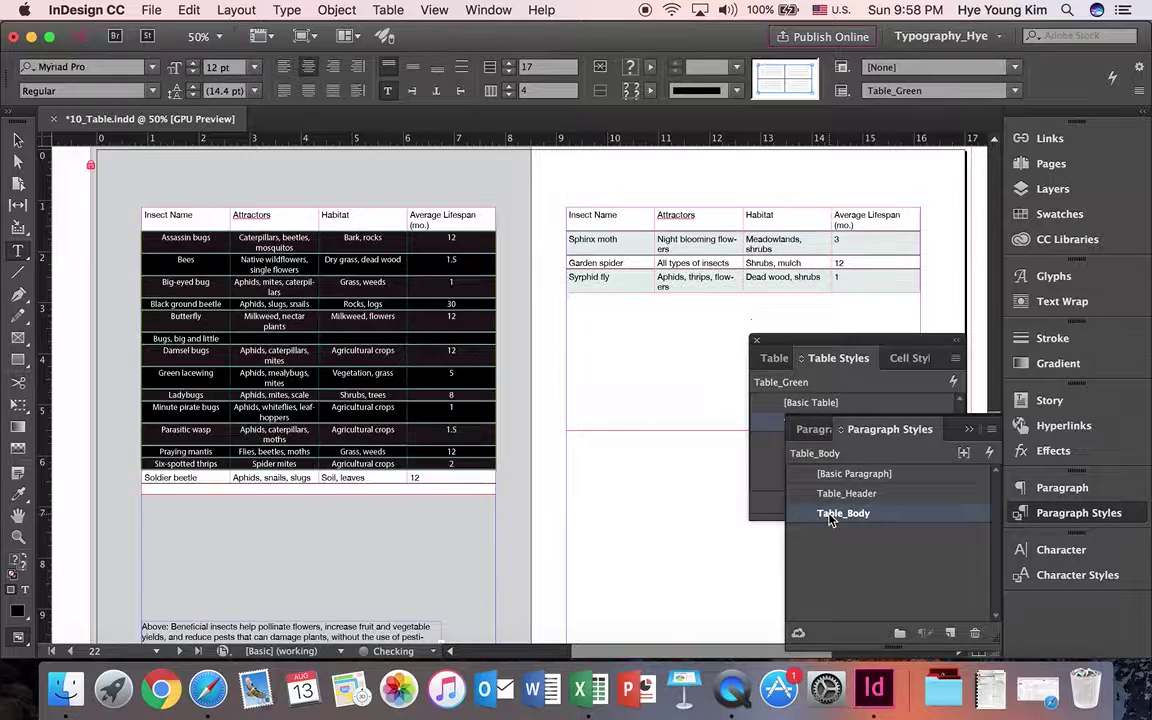
pyautogui.moveTo(444, 477); pyautogui.dragTo(185, 484)
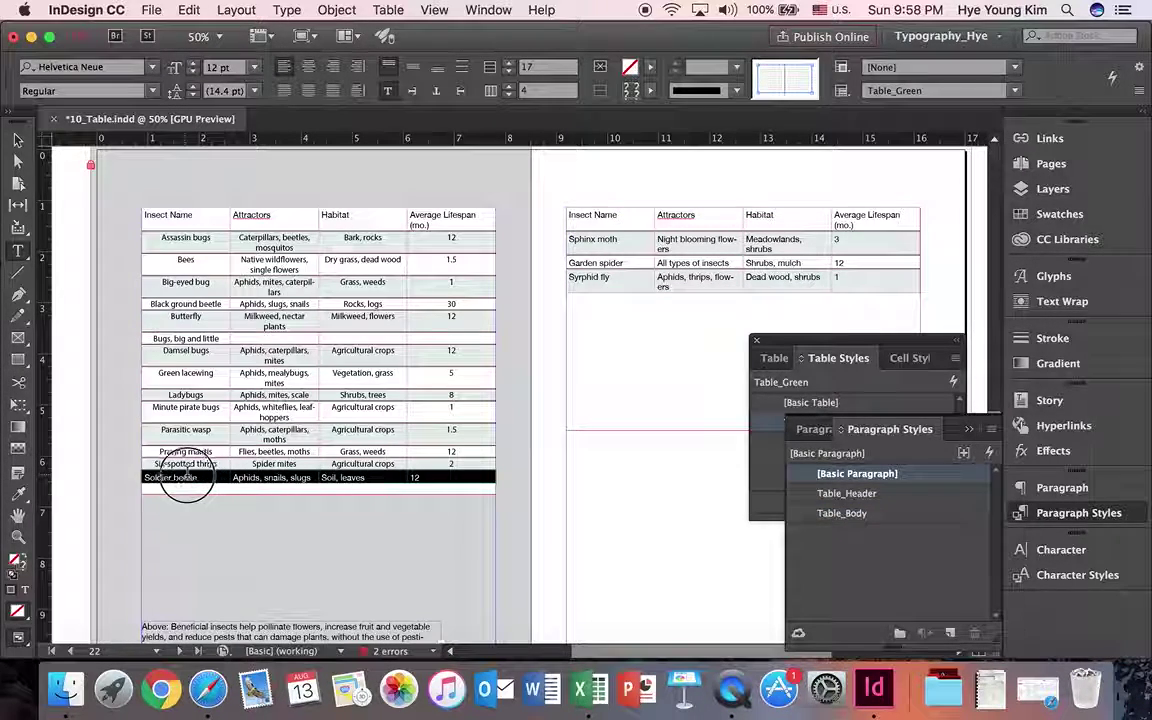
pyautogui.click(842, 514)
pyautogui.moveTo(587, 239); pyautogui.dragTo(946, 267)
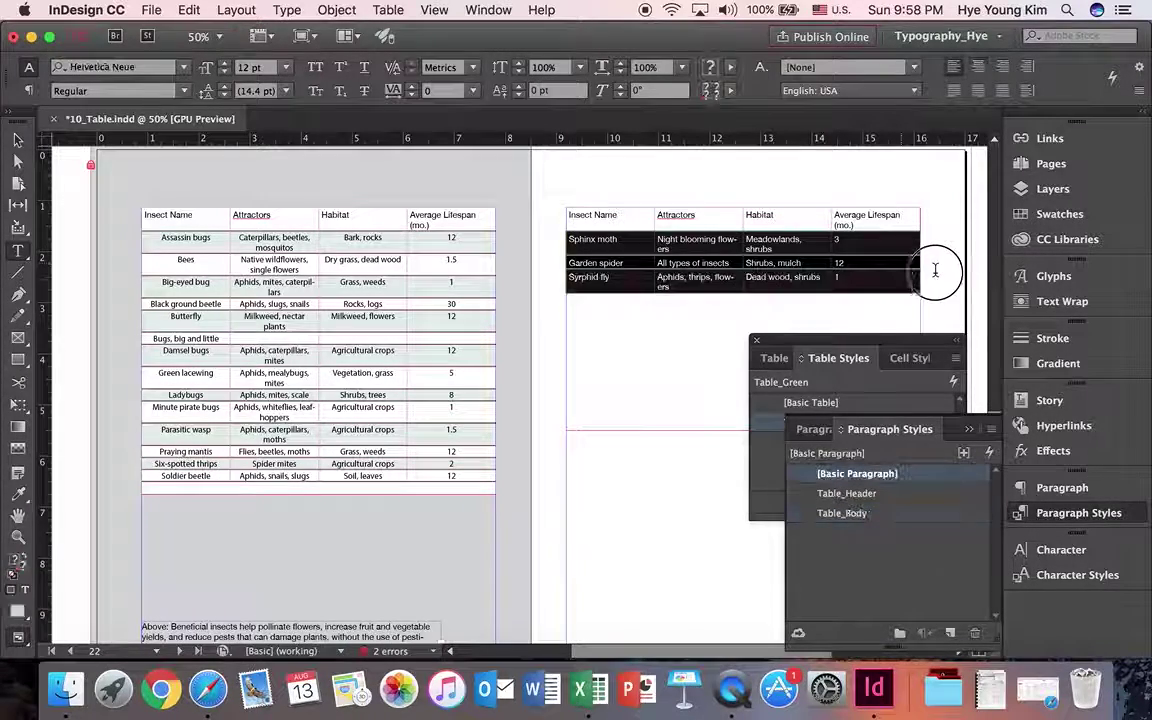
pyautogui.click(842, 513)
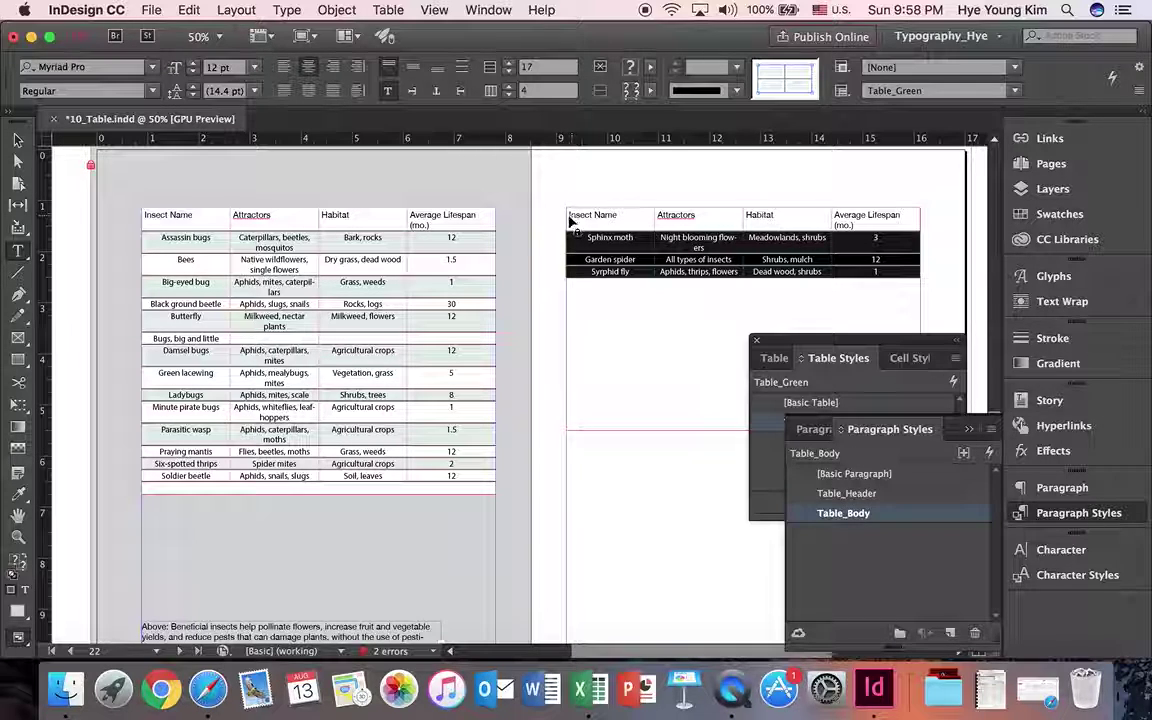
# Apply the Table_Header paragraph style to the header row of the page 22 table
pyautogui.click(144, 214)
pyautogui.click(136, 217)
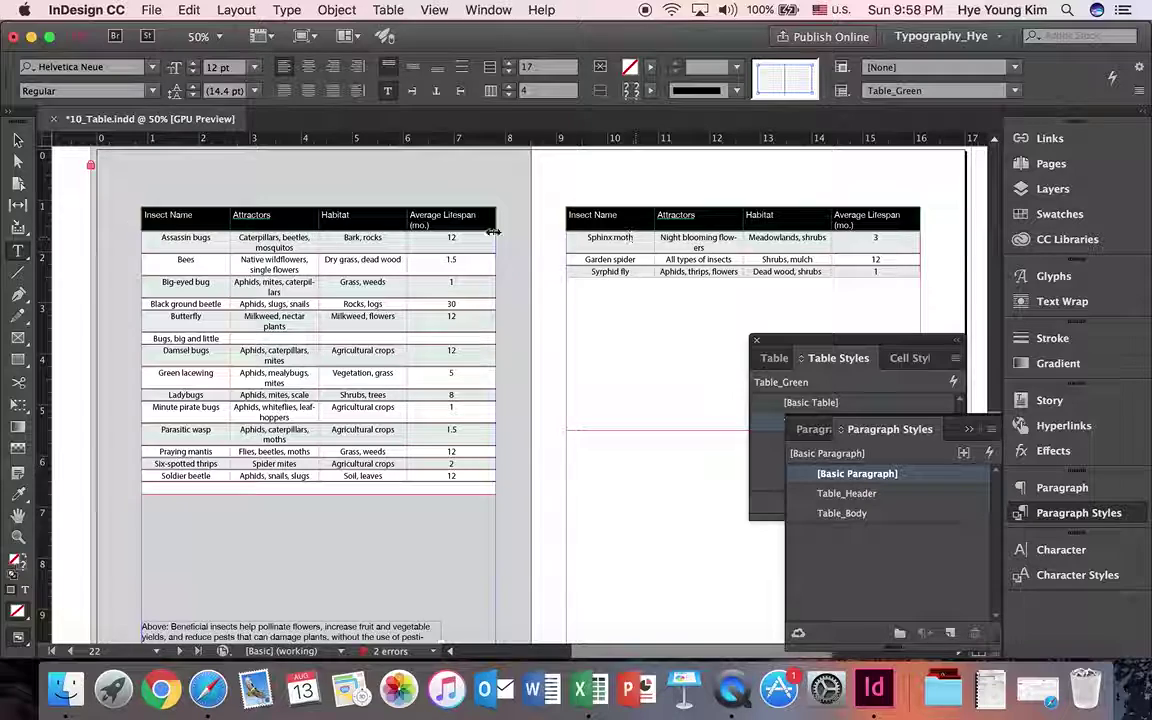
pyautogui.click(843, 494)
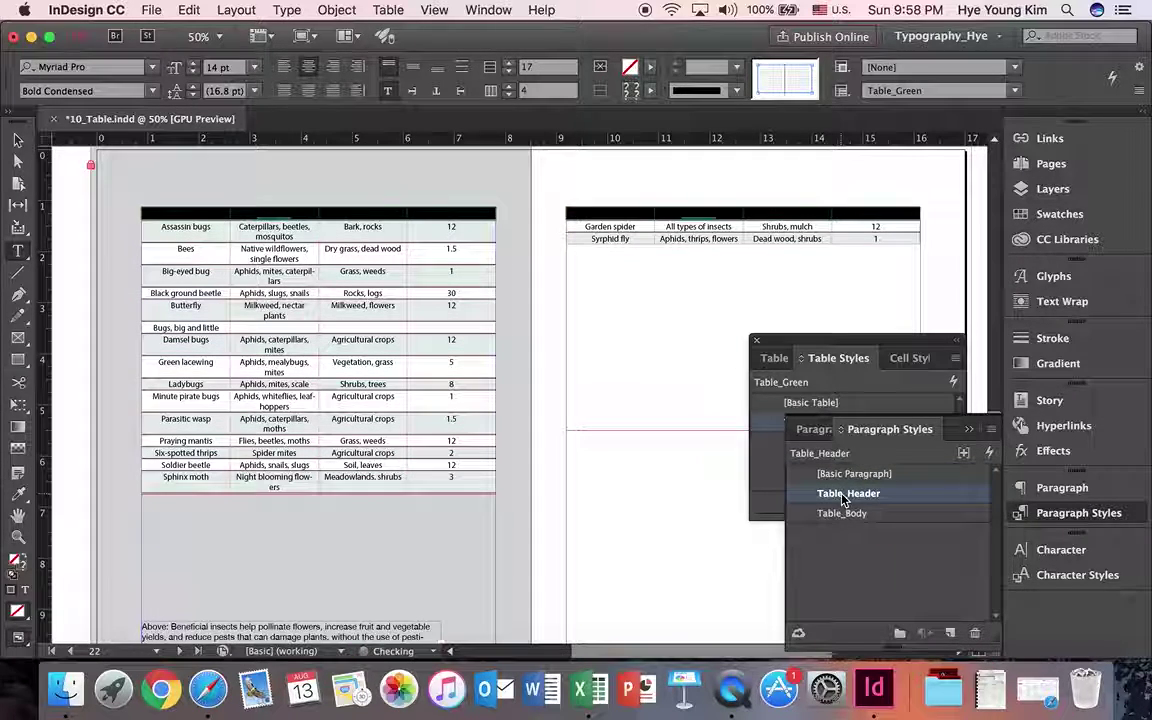
pyautogui.click(453, 424)
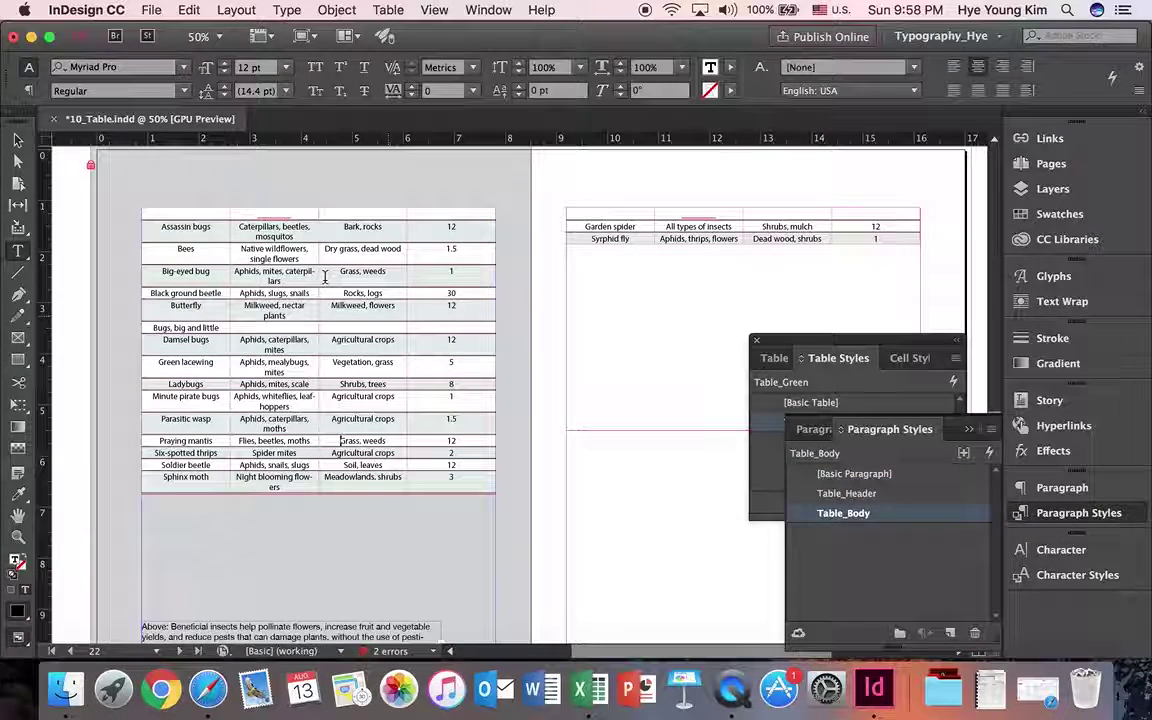
# Fill the header row of the page 22 table with the C=62 M=58 Y=55 K=33 swatch and put away the style panels
pyautogui.moveTo(149, 211); pyautogui.dragTo(450, 218)
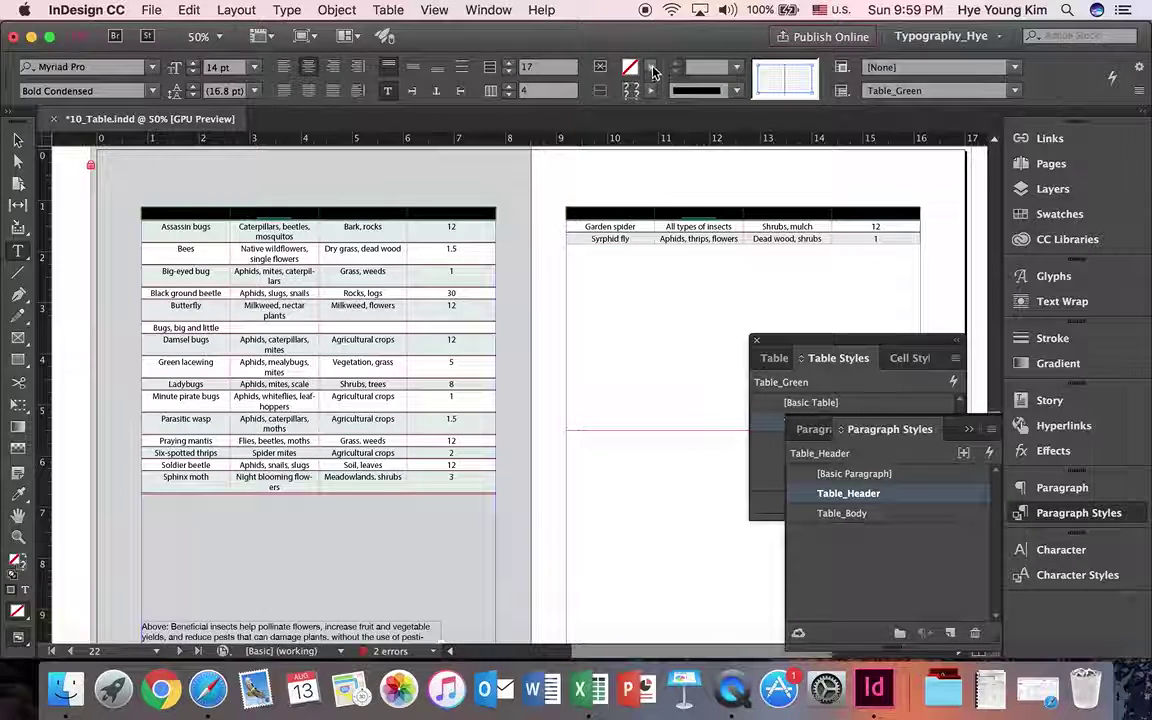
pyautogui.click(651, 72)
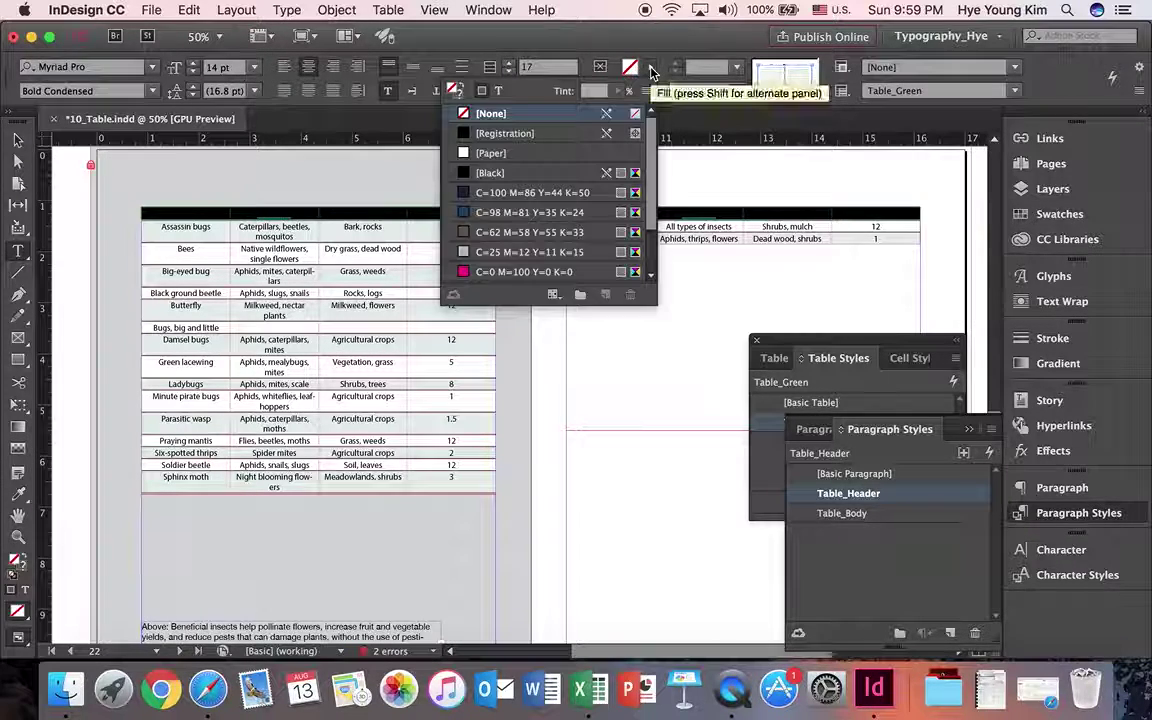
pyautogui.click(537, 232)
pyautogui.click(385, 271)
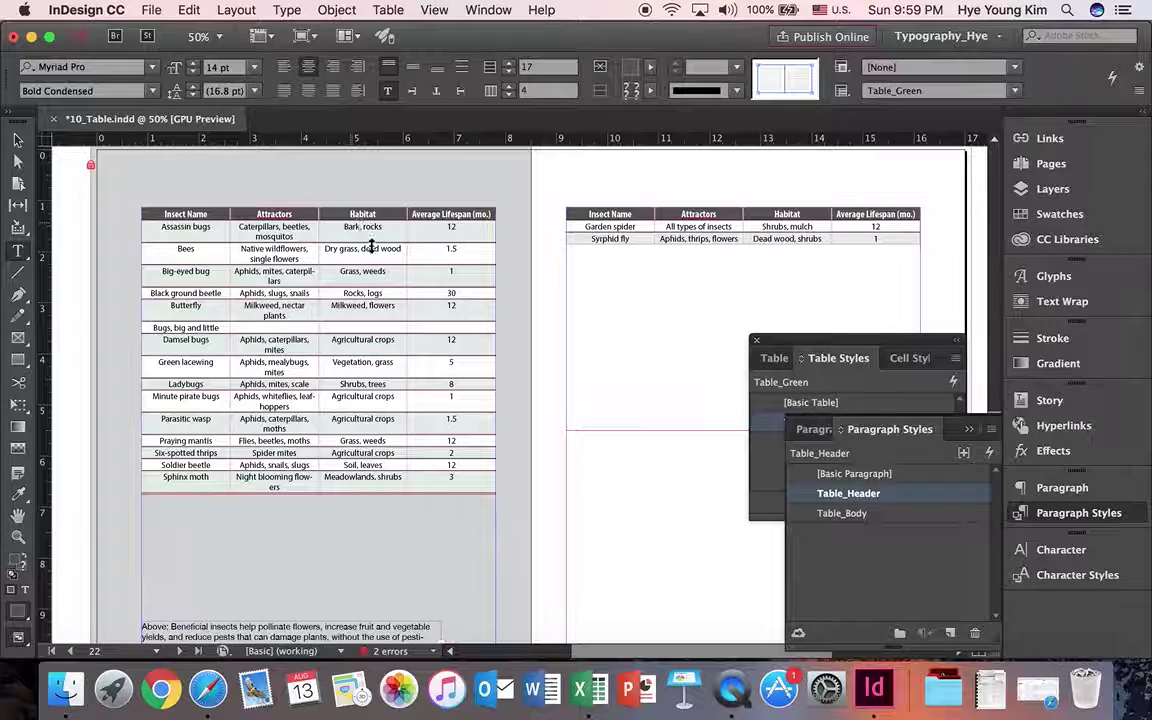
pyautogui.click(538, 348)
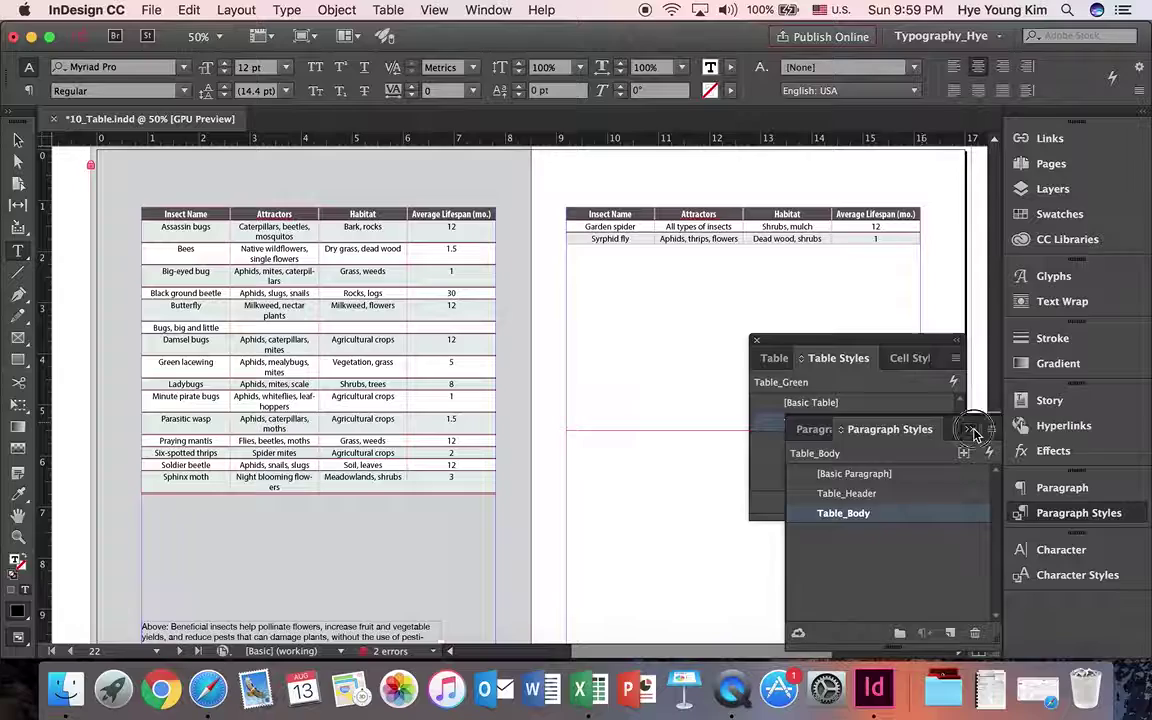
pyautogui.click(968, 424)
pyautogui.click(756, 341)
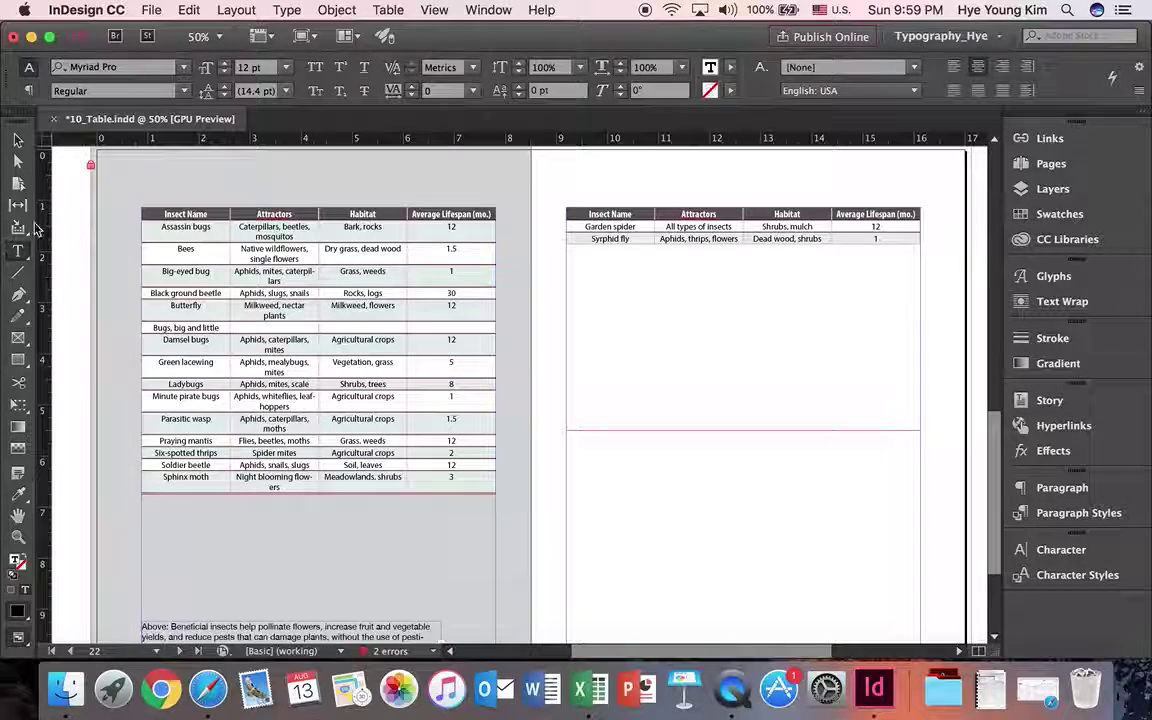
# Shorten the table's text frame on page 22 to 3.9375 in high, ending below Ladybugs, and preview the spread without guides
pyautogui.click(17, 141)
pyautogui.moveTo(318, 497); pyautogui.dragTo(325, 415)
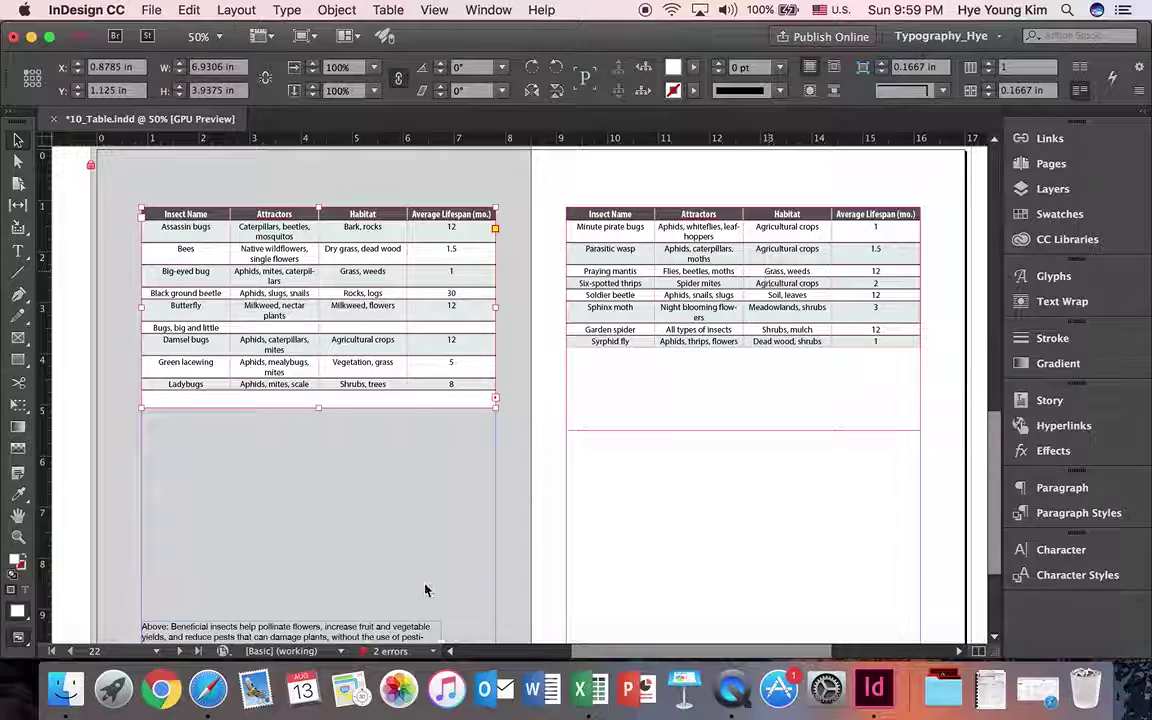
pyautogui.click(393, 461)
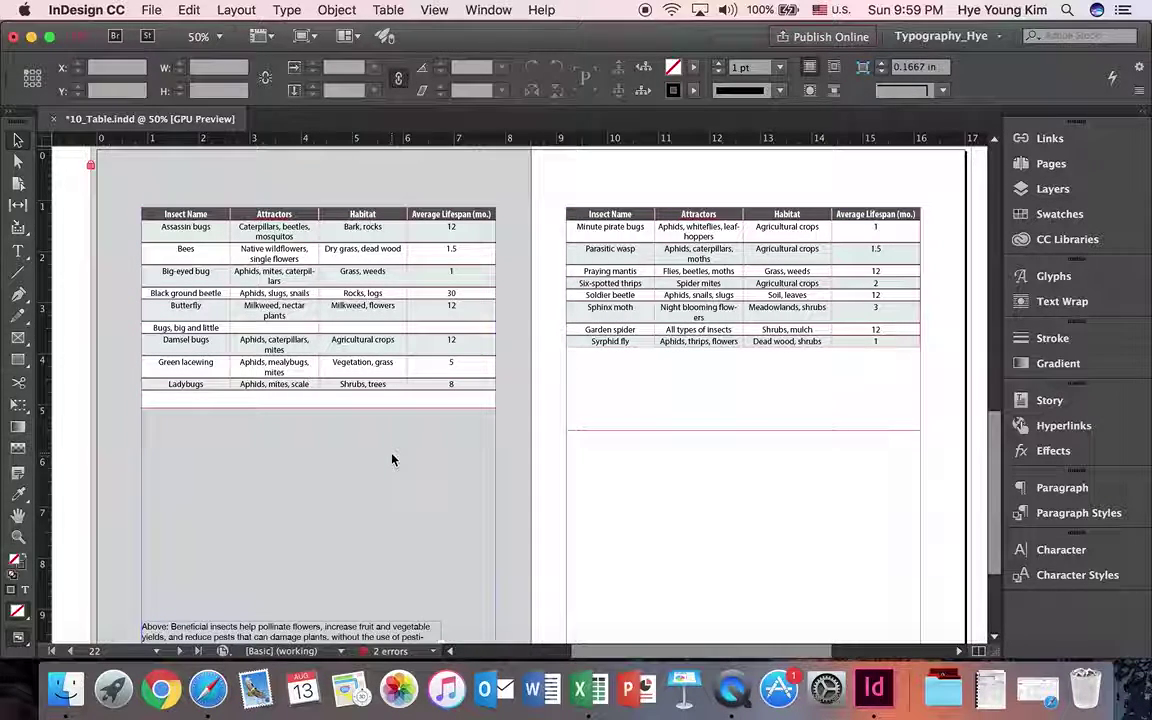
pyautogui.press('w')
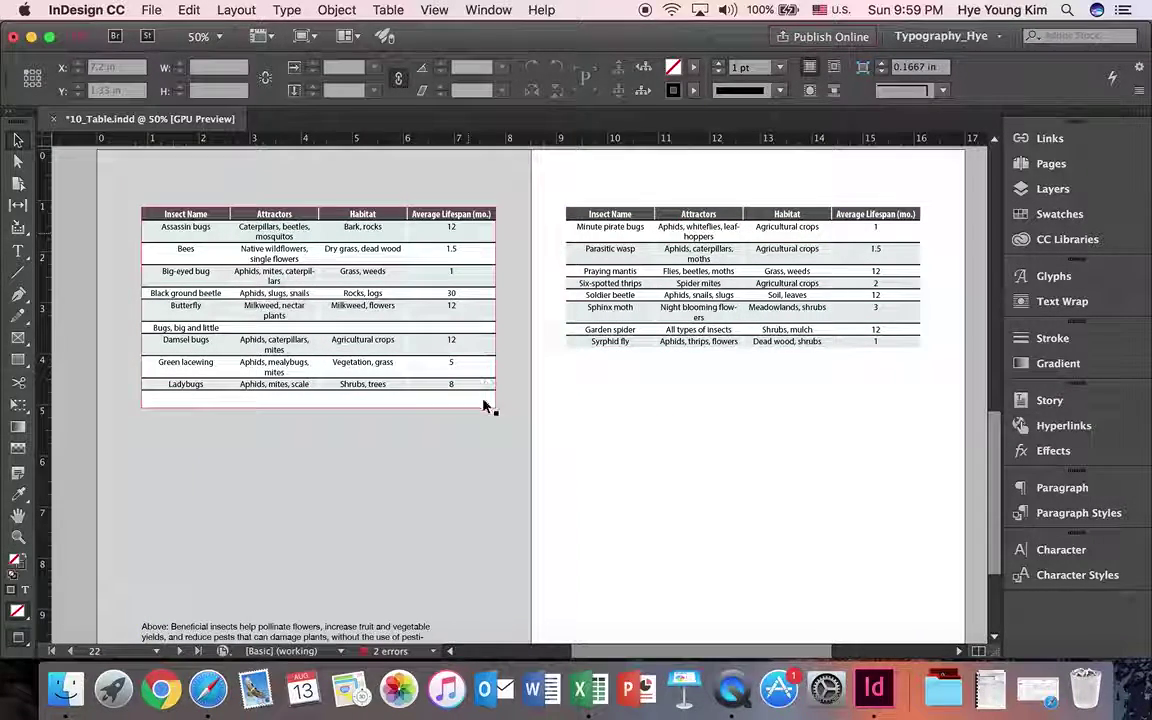
# Compare the page 22 table with the page 20 spread and examine its table setup, row strokes, column strokes, fills and header options
pyautogui.scroll(1, 423, 428)
pyautogui.scroll(10, 423, 428)
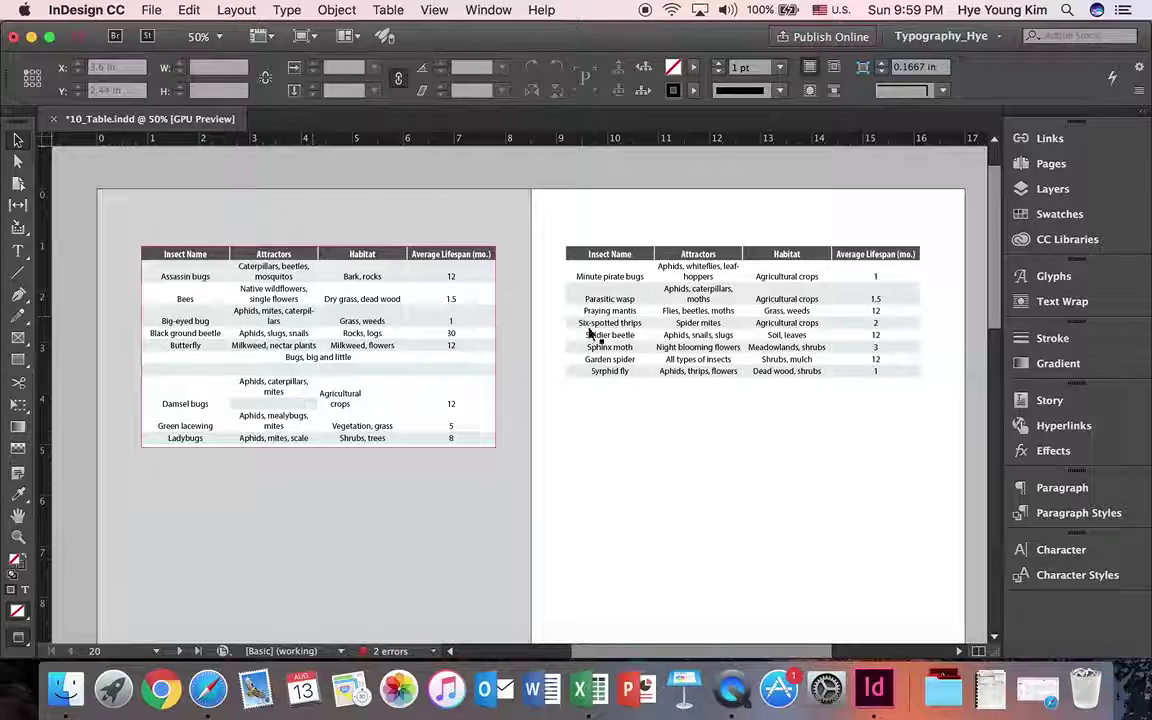
pyautogui.scroll(-5, 402, 411)
pyautogui.scroll(-10, 402, 410)
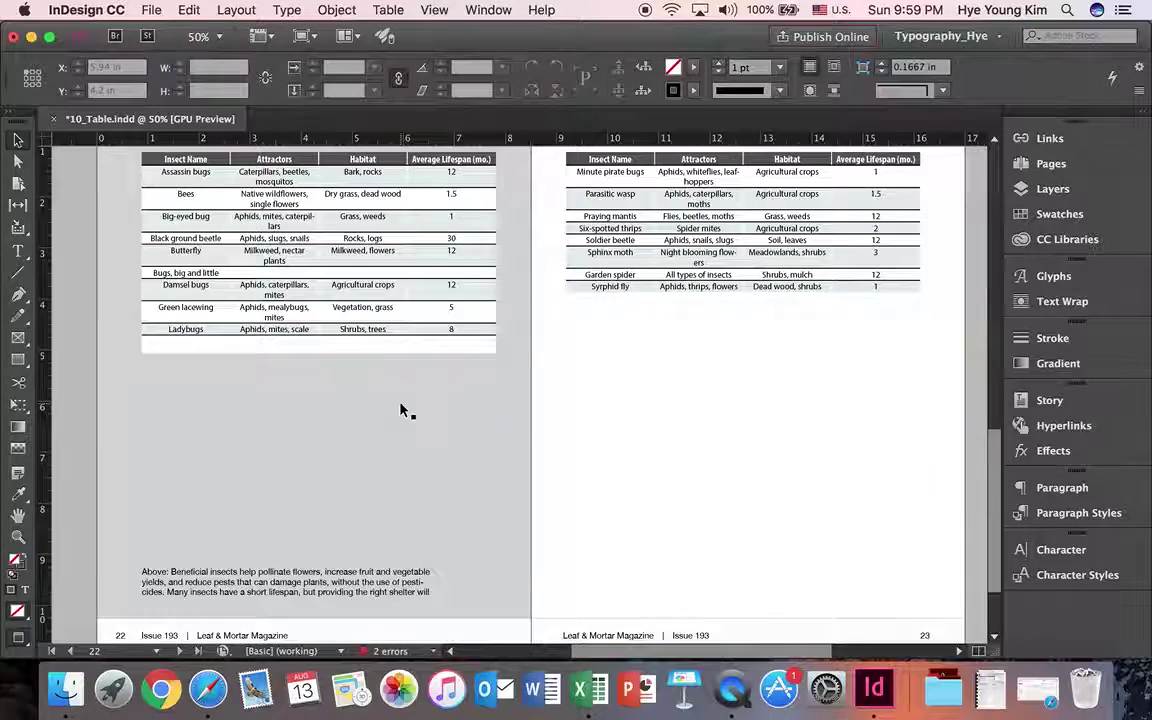
pyautogui.click(397, 401)
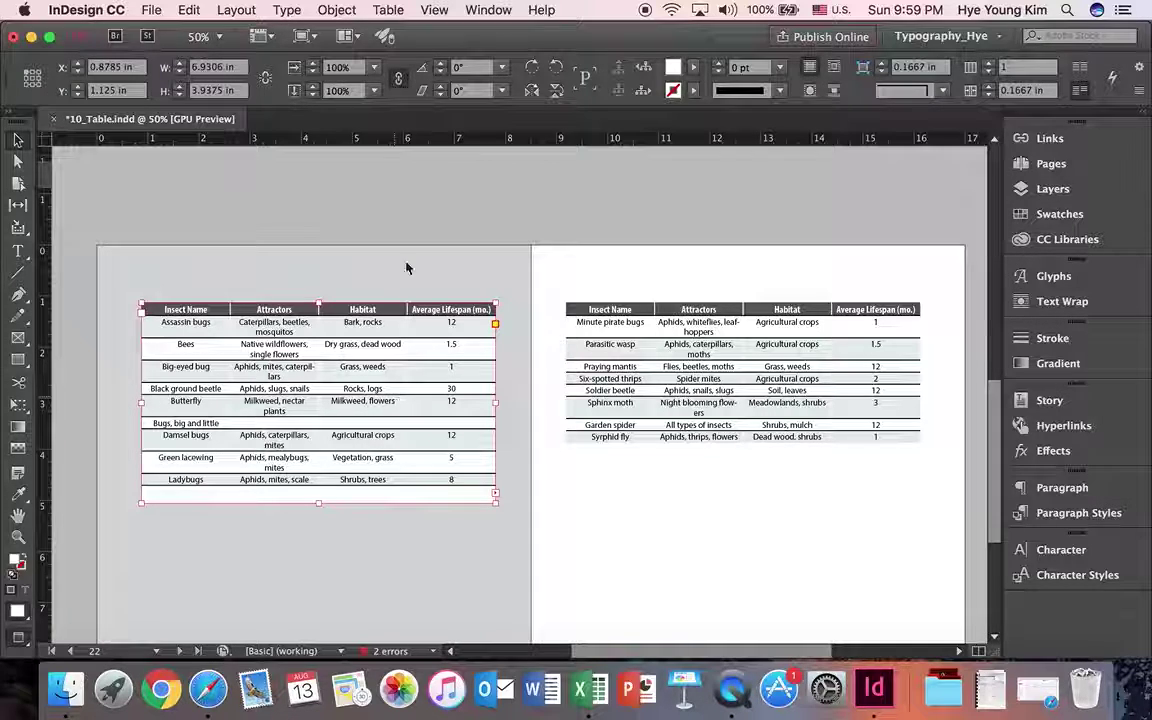
pyautogui.click(18, 250)
pyautogui.click(190, 320)
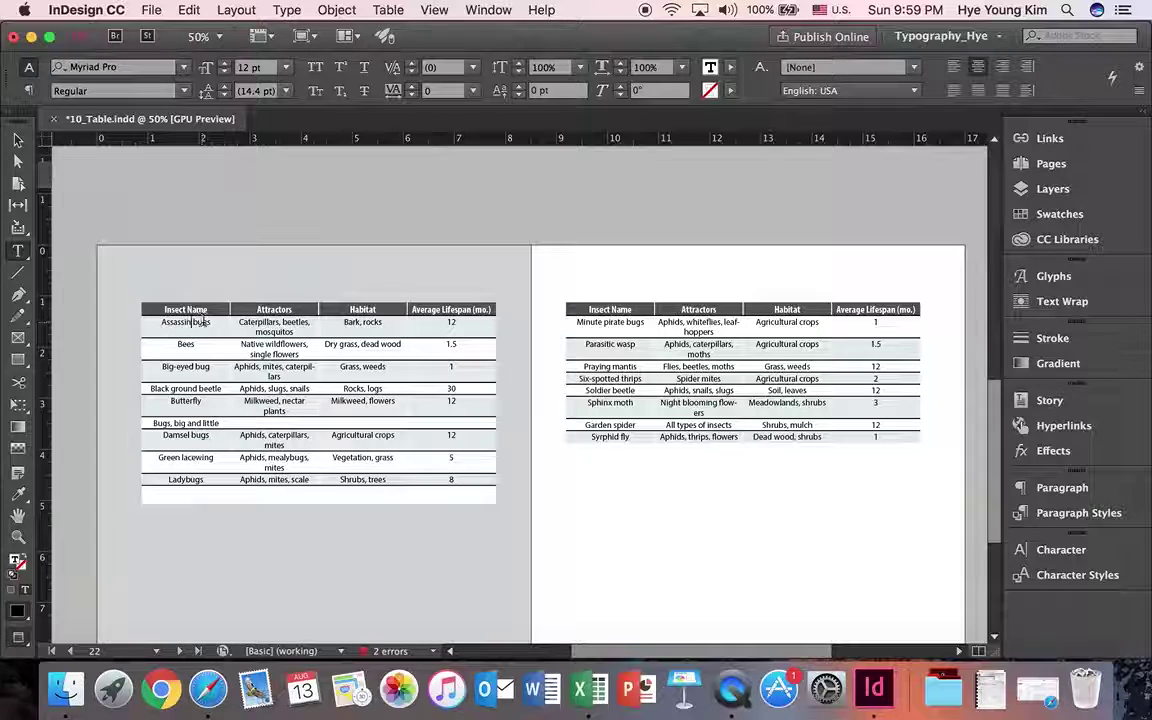
pyautogui.click(206, 321)
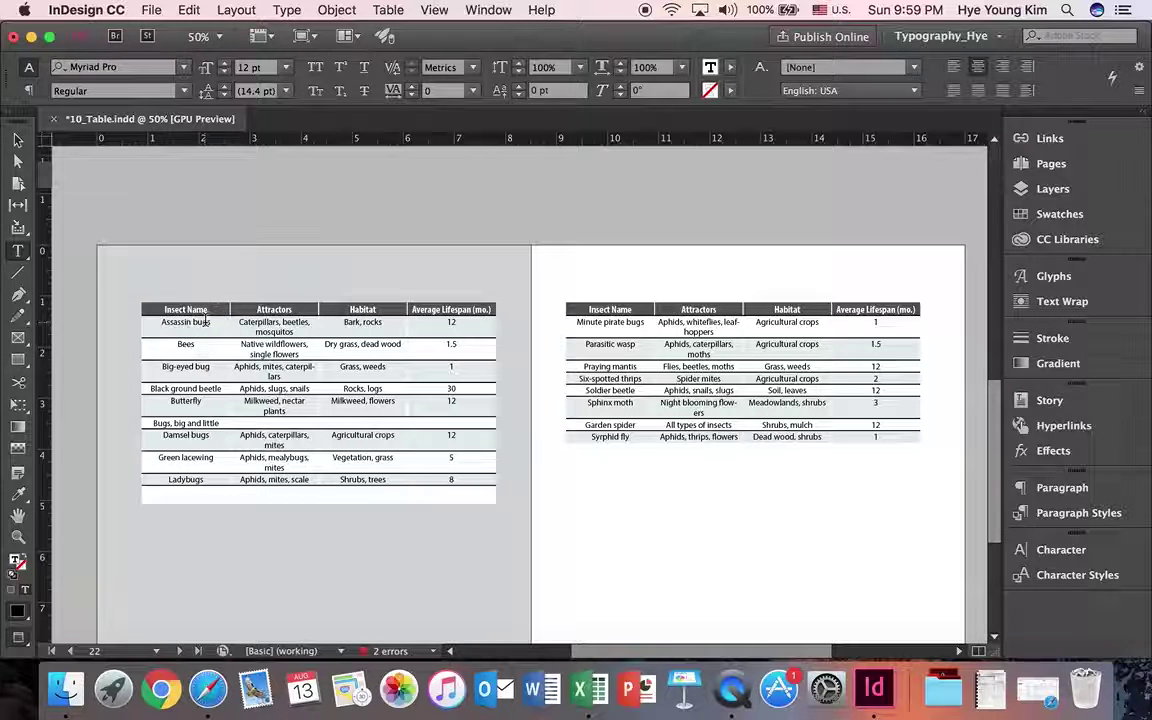
pyautogui.click(392, 9)
pyautogui.moveTo(527, 93)
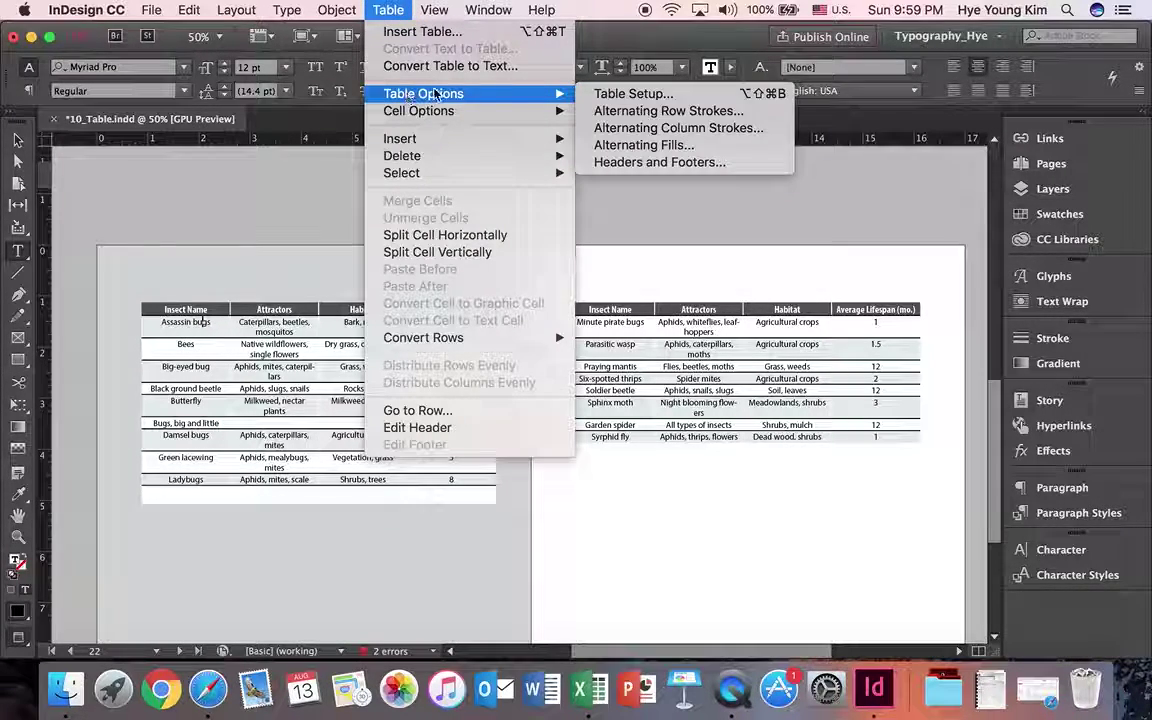
pyautogui.click(669, 95)
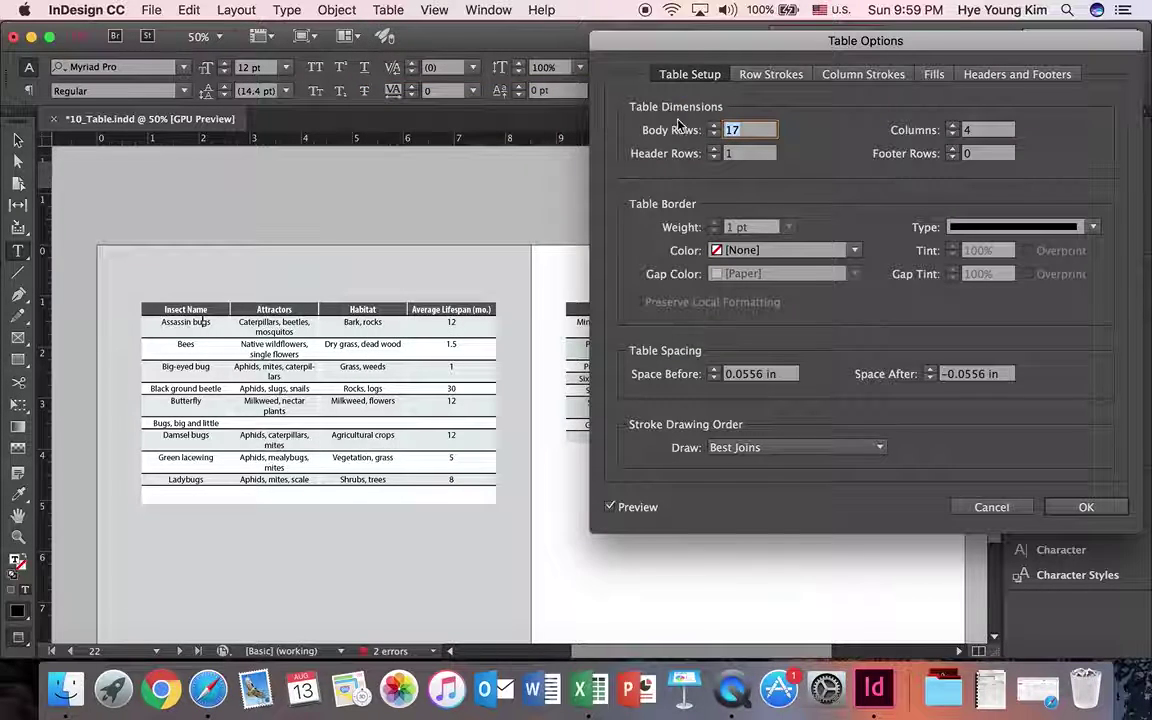
pyautogui.click(772, 75)
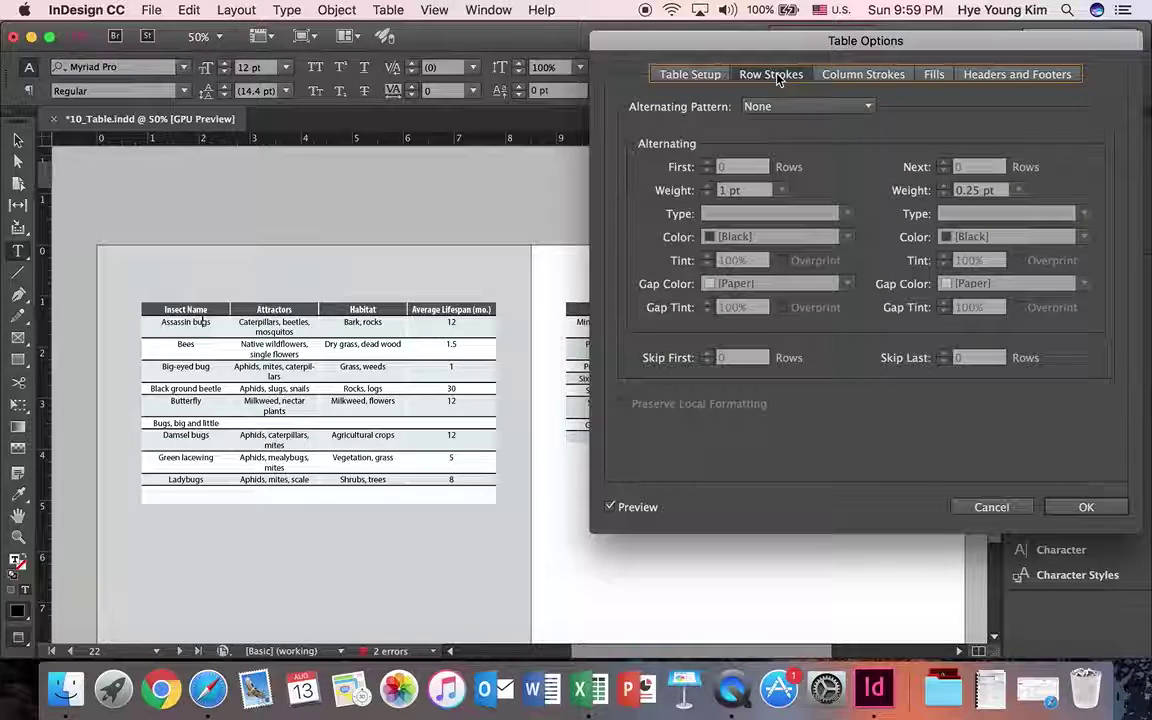
pyautogui.click(870, 75)
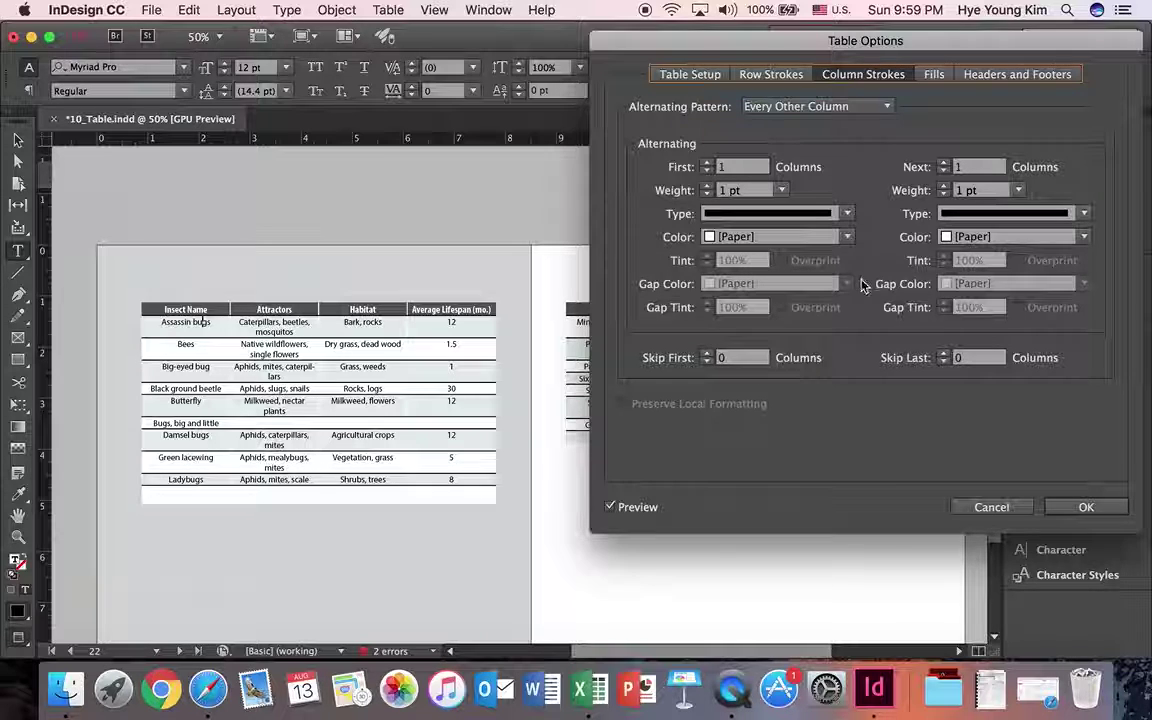
pyautogui.click(934, 72)
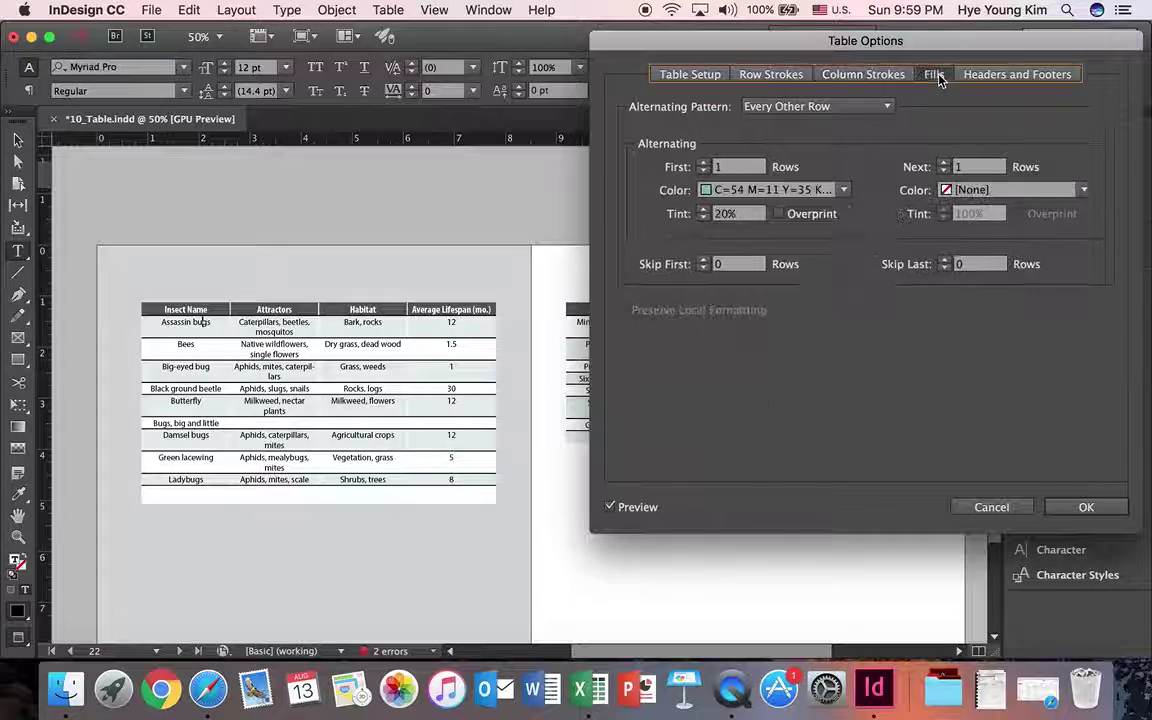
pyautogui.click(1020, 74)
pyautogui.click(690, 76)
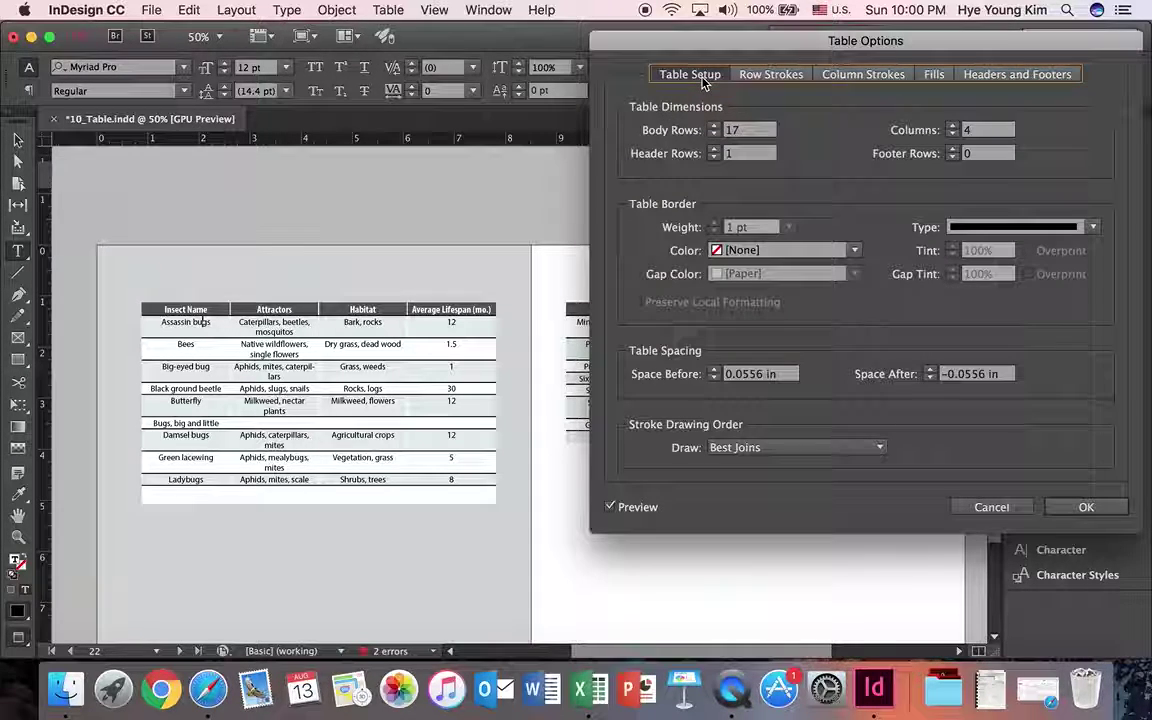
pyautogui.click(1080, 508)
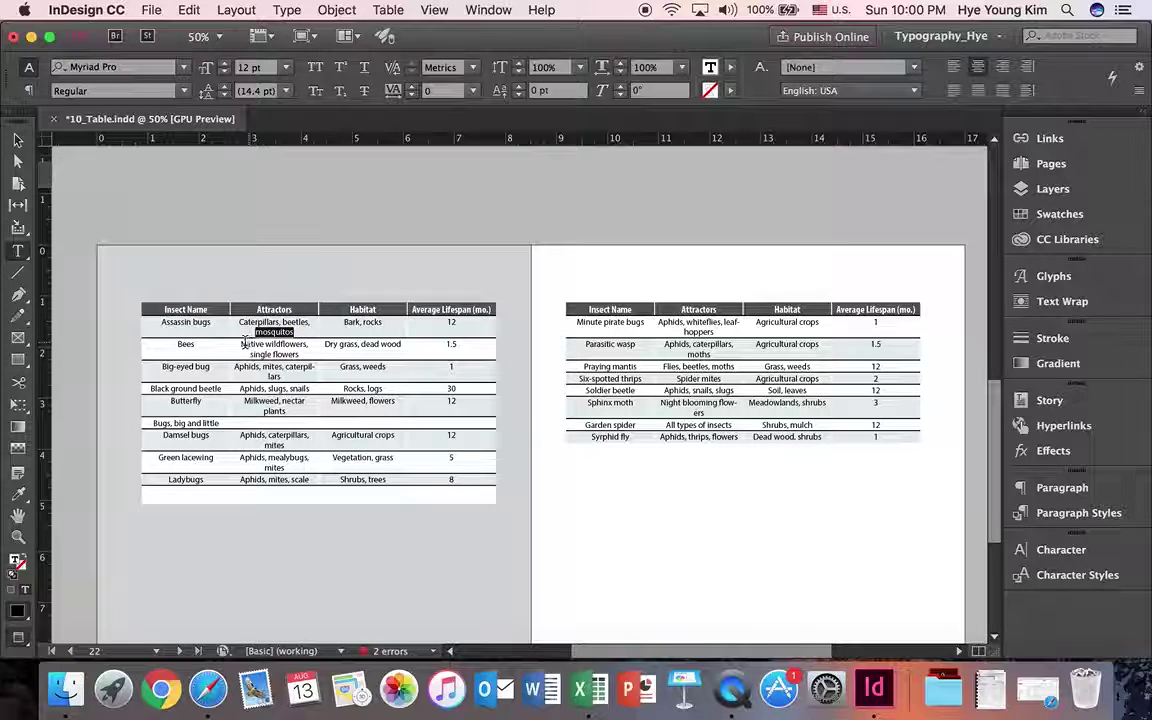
# Check the styled table on the page 22 spread against the original table on the page 20 spread
pyautogui.moveTo(268, 342); pyautogui.dragTo(360, 468)
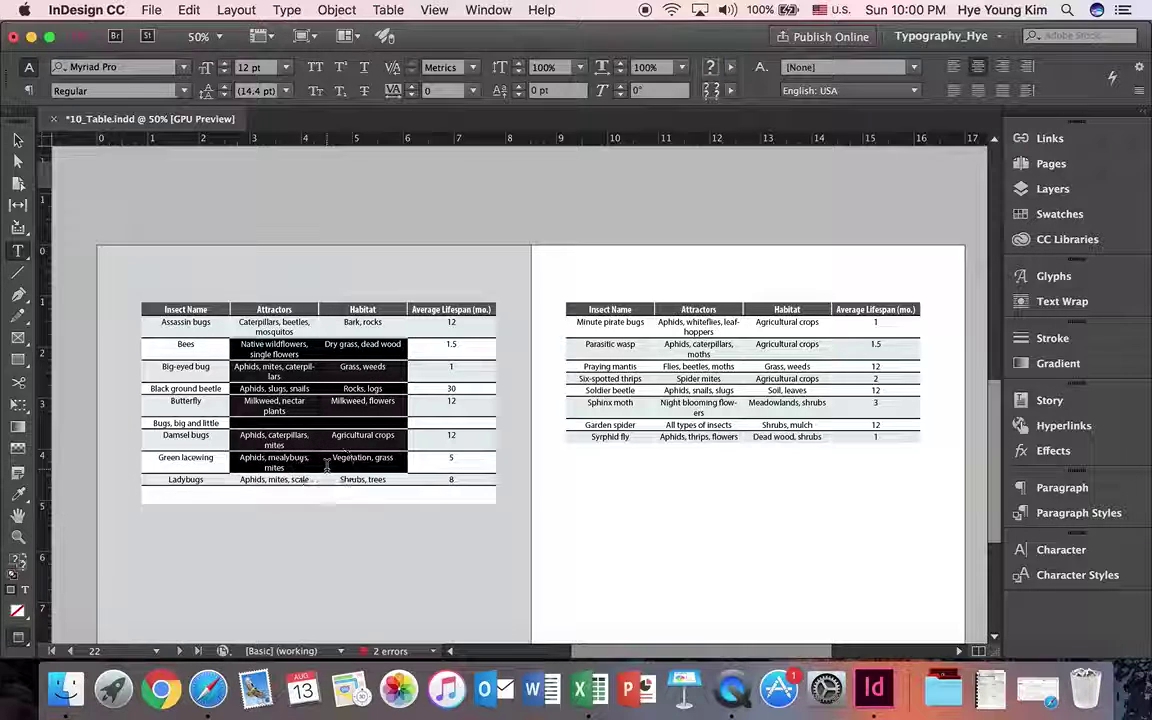
pyautogui.click(273, 344)
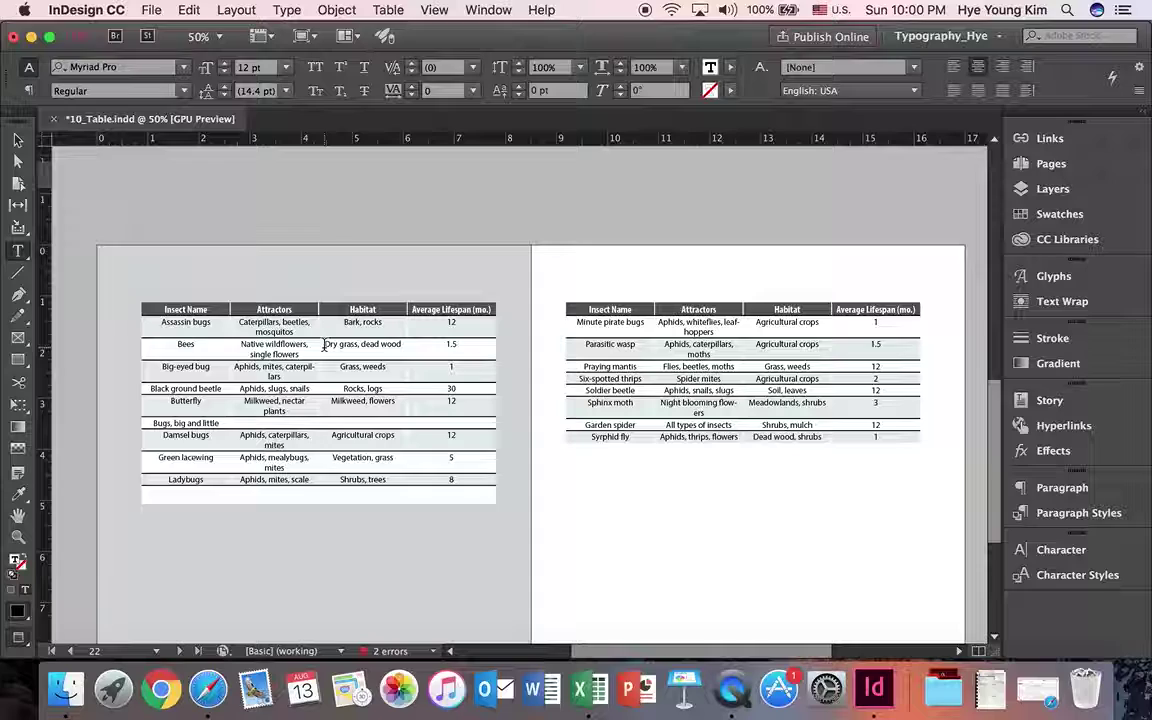
pyautogui.scroll(15, 323, 345)
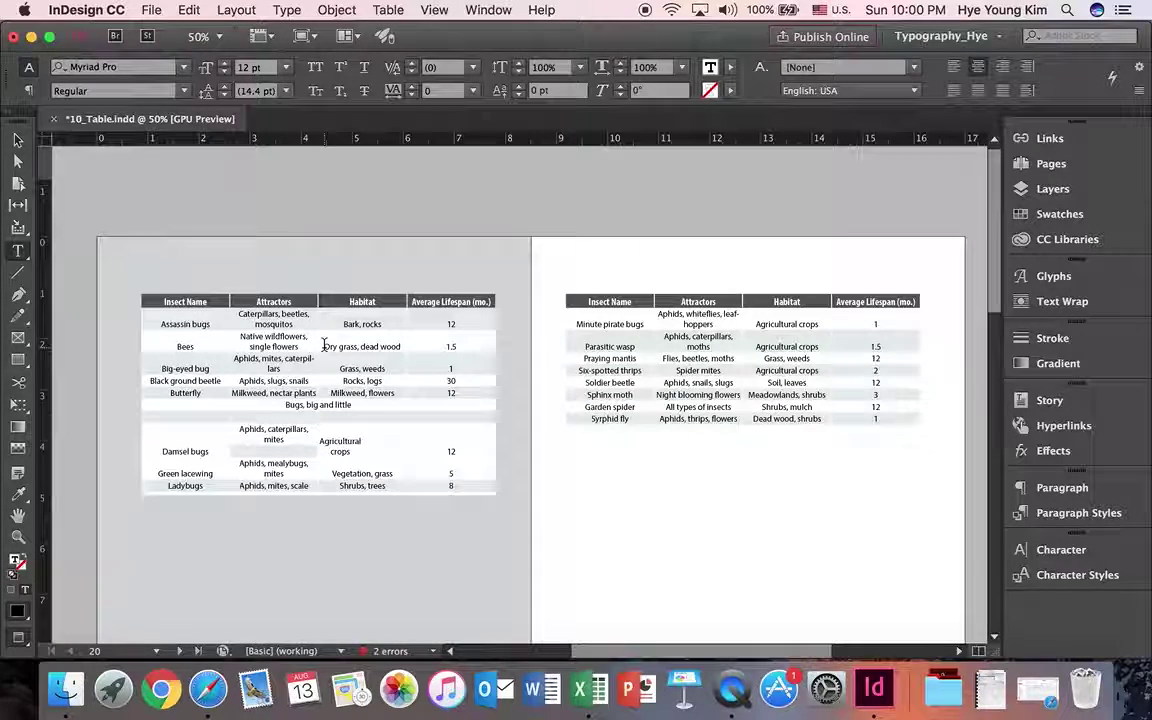
pyautogui.scroll(-15, 323, 345)
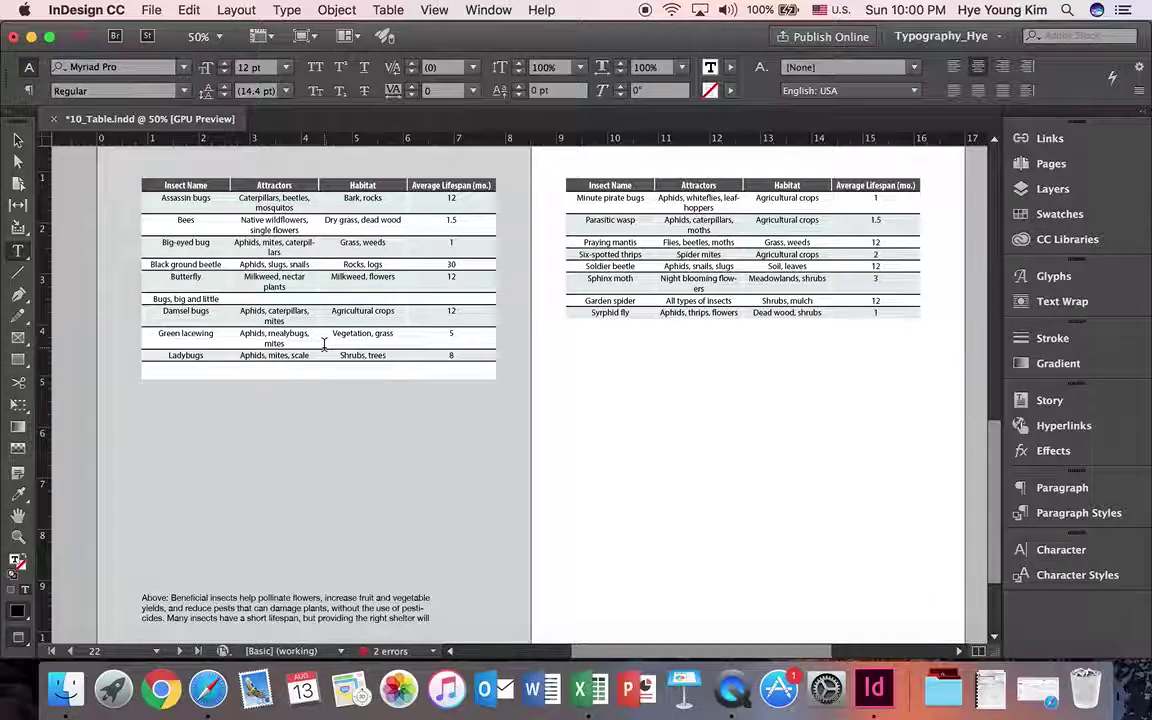
pyautogui.scroll(-2, 323, 345)
pyautogui.scroll(7, 323, 345)
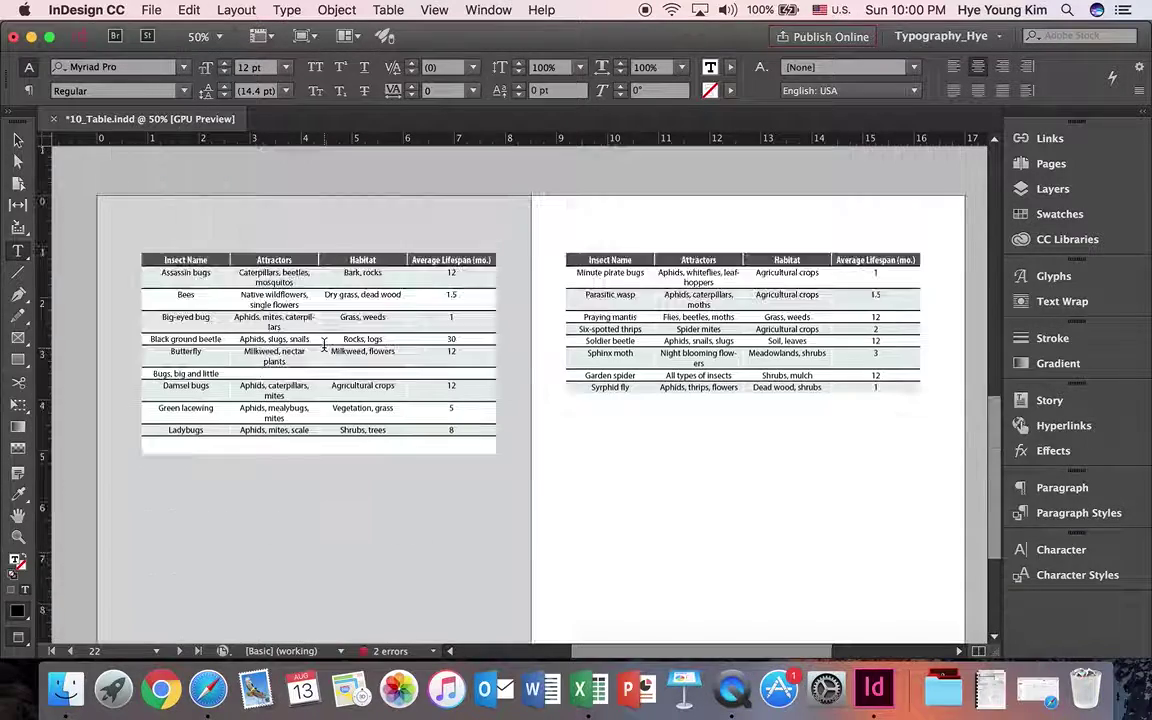
pyautogui.scroll(8, 323, 345)
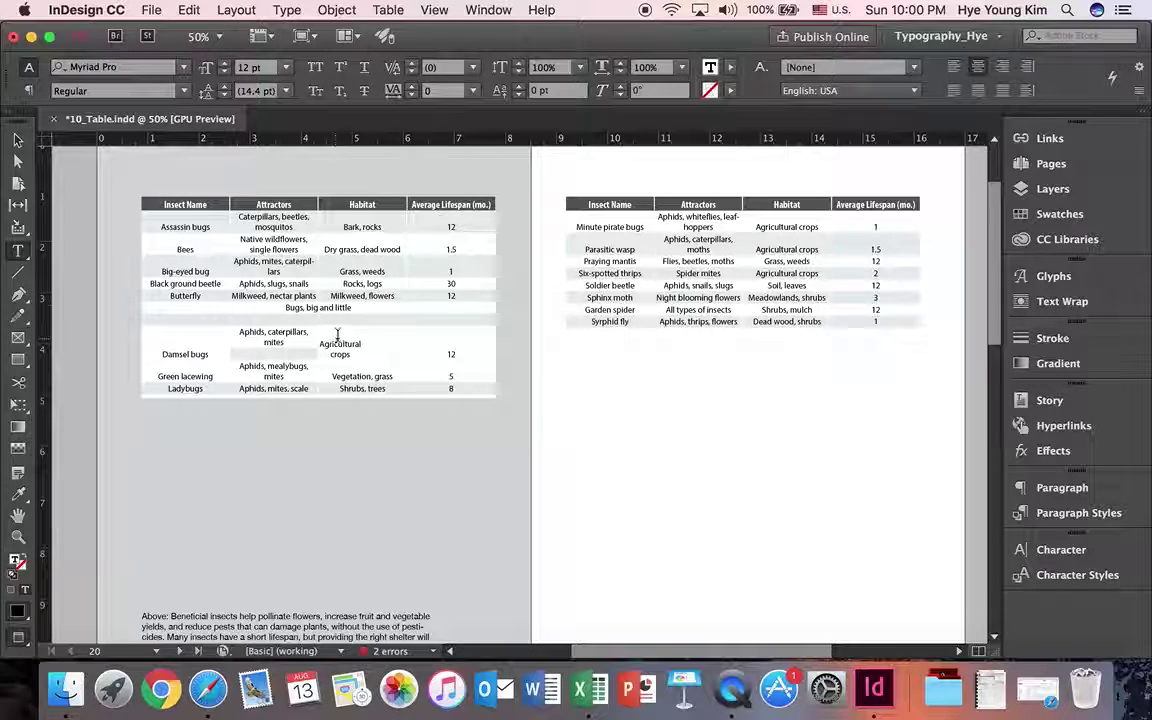
pyautogui.scroll(-8, 337, 335)
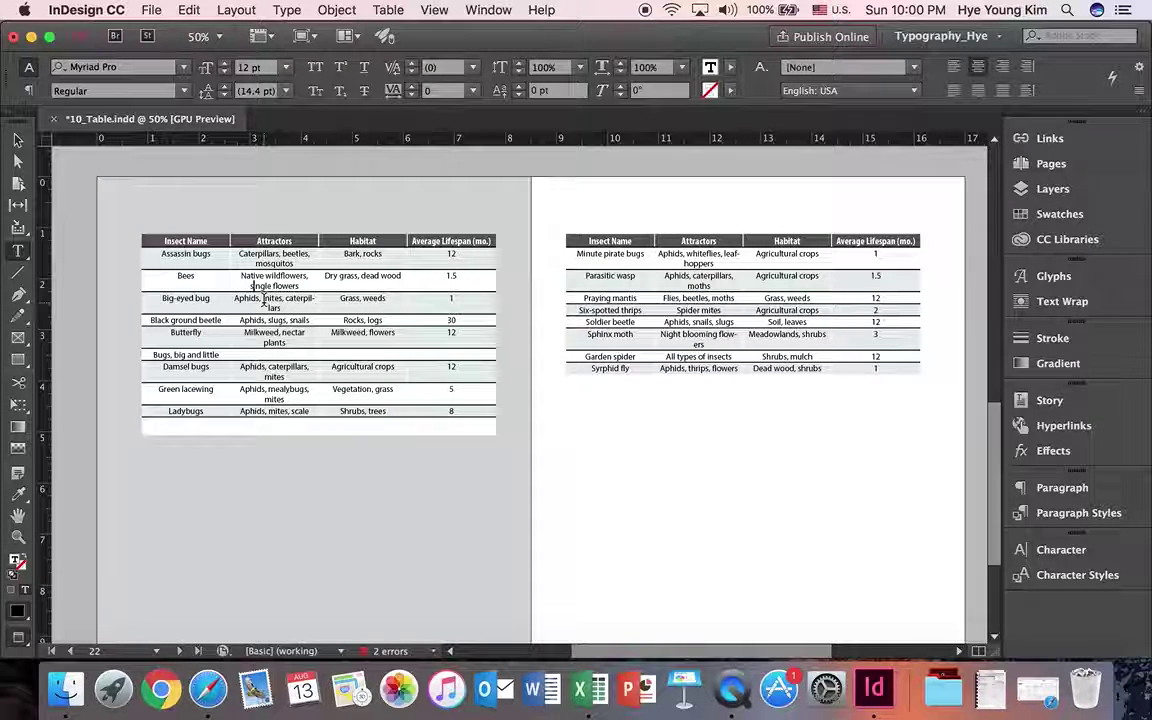
# Save the document under a new name in the 10_Table folder, adding an underscore and the author's first name to 10_Table
pyautogui.click(152, 10)
pyautogui.click(174, 140)
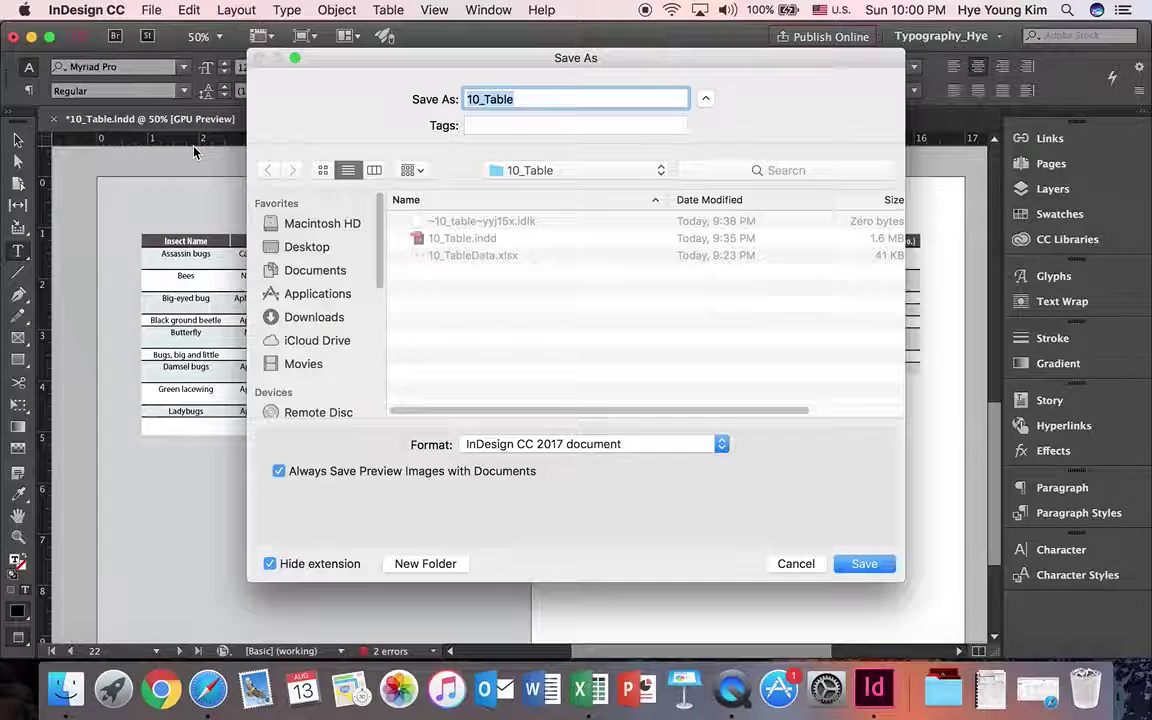
pyautogui.click(527, 99)
pyautogui.write('_')
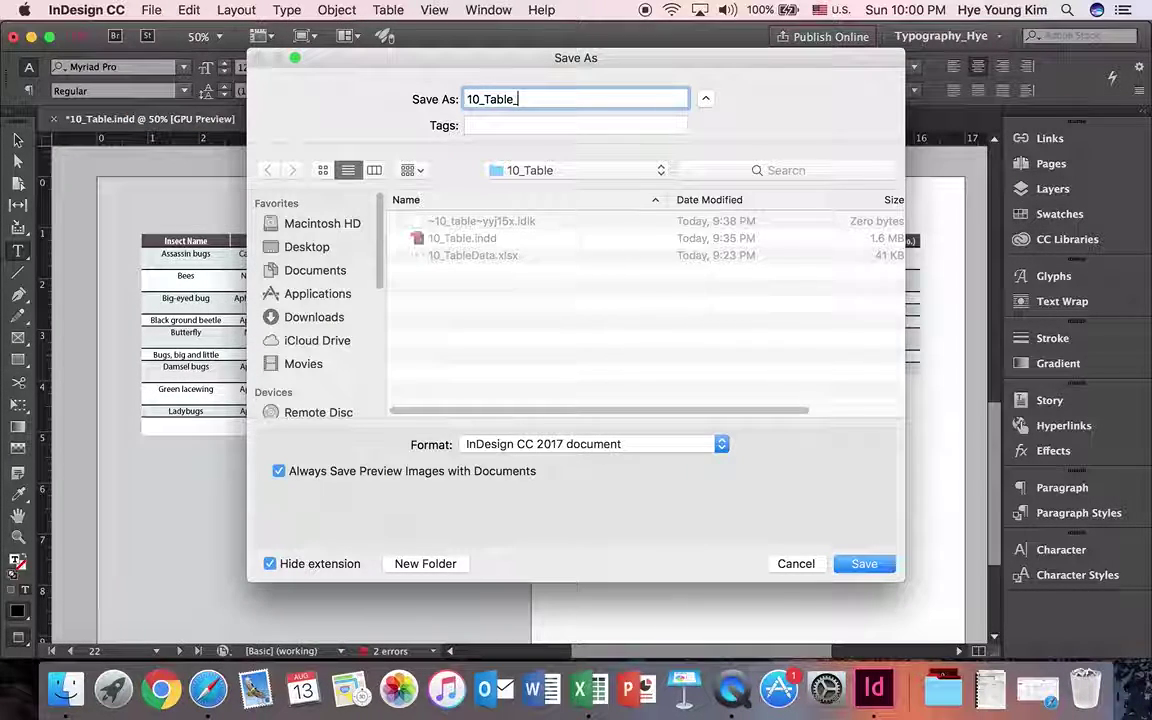
pyautogui.write('Hye')
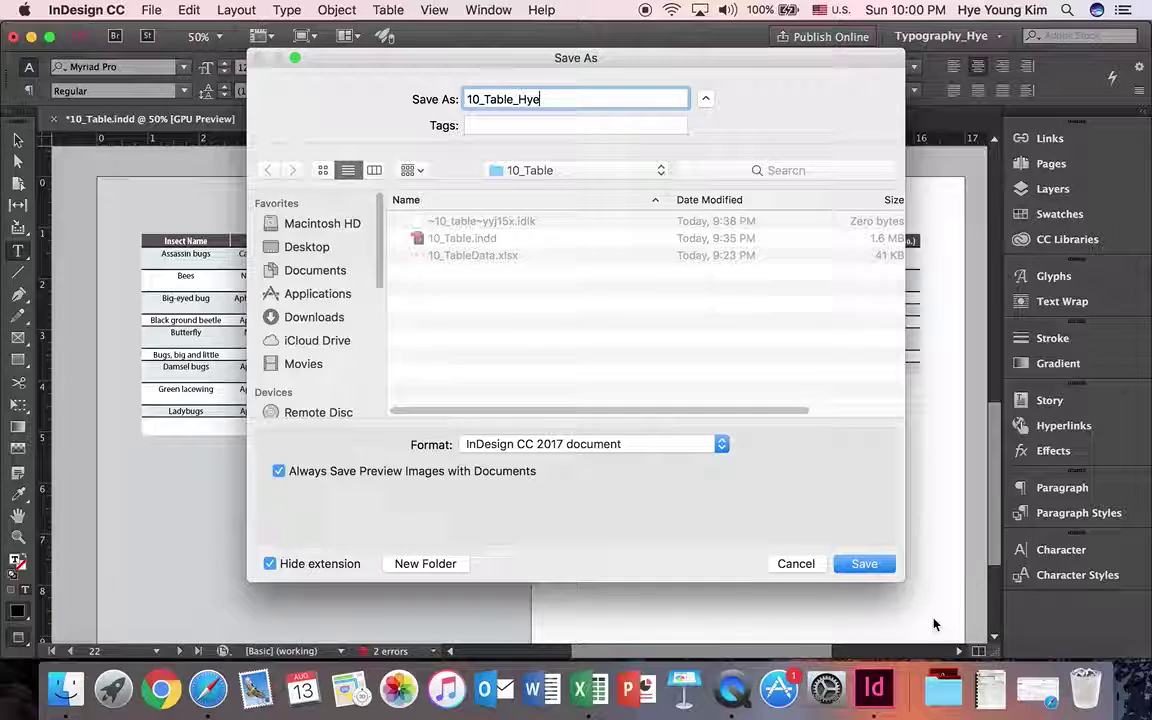
pyautogui.click(866, 564)
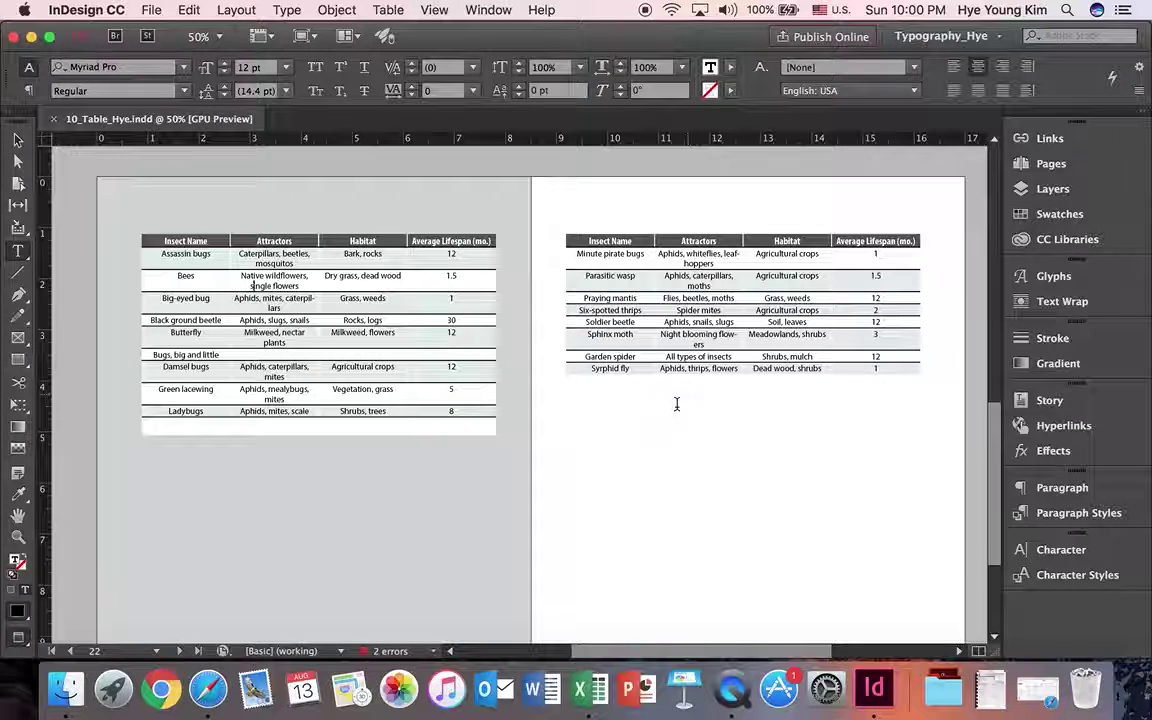
# Export all pages as an Adobe PDF (Print) file named after the saved document, using the High Quality Print preset
pyautogui.click(151, 10)
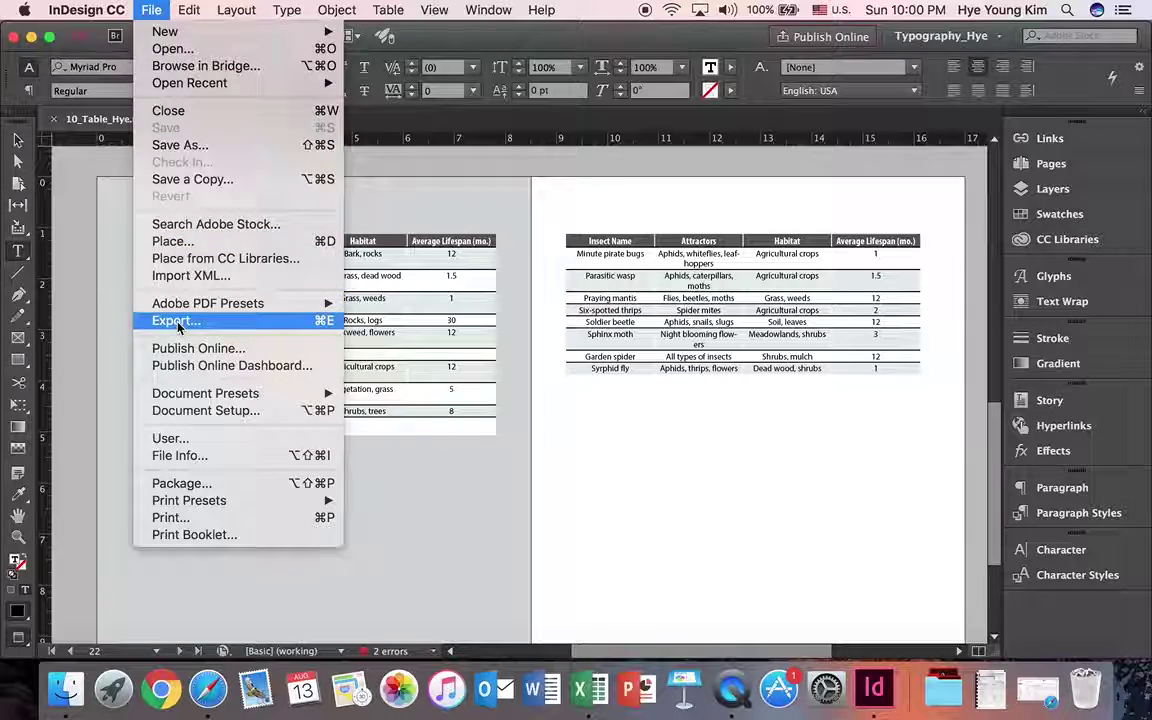
pyautogui.click(575, 226)
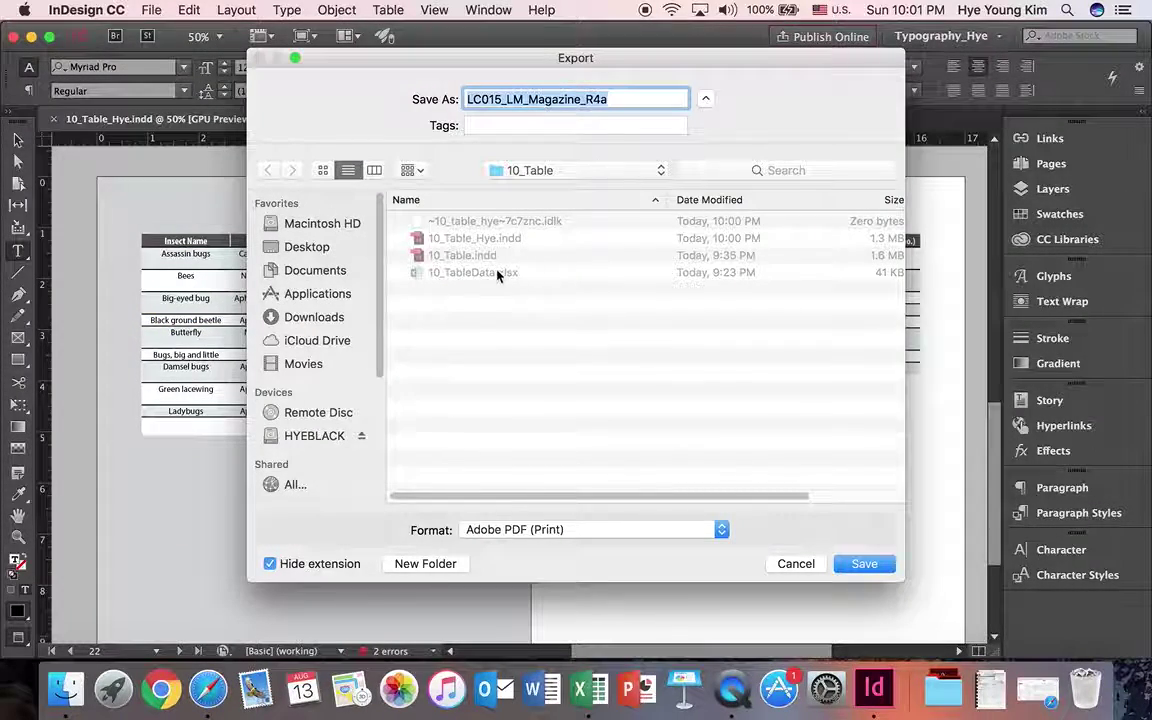
pyautogui.click(474, 240)
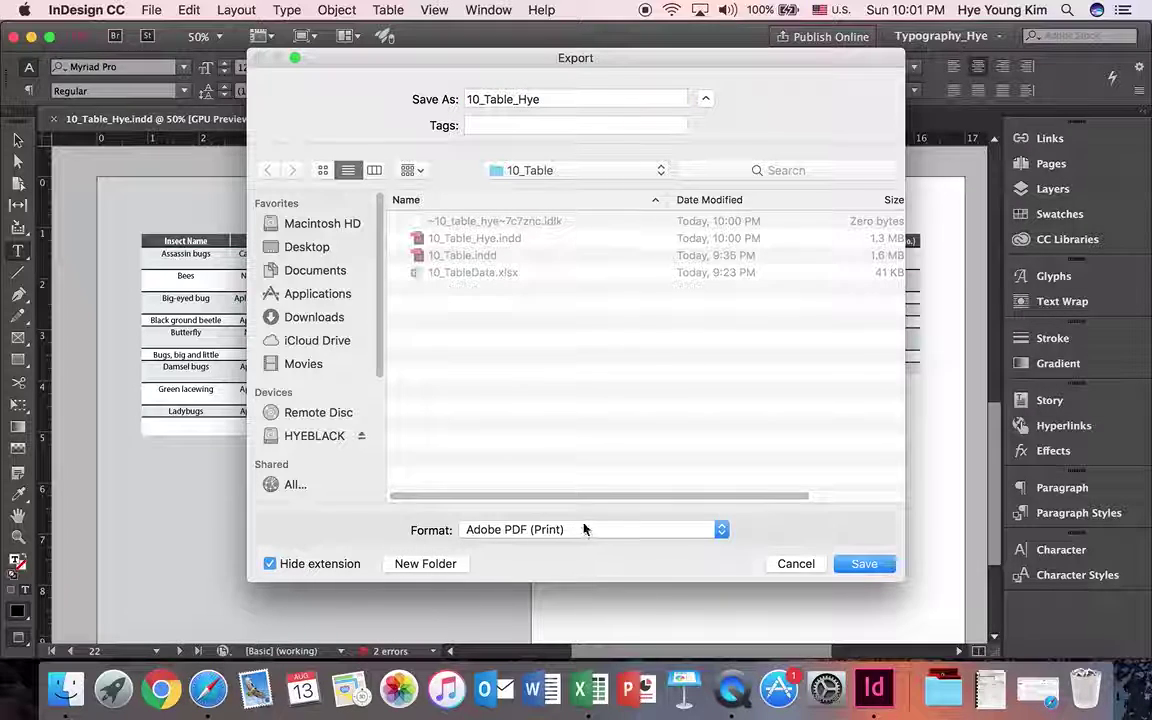
pyautogui.click(866, 565)
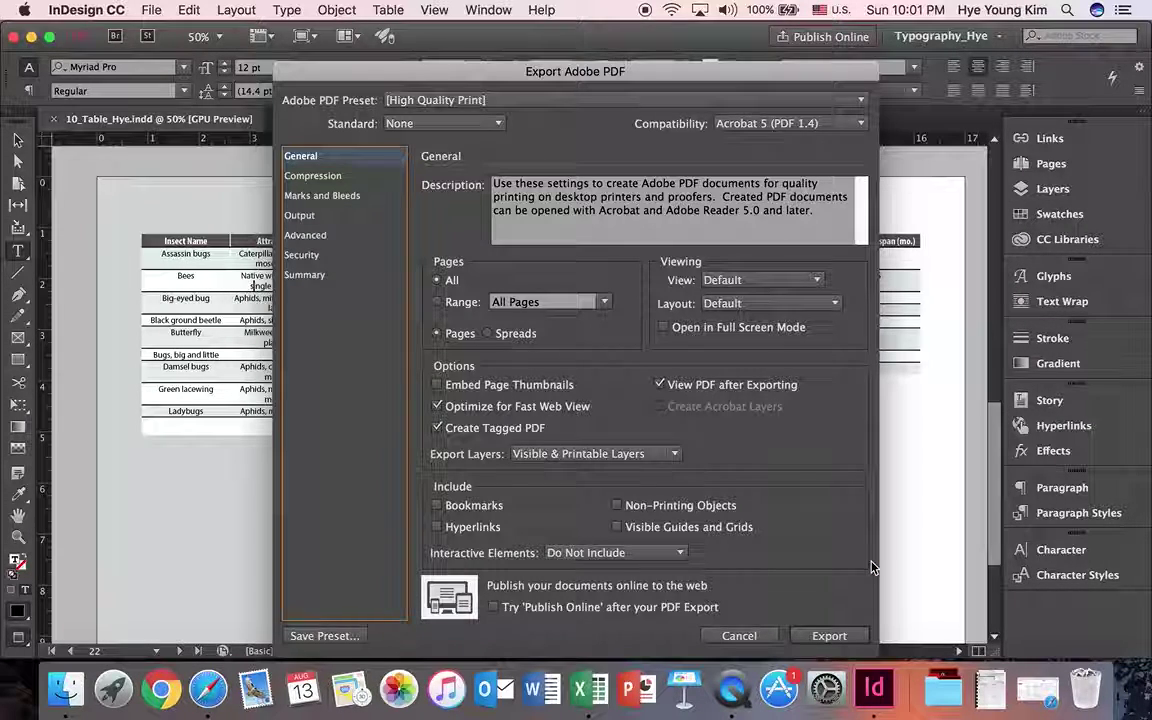
pyautogui.click(829, 636)
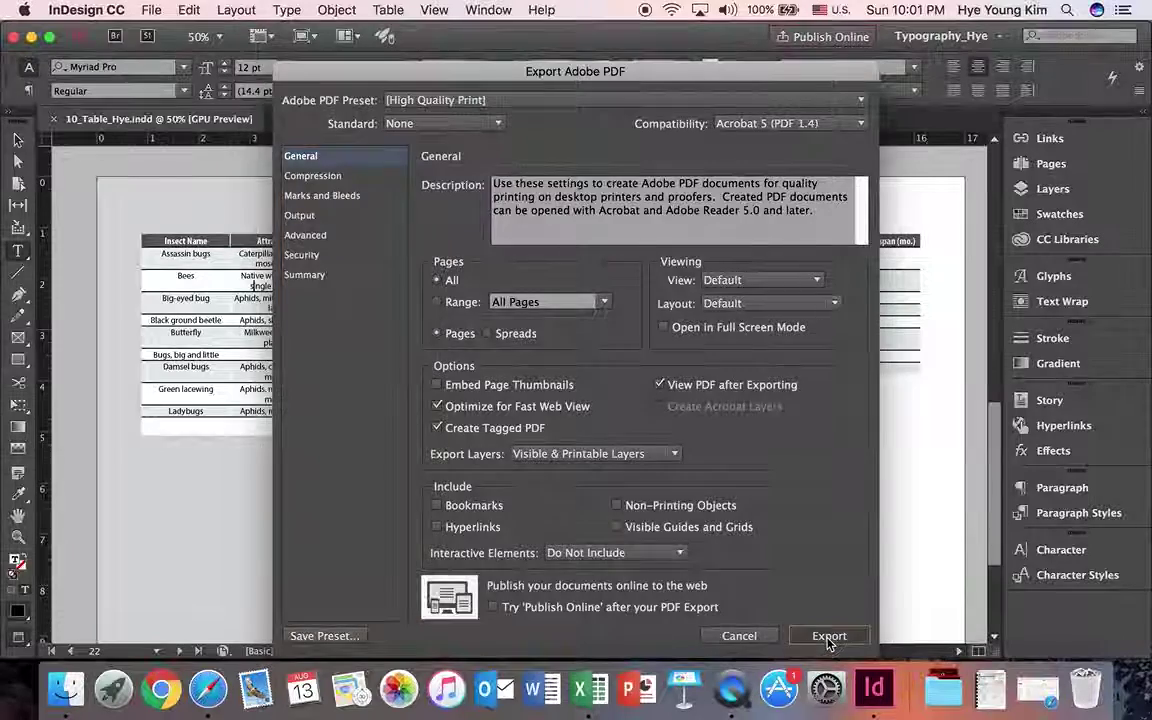
pyautogui.click(735, 411)
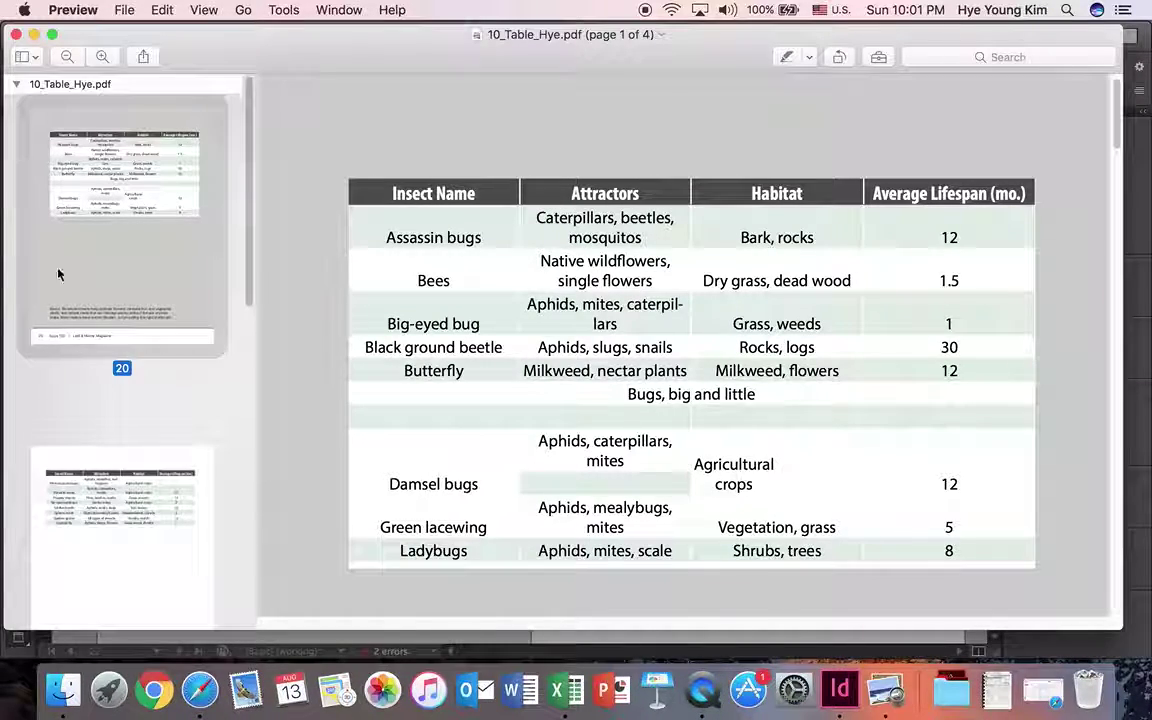
# Review the tables on pages 21, 22 and 23 of the exported PDF in Preview
pyautogui.click(136, 515)
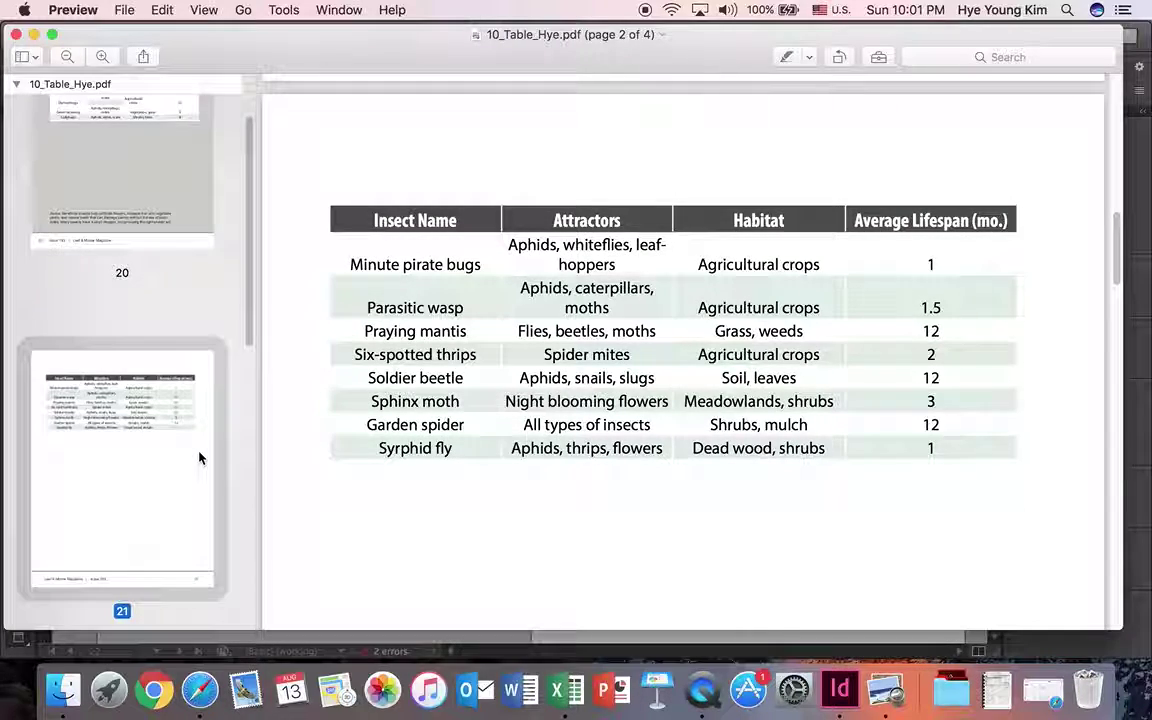
pyautogui.click(163, 545)
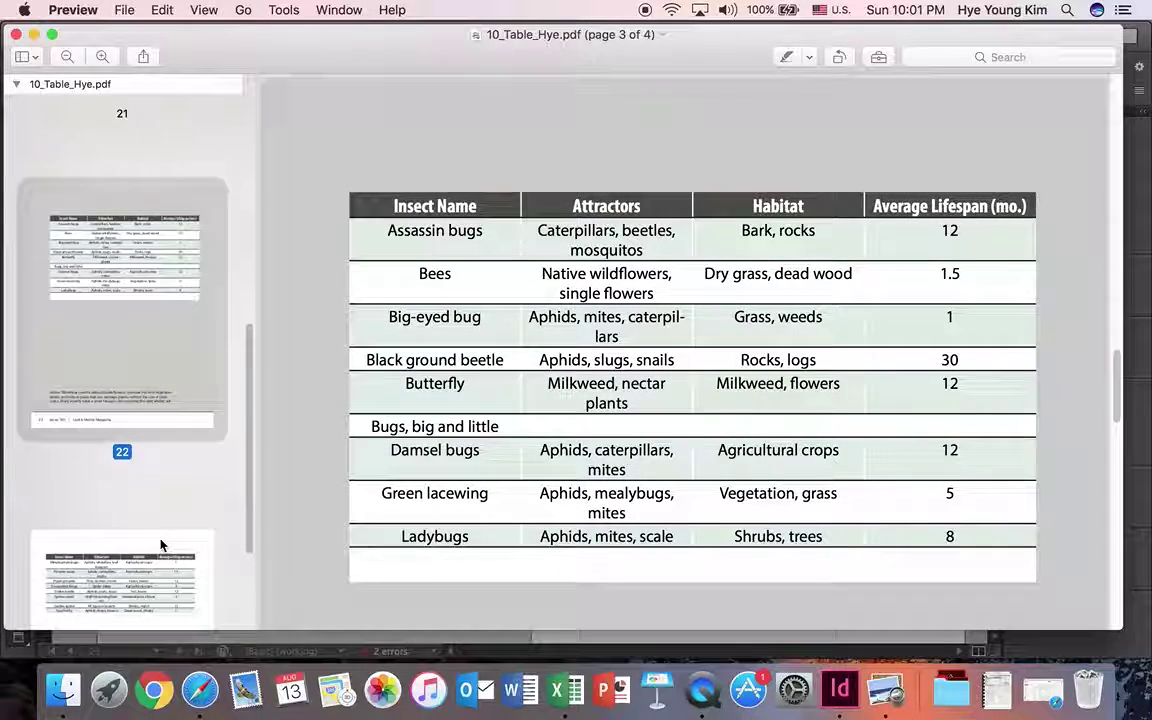
pyautogui.click(154, 562)
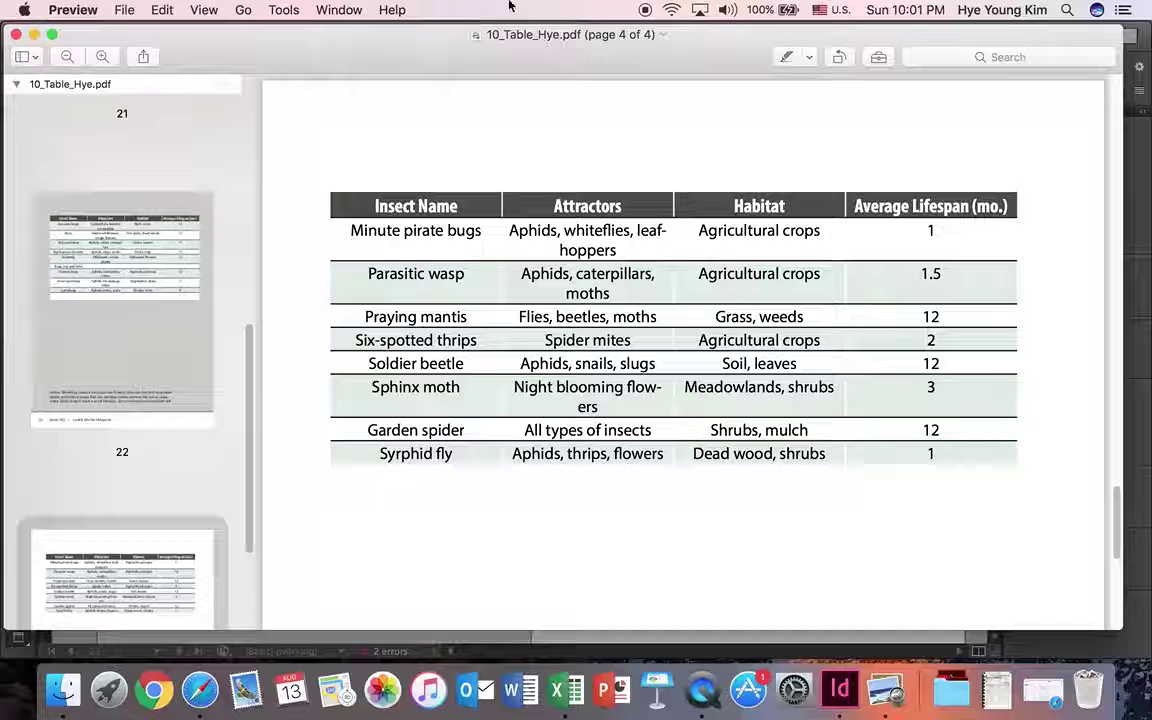